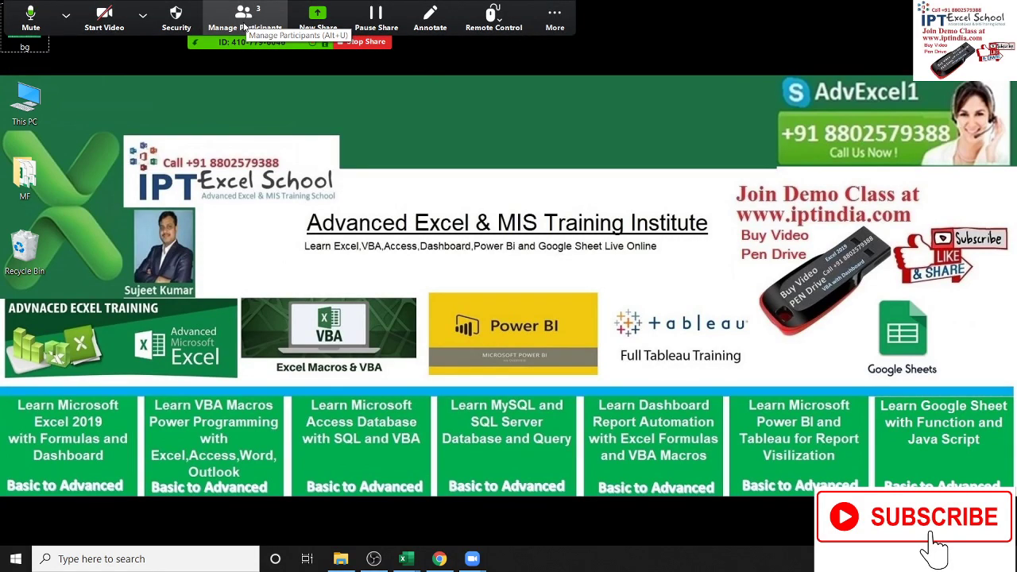
Open the Zoom participants list, then close it again.
click(244, 25)
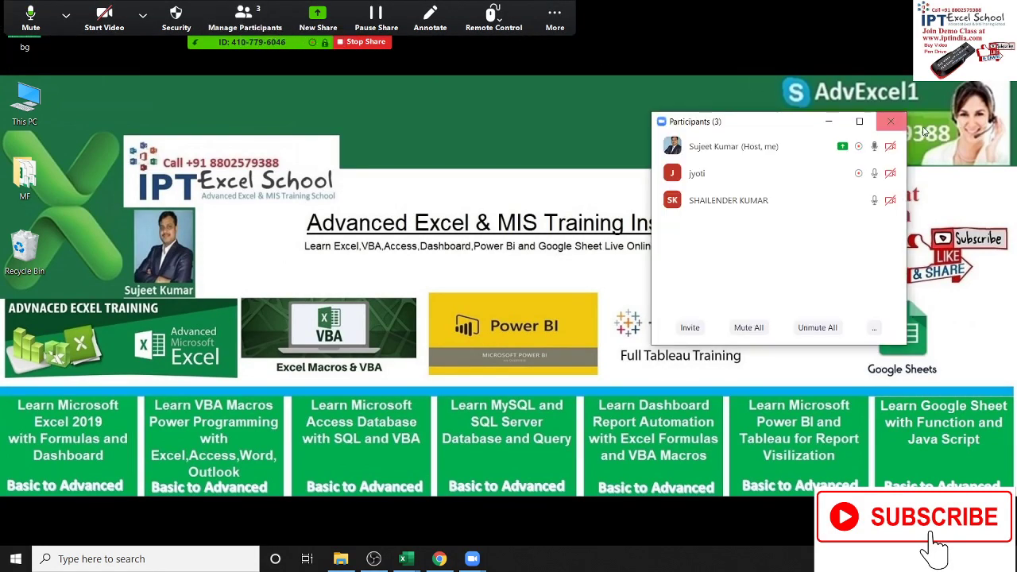
click(890, 120)
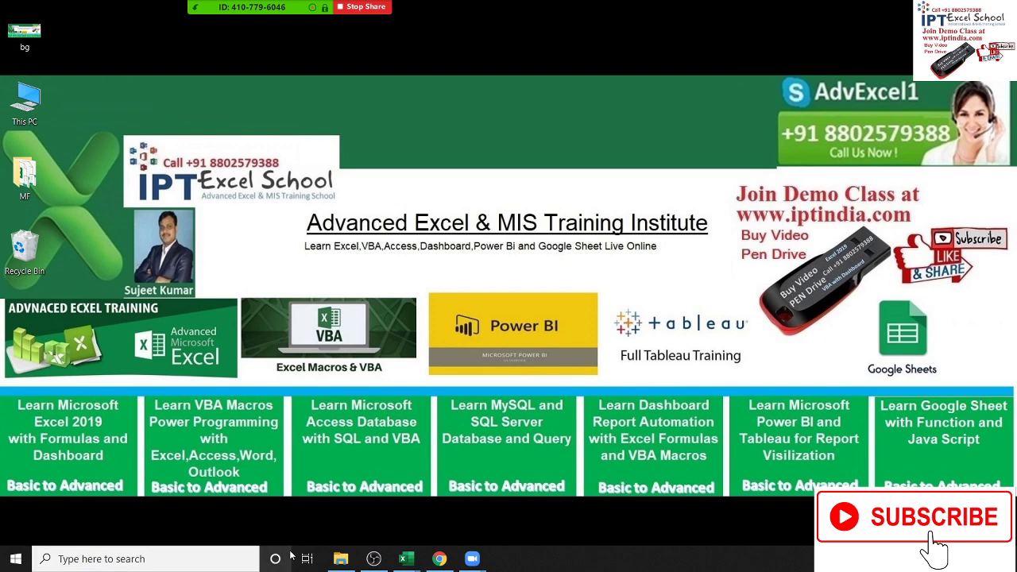
Bring the Book4 workbook forward and show Home > Conditional Formatting > Highlight Cells Rules.
mouse_move(409, 563)
click(364, 524)
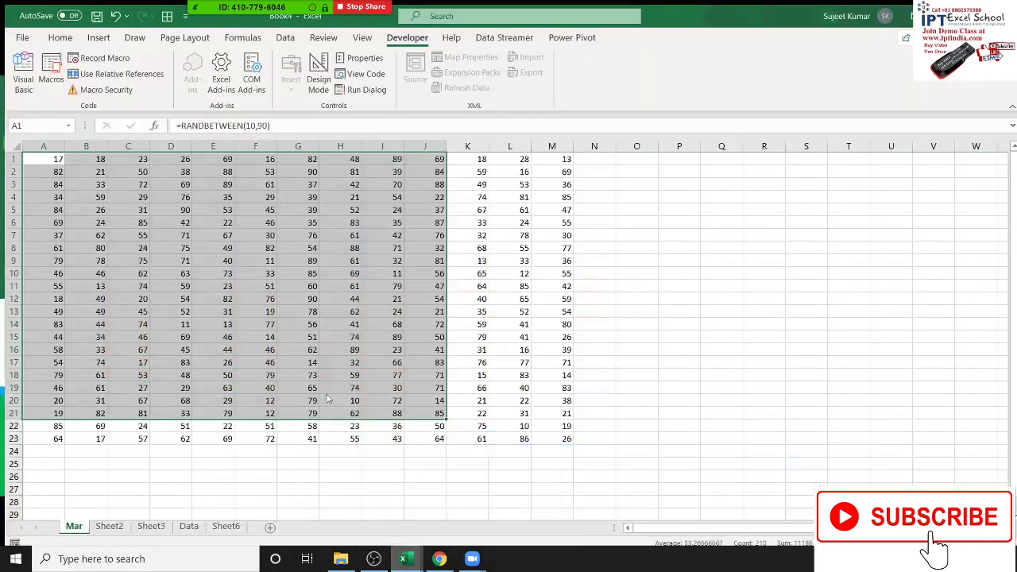
click(56, 32)
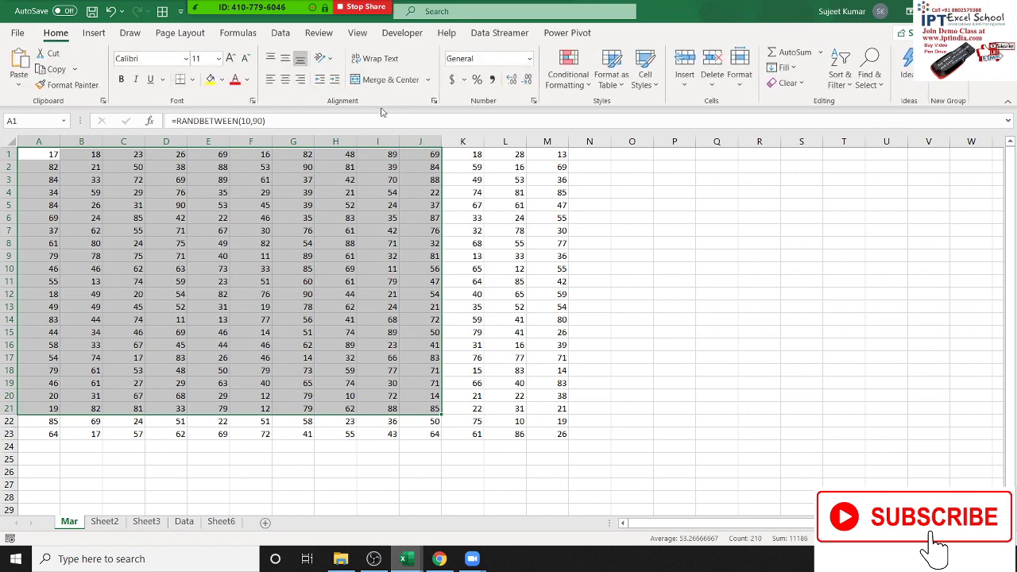
click(568, 80)
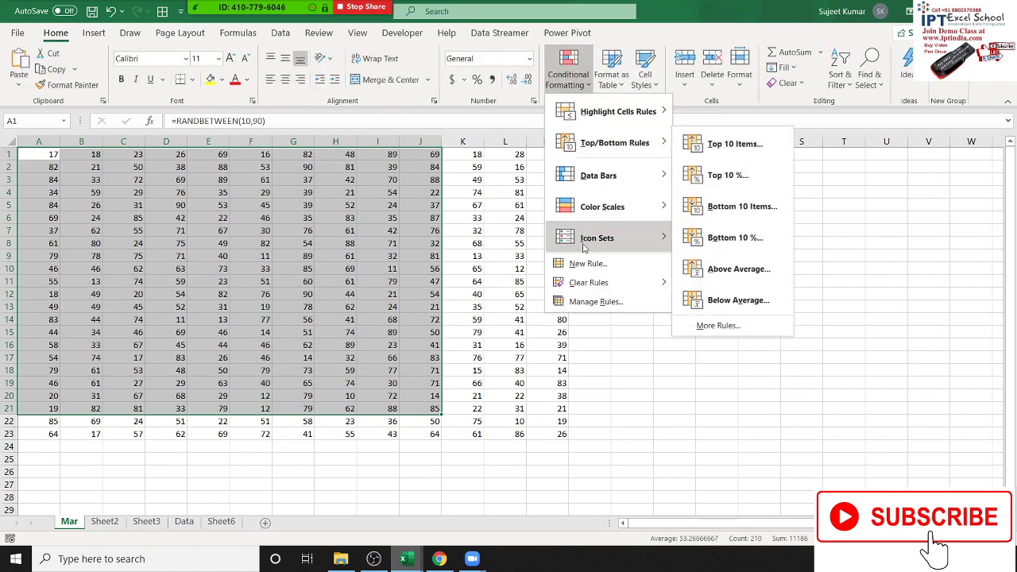
mouse_move(621, 130)
mouse_move(641, 116)
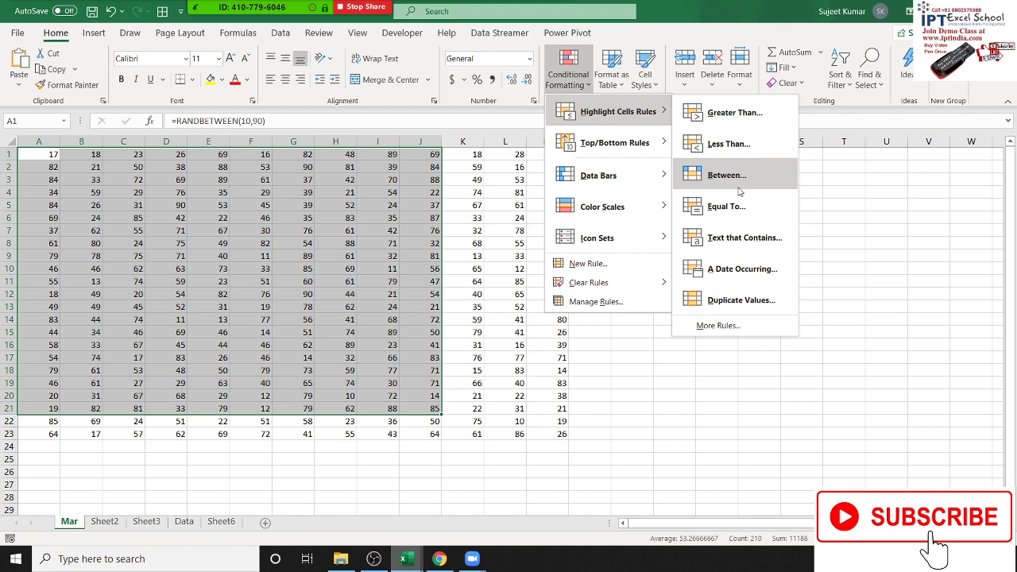
Start a new rule for cell values not between 20 and 60.
click(716, 326)
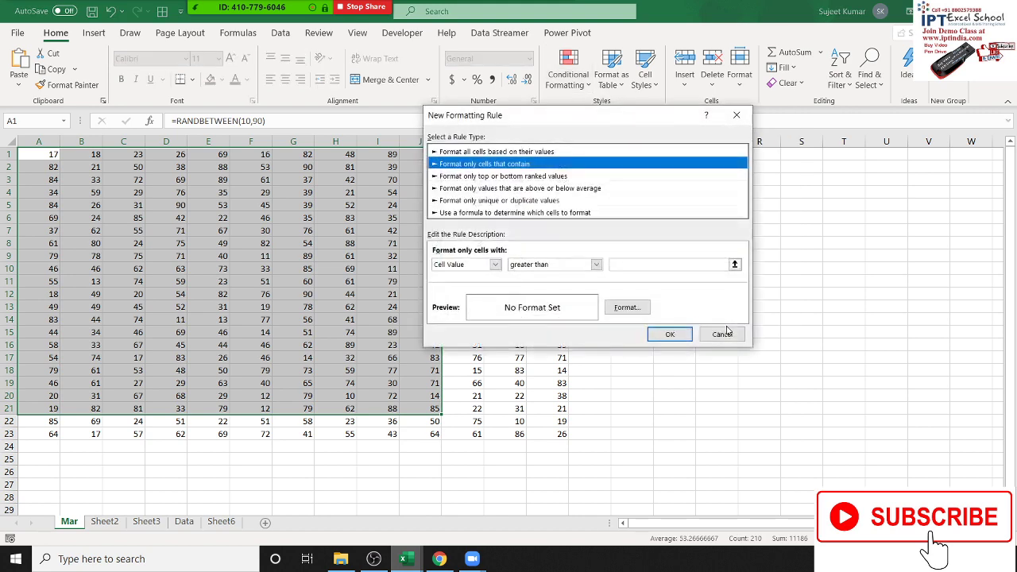
mouse_move(589, 115)
mouse_down()
mouse_move(666, 98)
mouse_move(727, 61)
mouse_up()
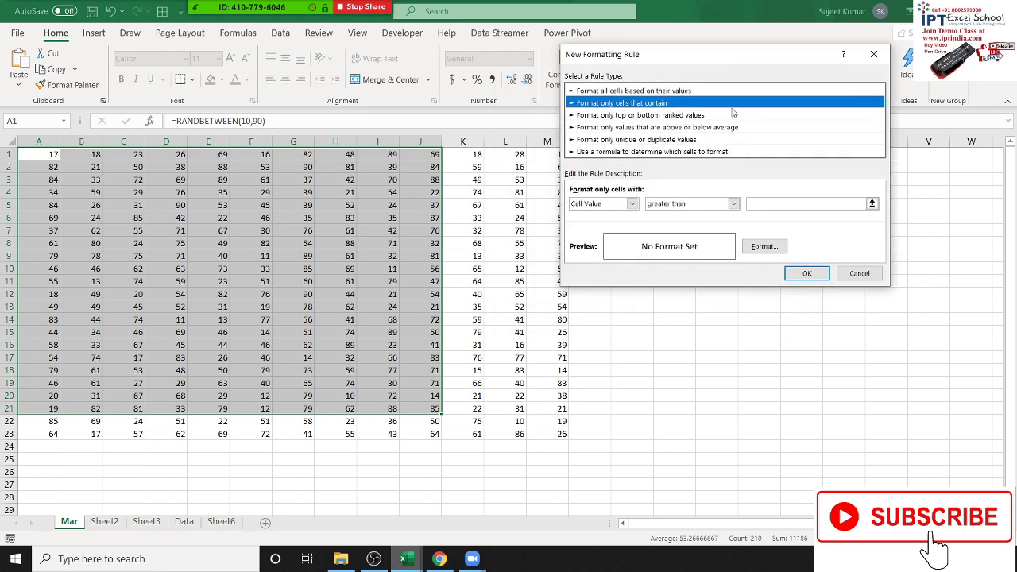
click(702, 207)
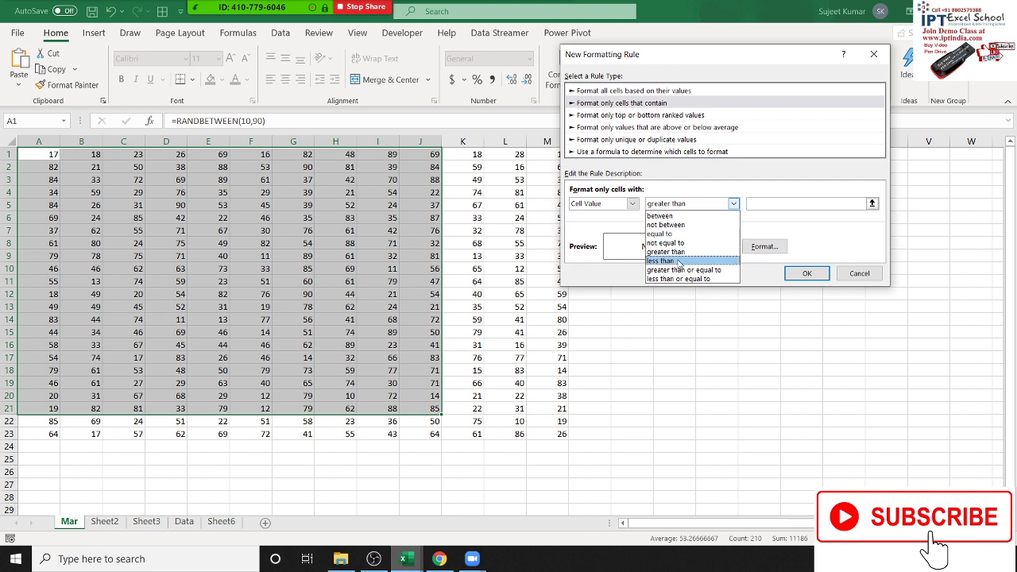
click(699, 225)
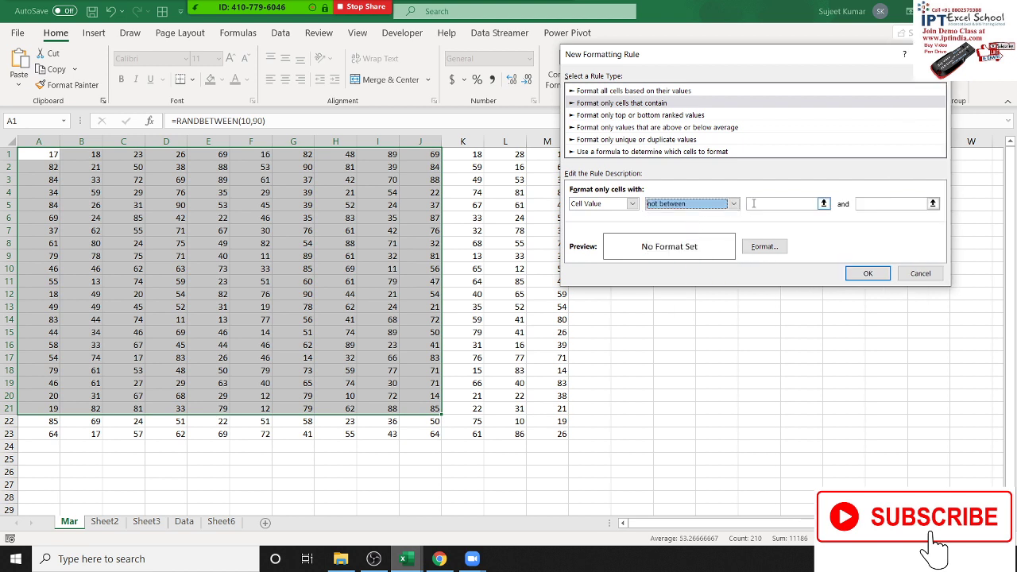
click(781, 204)
text(20)
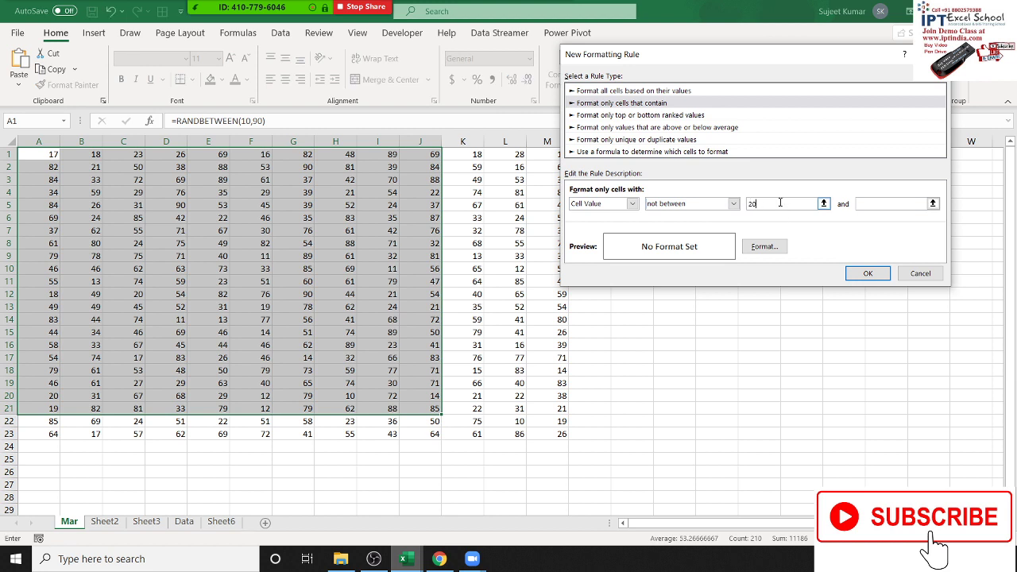
click(871, 204)
text(60)
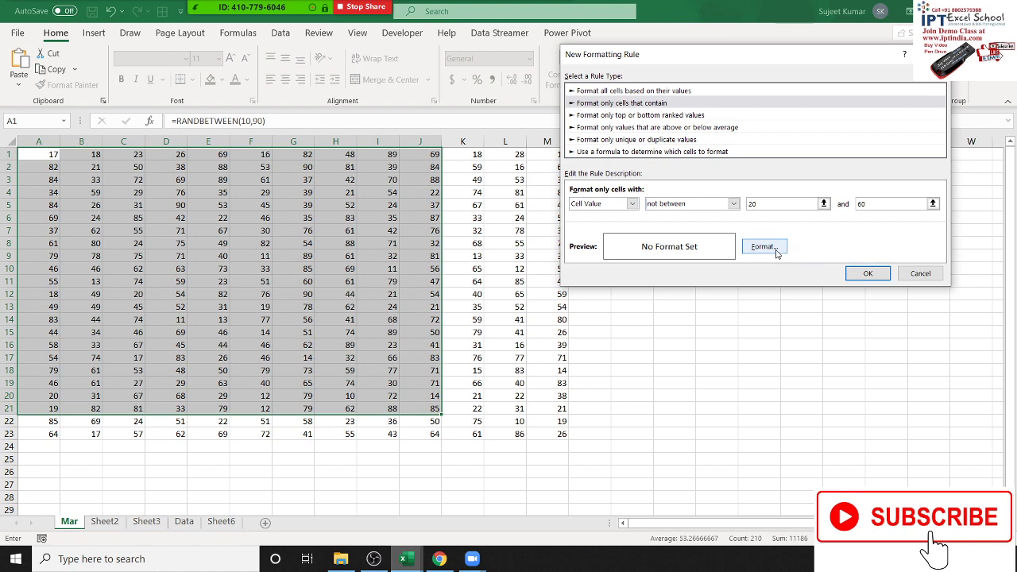
Give the rule's matching cells a green fill.
click(777, 252)
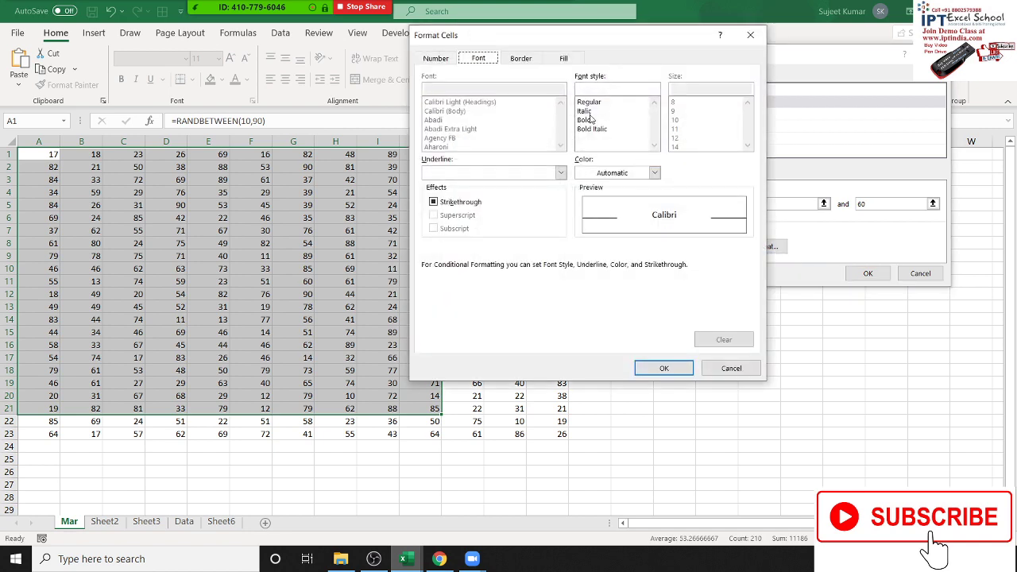
key(Escape)
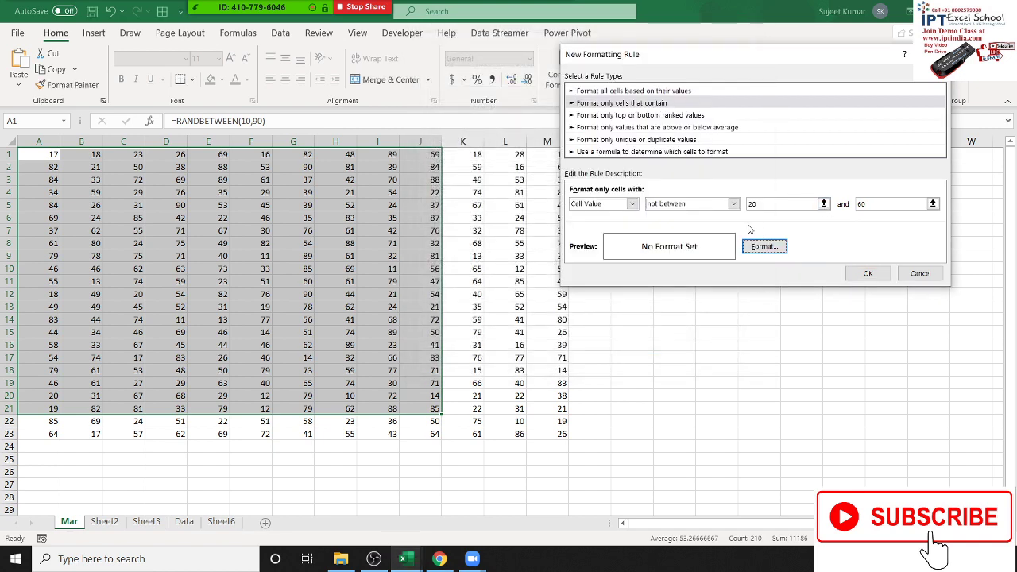
click(759, 249)
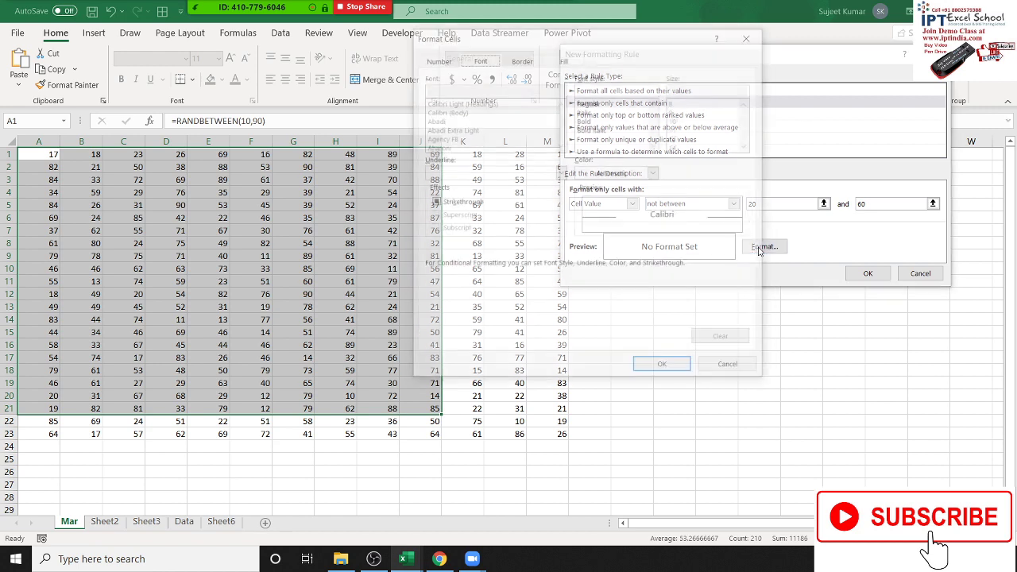
drag(596, 42, 519, 93)
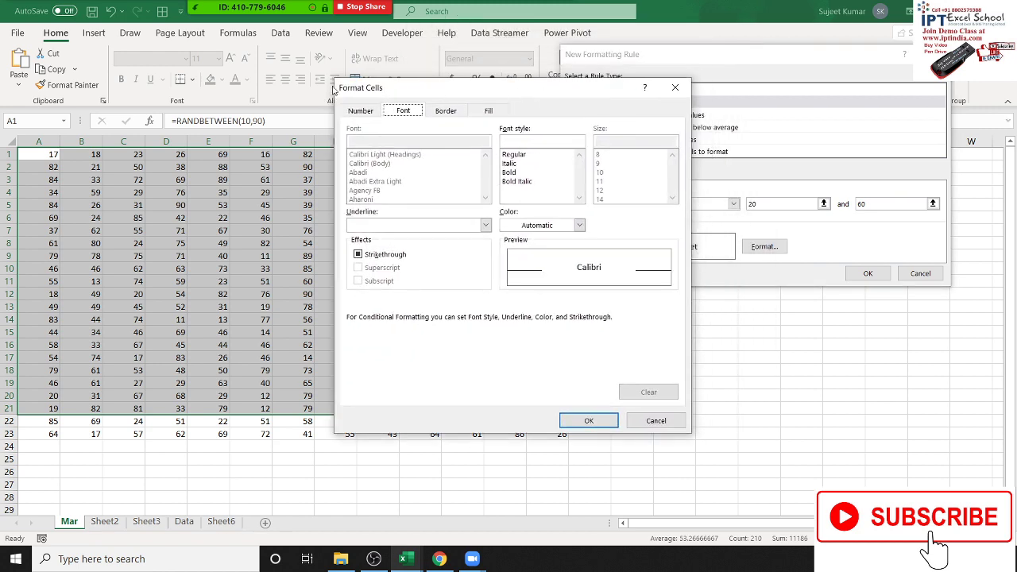
click(373, 112)
click(402, 115)
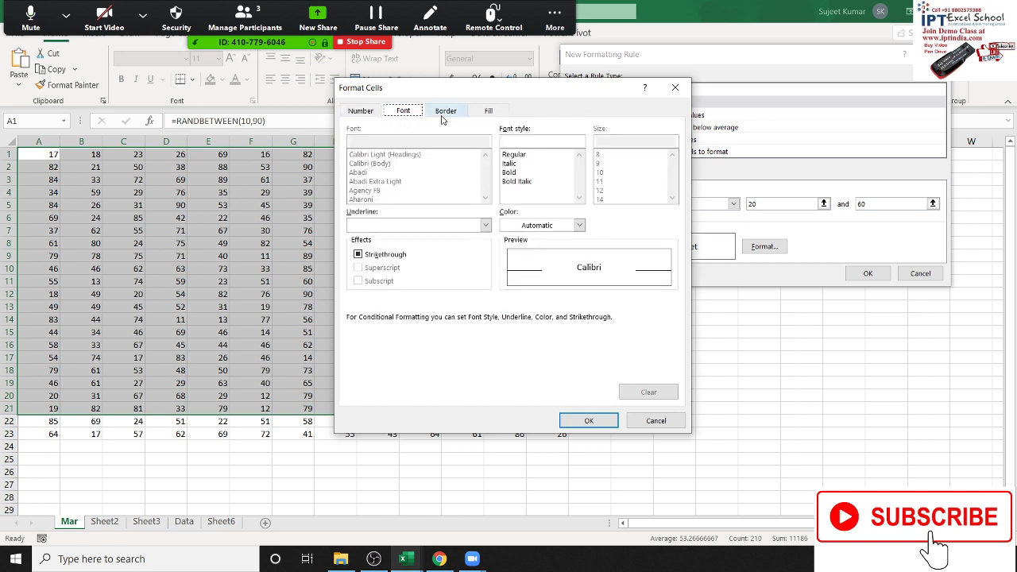
click(443, 112)
click(488, 111)
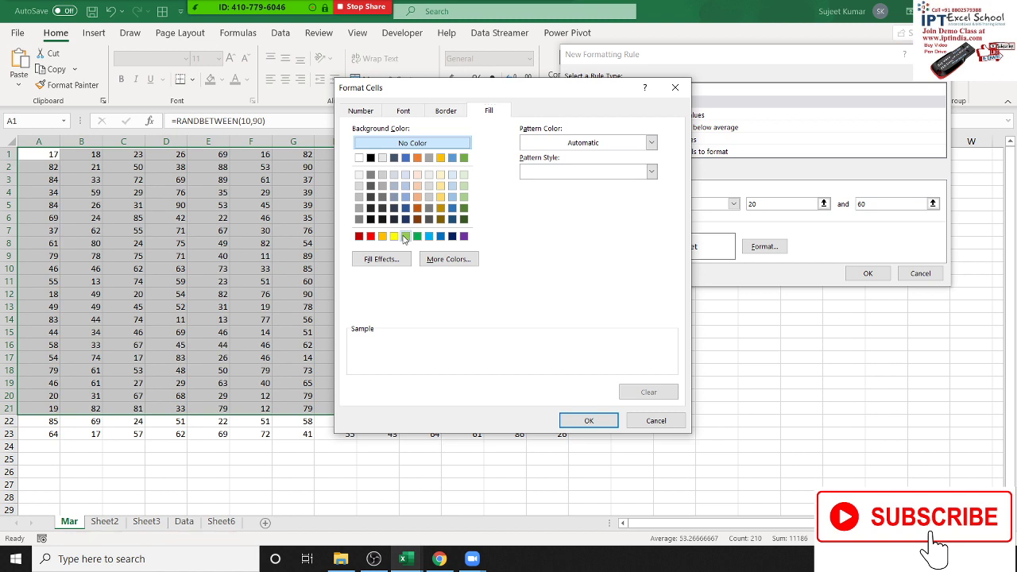
click(406, 237)
click(589, 420)
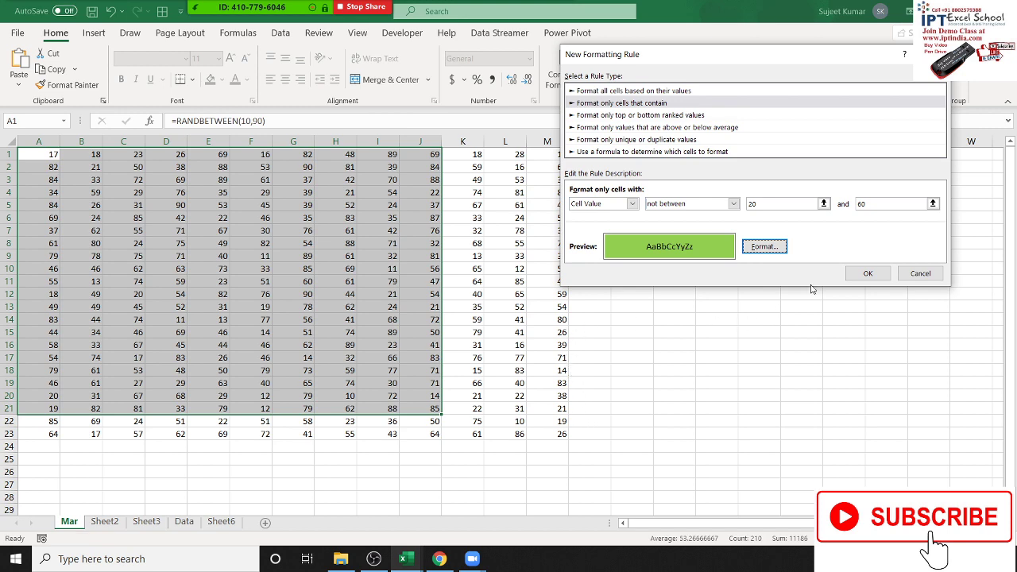
Apply the green not-between rule, undo it, select H6, and reopen Highlight Cells Rules.
click(880, 278)
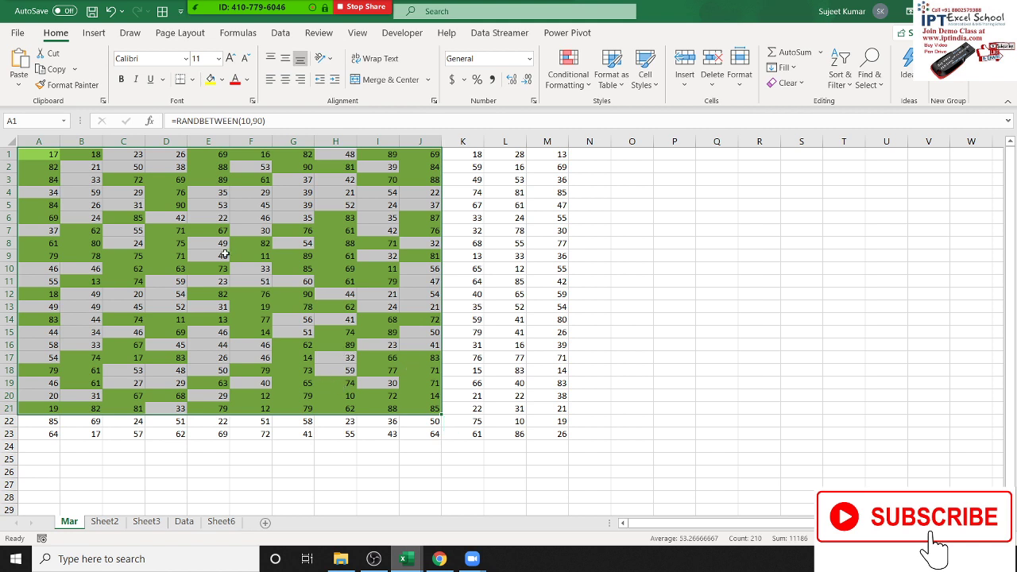
key(ctrl+z)
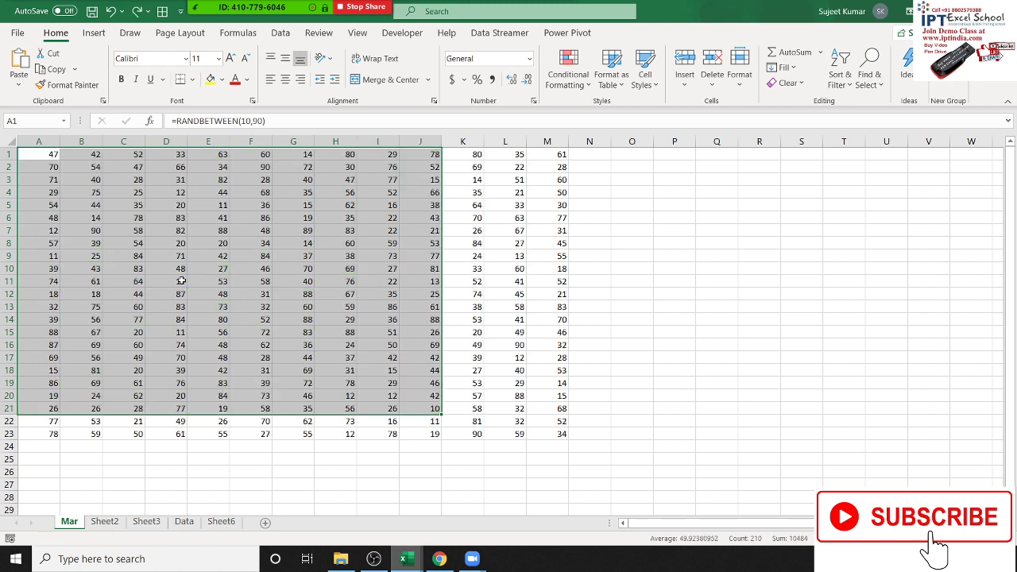
click(346, 213)
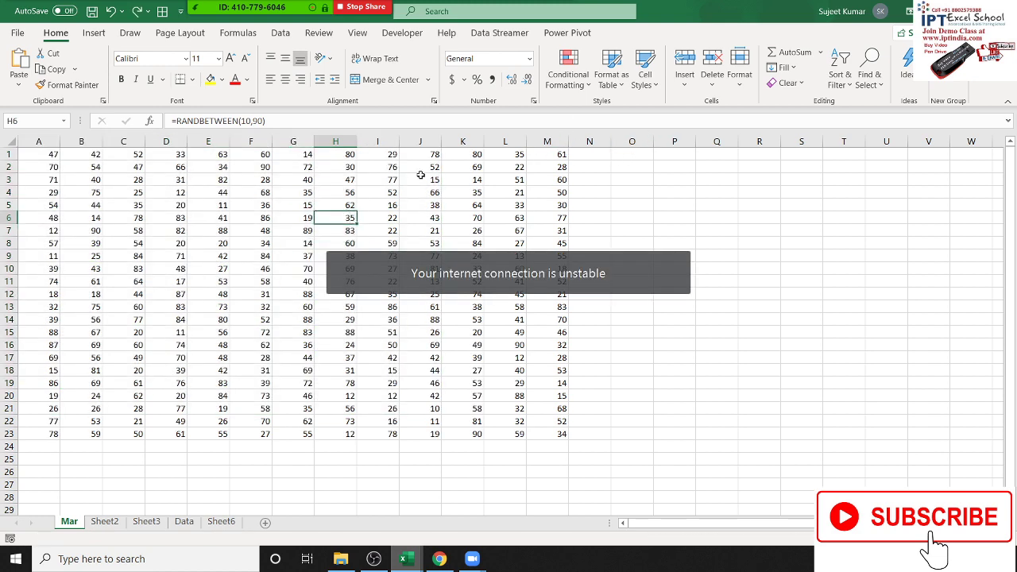
click(560, 84)
mouse_move(615, 112)
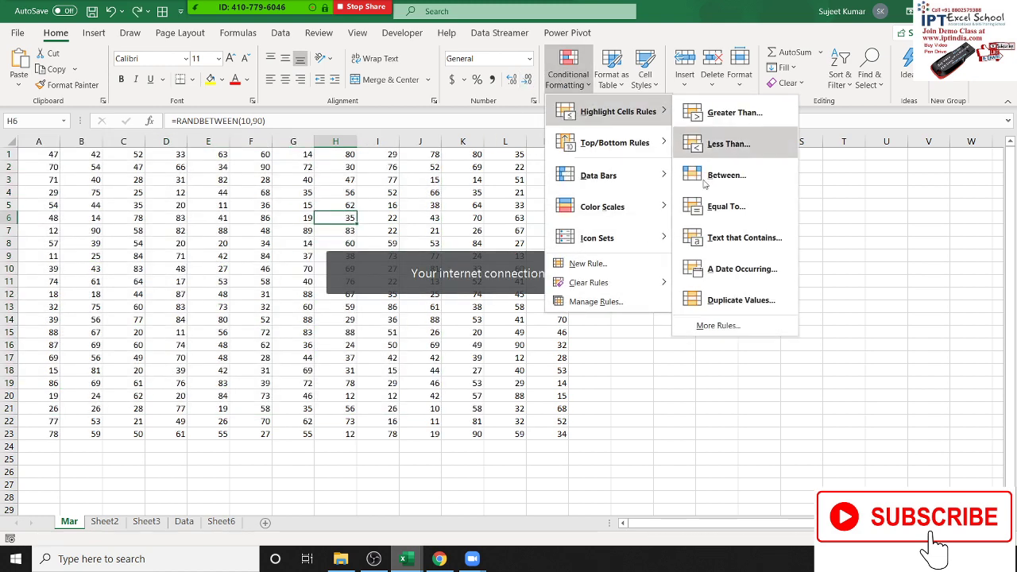
Try the operator list and Specific Text option in a new rule, then cancel it.
click(723, 325)
click(763, 204)
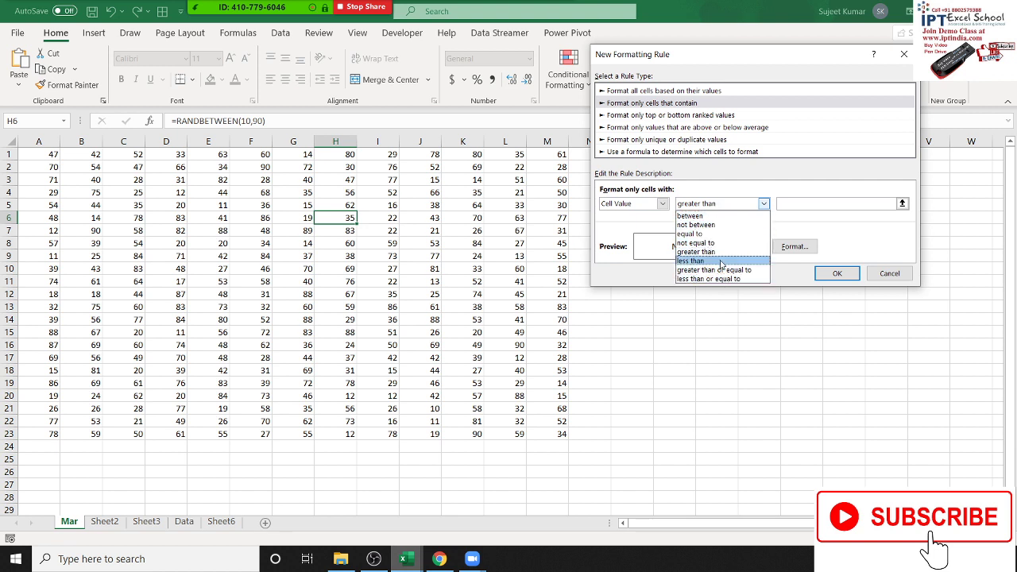
click(651, 235)
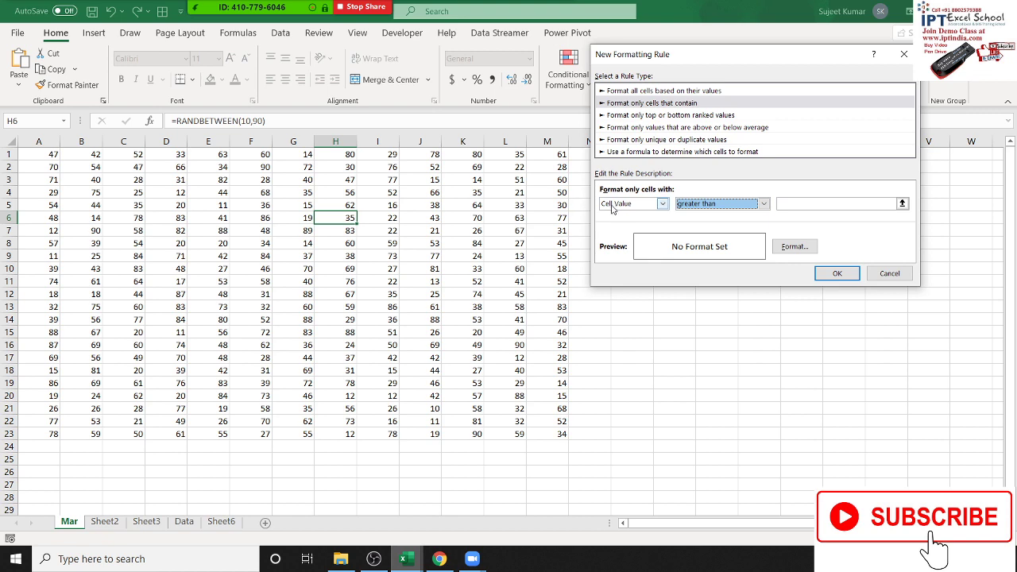
click(612, 208)
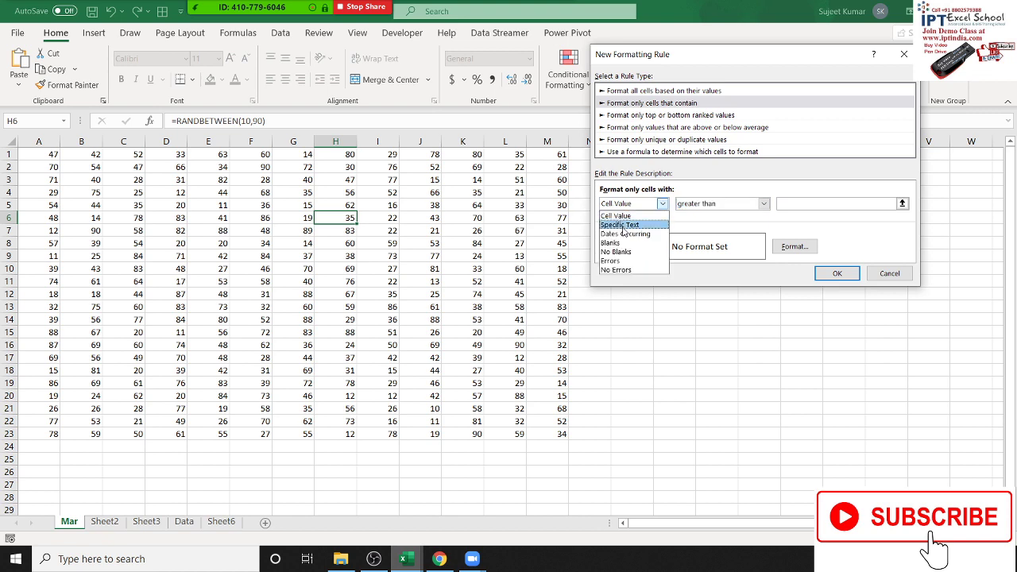
click(623, 226)
key(Escape)
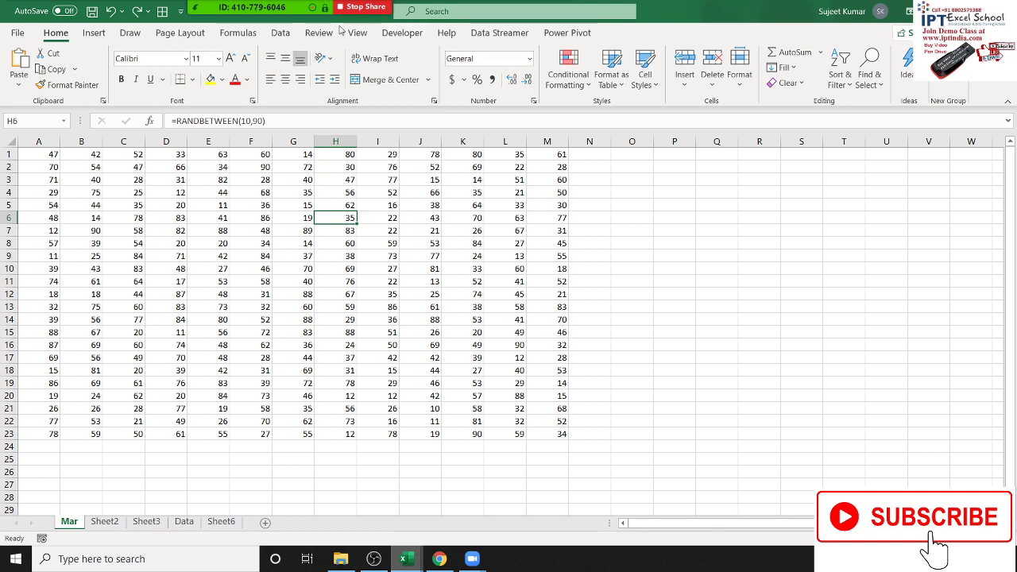
Dismiss the Conditional Formatting menu and switch to Sheet2.
click(571, 78)
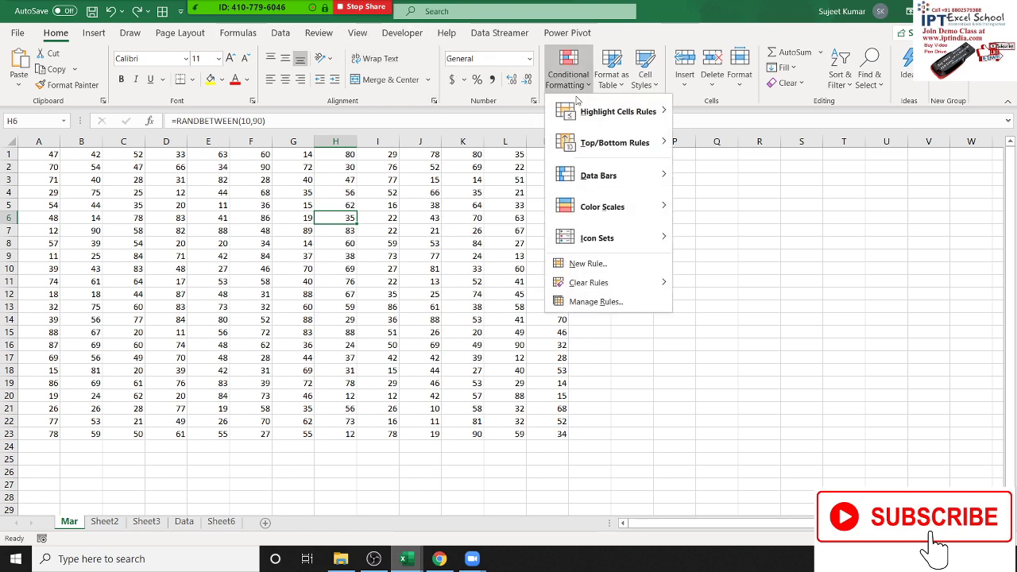
mouse_move(588, 115)
click(103, 518)
click(104, 521)
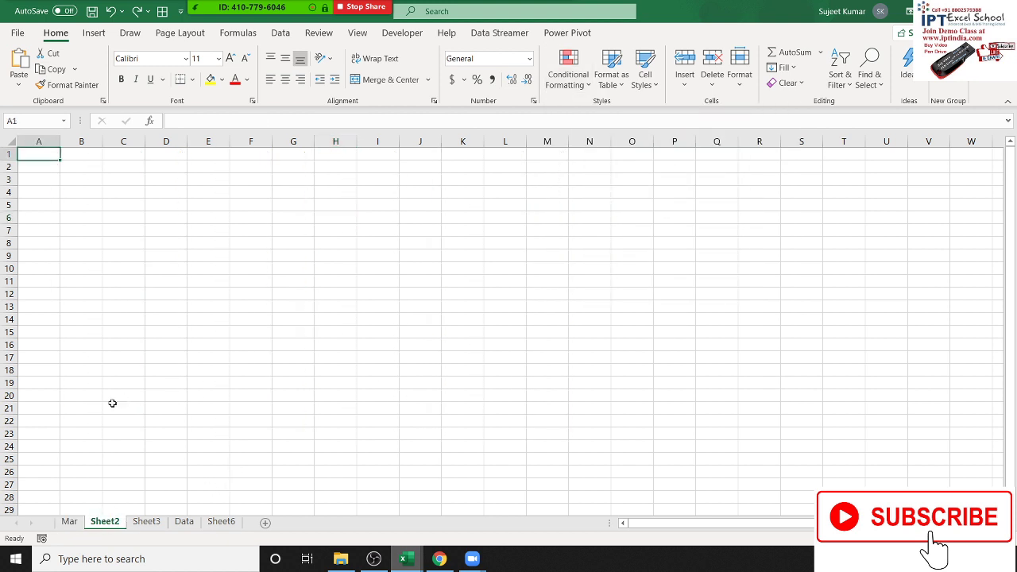
Add a Name heading in A1 and fill Puja down column A to row 23.
text(Name)
key(Return)
text(Puj)
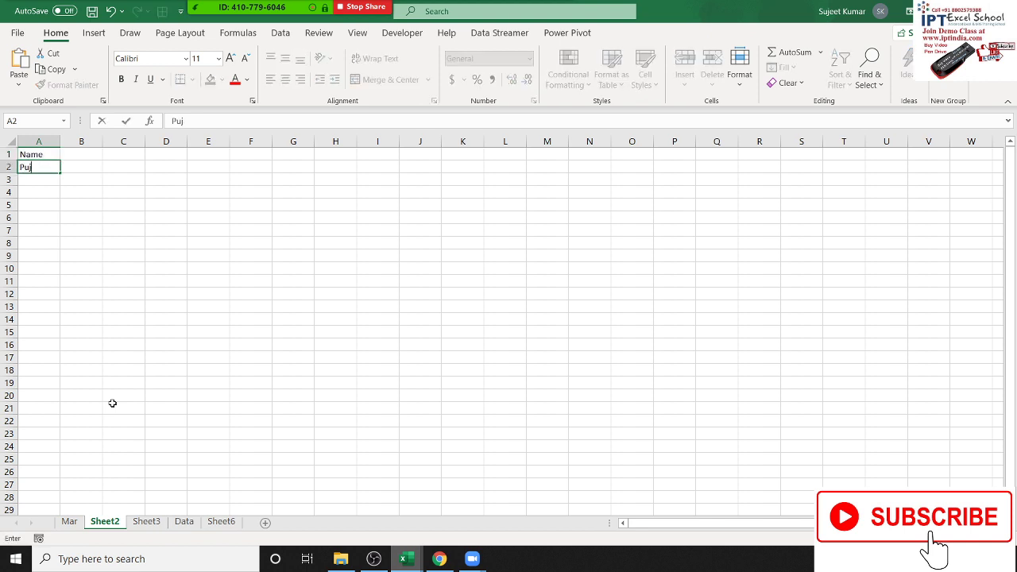
text(a)
drag(56, 278, 56, 270)
mouse_move(48, 158)
mouse_down()
mouse_move(67, 243)
mouse_move(56, 437)
mouse_up()
click(50, 167)
click(38, 269)
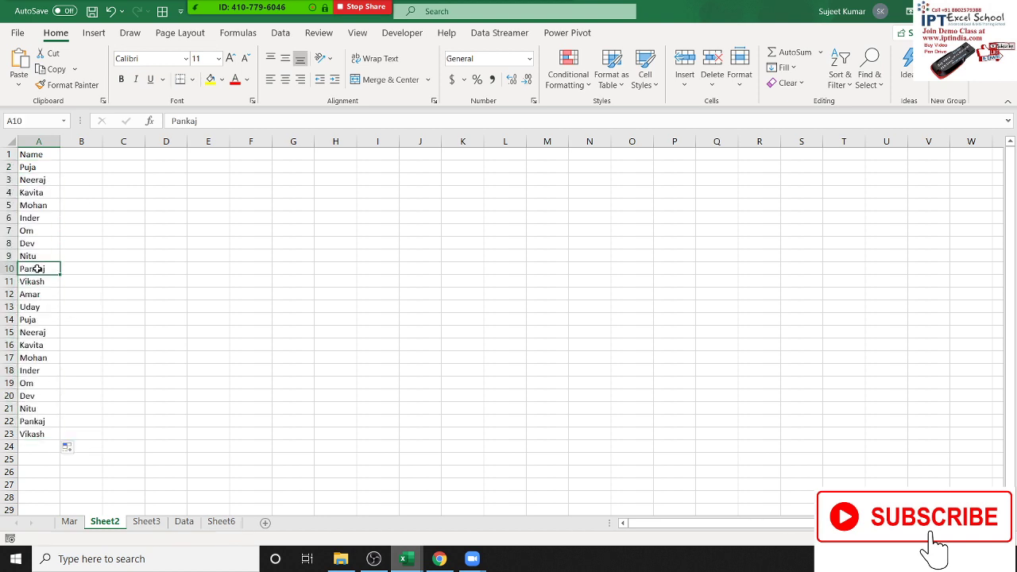
text(Puja)
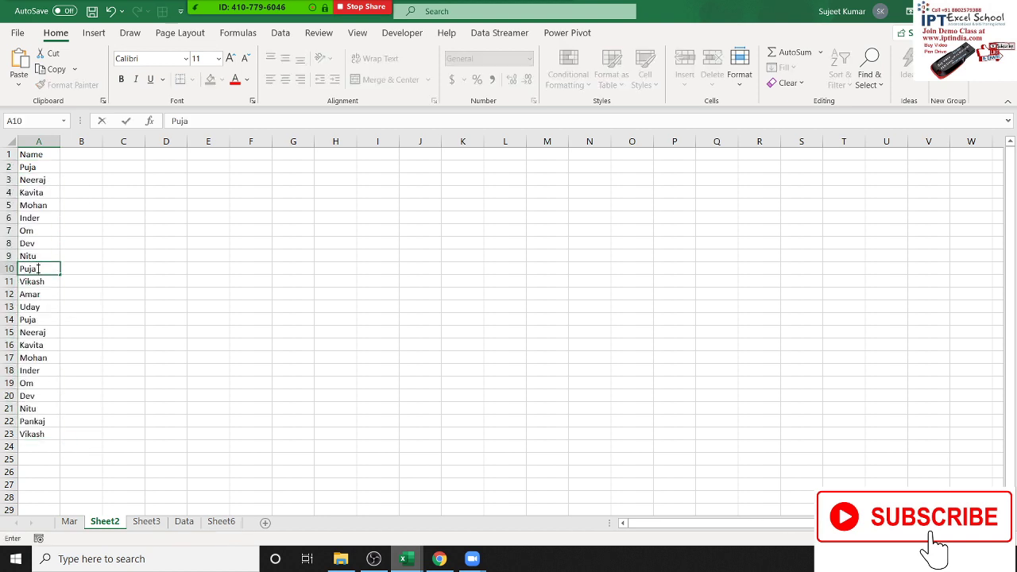
text( Singh)
key(Return)
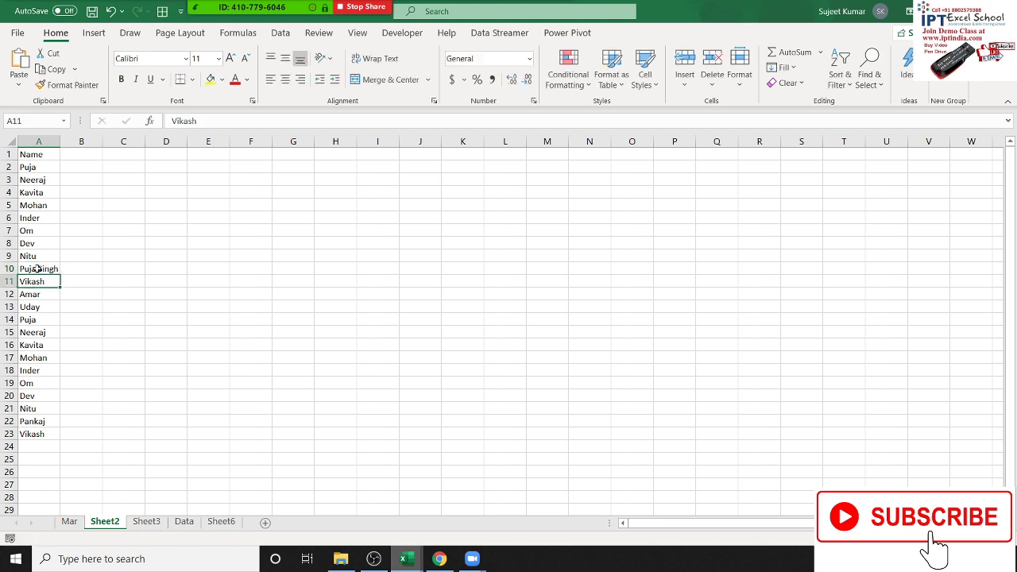
key(Down)
key(Down)
key(Down)
text(Si)
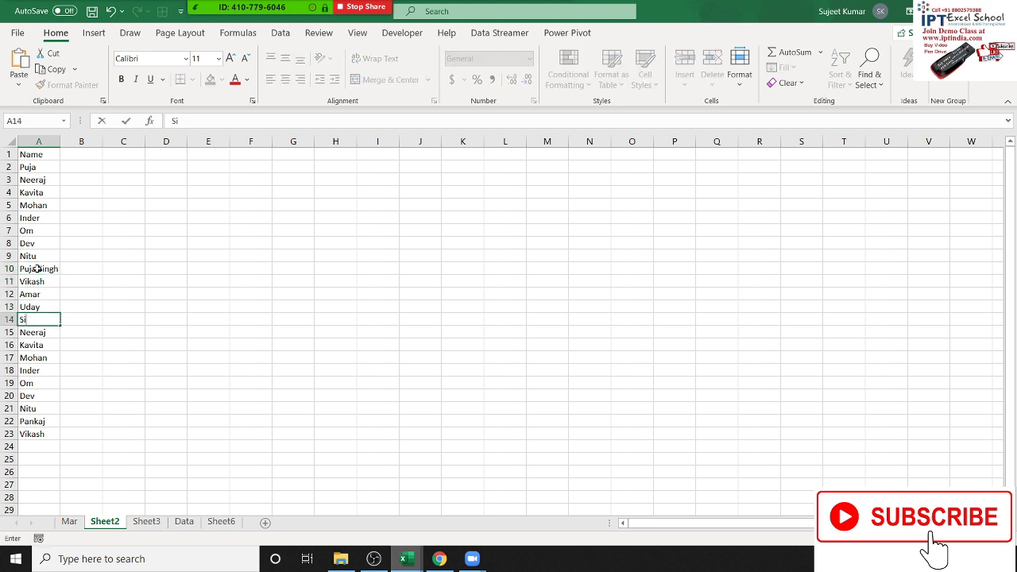
text(ngh Pu)
text(ja)
key(Return)
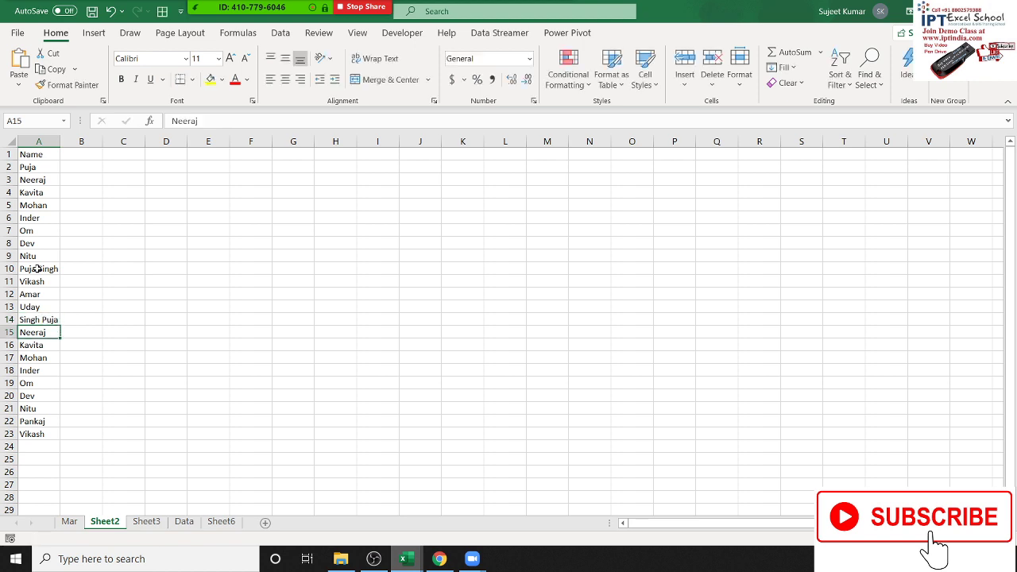
drag(36, 166, 6, 435)
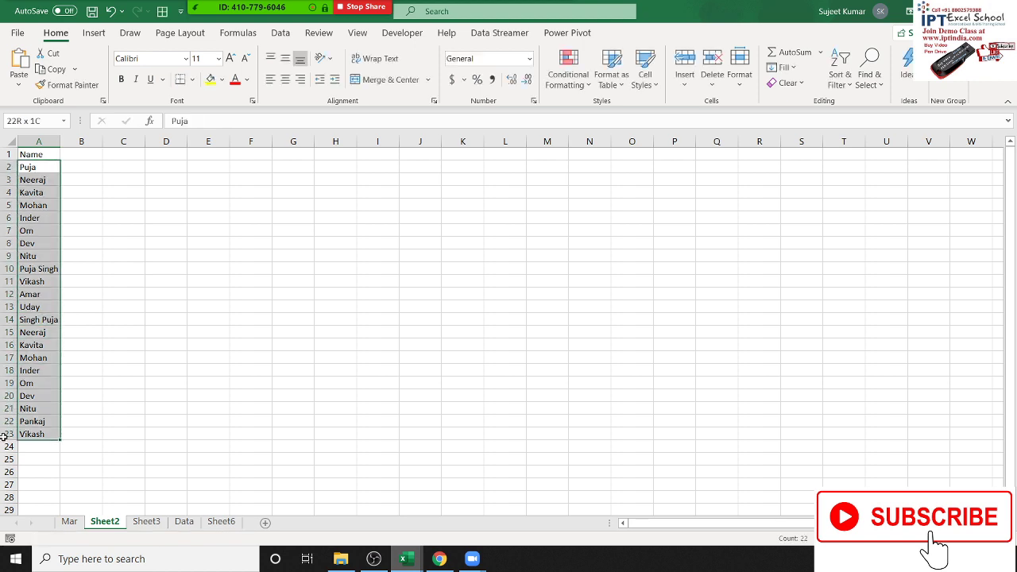
click(568, 74)
Try a Text That Contains rule for Puja, then dismiss it.
mouse_move(645, 119)
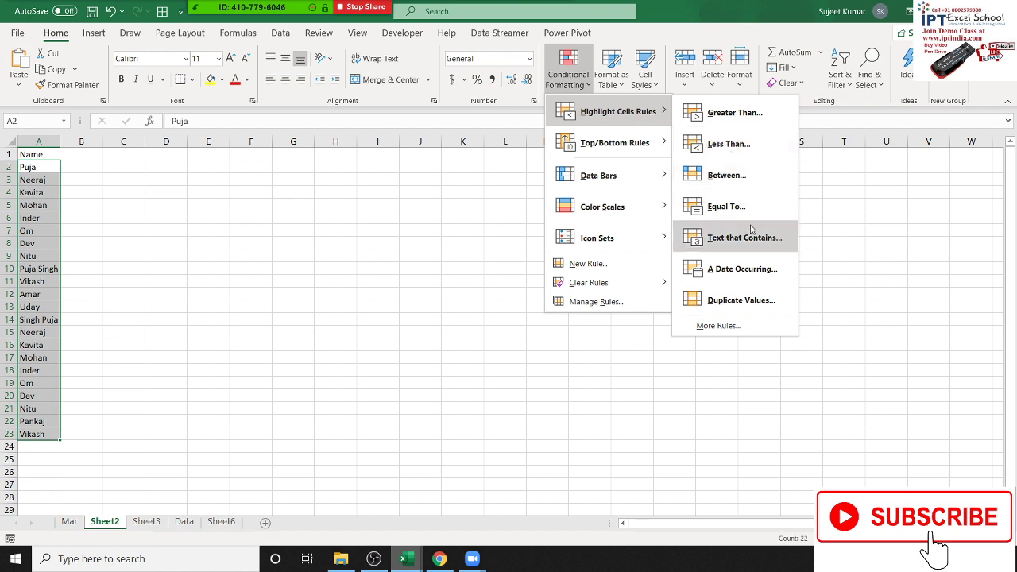
click(728, 238)
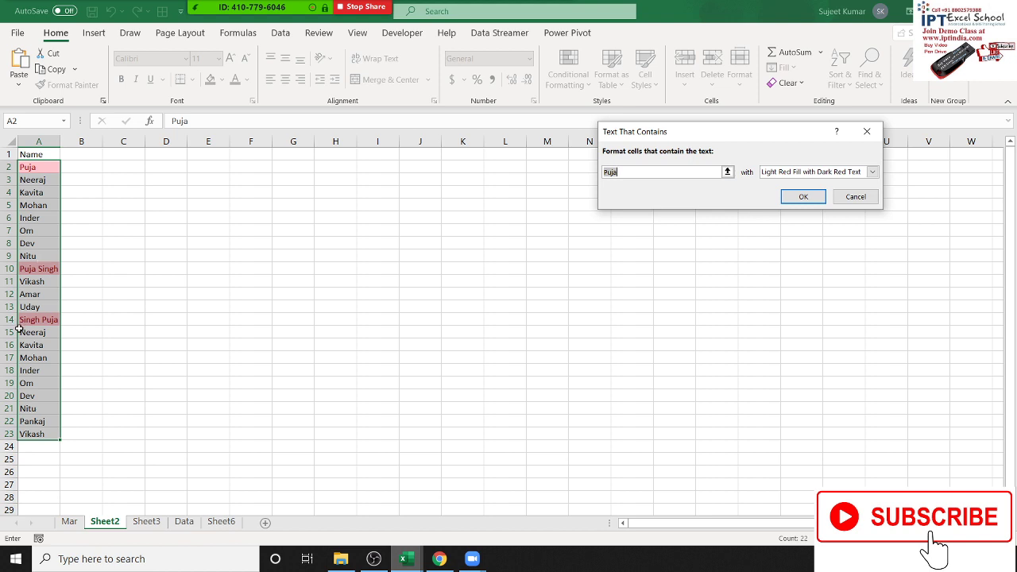
key(Escape)
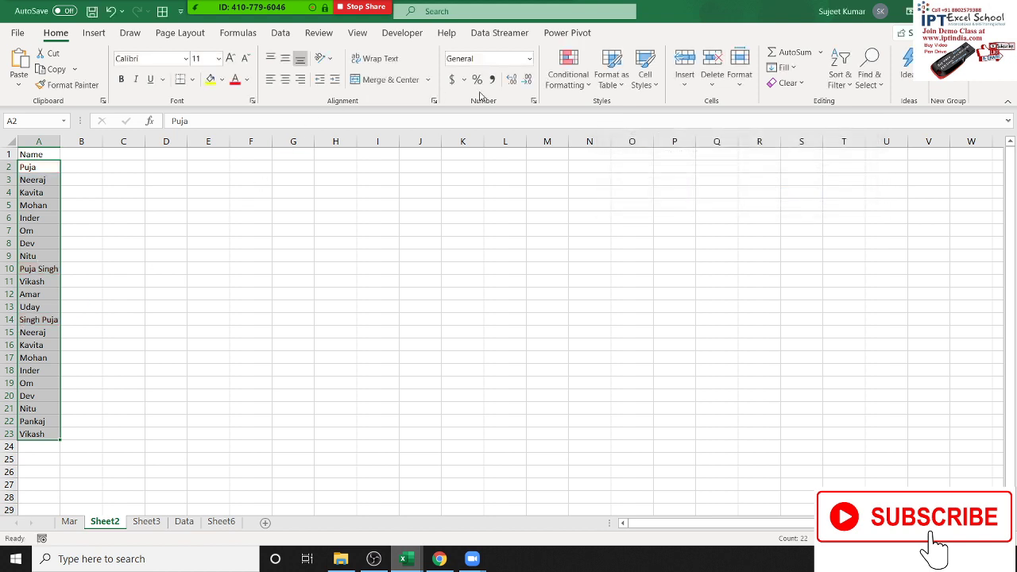
Set up a new Specific Text rule matching cells beginning with Puja.
click(569, 76)
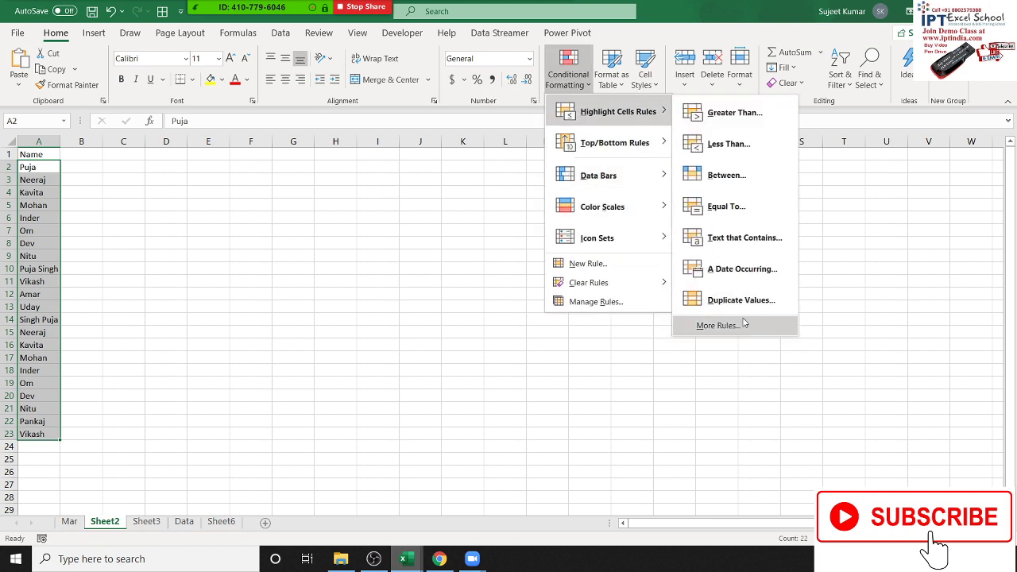
click(742, 324)
click(630, 203)
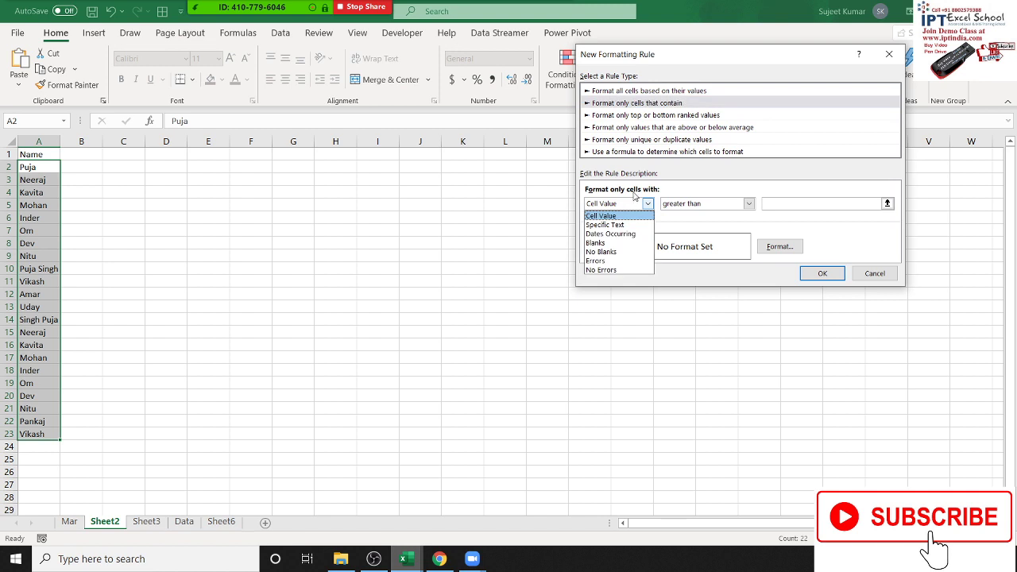
click(620, 225)
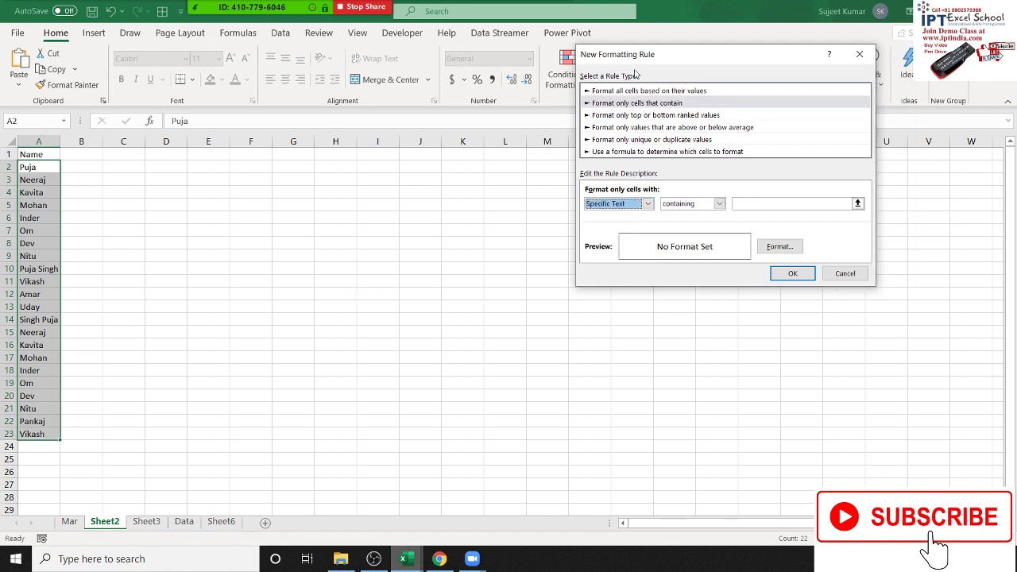
drag(655, 50, 478, 55)
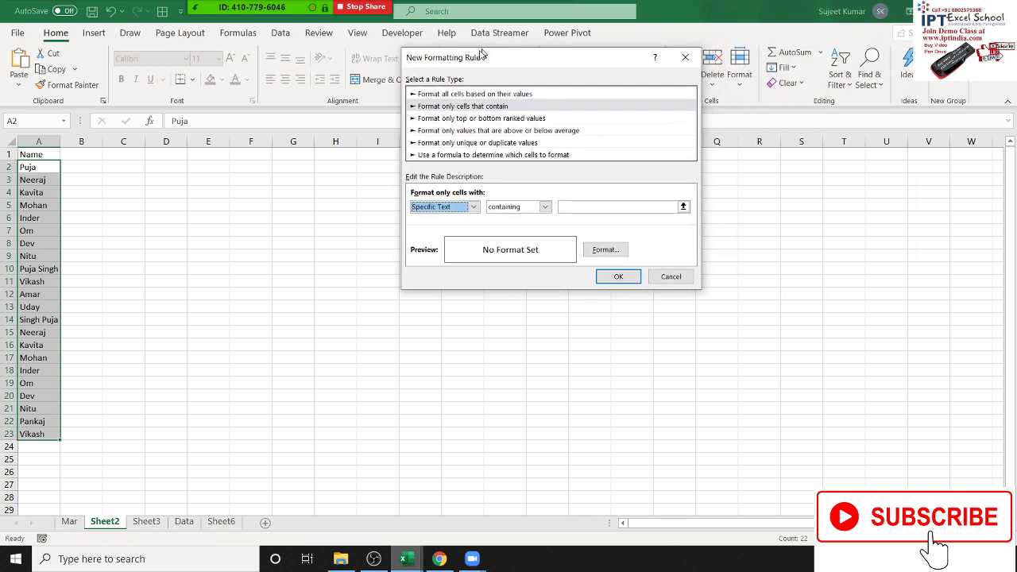
click(509, 209)
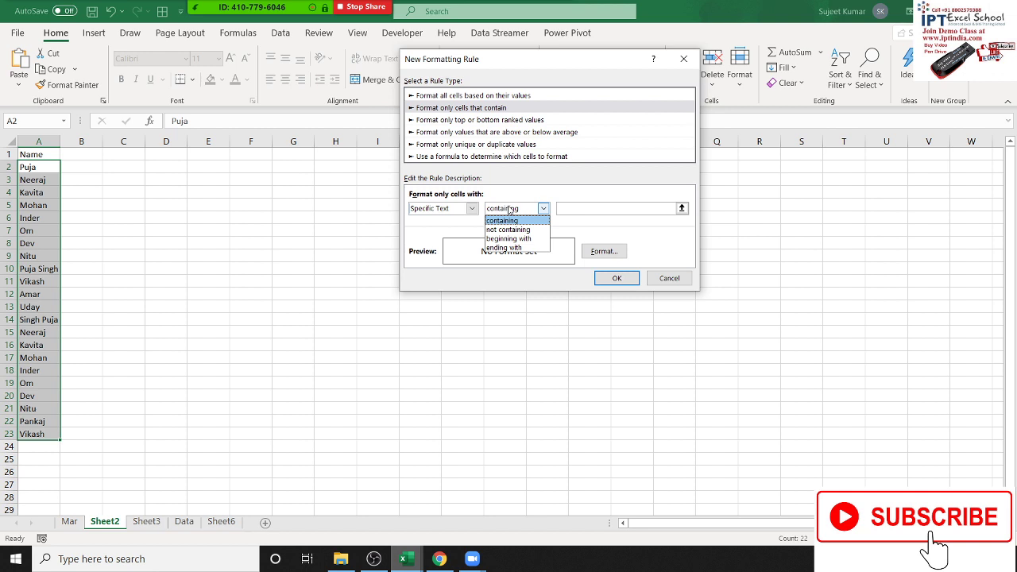
click(576, 209)
text(Puja)
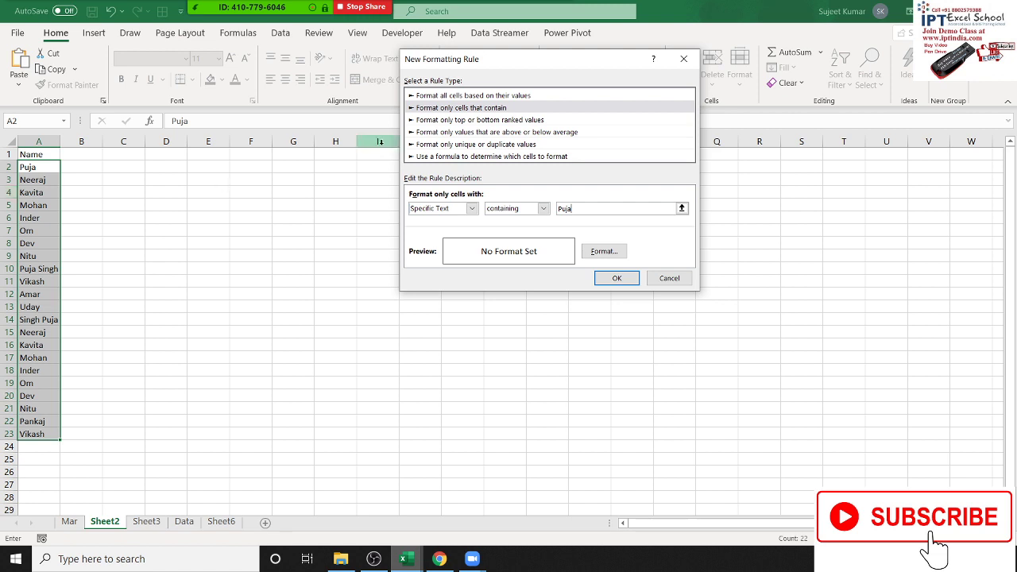
click(543, 209)
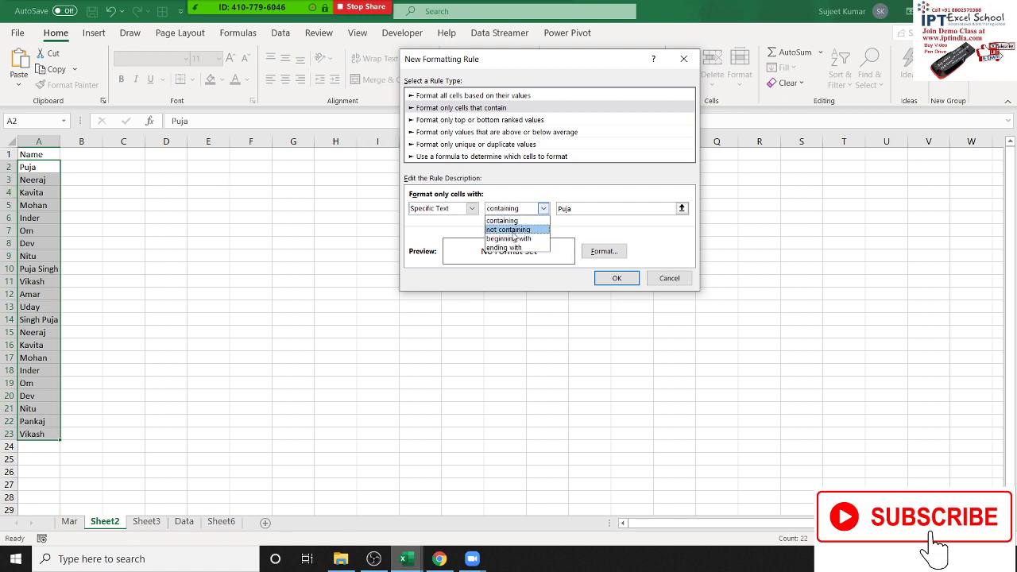
click(512, 229)
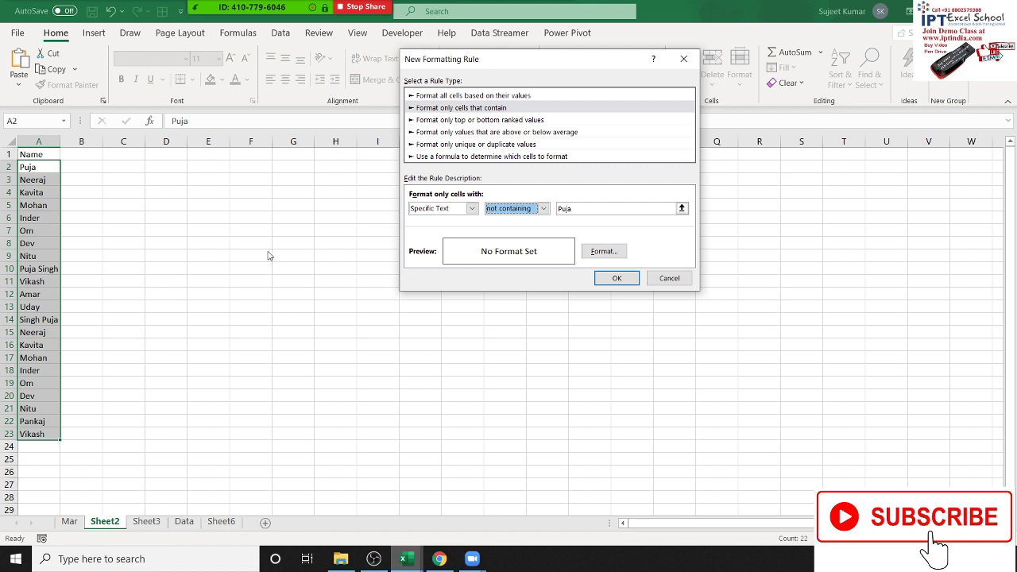
click(544, 208)
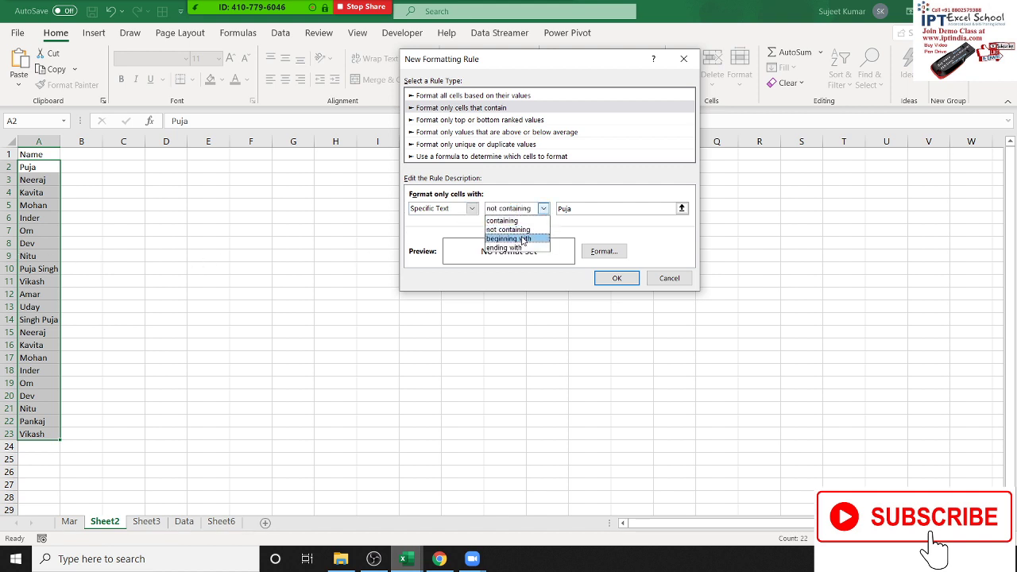
click(520, 238)
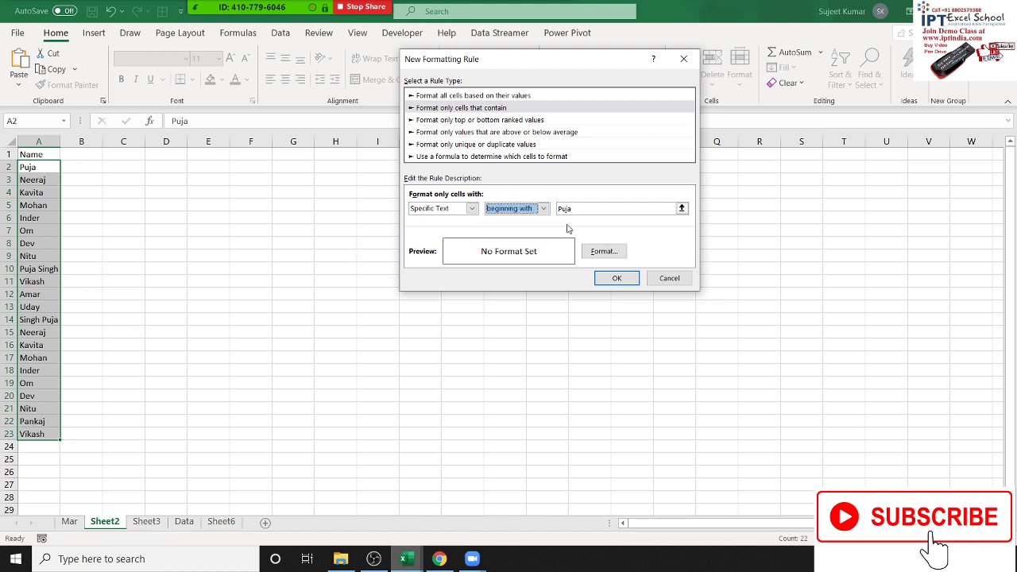
Give the Puja rule a yellow fill and apply it to the names.
click(604, 251)
click(623, 159)
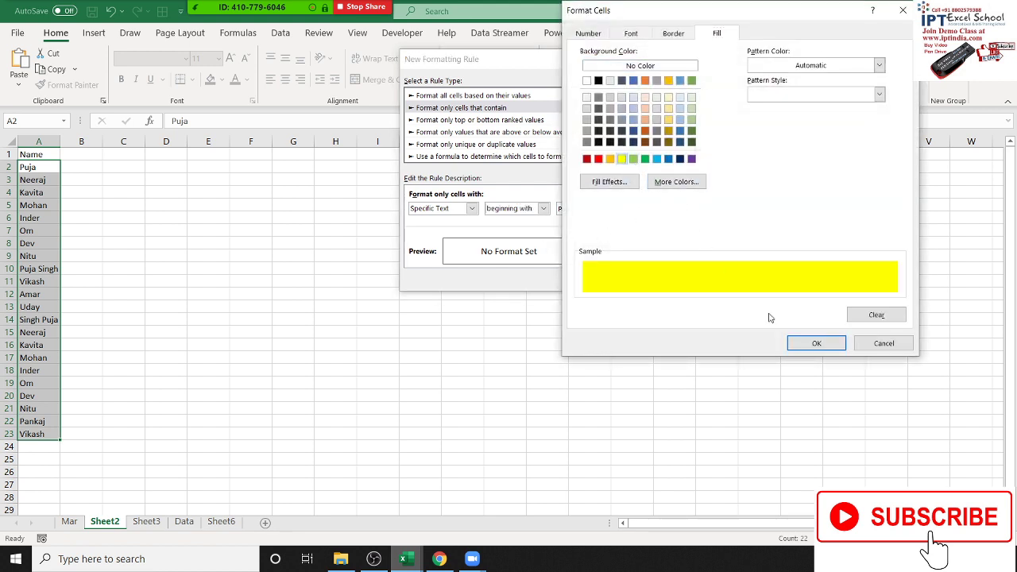
click(819, 344)
click(623, 279)
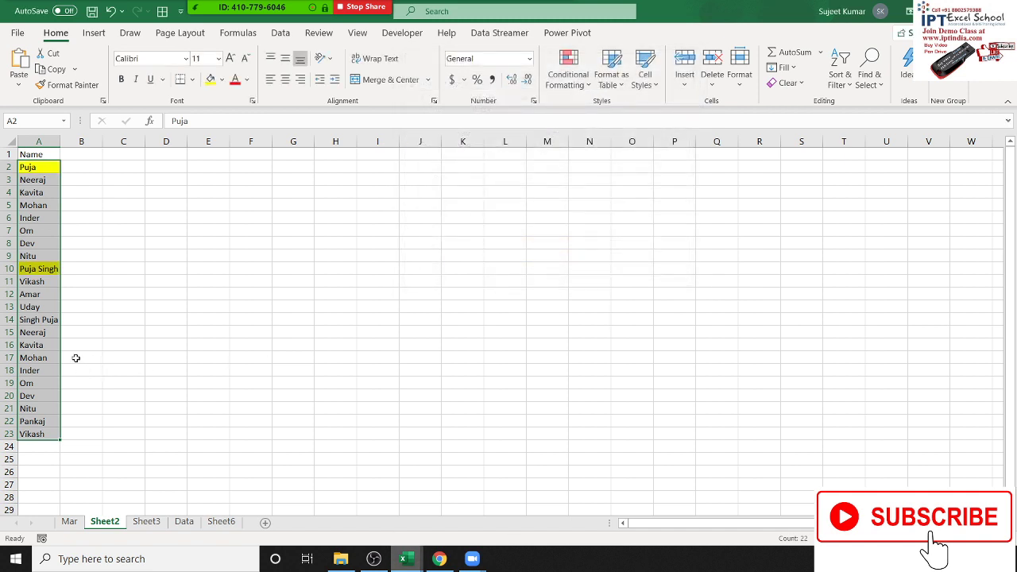
In Manage Rules, change the Puja rule from beginning with to ending with and apply it.
click(568, 76)
click(601, 302)
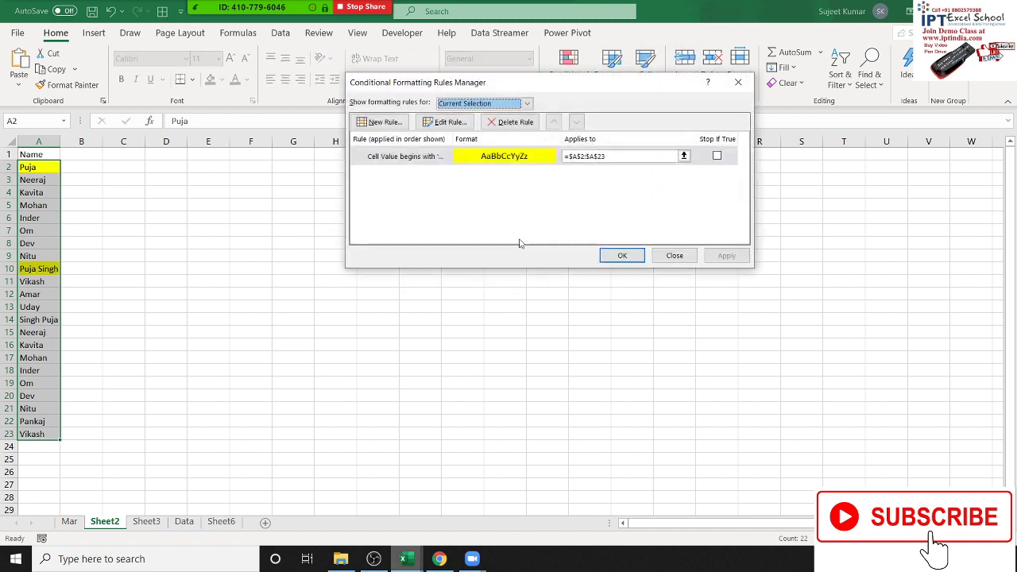
double_click(502, 159)
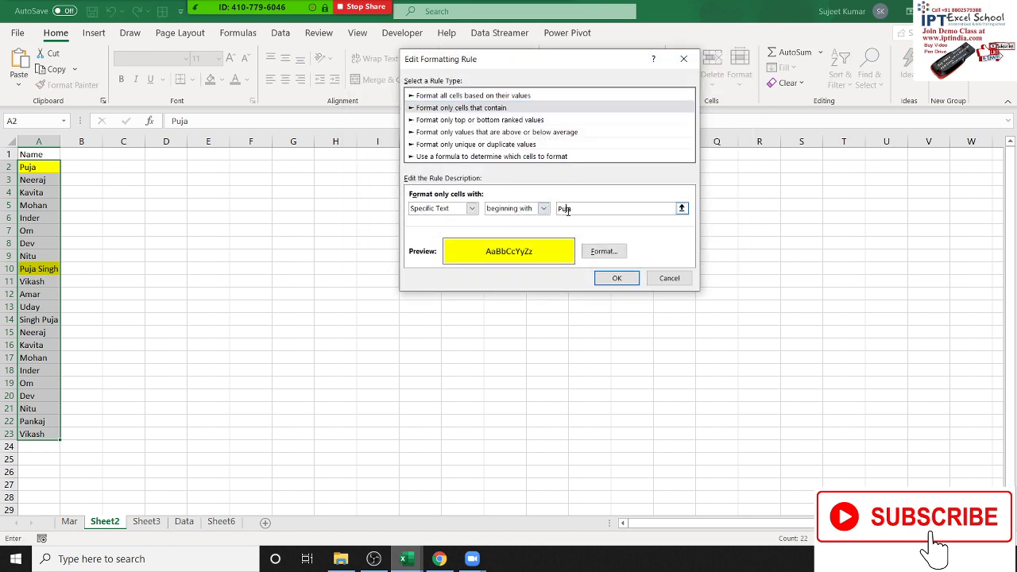
click(490, 213)
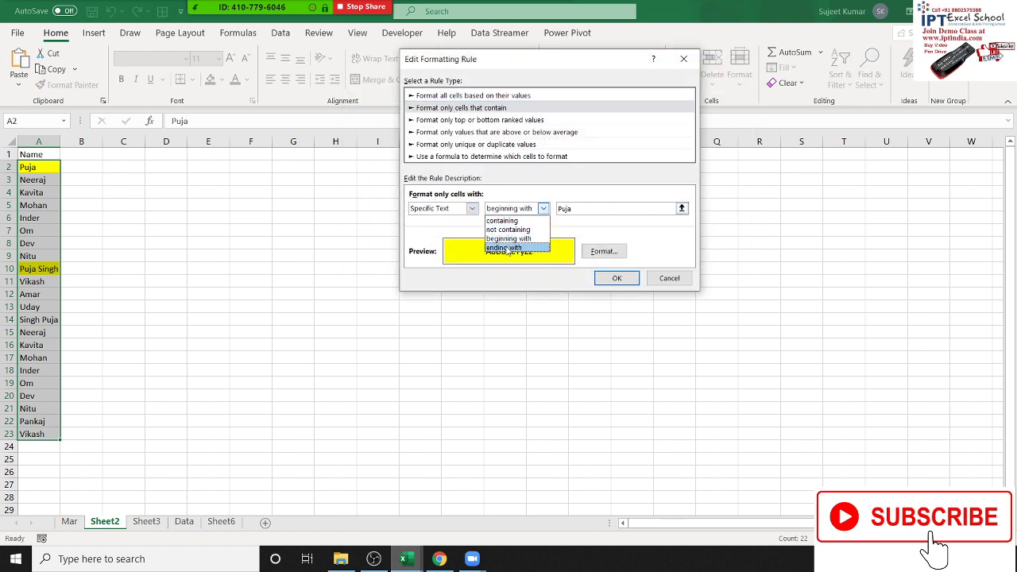
click(508, 248)
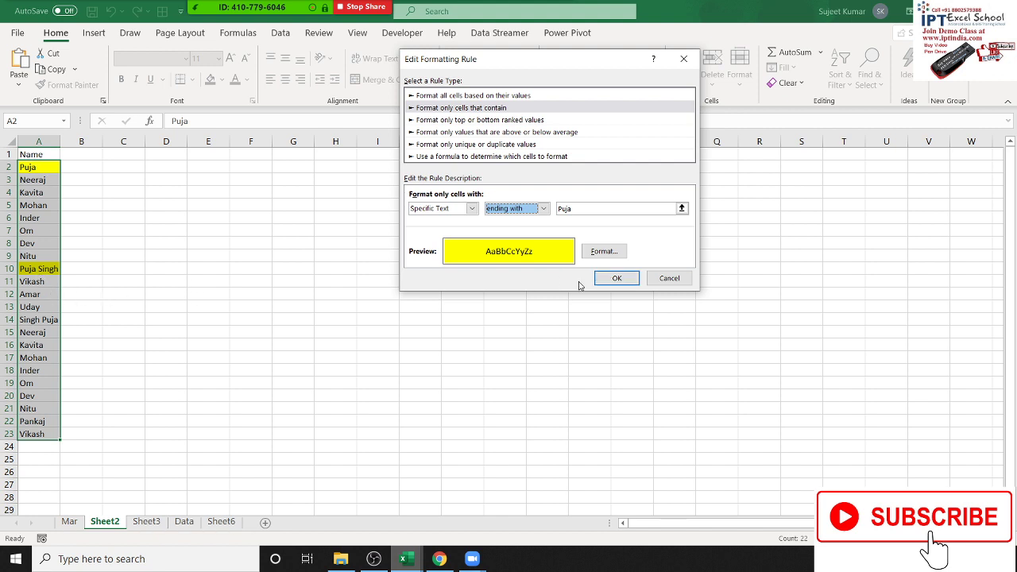
click(616, 281)
click(727, 255)
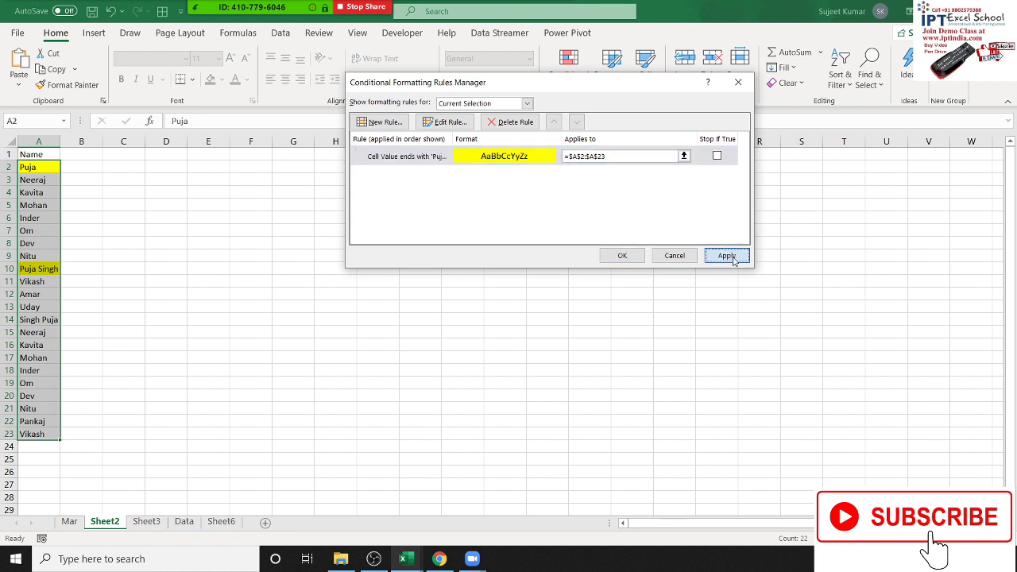
Reopen the Puja rule's matching options, then close it and the Rules Manager unchanged.
click(499, 162)
double_click(499, 161)
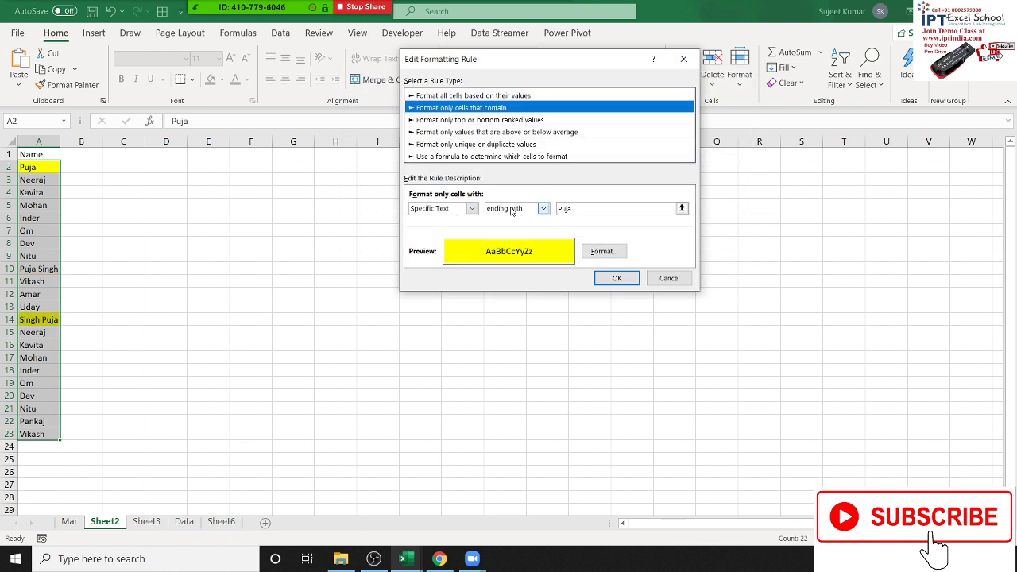
click(514, 210)
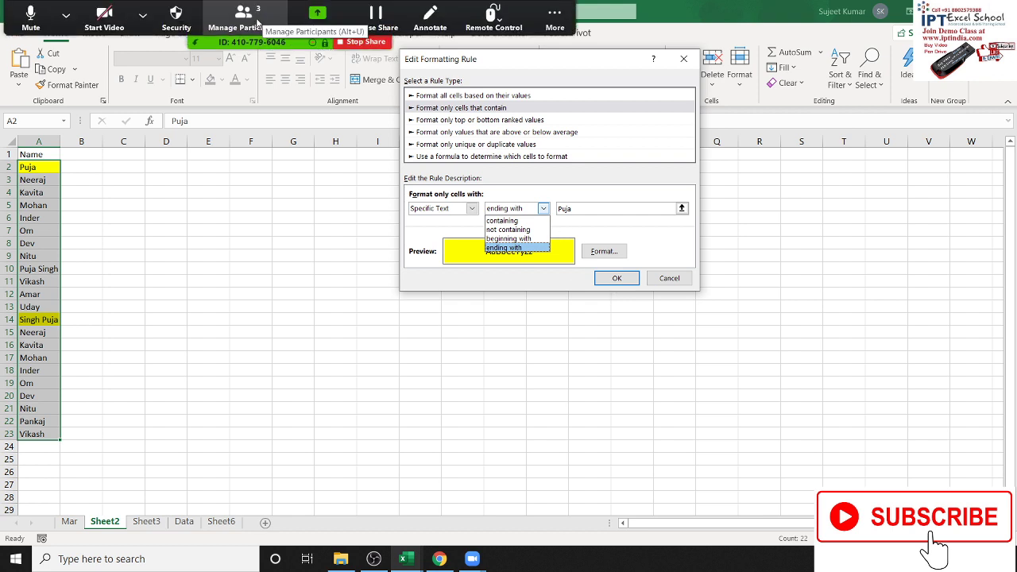
click(254, 29)
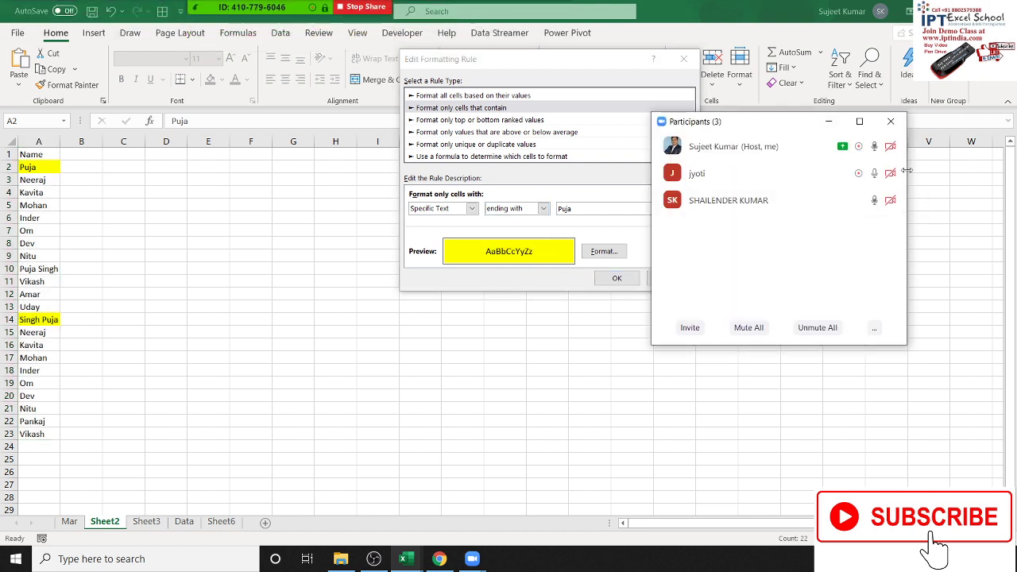
click(891, 127)
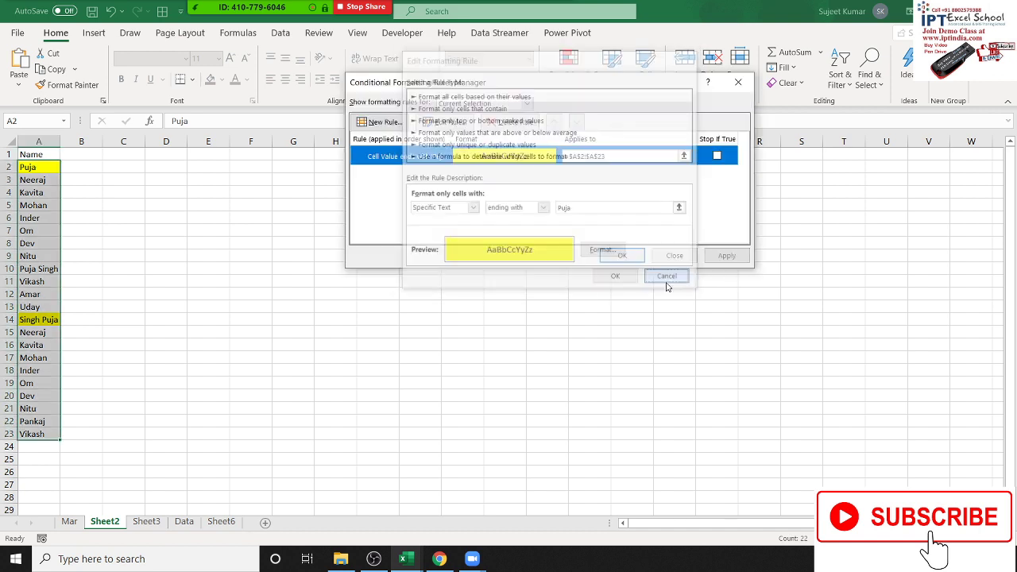
click(667, 279)
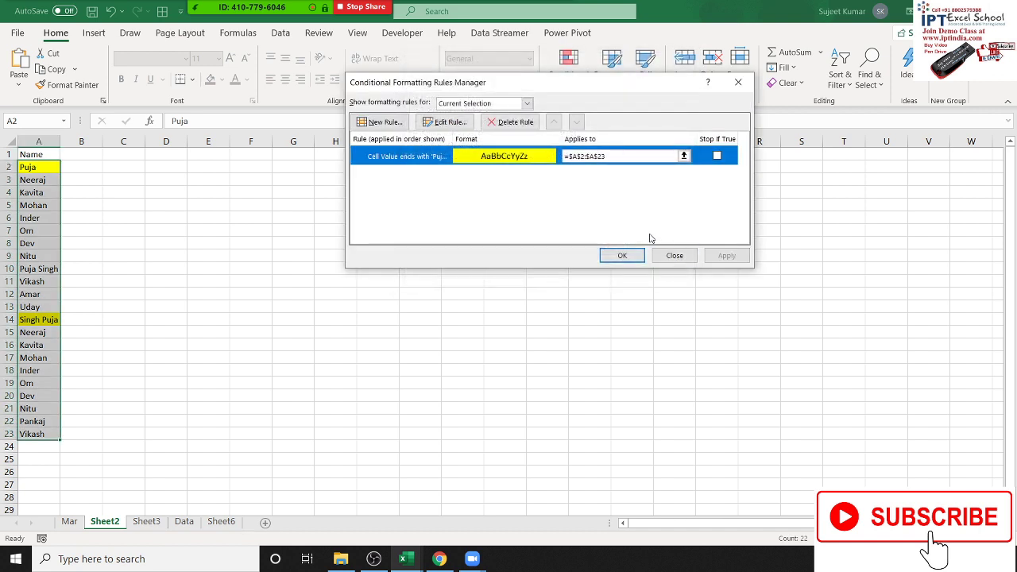
click(739, 83)
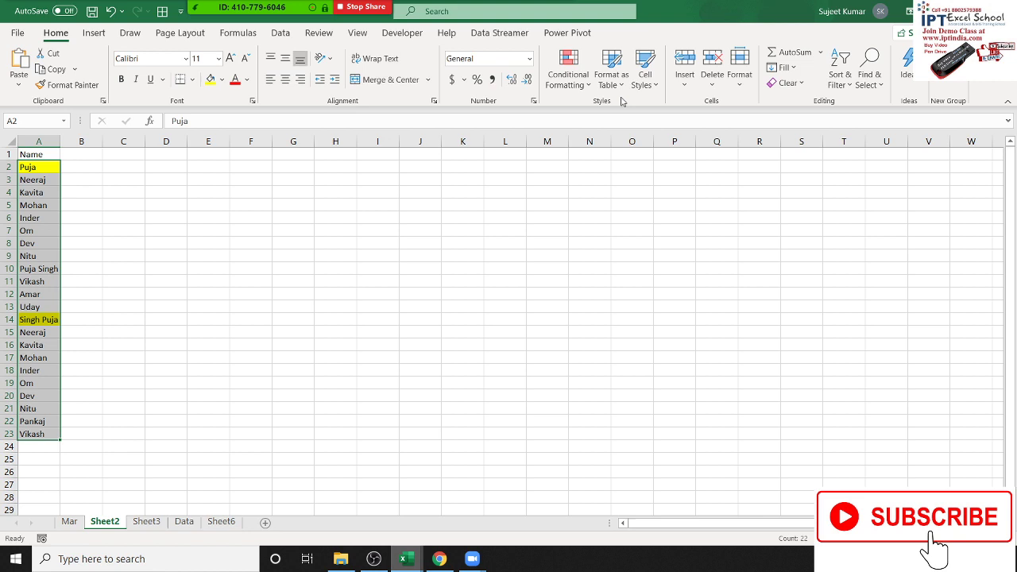
Try the Blanks and No Blanks conditions in a new rule, then cancel it.
click(568, 67)
mouse_move(621, 113)
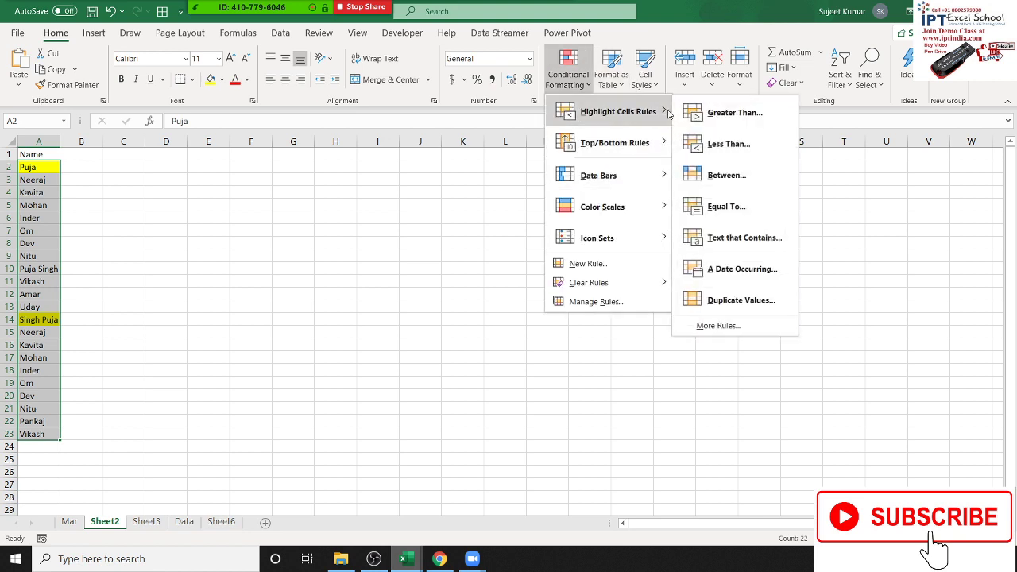
click(712, 321)
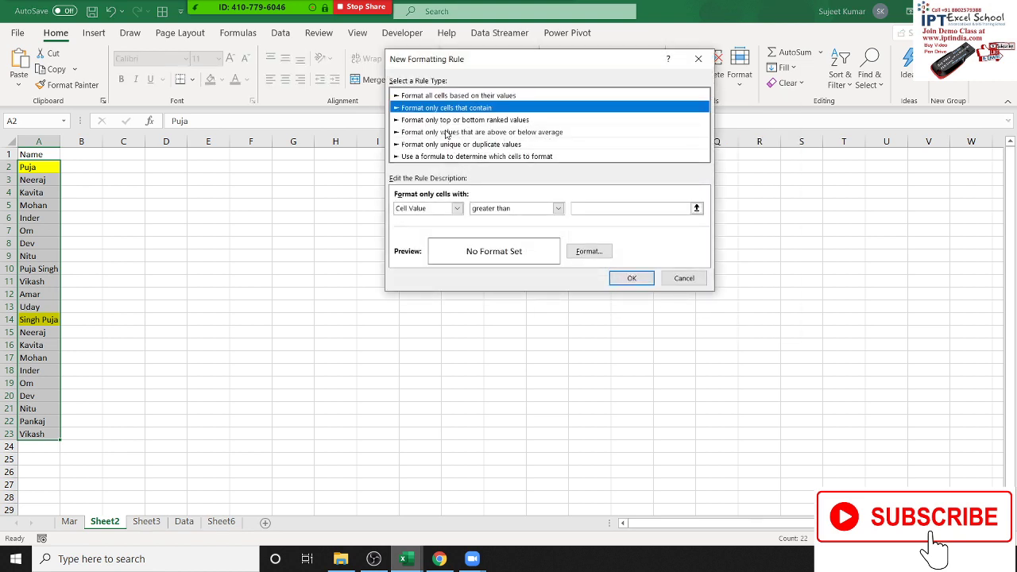
click(427, 210)
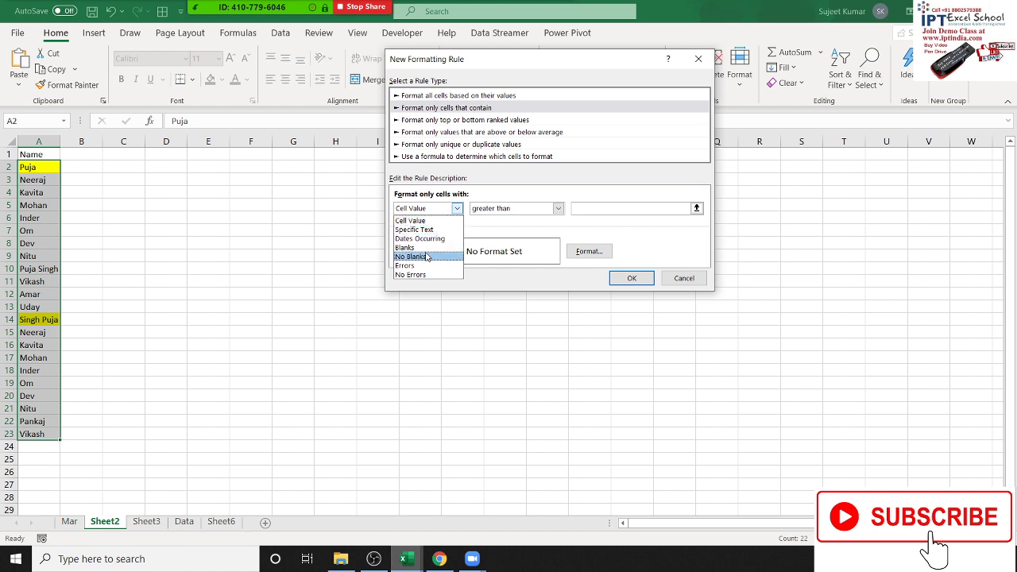
click(425, 247)
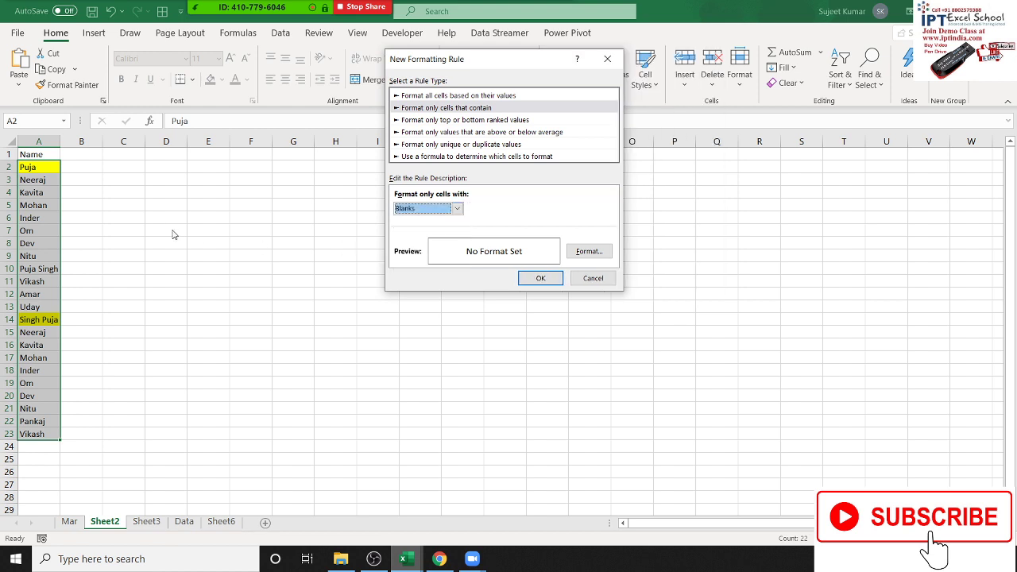
click(441, 209)
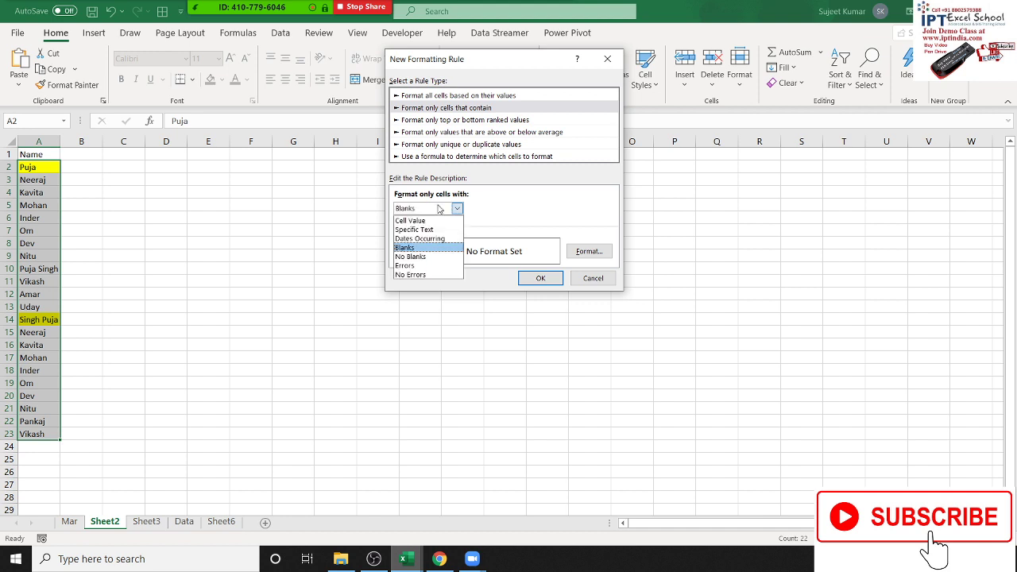
click(423, 256)
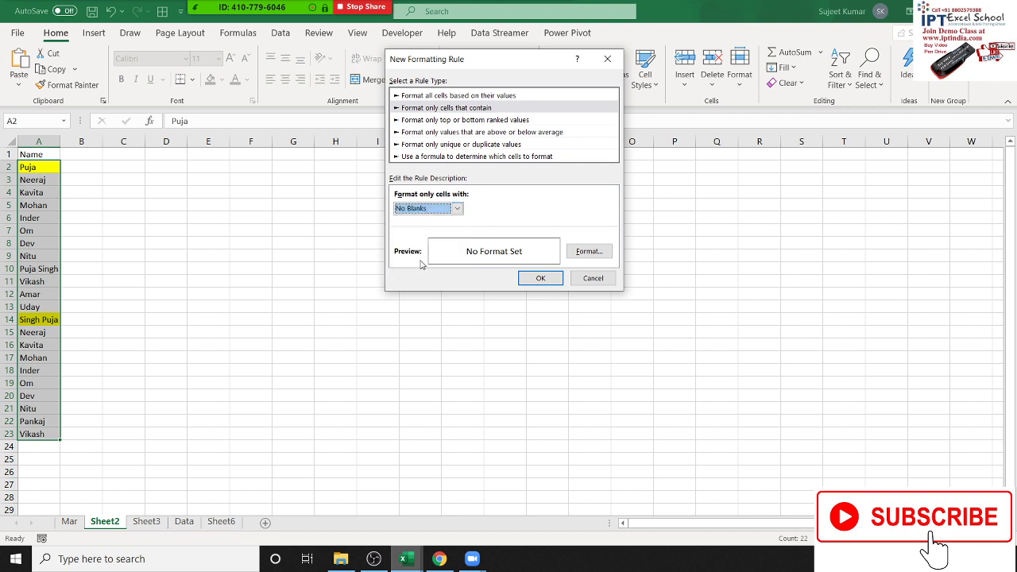
click(426, 210)
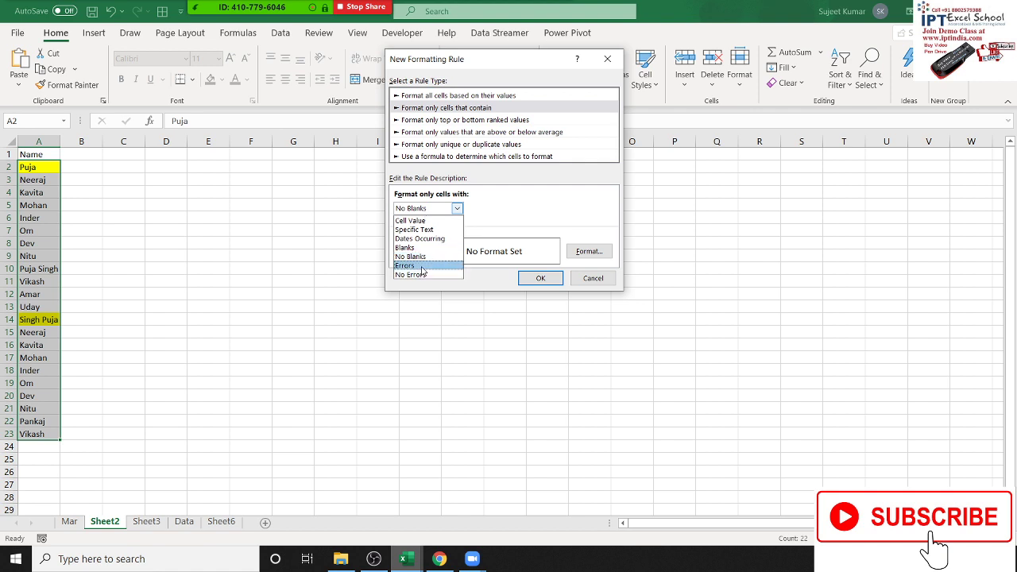
key(Escape)
key(Escape)
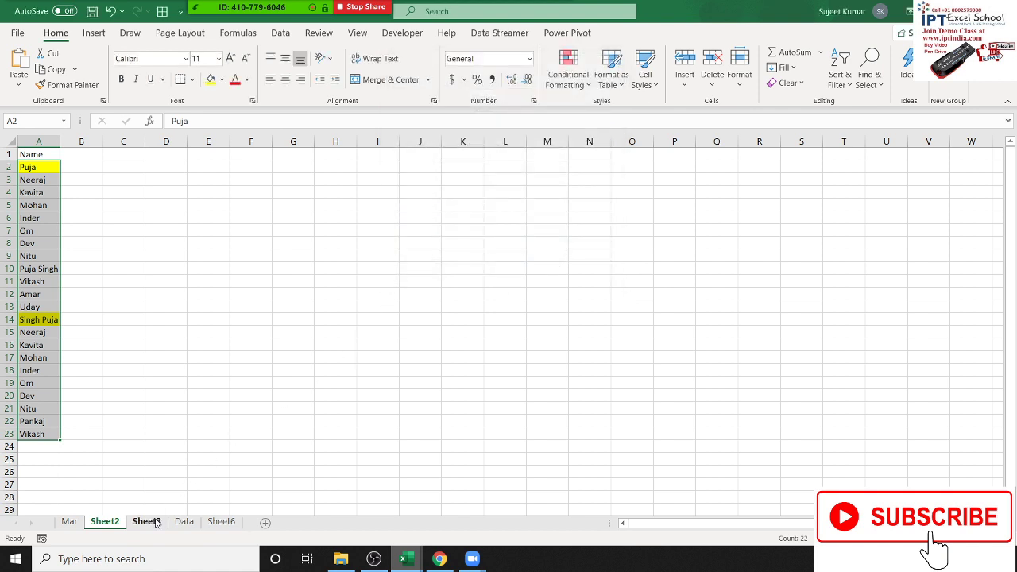
On Sheet3, enter =NA() in A1 and fill it across A1:O24.
click(147, 521)
text(=)
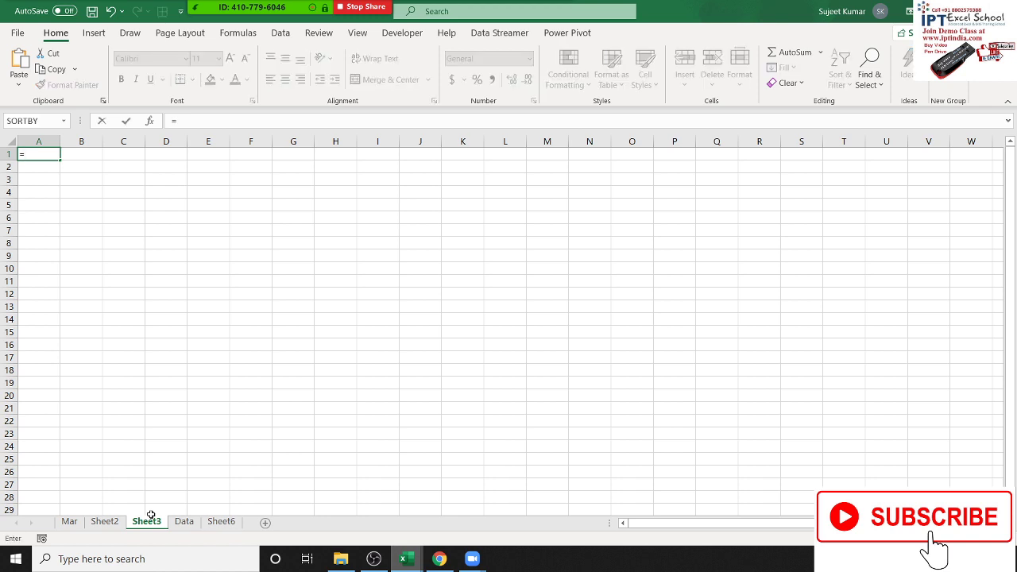
text(na)
key(Tab)
text())
key(Return)
key(Up)
key(shift+Right)
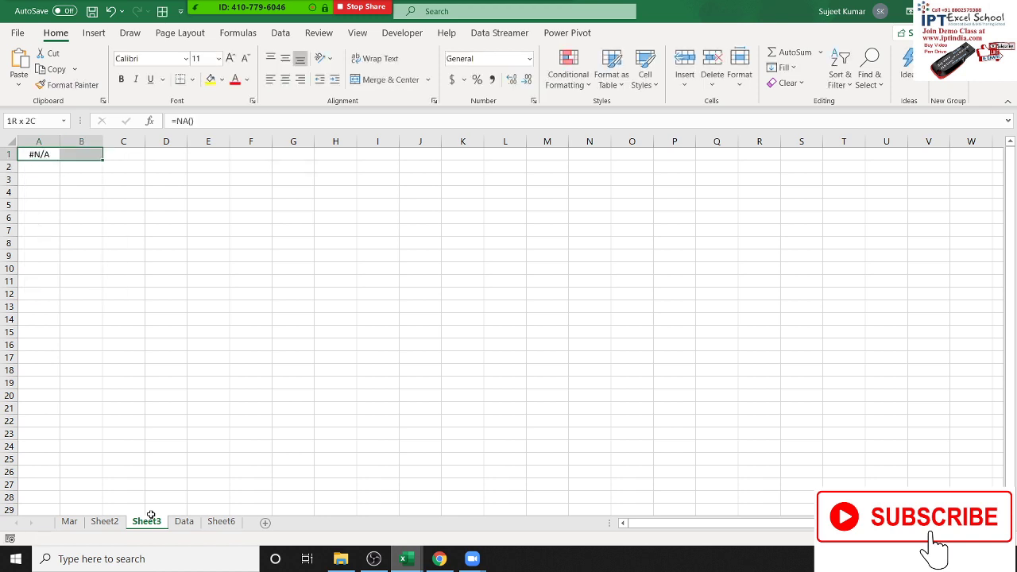
key(shift+Right)
key(shift+Right)
key(shift+Right)
key(shift+Down)
key(shift+Down)
key(shift+Down)
key(shift+Down)
key(shift+Right)
key(shift+Right)
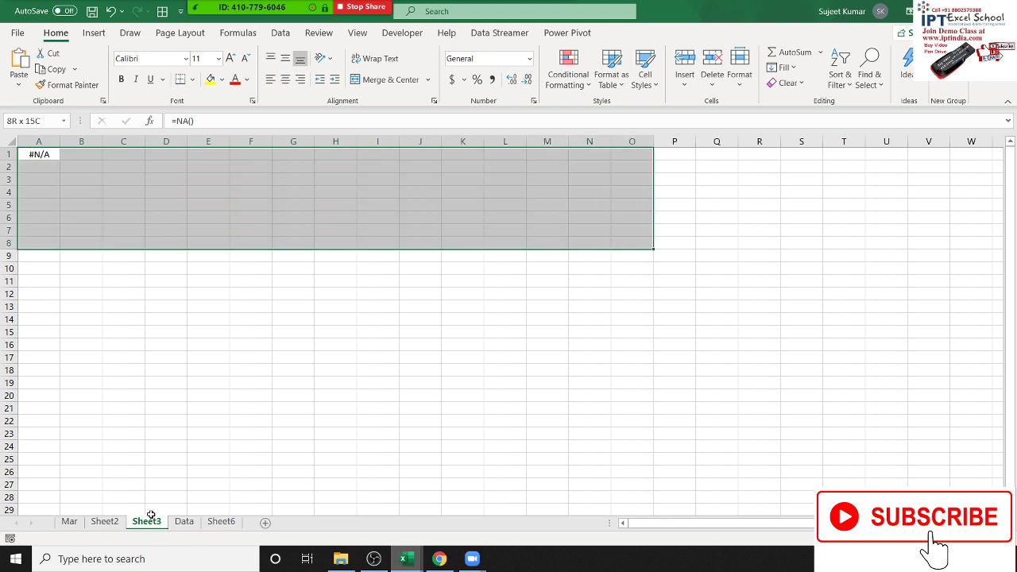
key(shift+Down)
key(shift+Down)
key(shift+Down)
key(shift+Down)
key(shift+Down)
key(shift+Down)
key(ctrl+r)
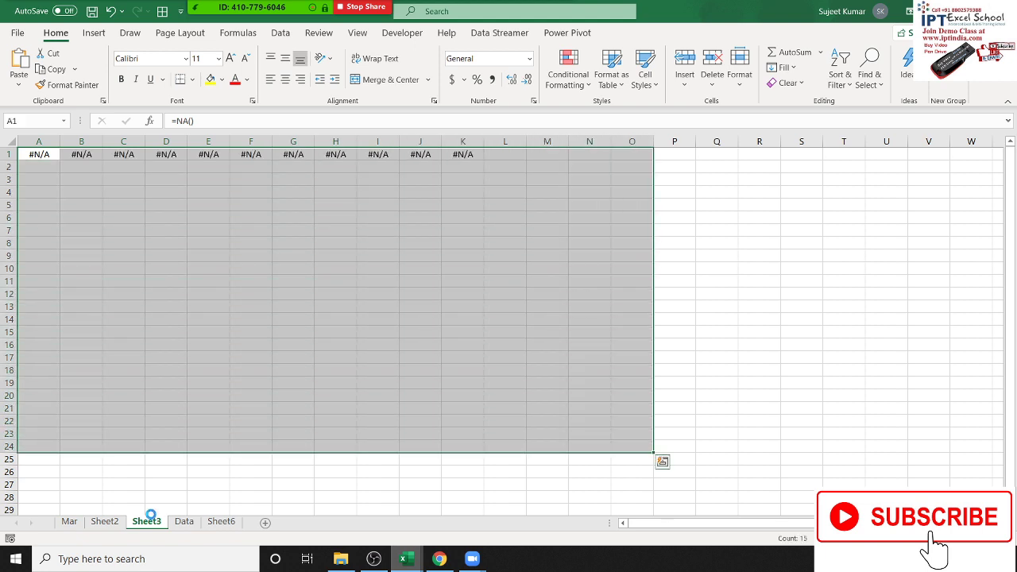
key(Down)
key(Down)
key(Down)
Type the numbers 652, 365, 852, 65, 36 and 85 into scattered cells among the errors.
text(6)
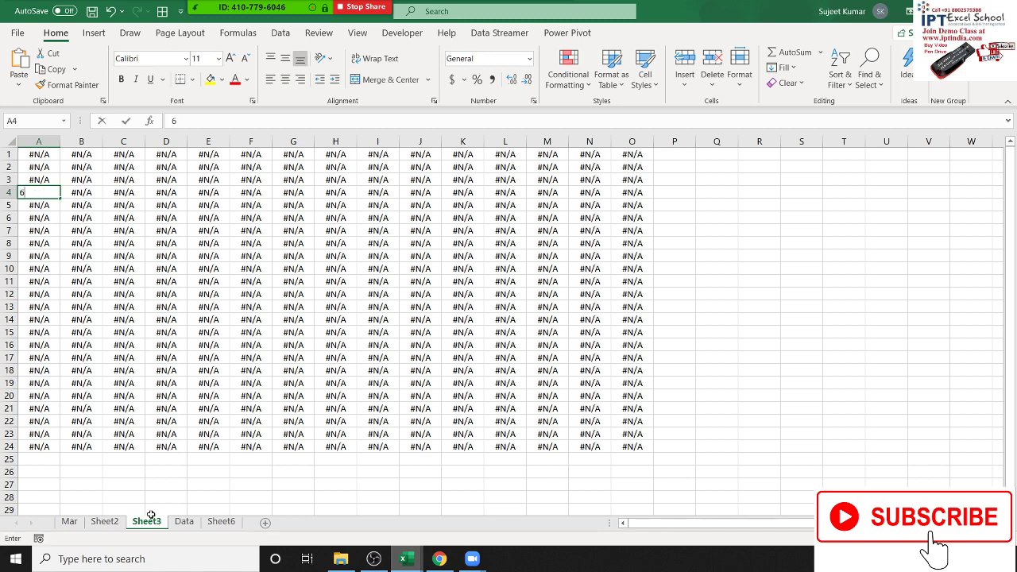
text(52)
click(367, 247)
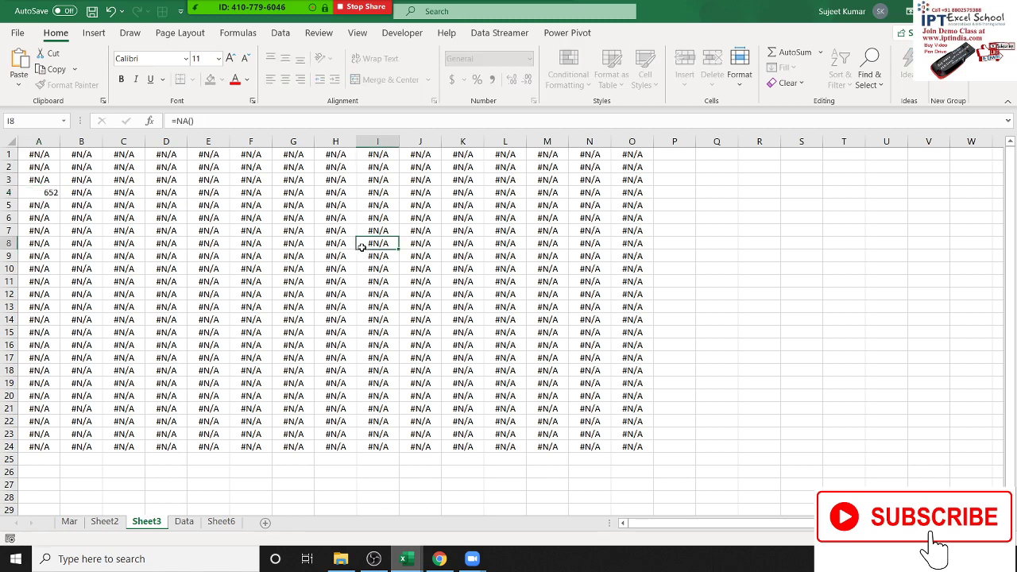
text(365)
click(89, 309)
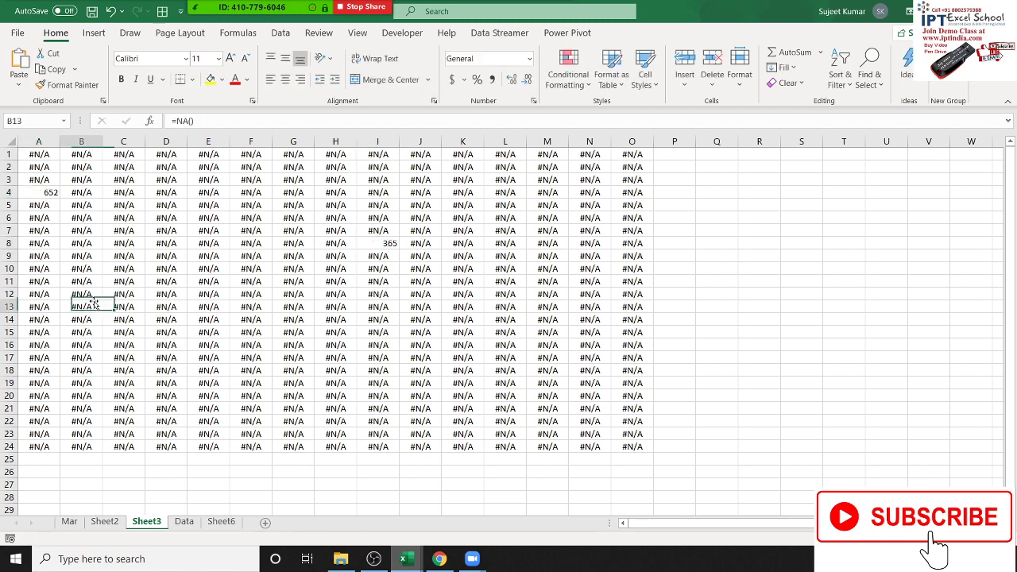
text(852)
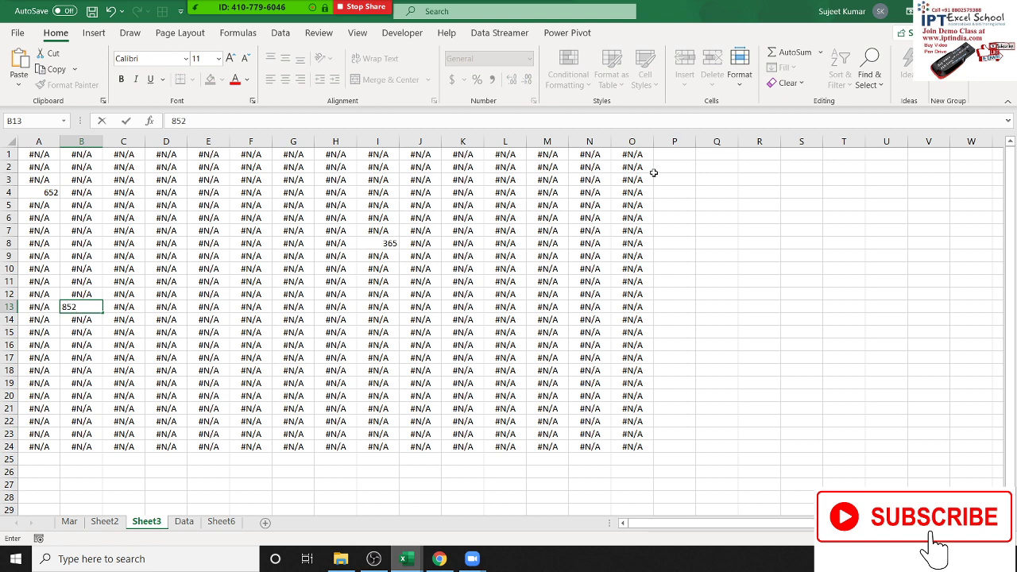
click(623, 178)
text(65)
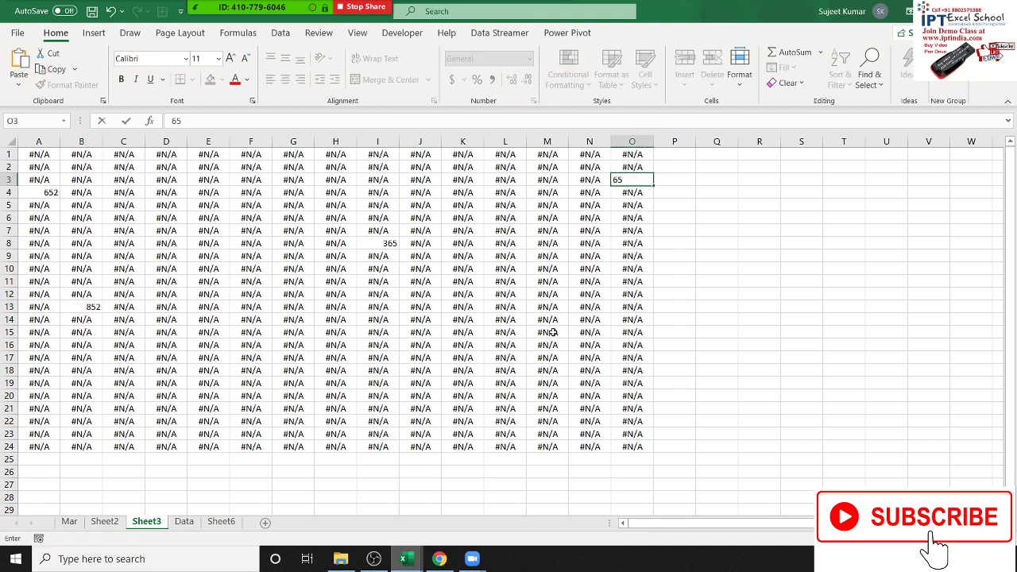
click(549, 366)
text(36)
click(428, 356)
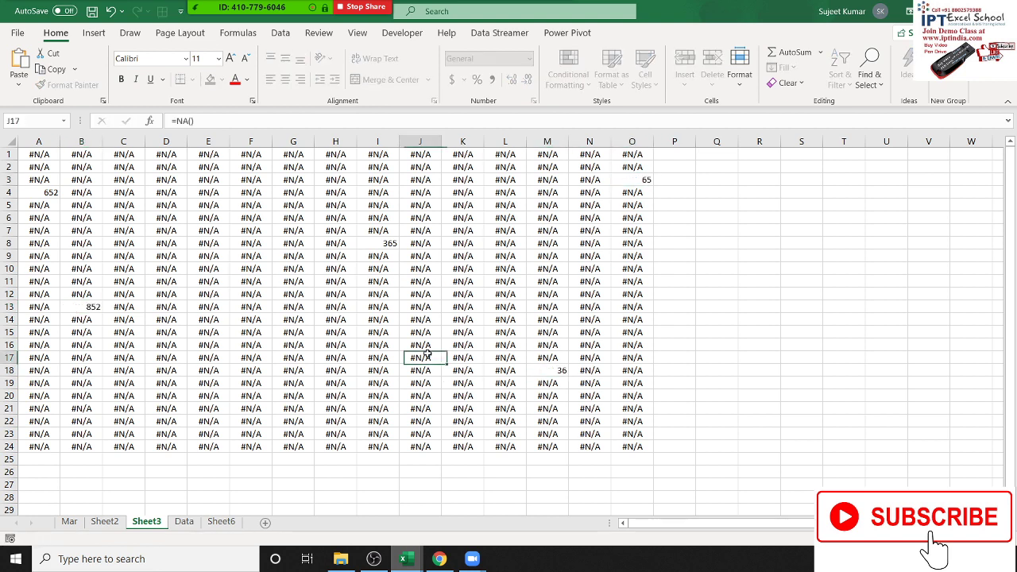
click(250, 393)
text(85)
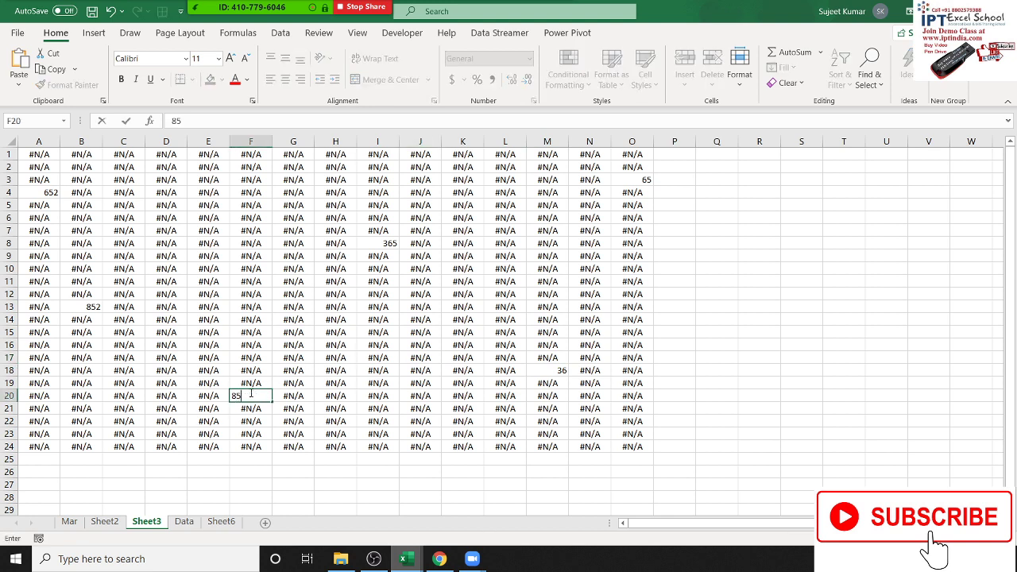
click(457, 370)
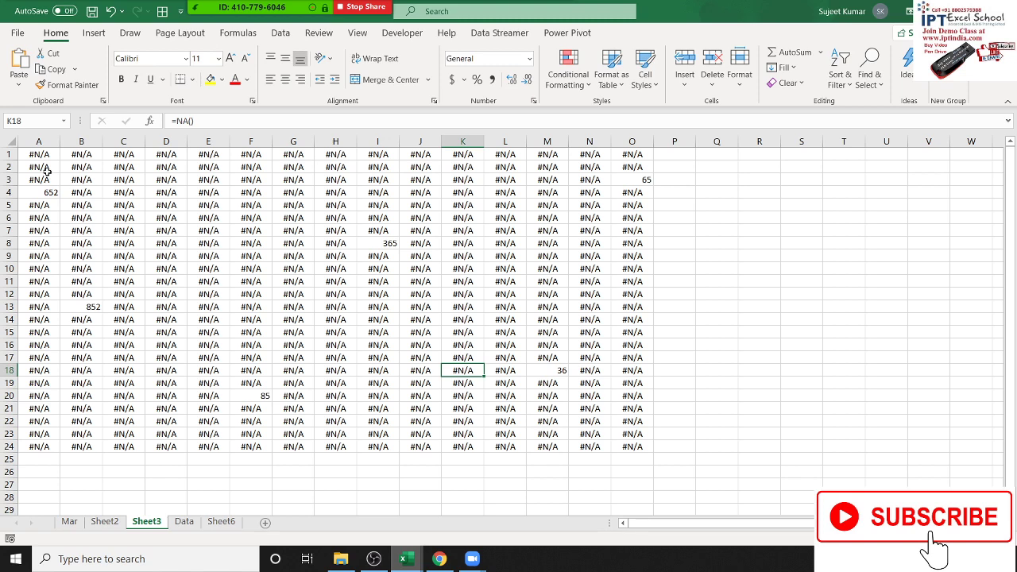
Add an Errors rule on A1:O24 with white font so the #N/A cells disappear.
mouse_move(30, 152)
mouse_down()
mouse_move(616, 443)
mouse_move(624, 433)
mouse_up()
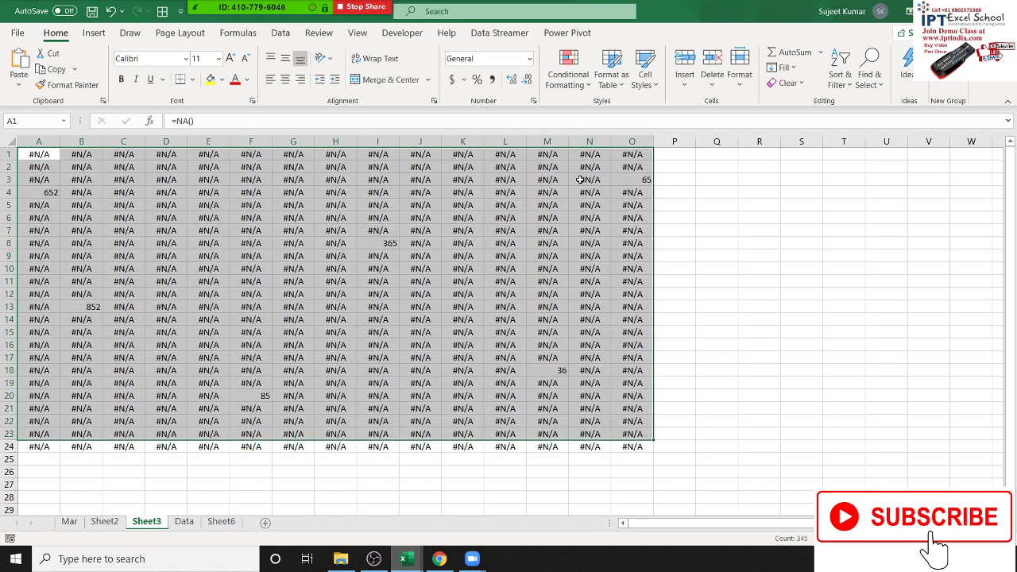
click(583, 86)
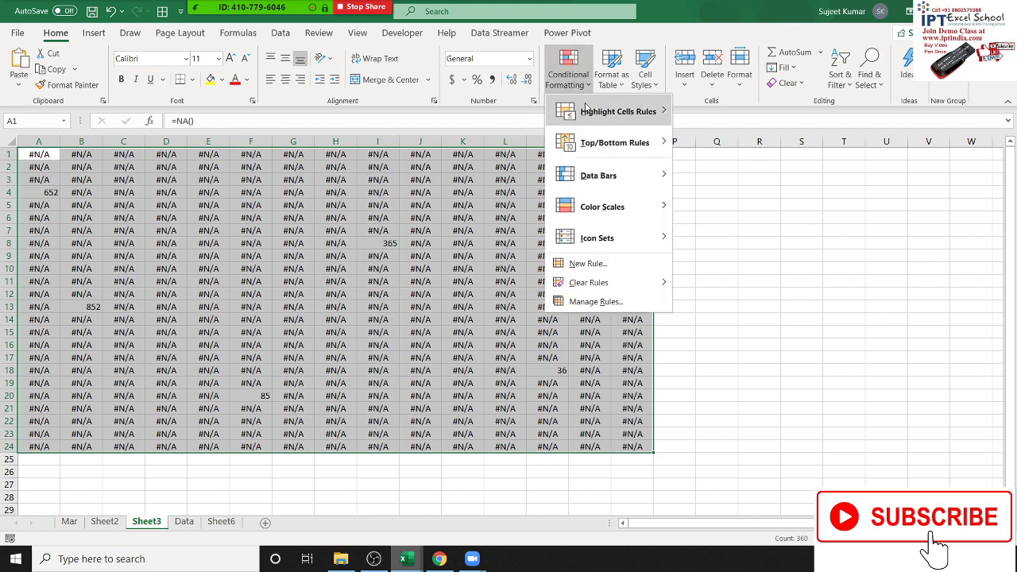
mouse_move(588, 111)
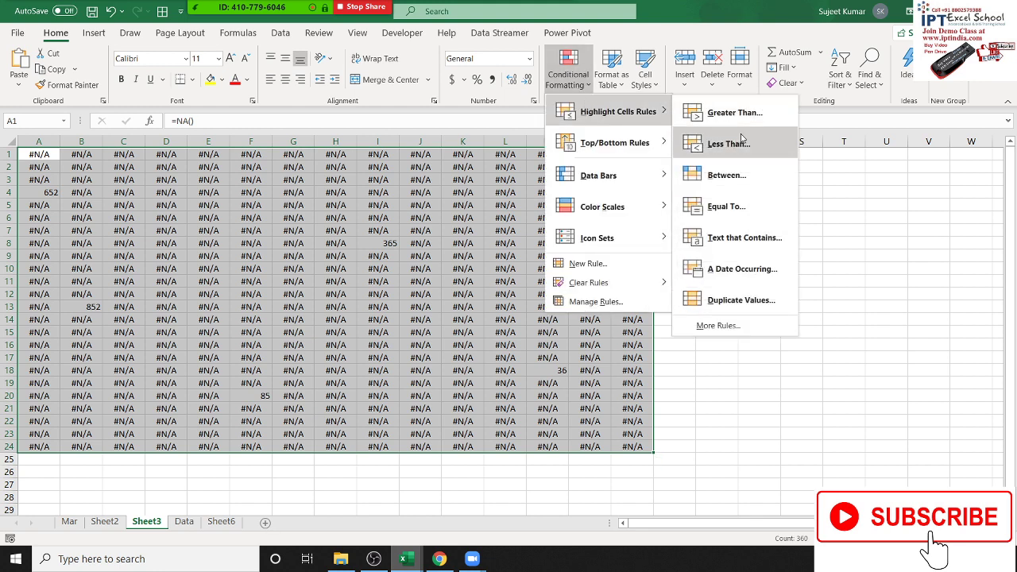
click(754, 326)
click(404, 205)
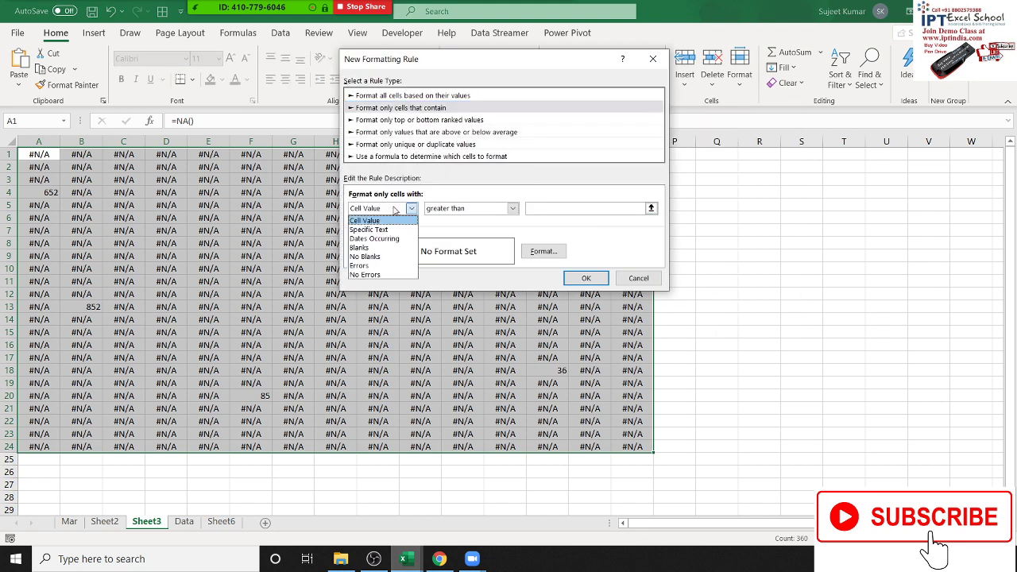
click(373, 271)
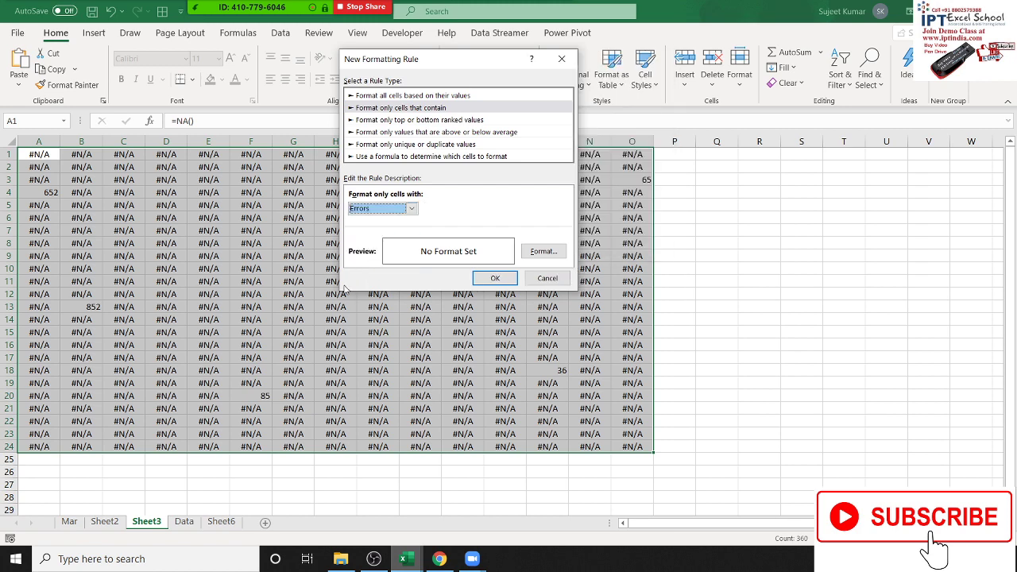
click(550, 253)
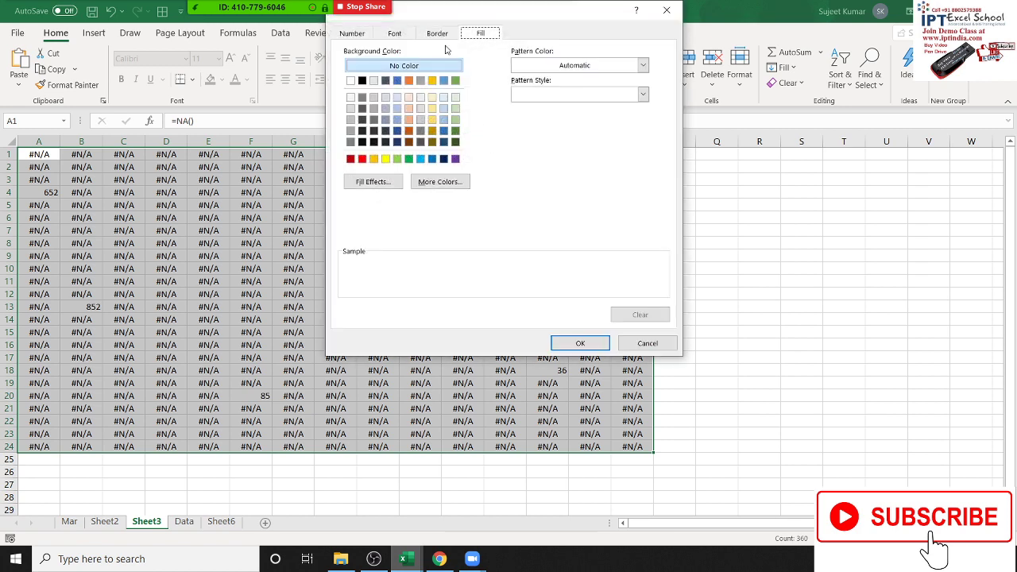
click(395, 32)
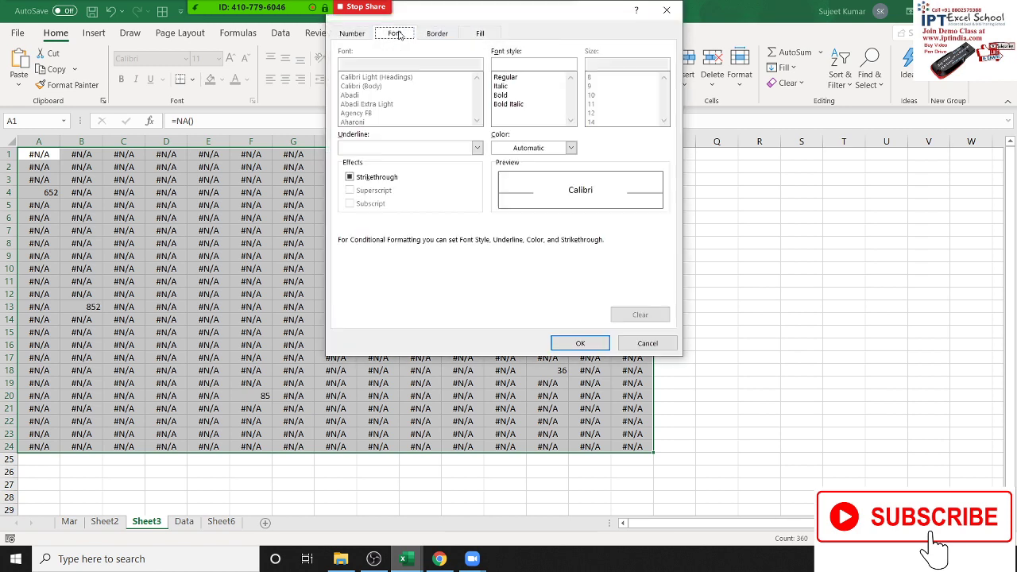
click(554, 151)
click(500, 201)
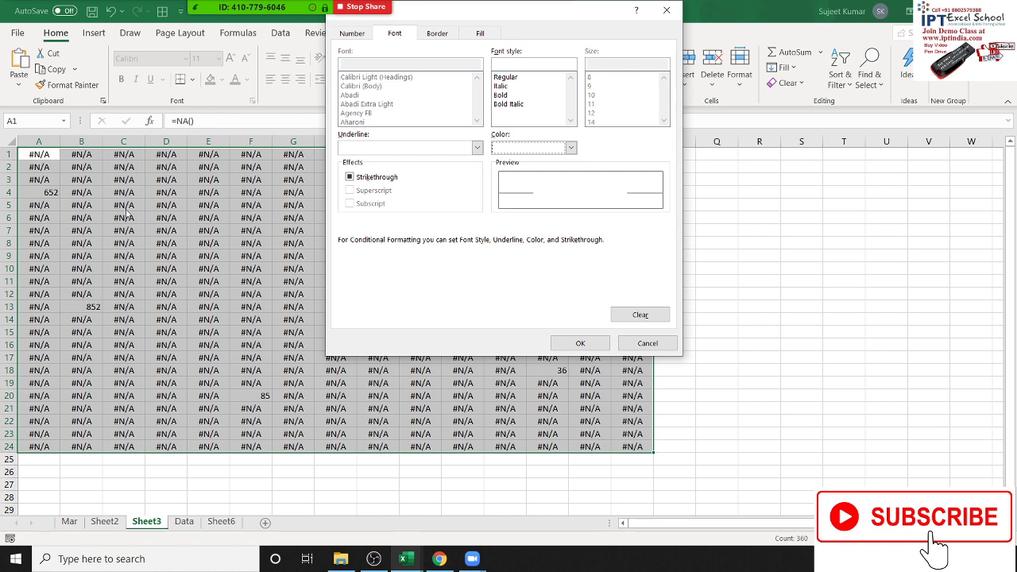
click(568, 348)
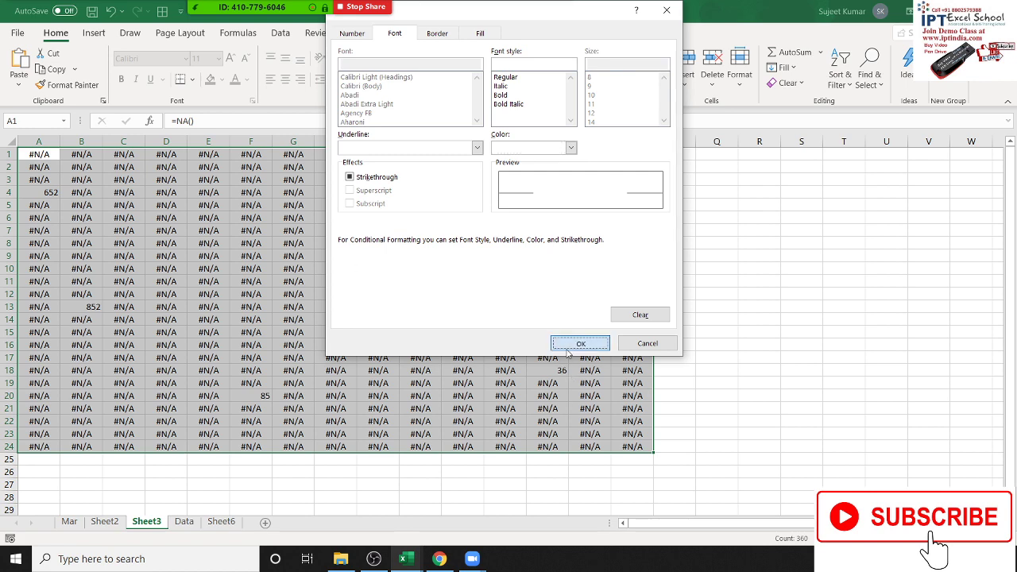
click(499, 278)
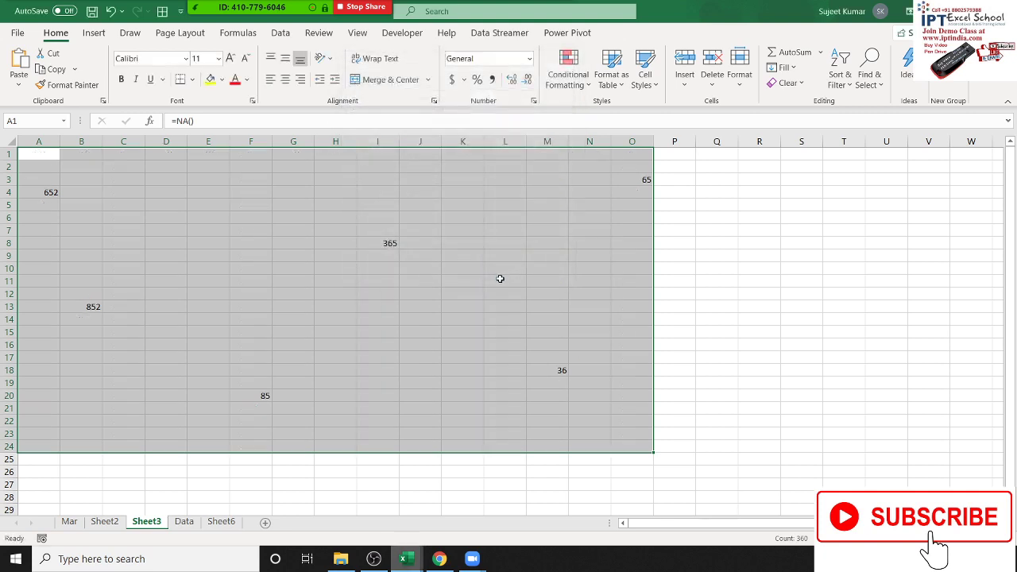
Enter =NA() with a yellow fill in E2:E5, then undo those entries.
click(682, 240)
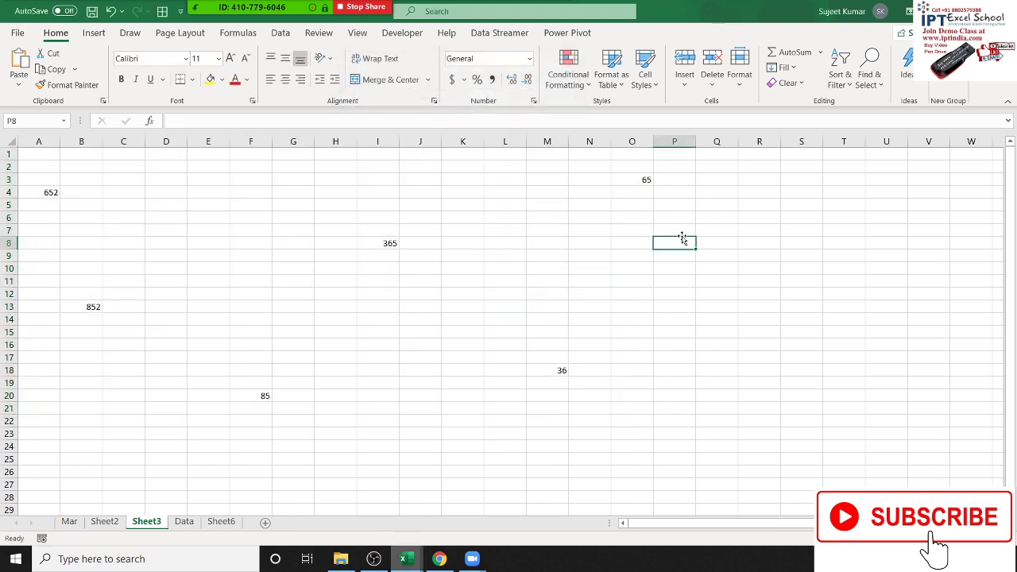
drag(198, 166, 208, 205)
key(F2)
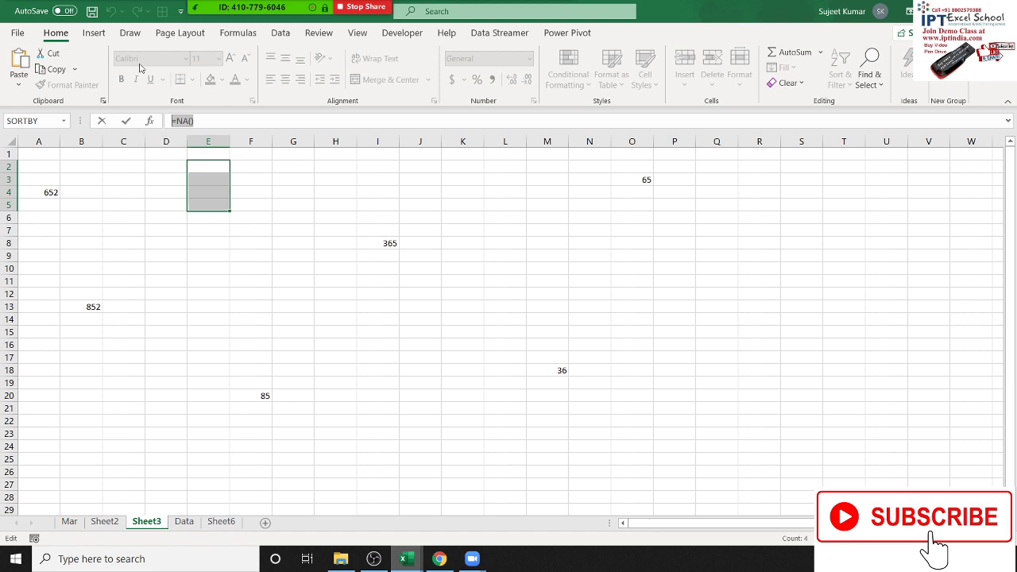
key(ctrl+Return)
click(211, 80)
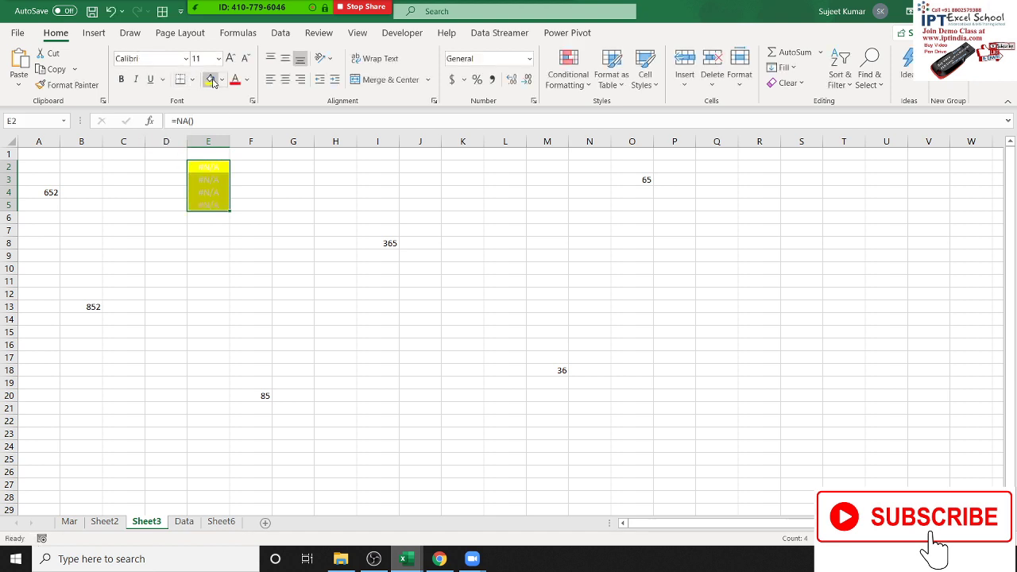
key(ctrl+z)
key(ctrl+z)
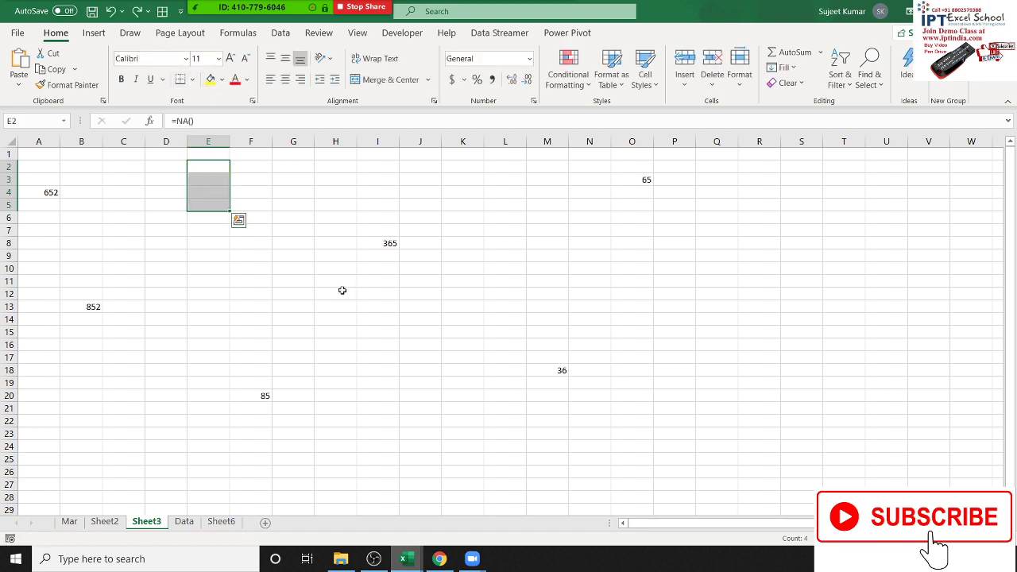
click(538, 291)
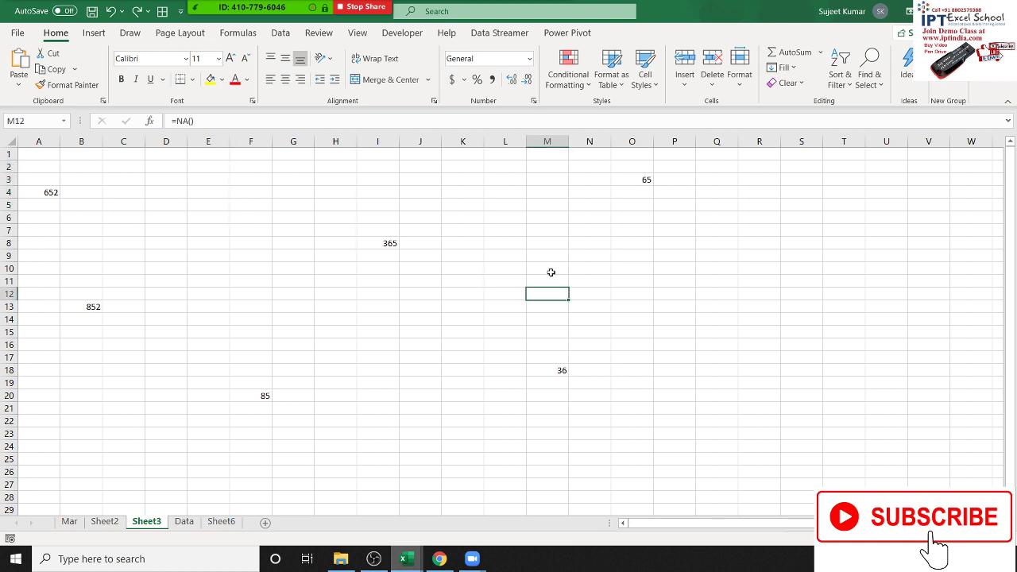
Start a new Cell Value formatting rule, then cancel it.
click(568, 75)
mouse_move(580, 113)
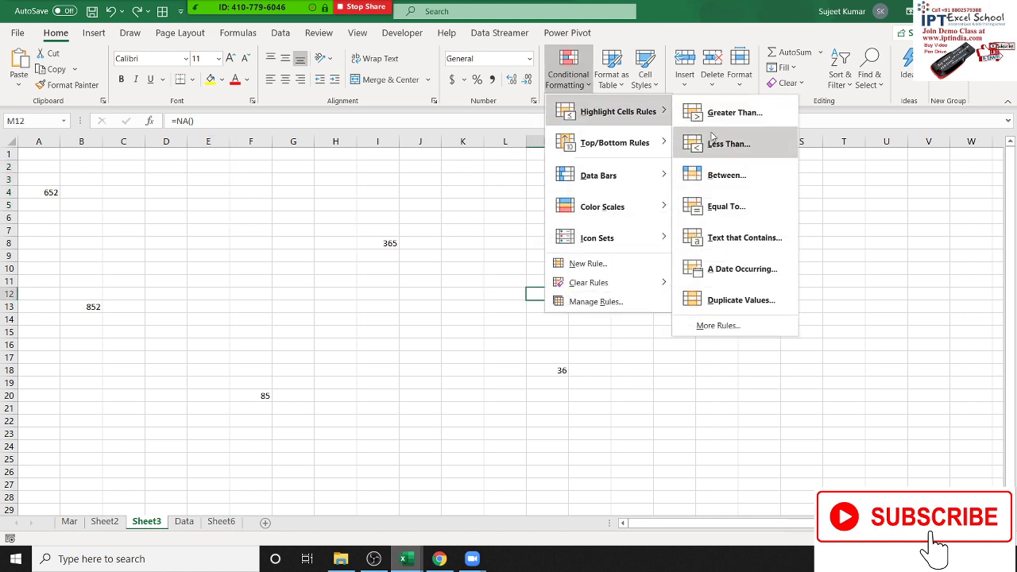
click(719, 326)
click(344, 209)
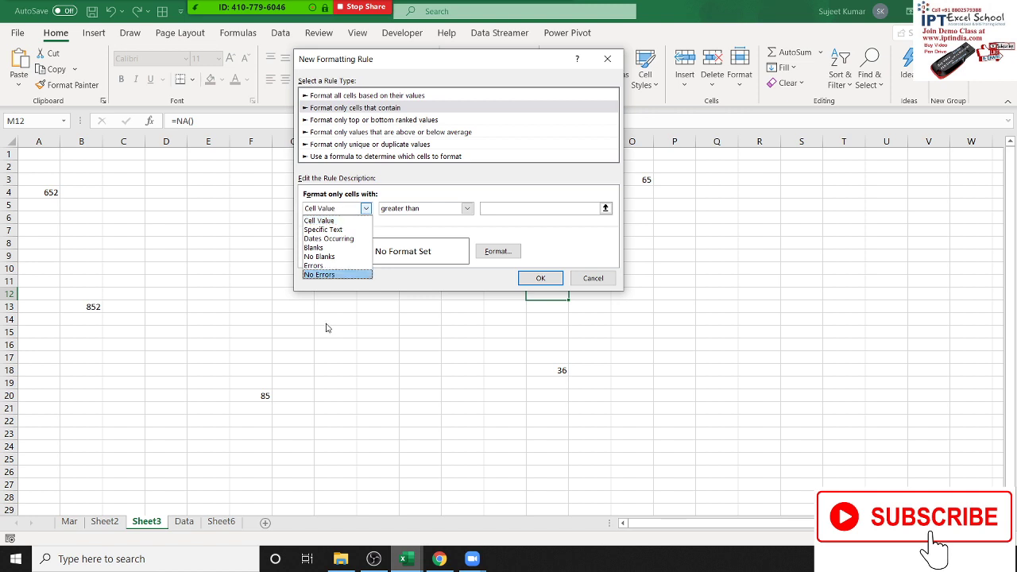
click(346, 220)
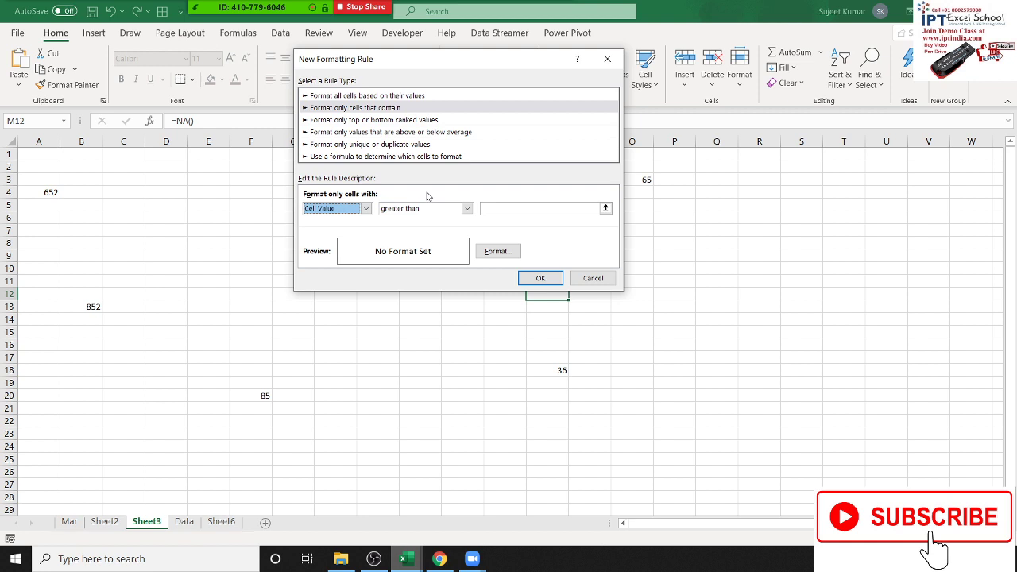
click(594, 278)
Fill the blank cells of A1:O24 with =NA() so #N/A surrounds the numbers.
click(335, 307)
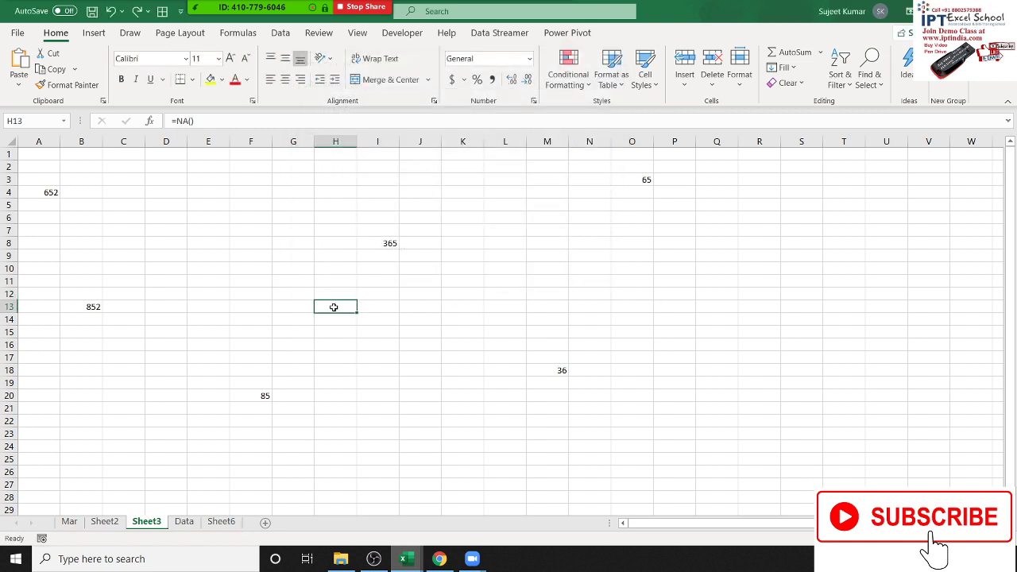
key(ctrl+Home)
key(ctrl+shift+End)
key(ctrl+Return)
click(400, 412)
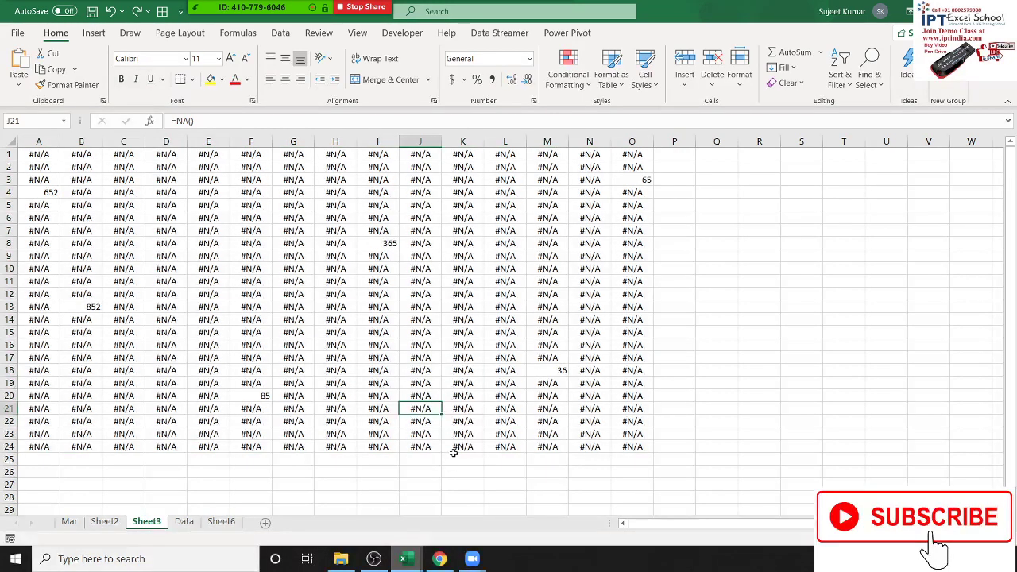
scroll(453, 450, down, 5)
scroll(453, 450, up, 5)
Open the recent workbook containing the Date-to-Duration data table.
click(22, 33)
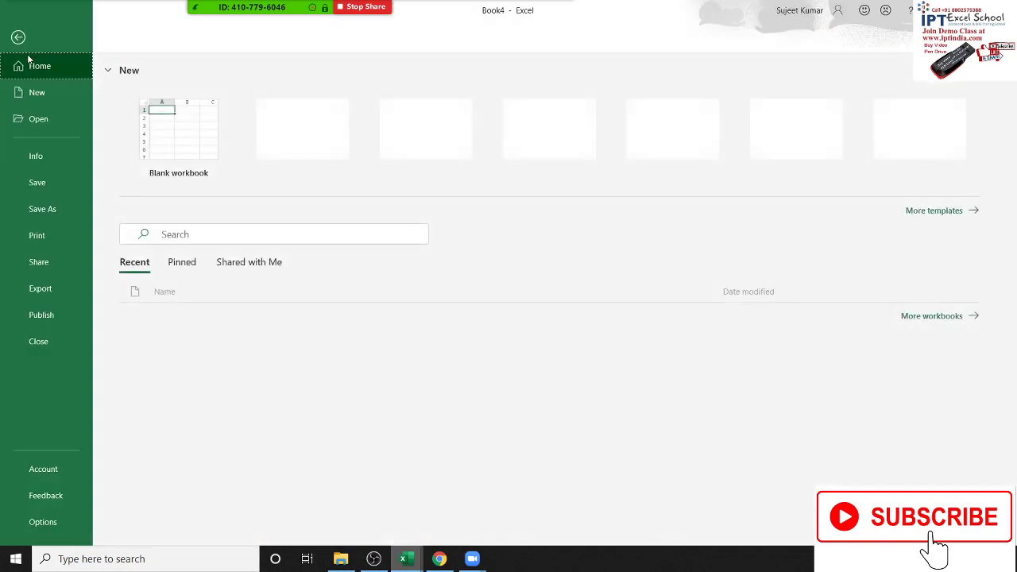
click(43, 118)
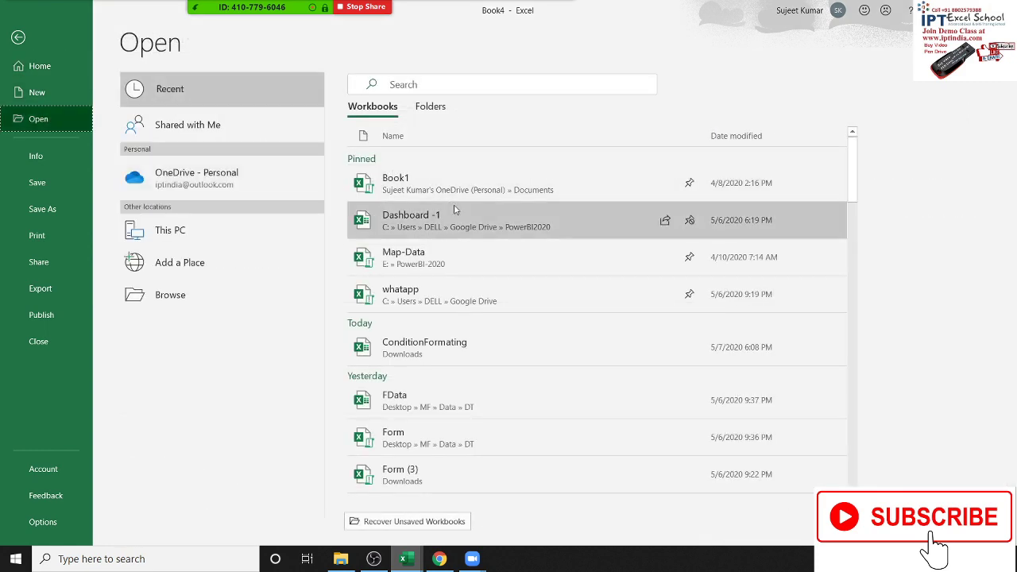
click(459, 219)
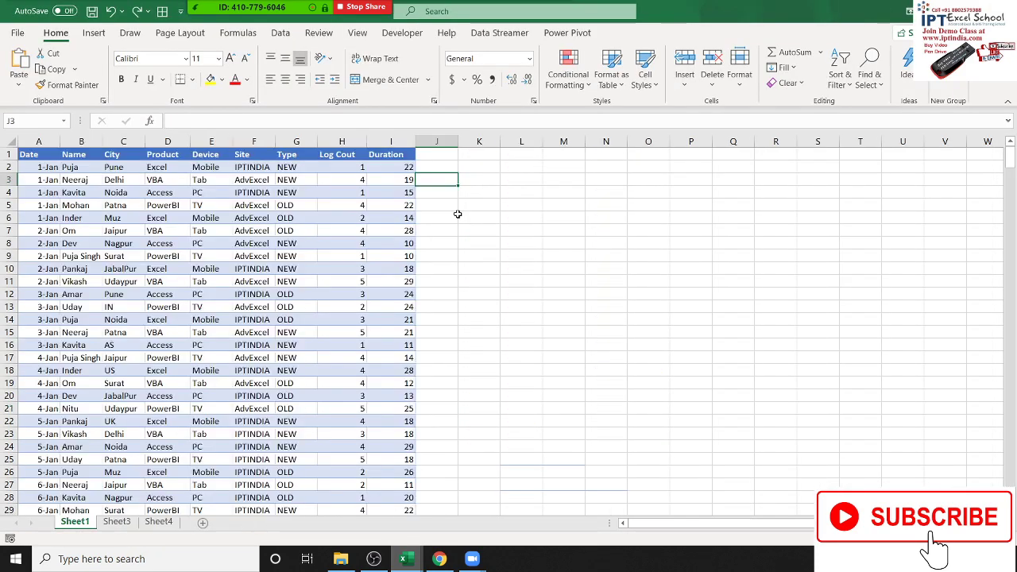
Scroll through the data table to its last rows and back to cell A1.
click(120, 269)
scroll(208, 317, down, 4)
scroll(208, 318, up, 4)
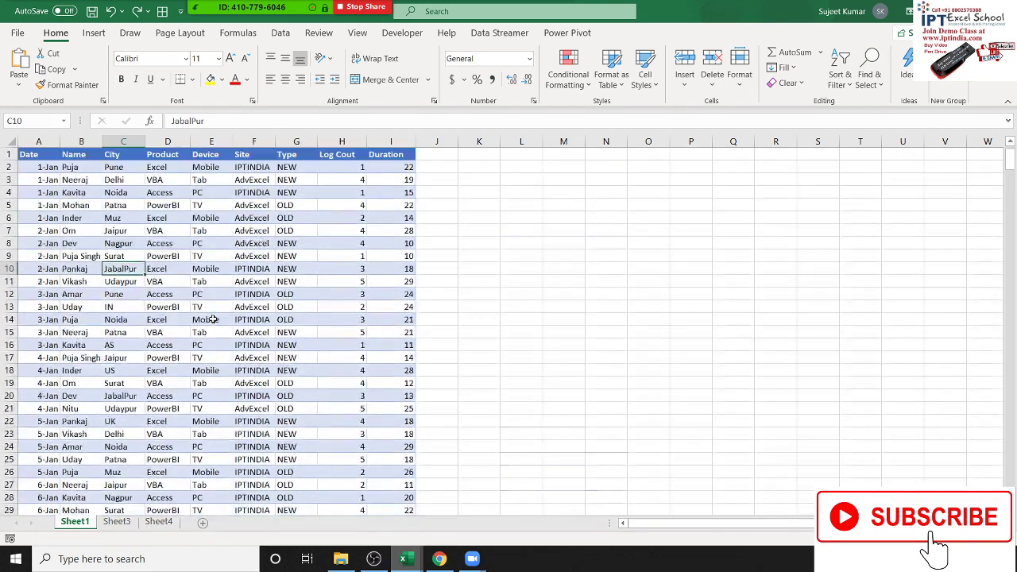
scroll(214, 319, down, 7)
scroll(214, 319, down, 11)
scroll(215, 315, down, 6)
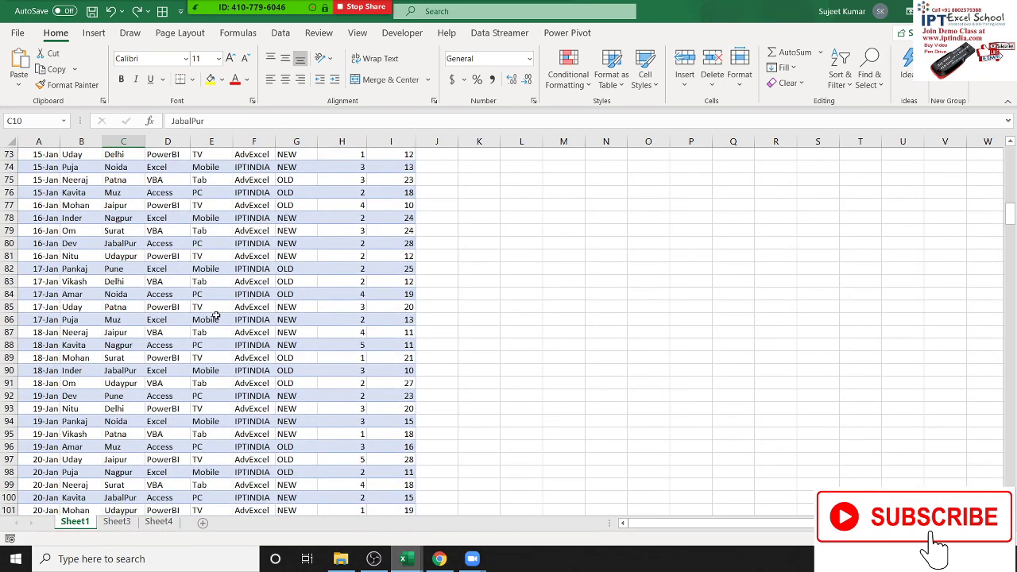
scroll(215, 315, up, 10)
scroll(216, 315, up, 8)
scroll(216, 316, up, 6)
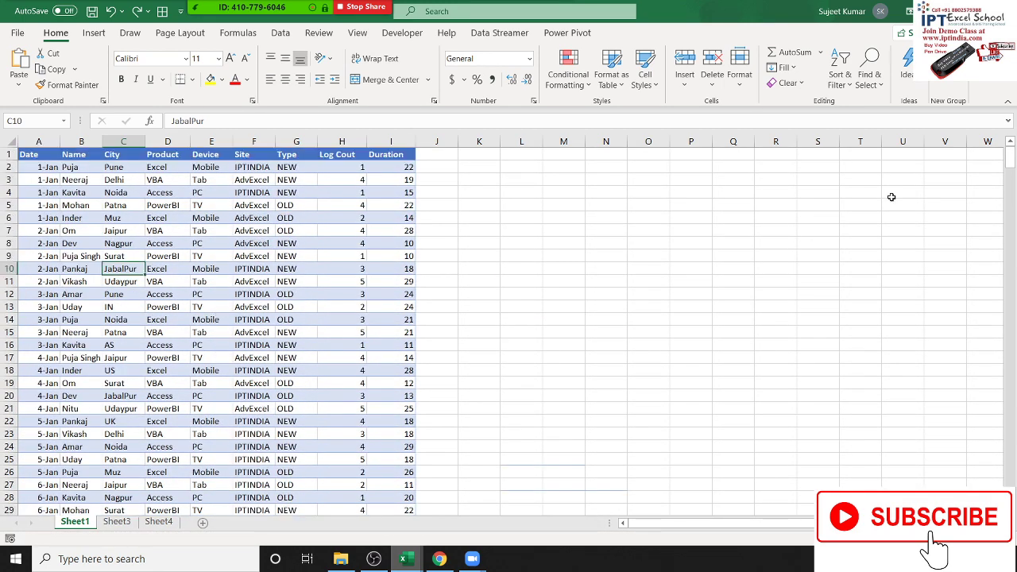
drag(1011, 162, 1016, 246)
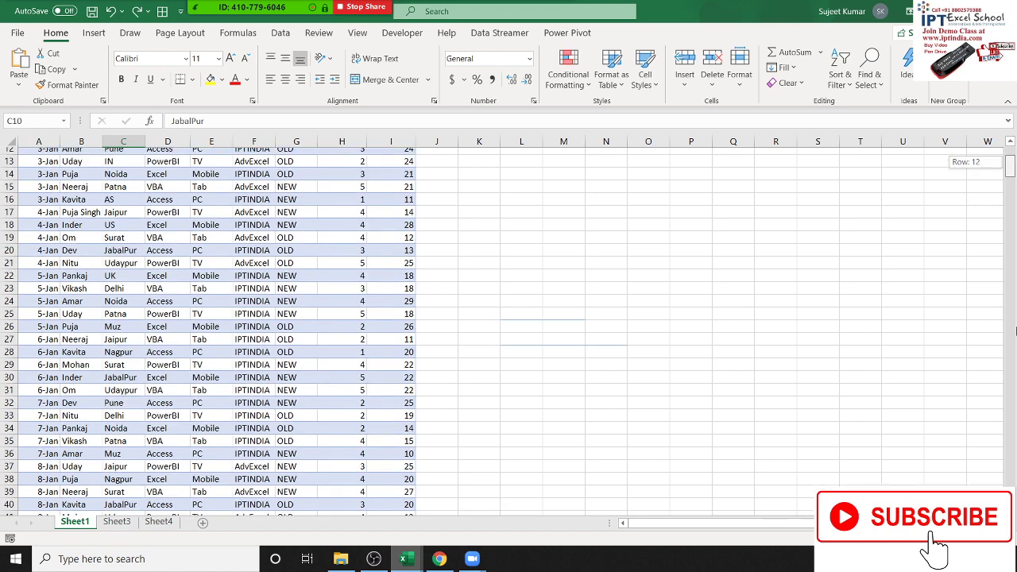
mouse_move(1015, 421)
mouse_down()
mouse_move(1010, 407)
mouse_move(1011, 480)
mouse_up()
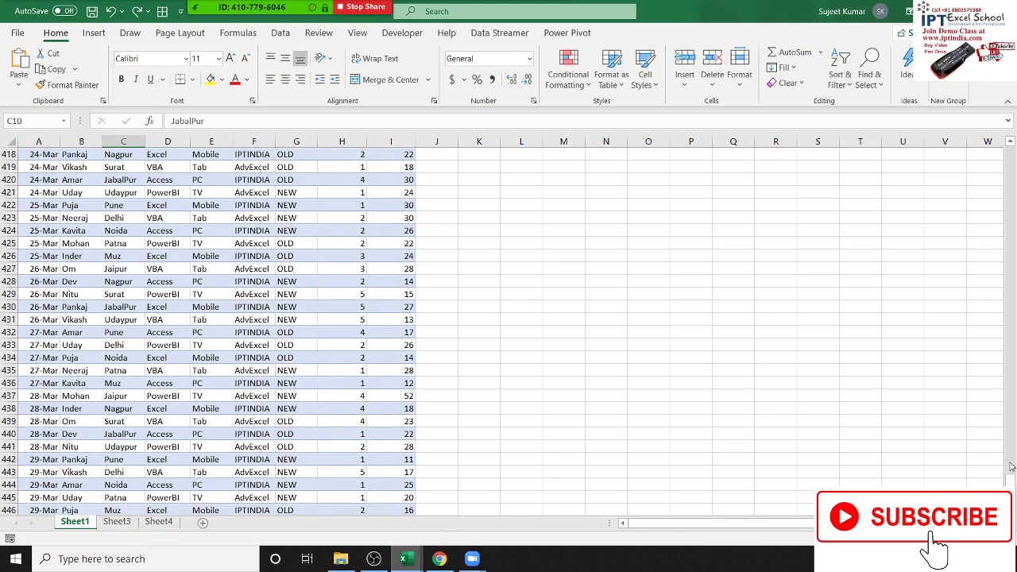
scroll(508, 332, down, 4)
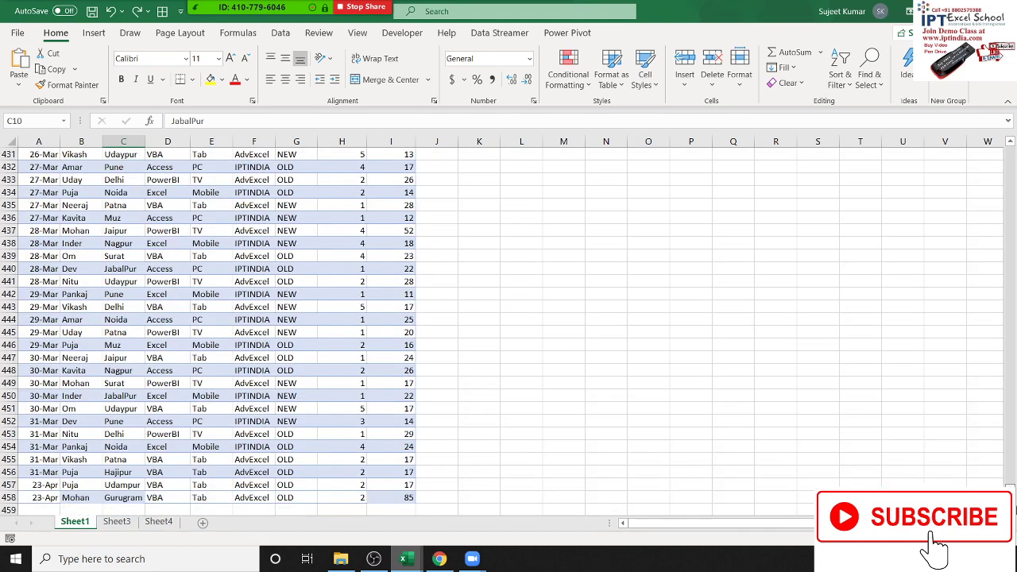
click(452, 309)
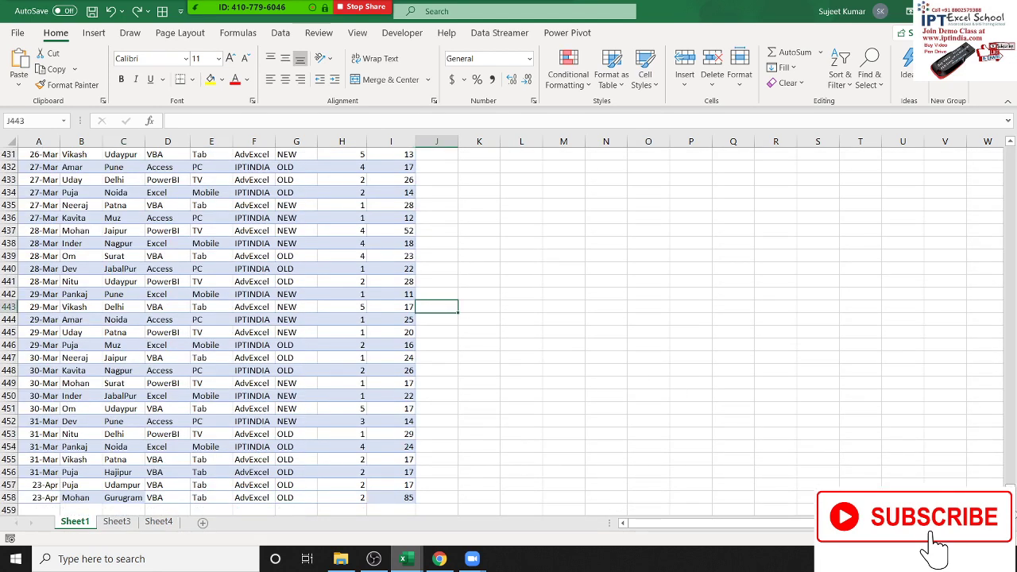
scroll(205, 167, up, 20)
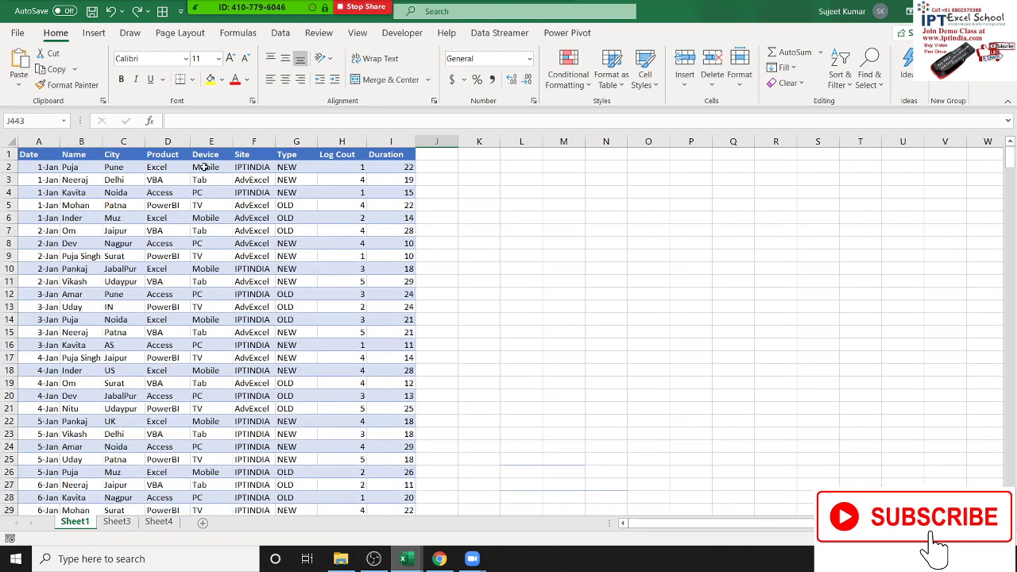
click(29, 153)
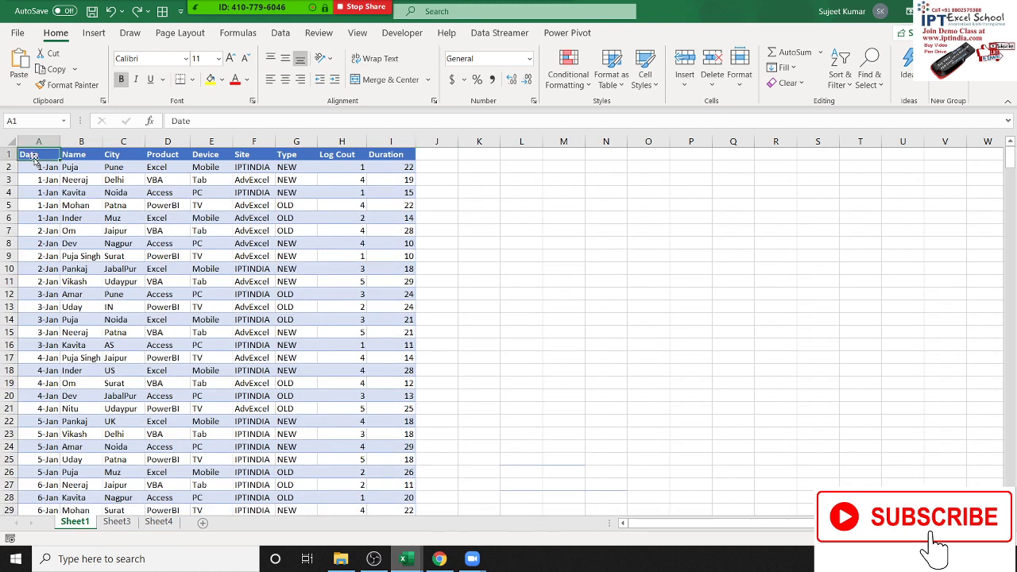
scroll(291, 224, down, 4)
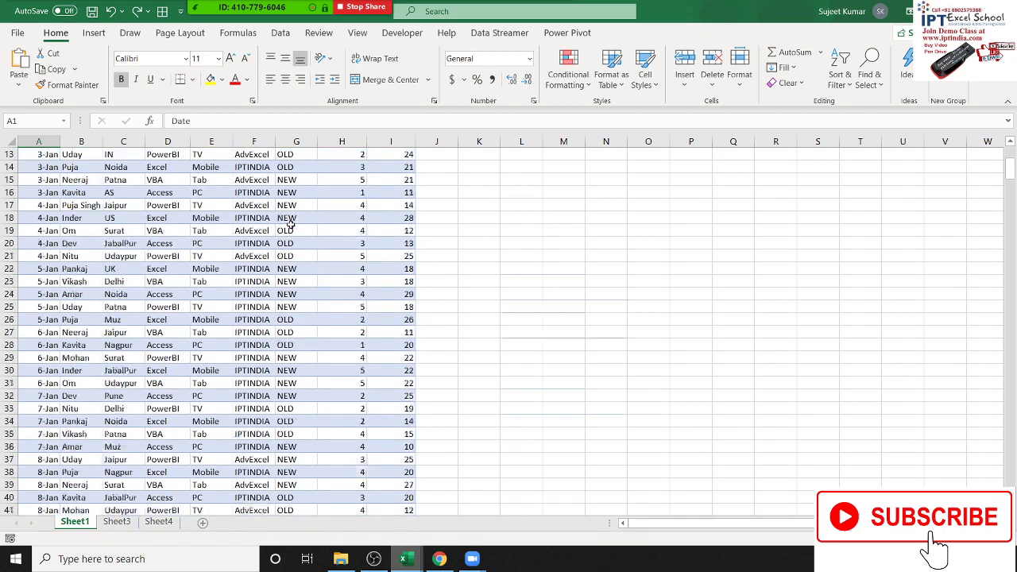
scroll(291, 224, up, 4)
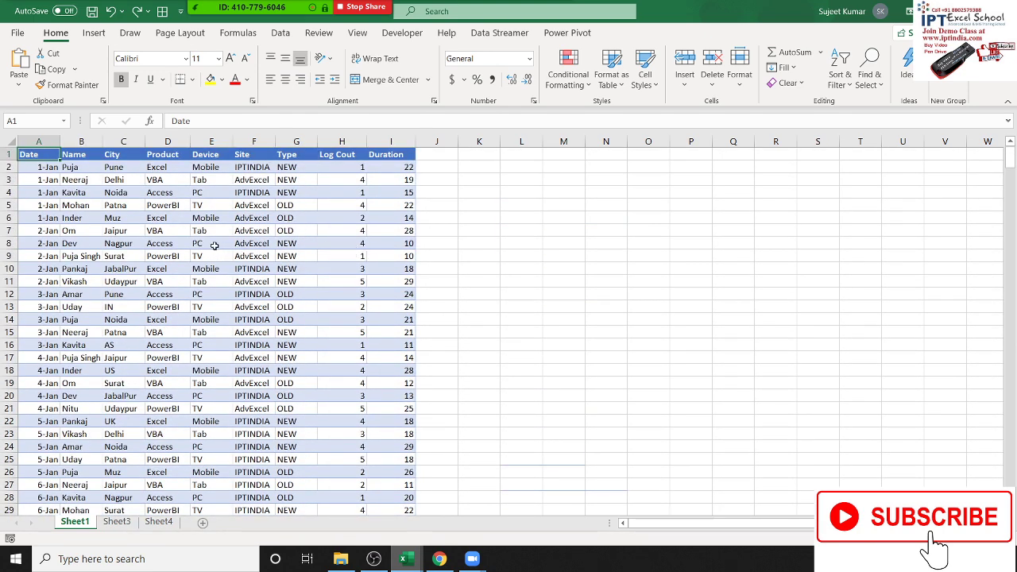
scroll(214, 245, down, 4)
scroll(216, 245, up, 4)
Highlight Duration values equal to 10 in column I with Light Red Fill and Dark Red Text.
click(390, 142)
click(569, 75)
mouse_move(582, 107)
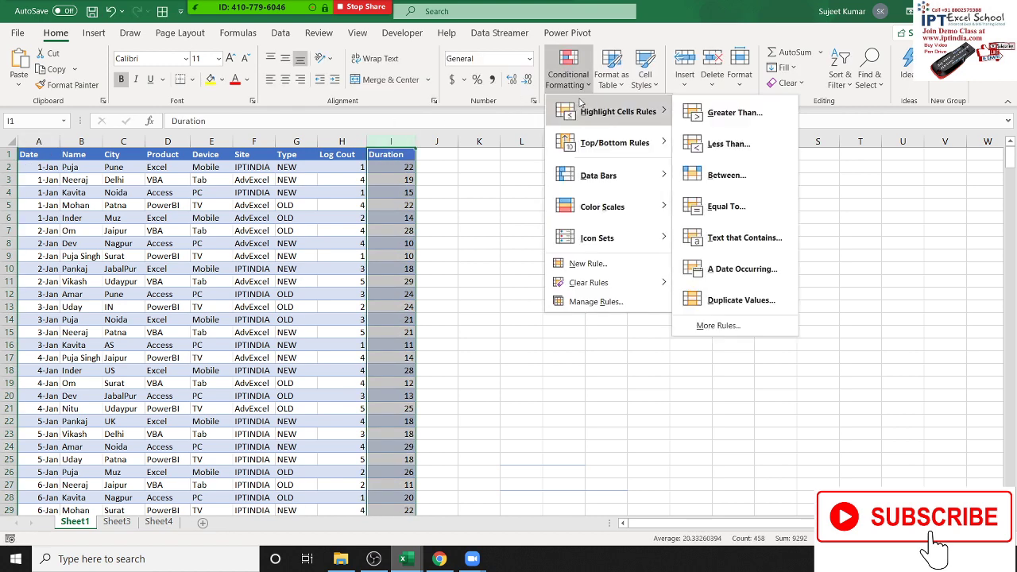
click(718, 208)
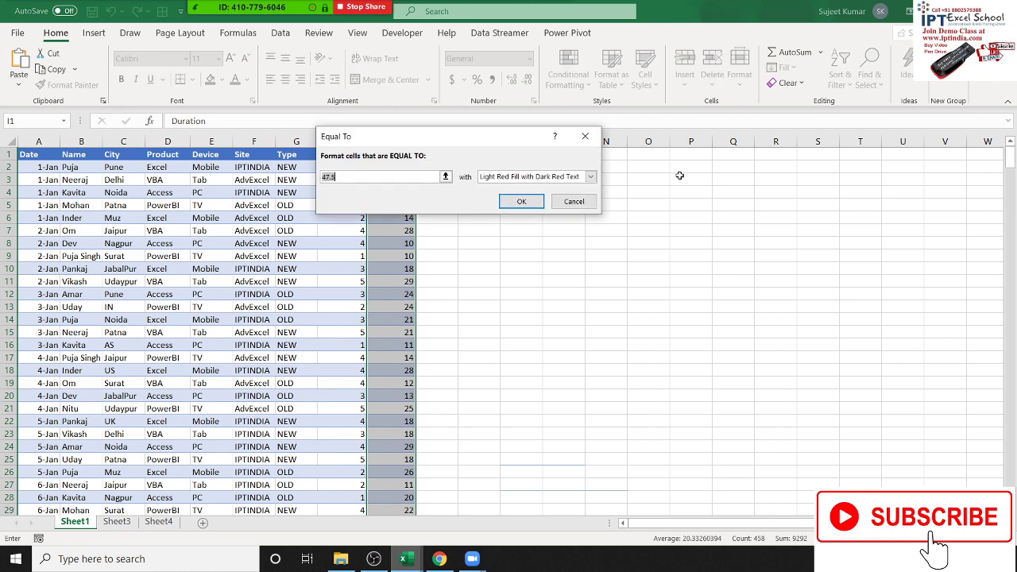
text(10)
click(522, 201)
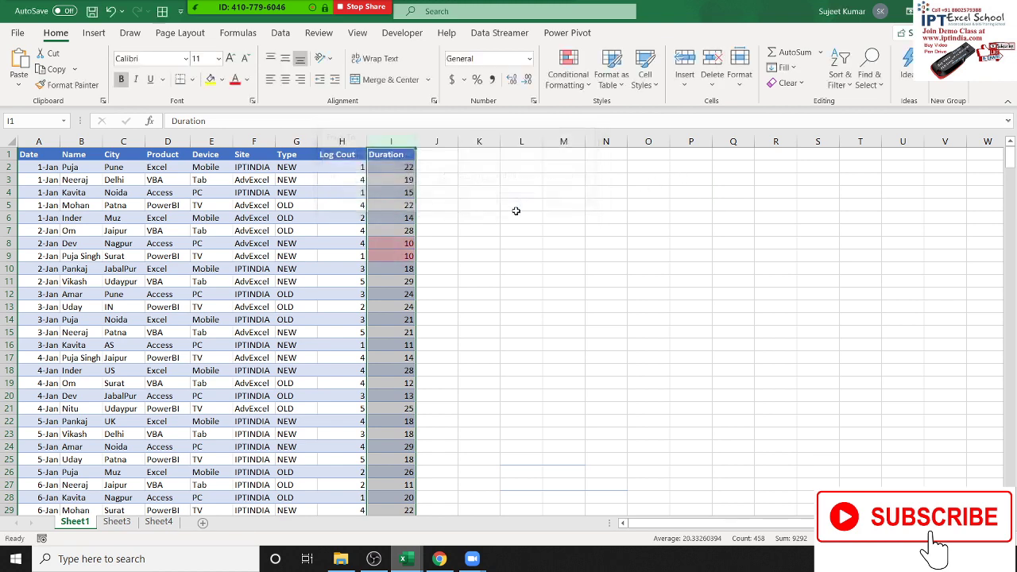
click(350, 307)
scroll(405, 301, down, 3)
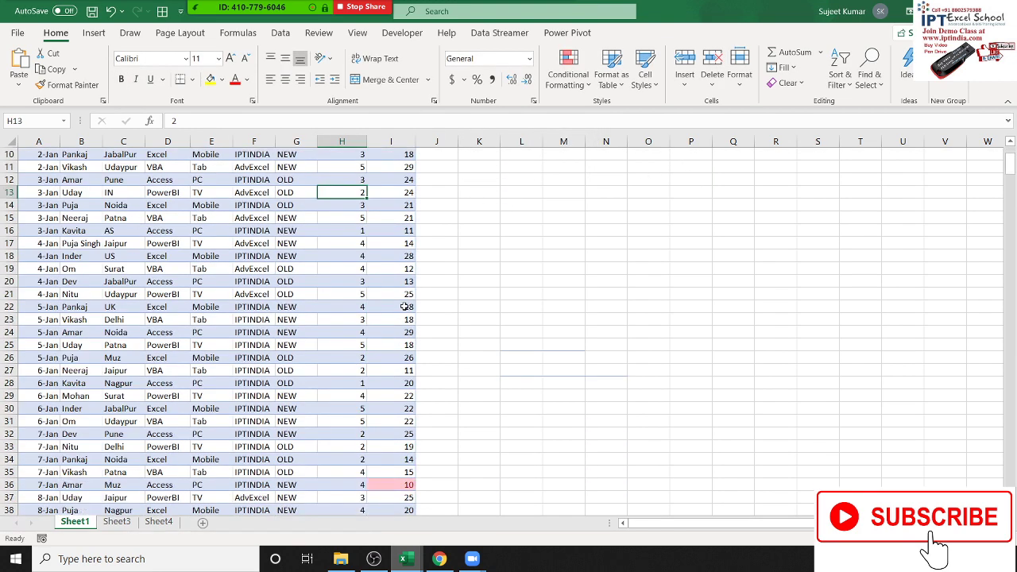
scroll(404, 302, down, 2)
scroll(404, 304, down, 3)
scroll(402, 308, down, 2)
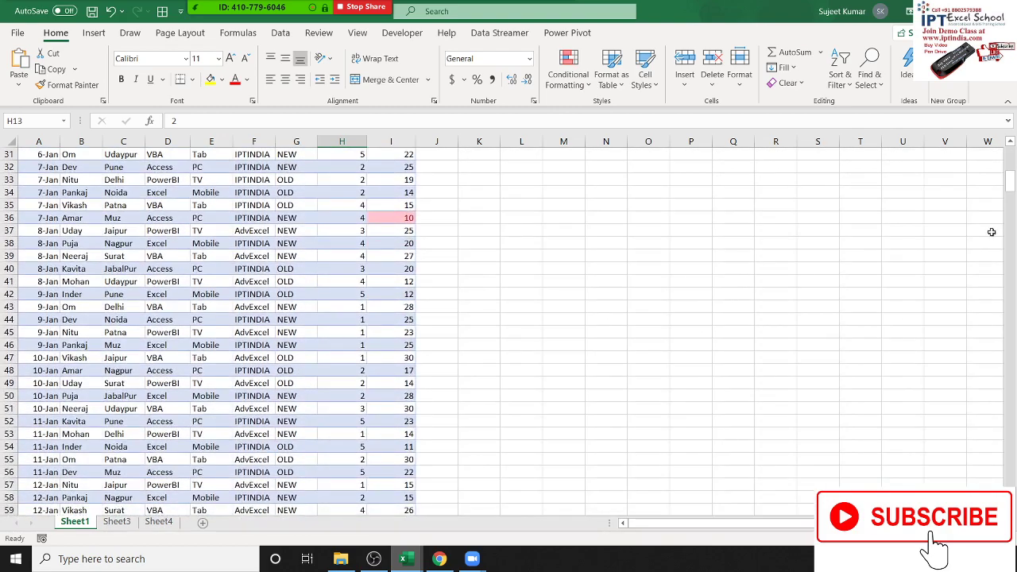
drag(1011, 182, 1011, 159)
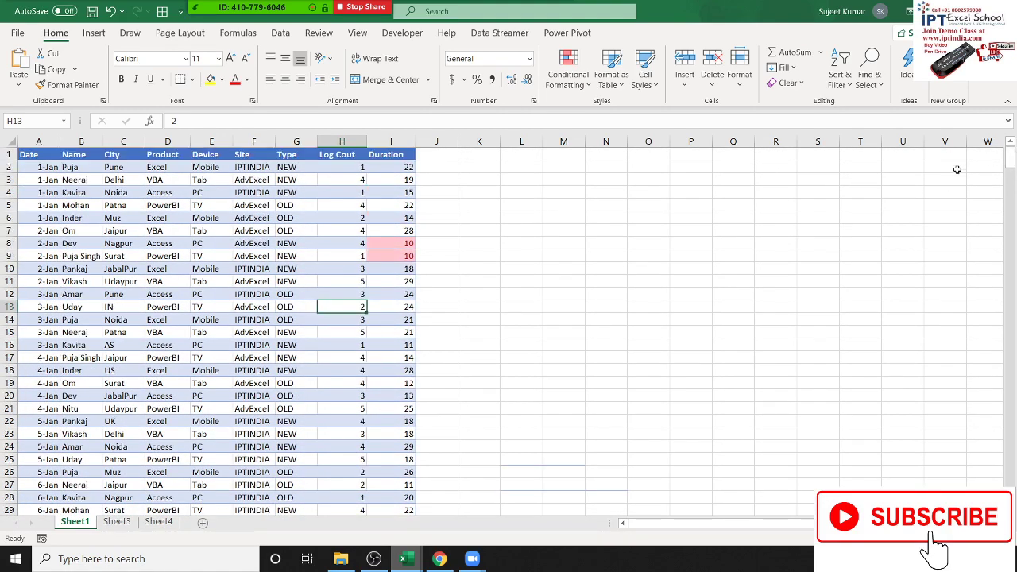
Turn on header filters and filter the Duration column by its red highlight colour.
click(244, 156)
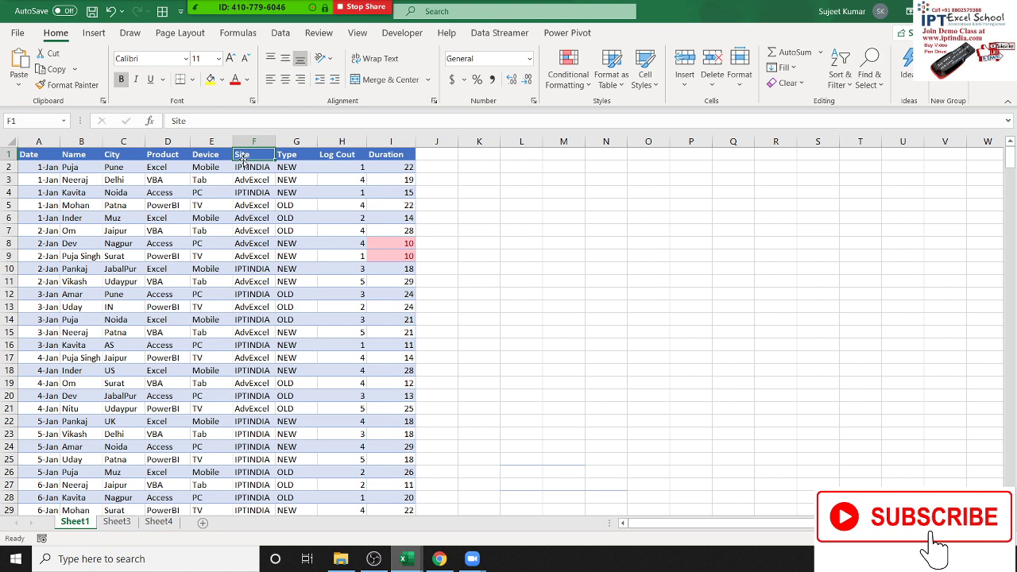
click(869, 90)
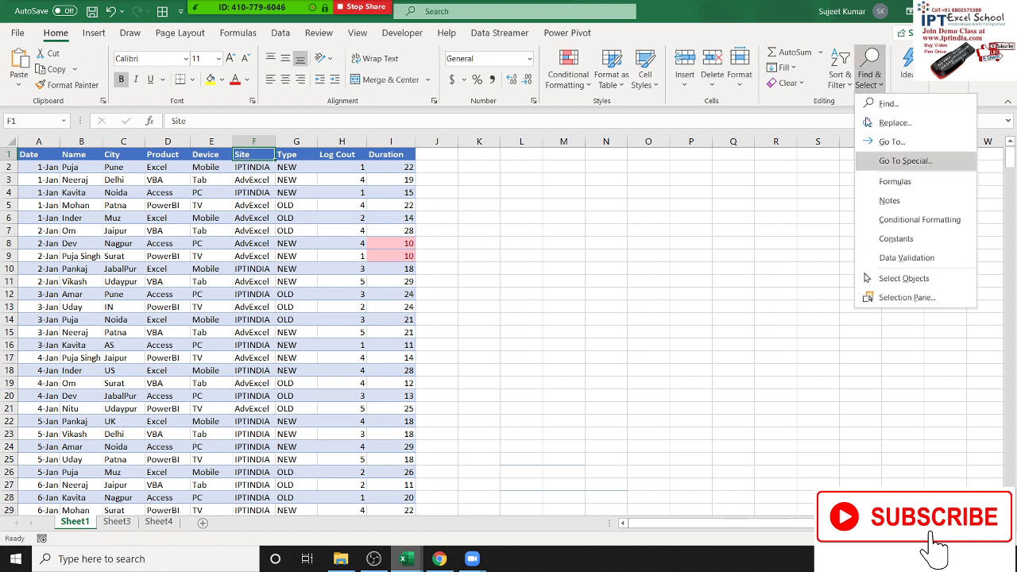
click(846, 88)
click(866, 161)
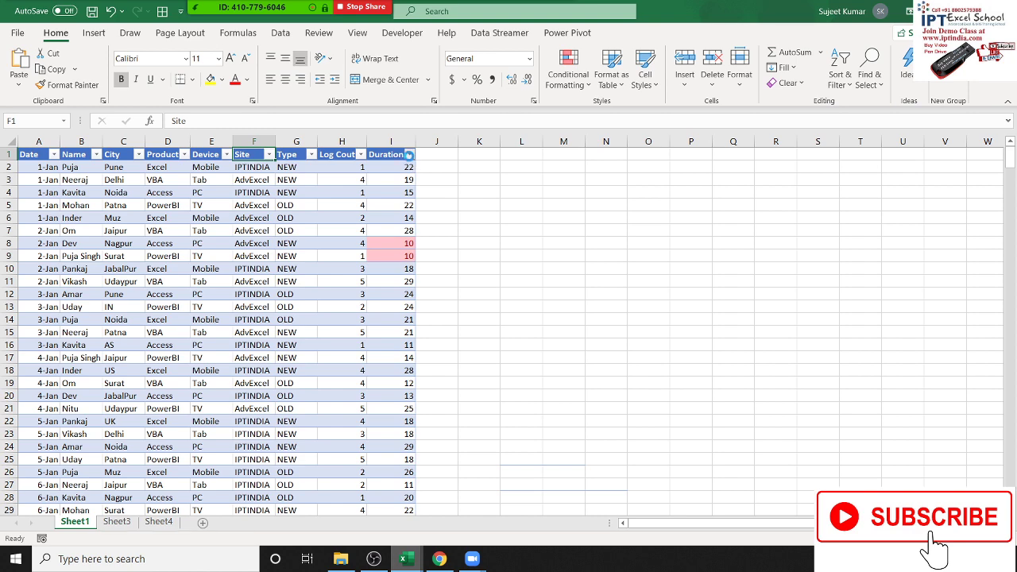
click(409, 154)
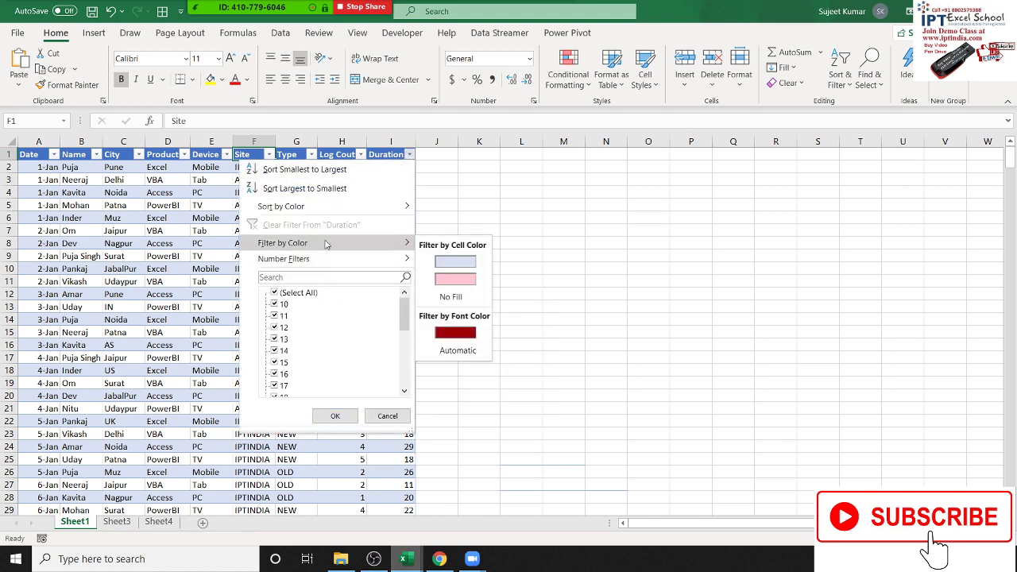
mouse_move(382, 242)
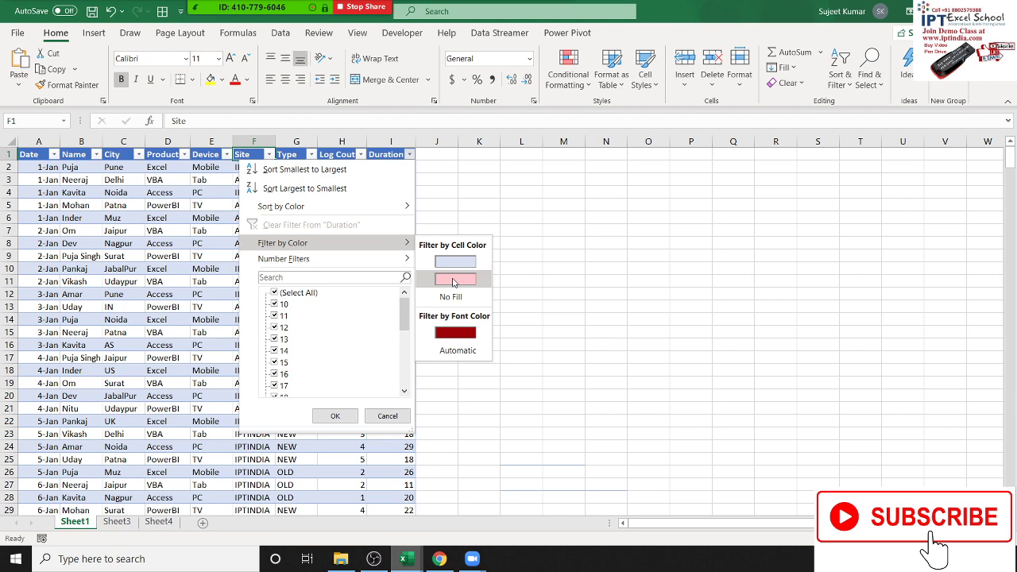
click(453, 283)
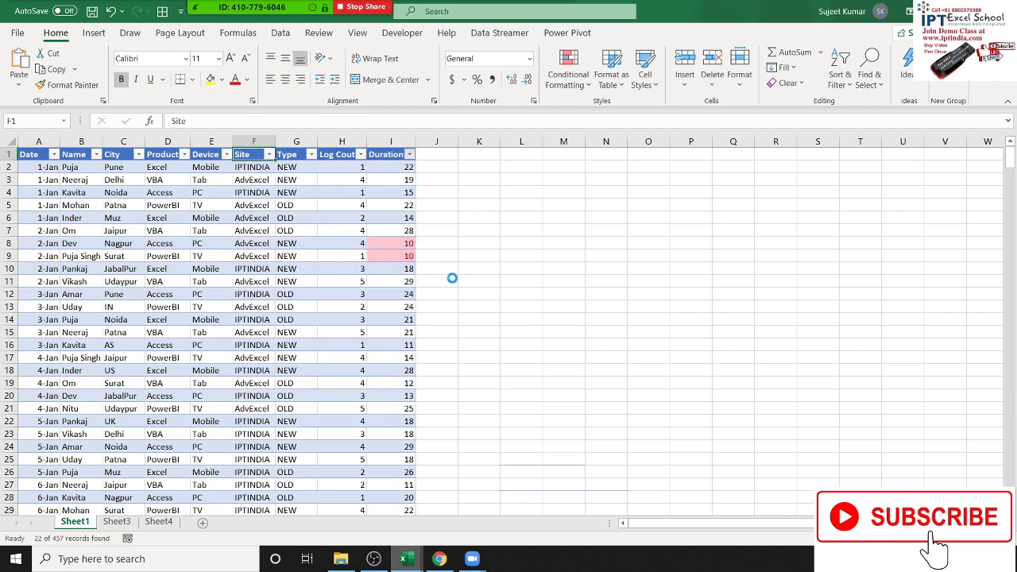
Select the filtered Duration values, clear the filter, and close the workbook.
click(396, 172)
drag(396, 180, 407, 429)
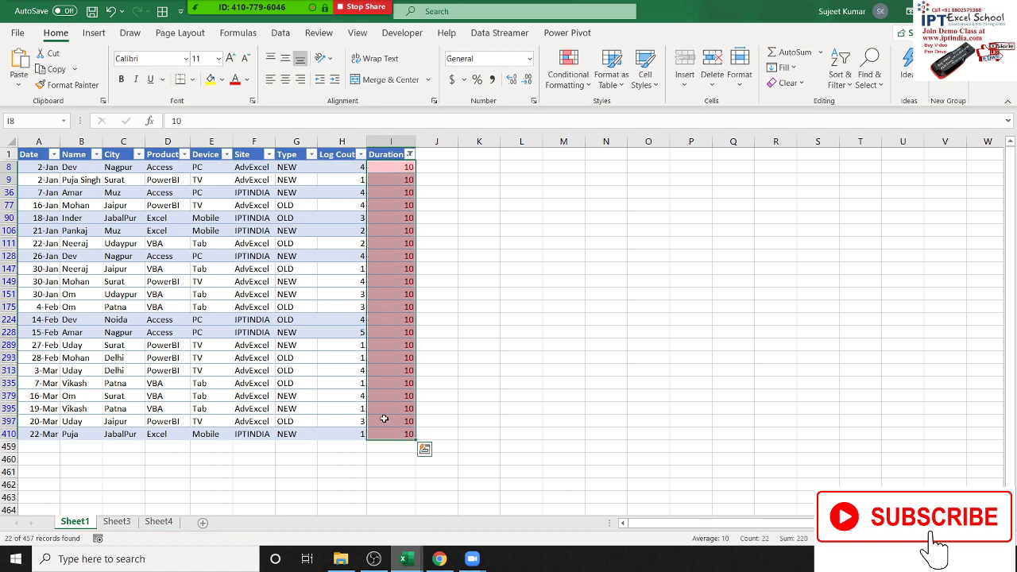
key(alt+a)
key(c)
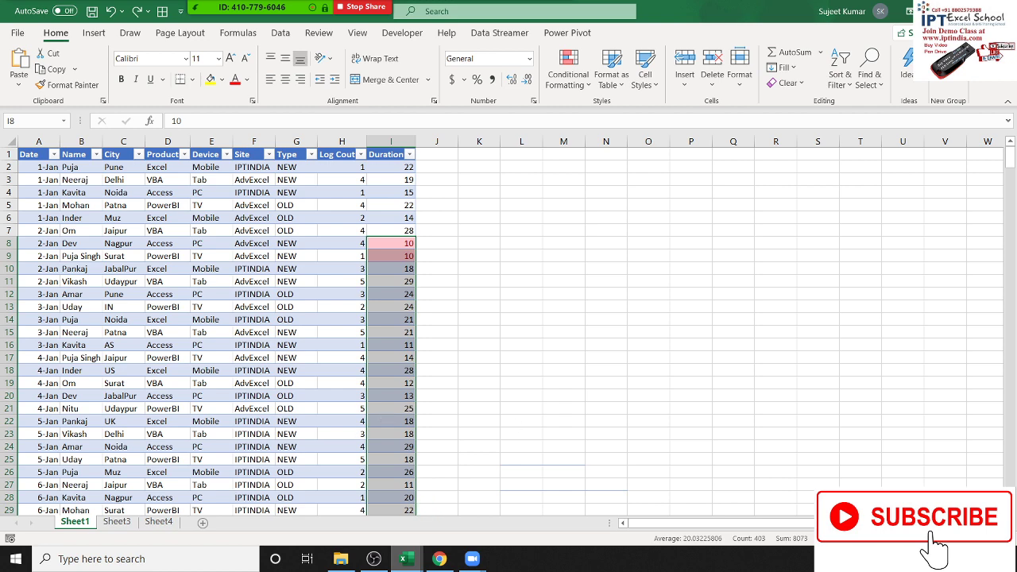
key(ctrl+w)
Discard the workbook's changes and switch to Sheet2 in the remaining workbook.
click(505, 293)
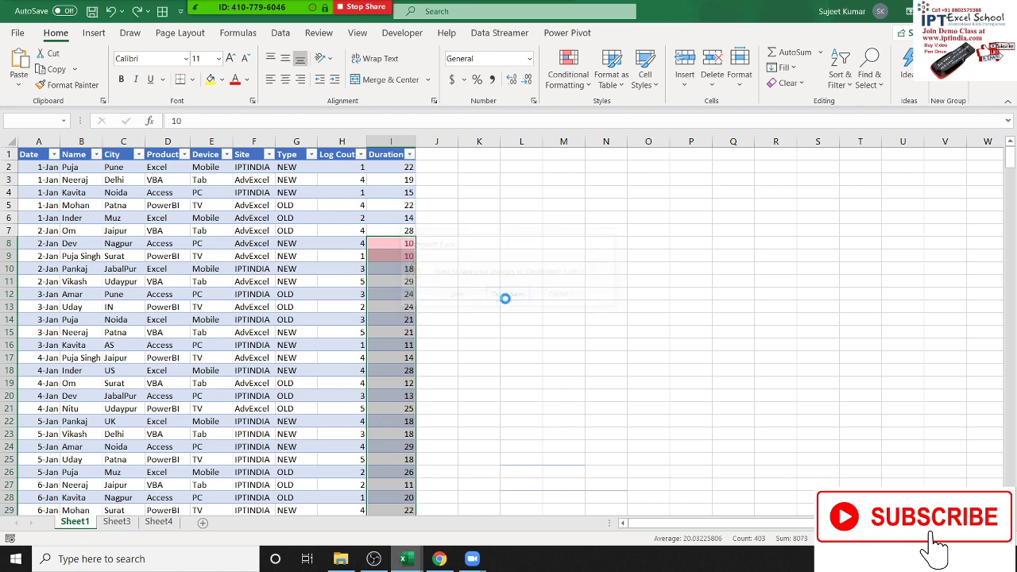
click(109, 513)
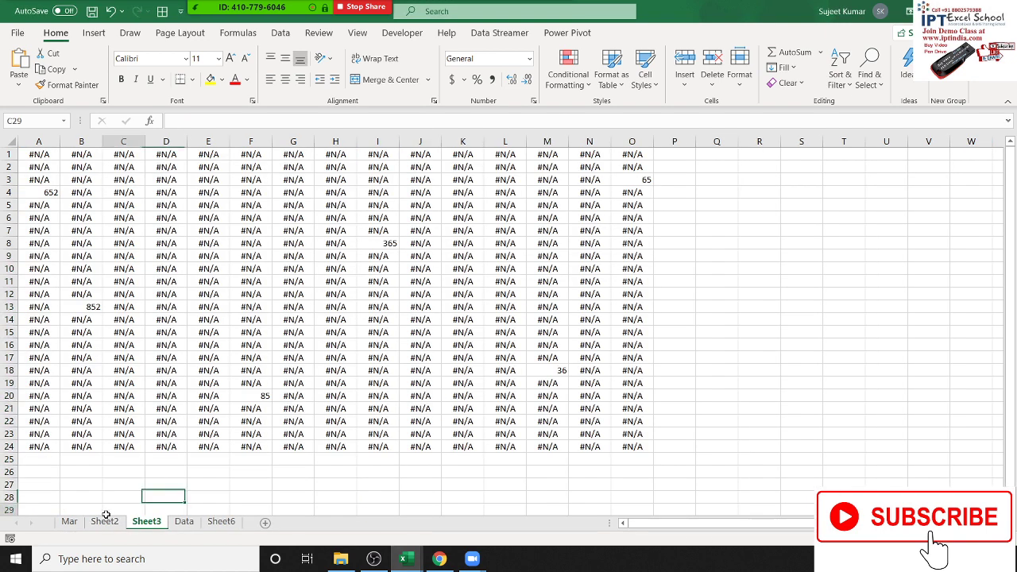
click(104, 522)
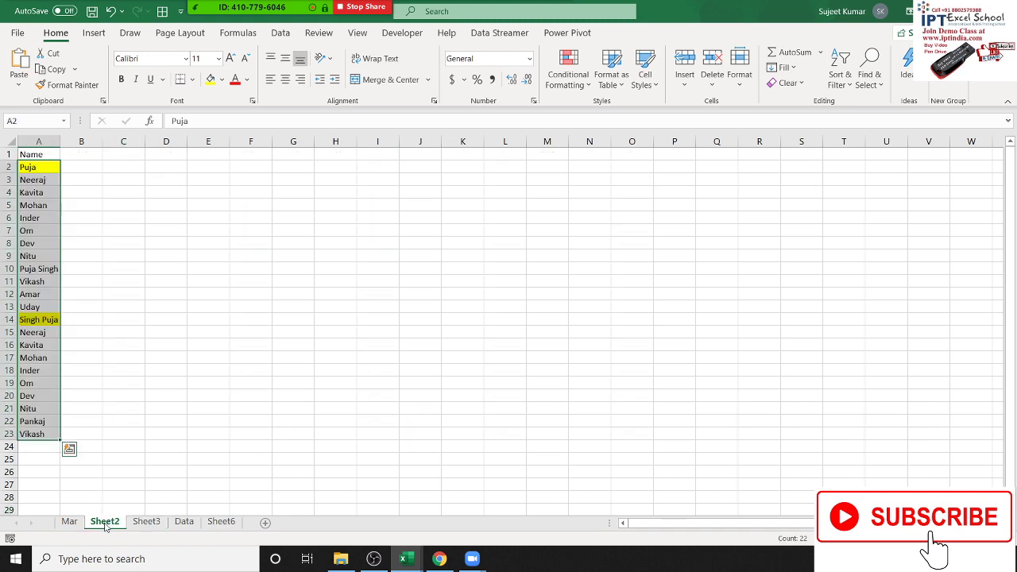
Browse the New Formatting Rule types without adding one, then insert a new blank sheet.
click(586, 83)
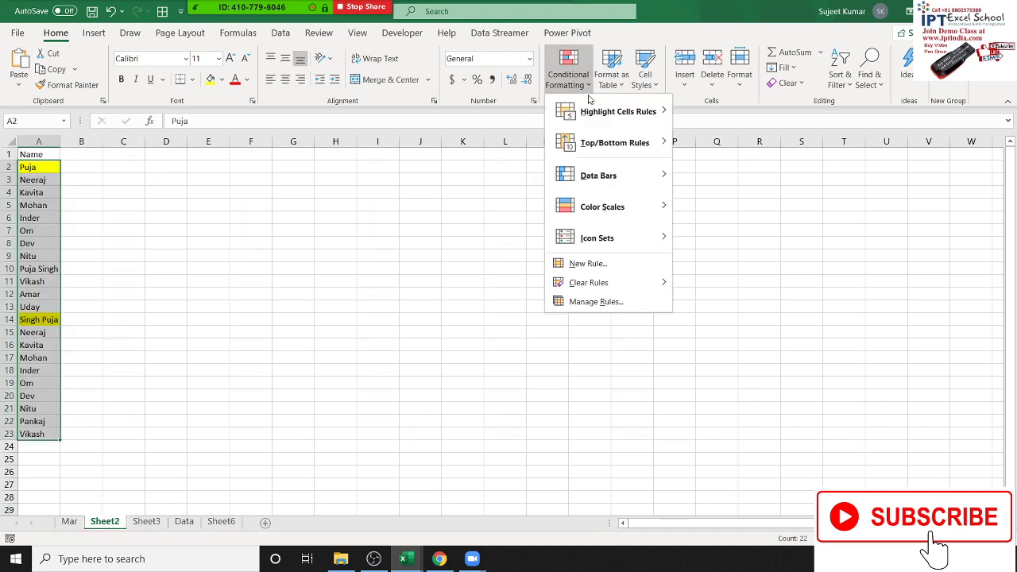
click(584, 263)
click(441, 95)
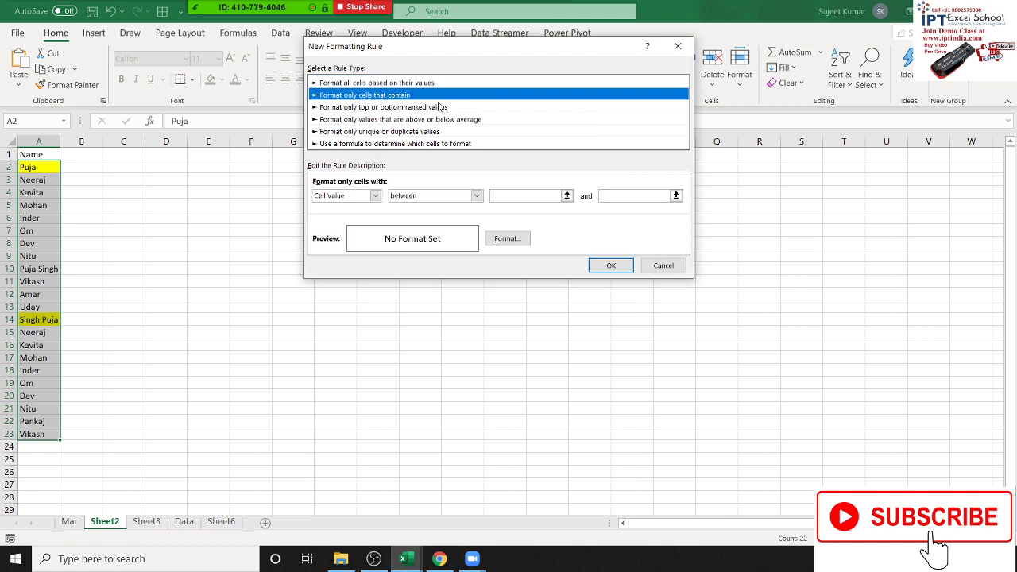
click(440, 111)
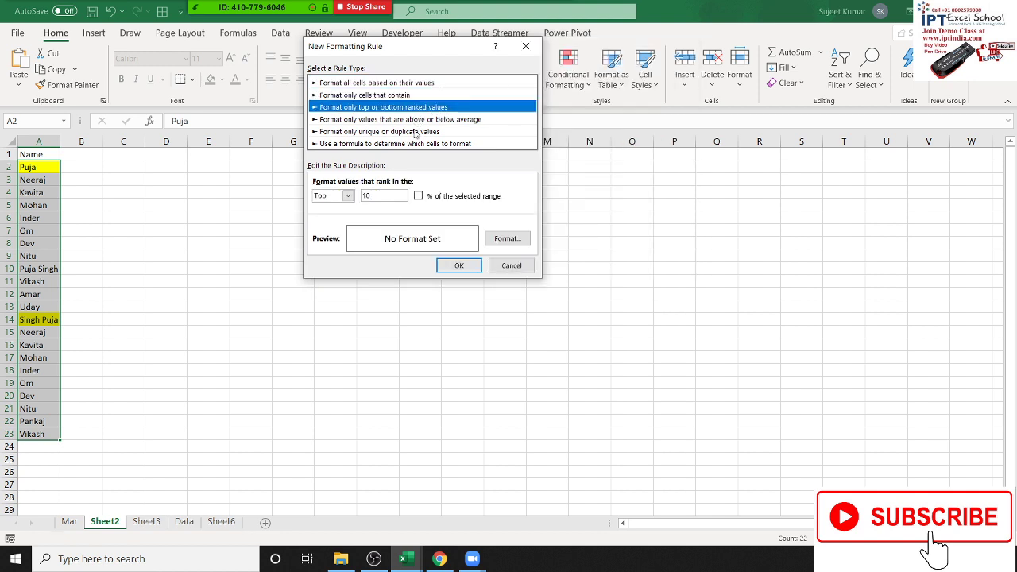
click(381, 121)
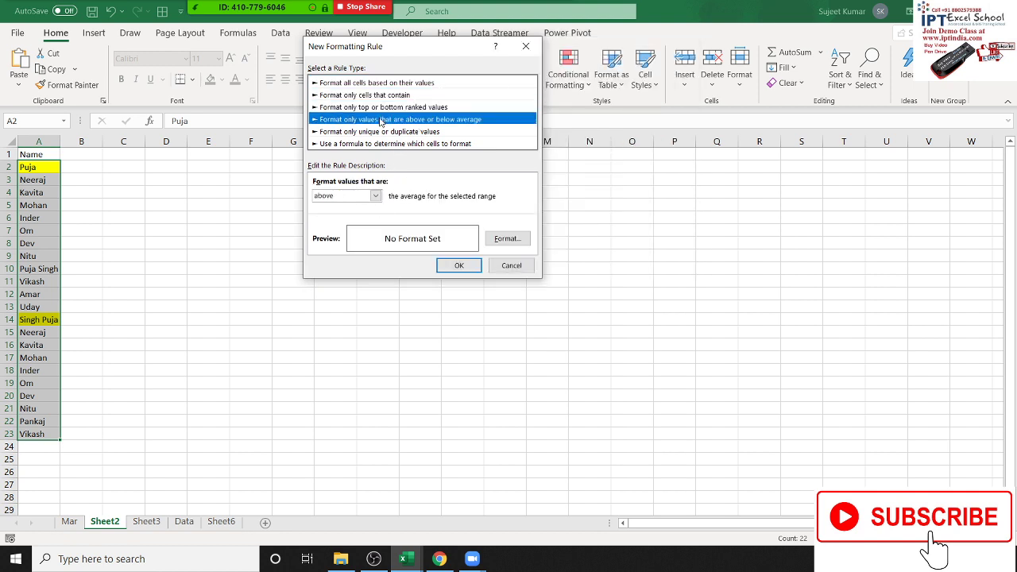
click(389, 132)
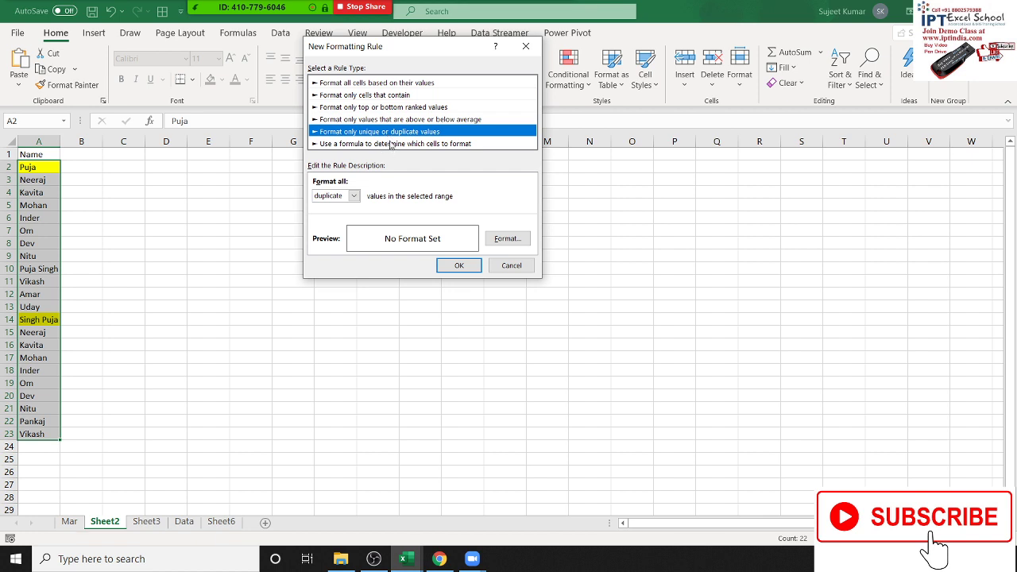
click(502, 266)
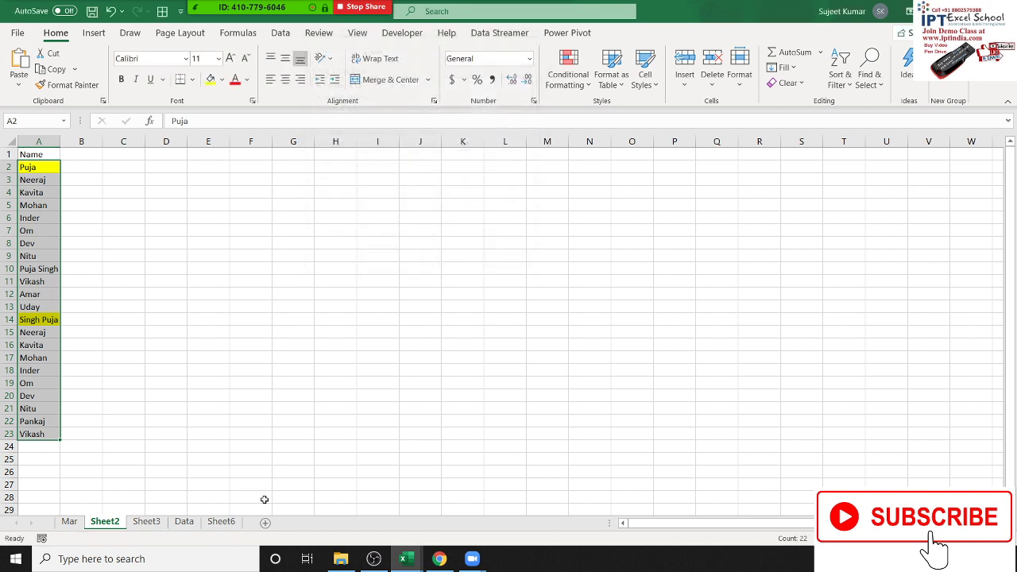
click(265, 523)
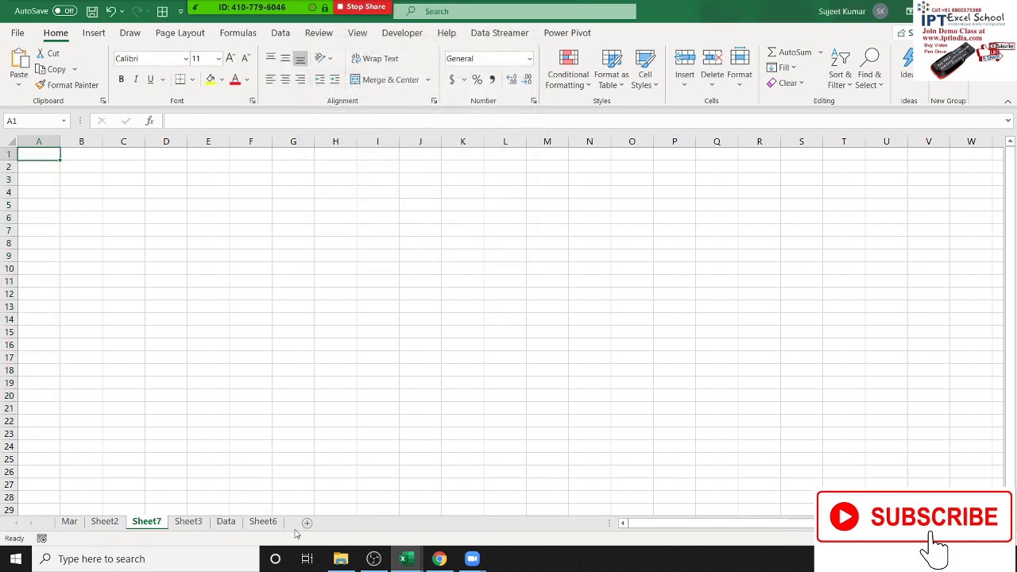
Enter the Name header and a first name in A2, then fill names down to row 202.
text(NAme)
key(Return)
text(Pi)
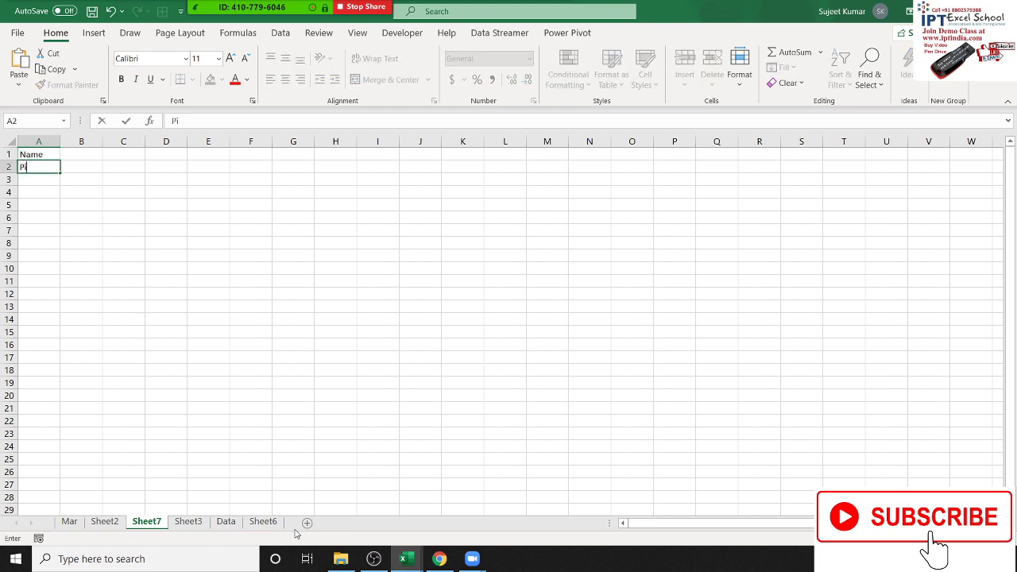
key(Return)
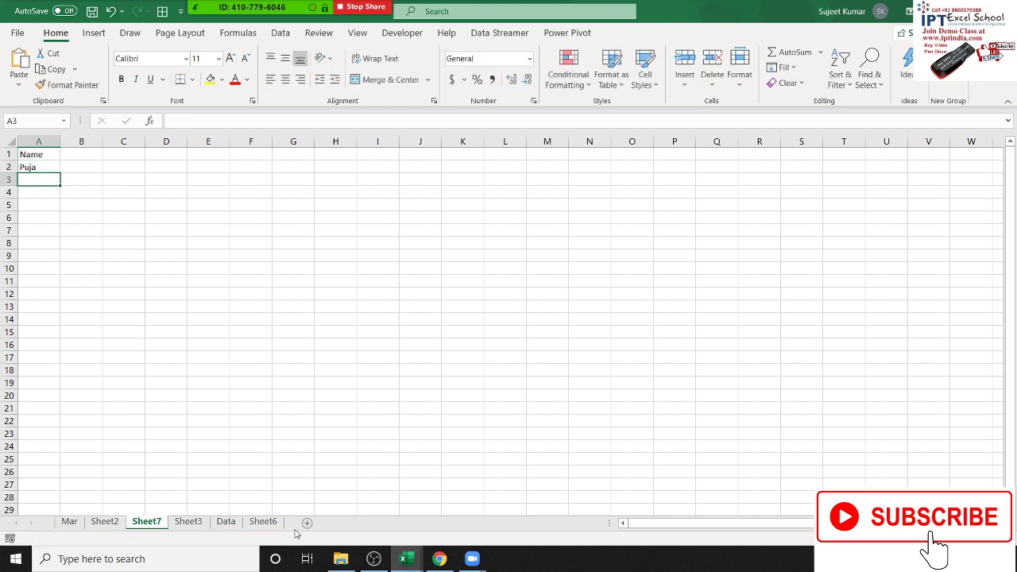
click(53, 166)
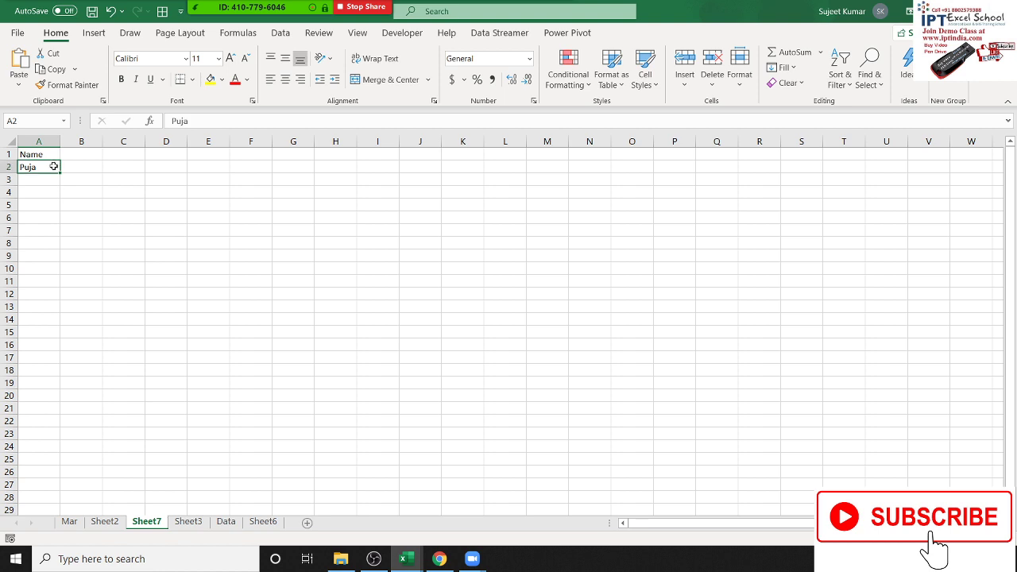
drag(58, 173, 99, 570)
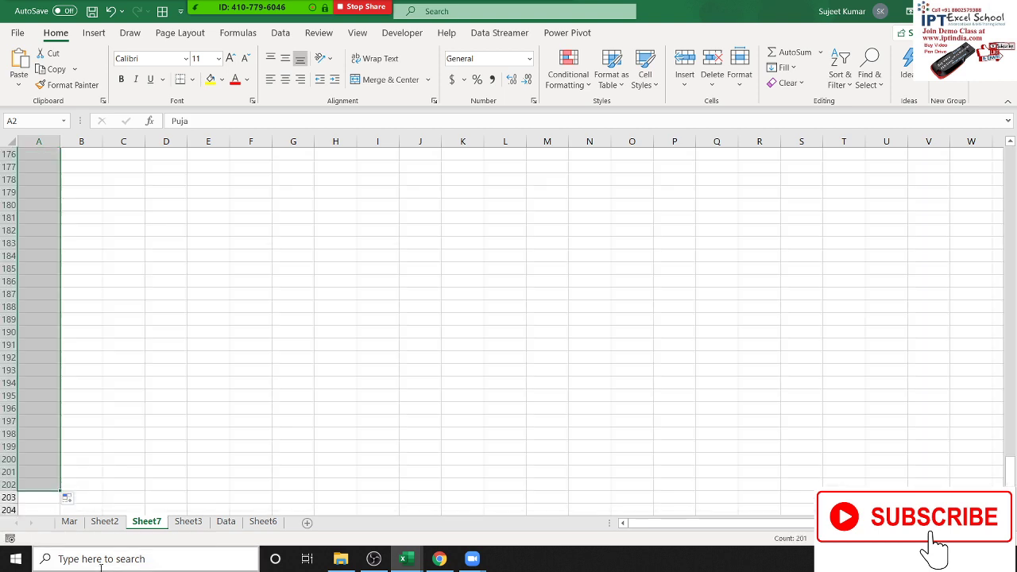
Add a Score header in B1 with a RANDBETWEEN(10,90) formula in B2.
key(ctrl+Home)
key(Right)
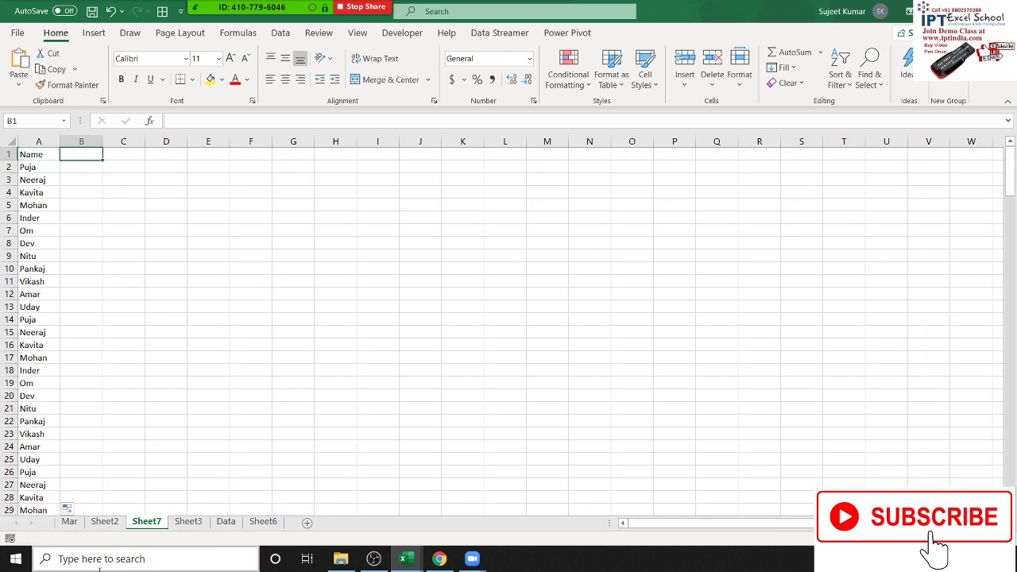
text(Score)
key(Return)
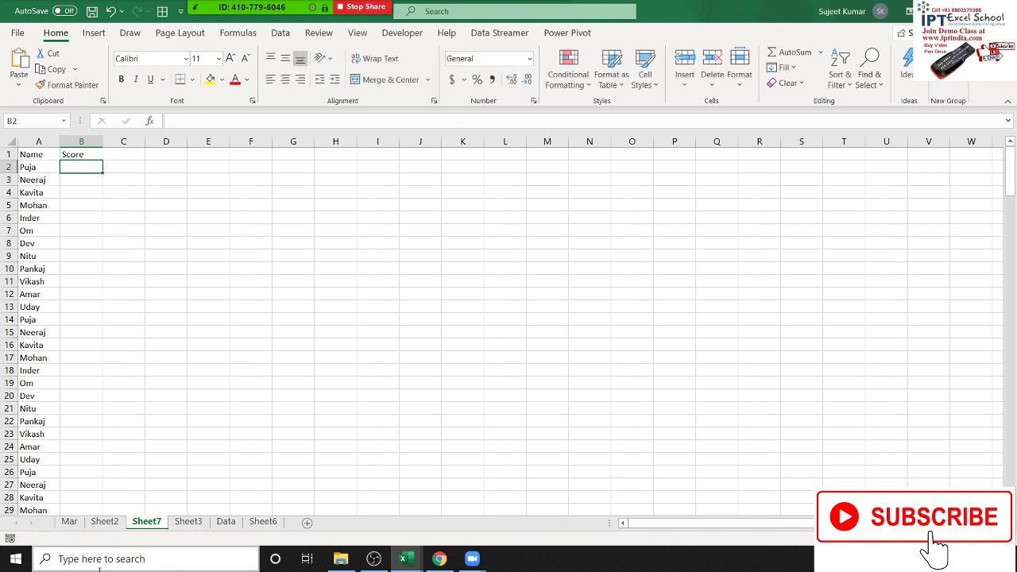
text(=ra)
key(Down)
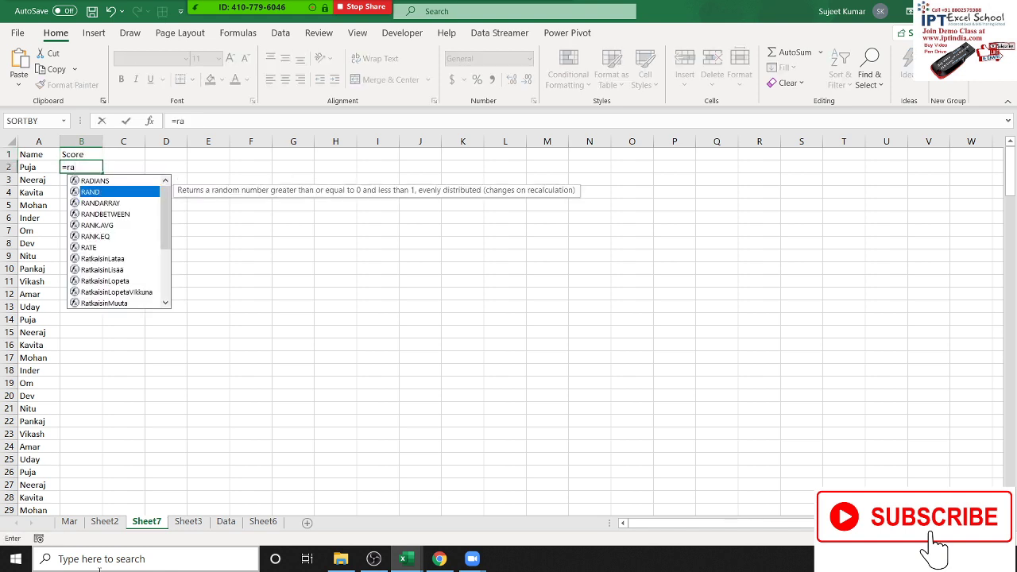
key(Down)
key(Down)
key(Tab)
text(1)
text(0,)
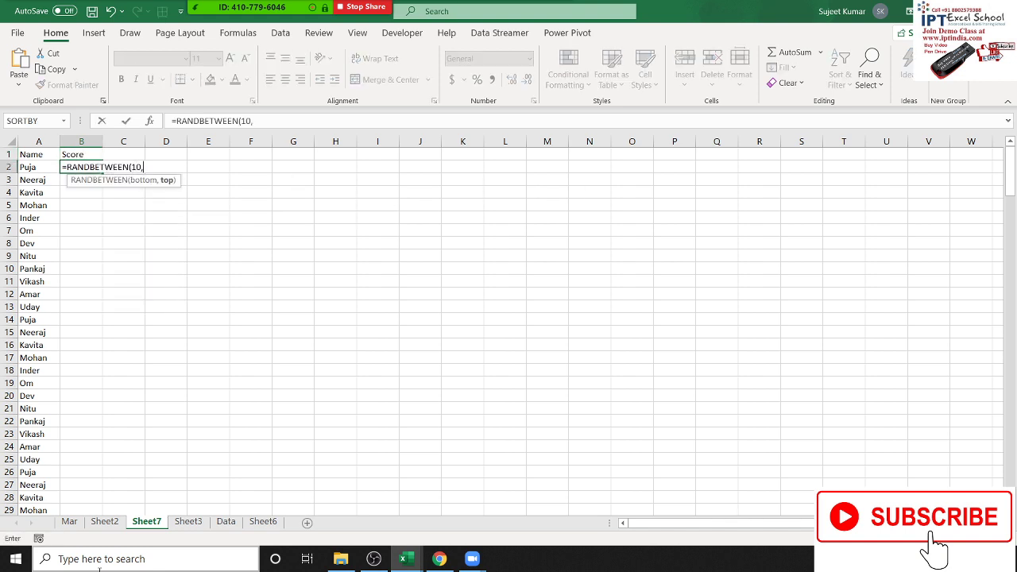
text(100)
key(Return)
Fill the score formula down to B202 and paste the scores back as fixed values.
key(ctrl+Down)
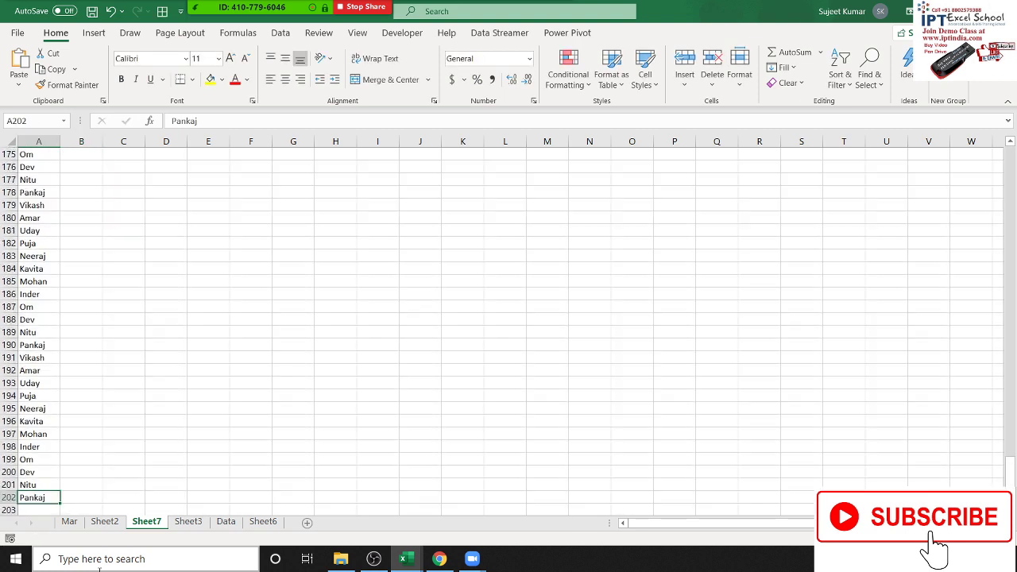
key(Right)
key(ctrl+shift+Up)
key(ctrl+d)
key(ctrl+c)
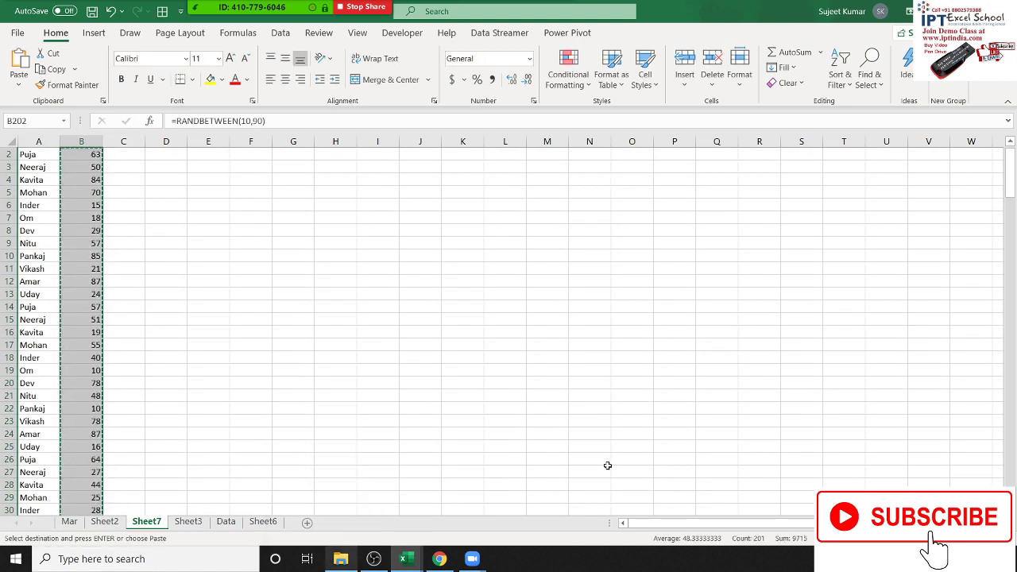
click(20, 83)
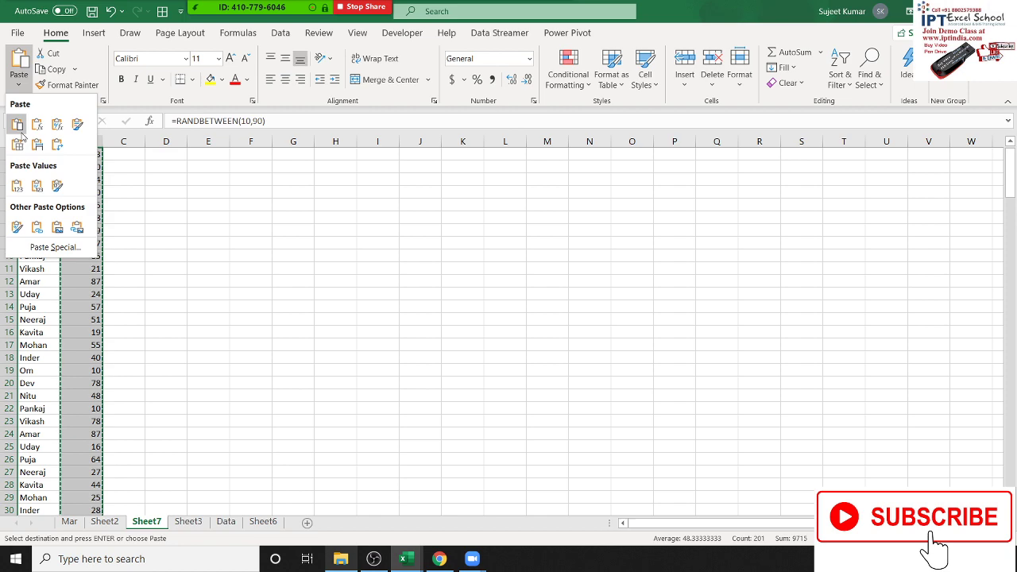
click(17, 186)
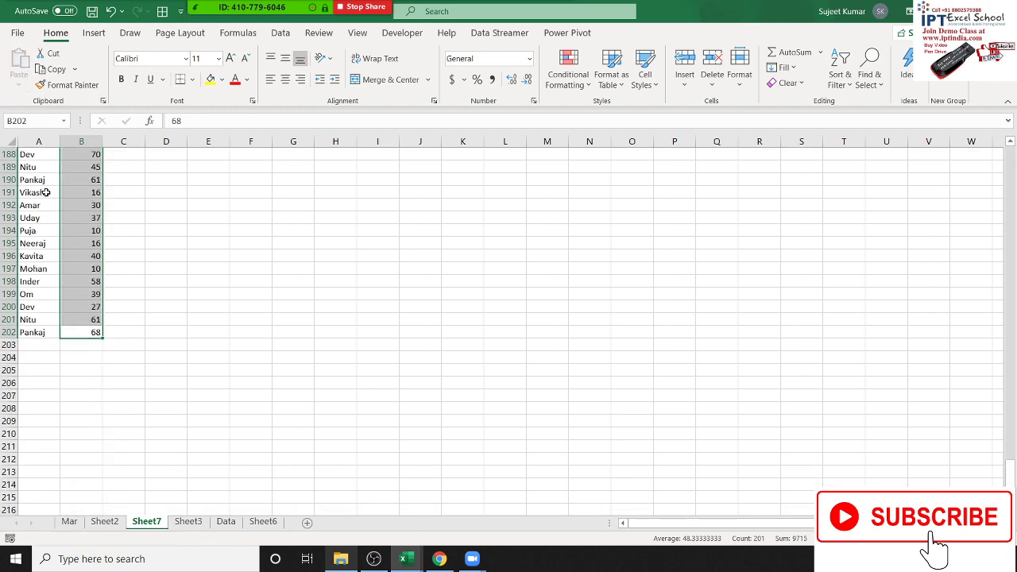
key(ctrl+Up)
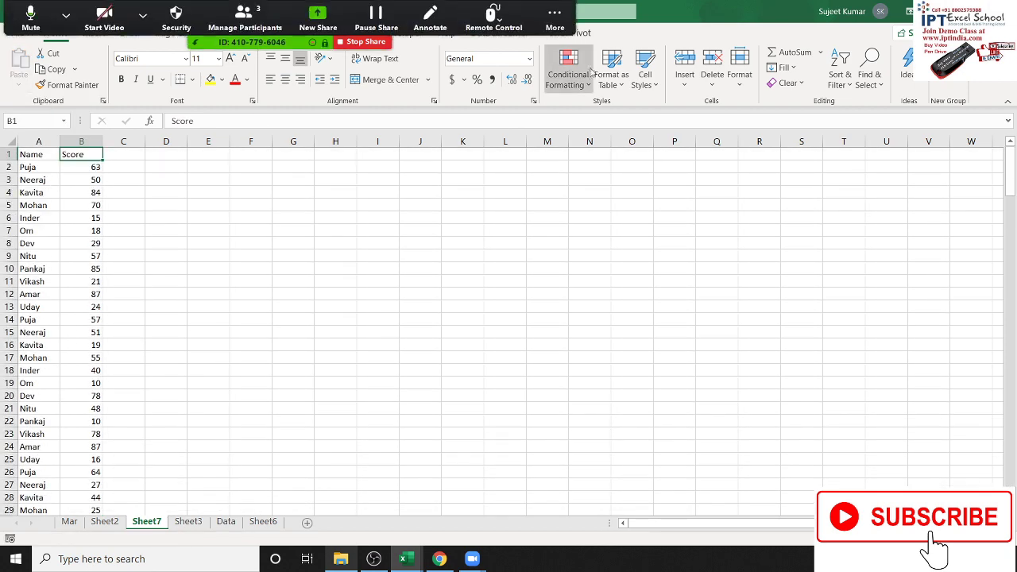
click(573, 78)
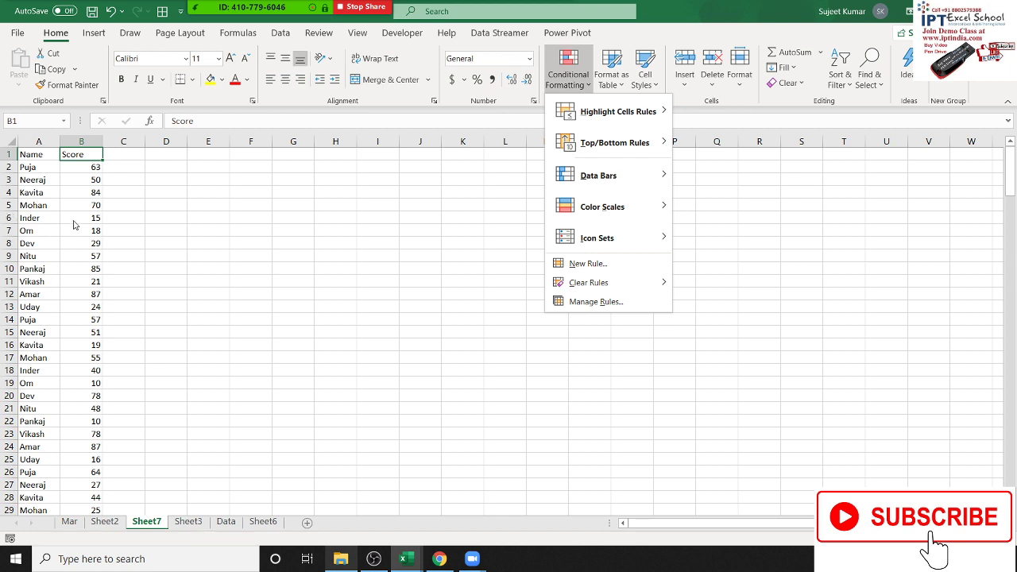
click(72, 215)
click(68, 206)
scroll(77, 229, down, 1)
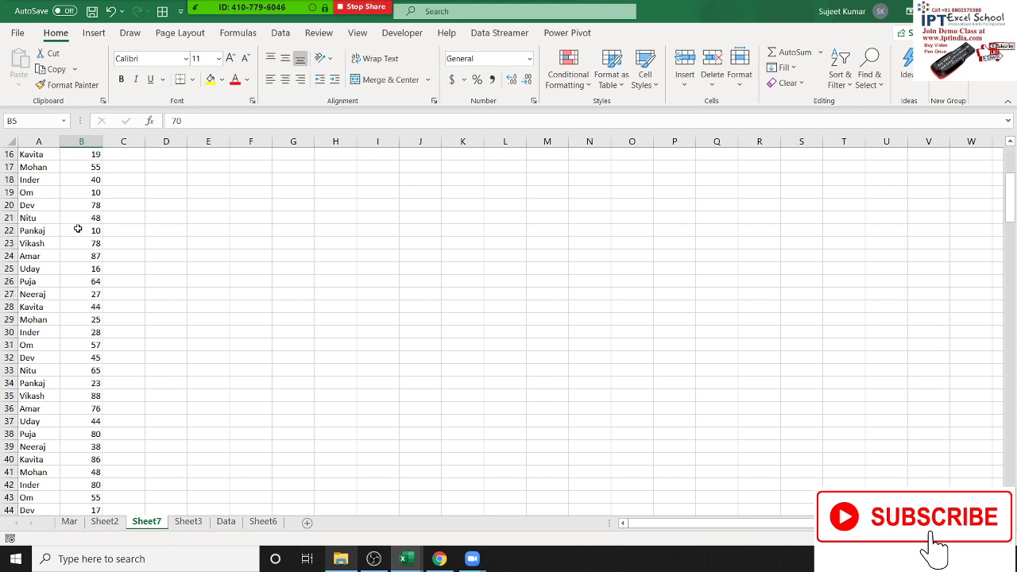
scroll(78, 229, down, 2)
scroll(78, 229, up, 3)
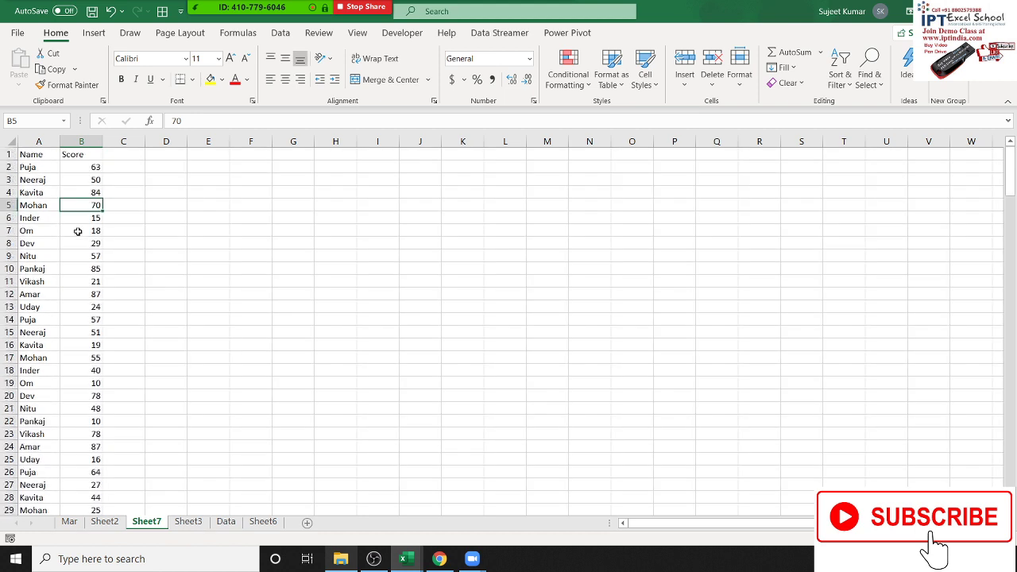
Enter the first legend row: >60 with the label Pass.
click(208, 169)
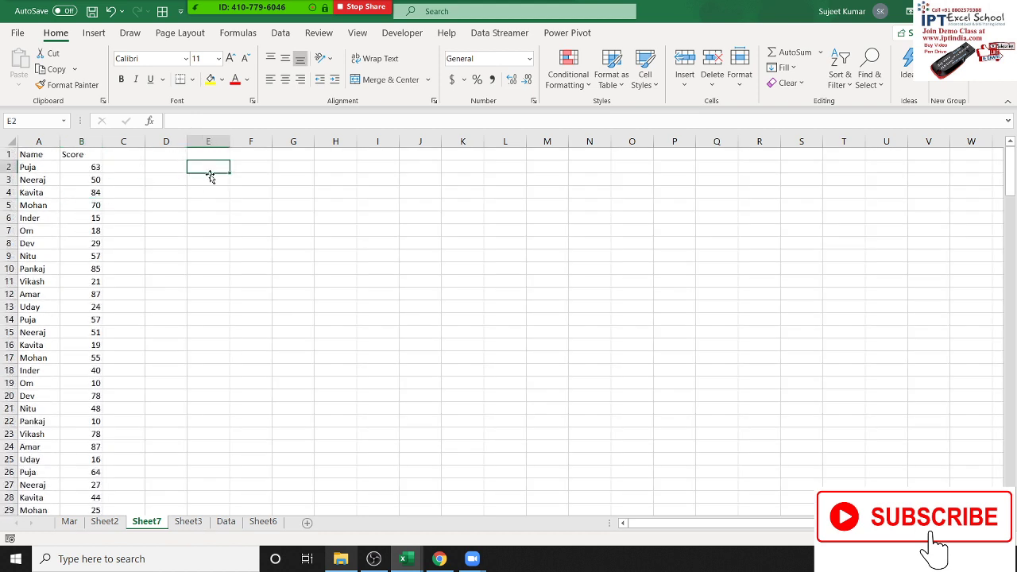
text(>60)
key(Tab)
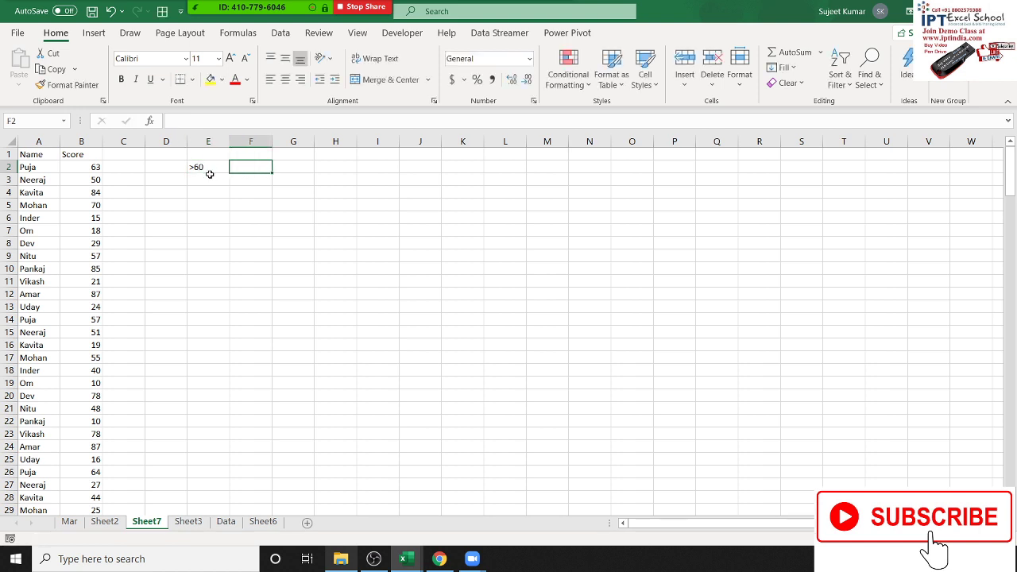
text(Pass)
key(Return)
Add the legend rows 40-60 Re-Test and <40 Fail below it.
click(211, 178)
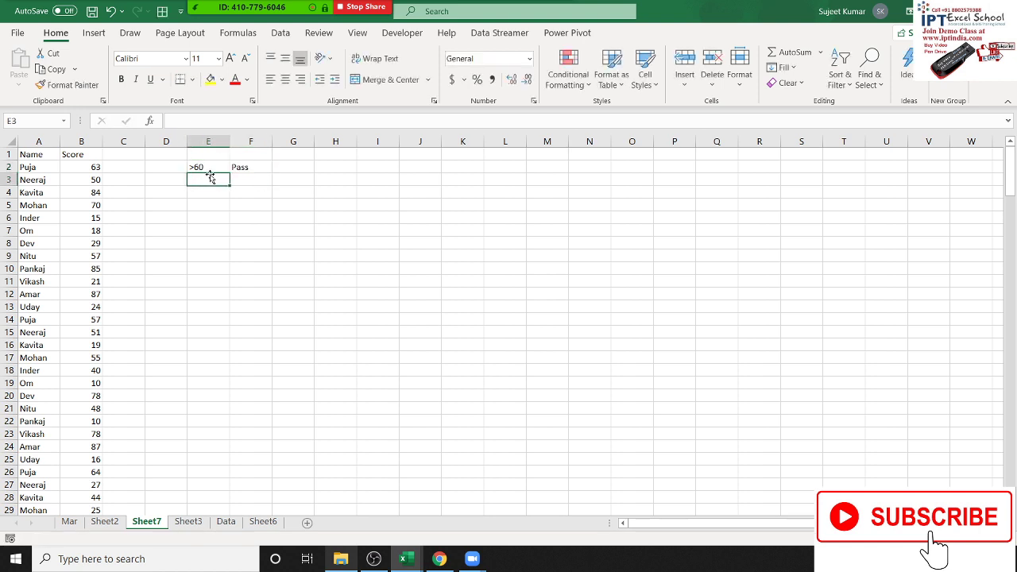
text(40-60)
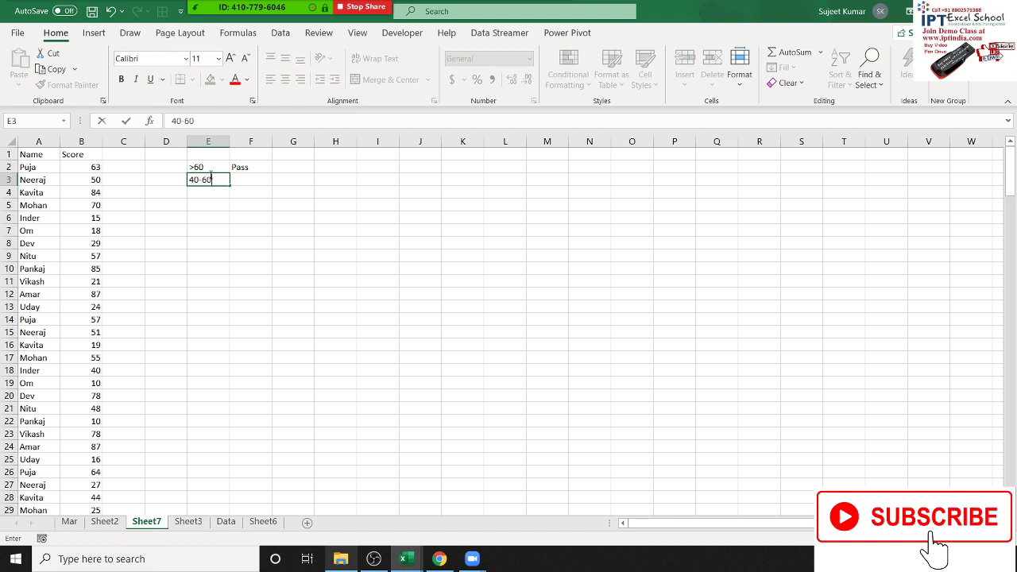
key(Tab)
text(R)
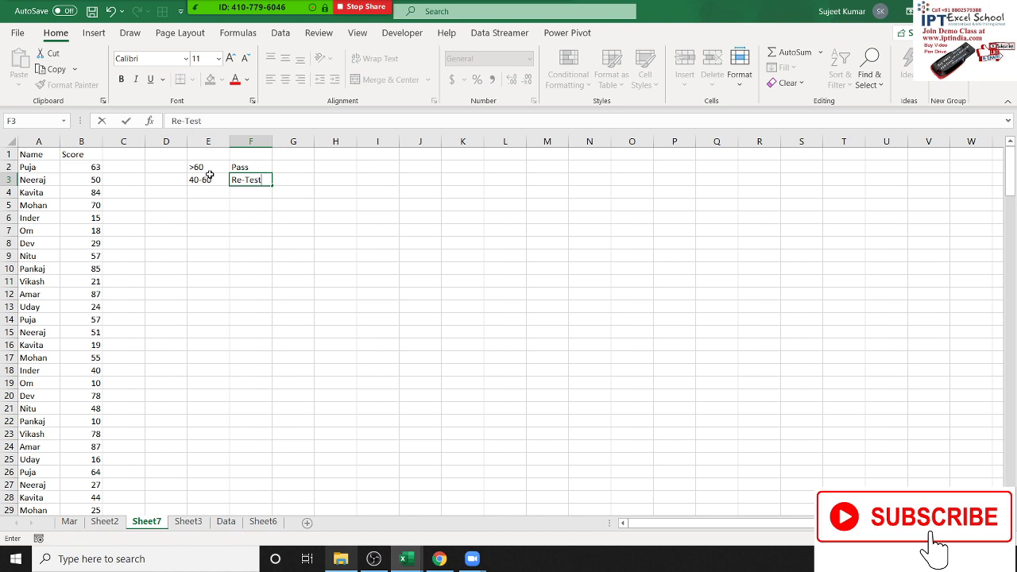
key(Return)
text(<40)
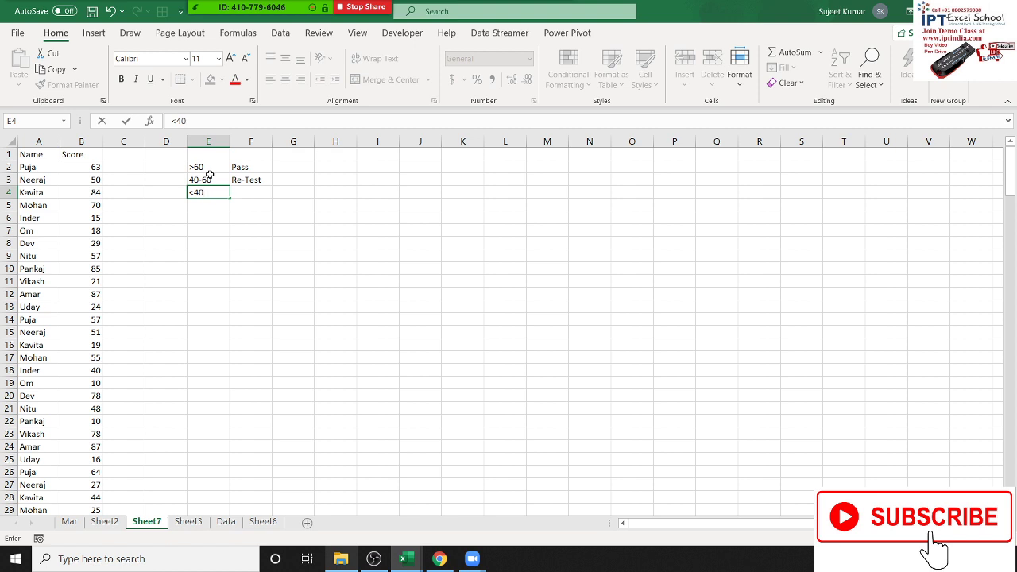
key(Tab)
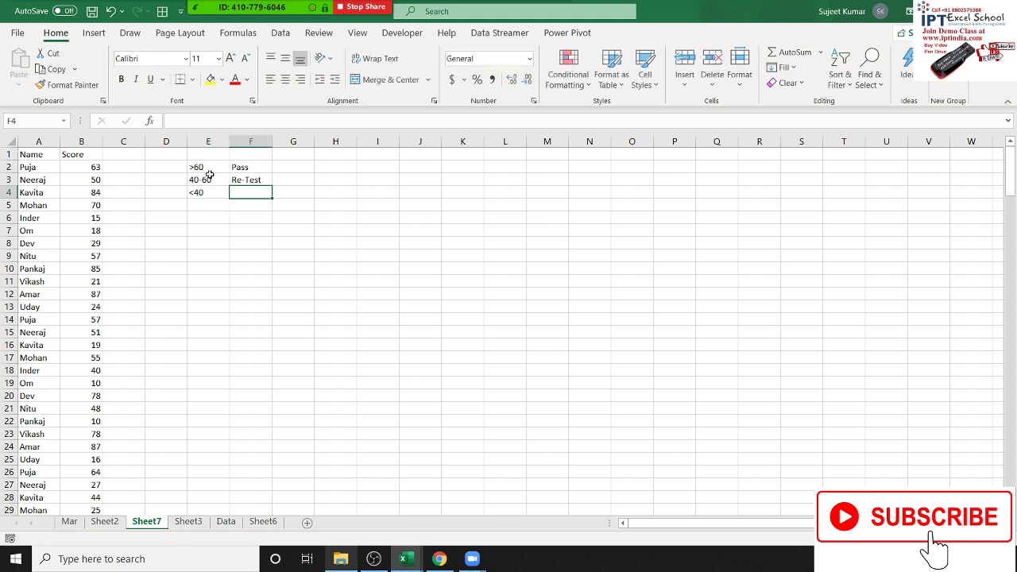
text(Fail)
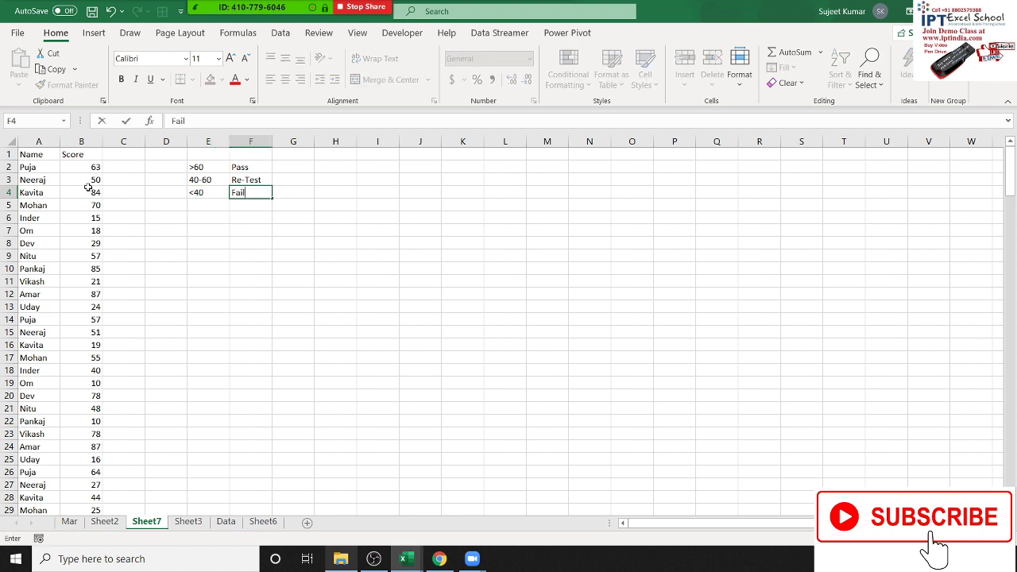
click(86, 191)
drag(123, 166, 134, 255)
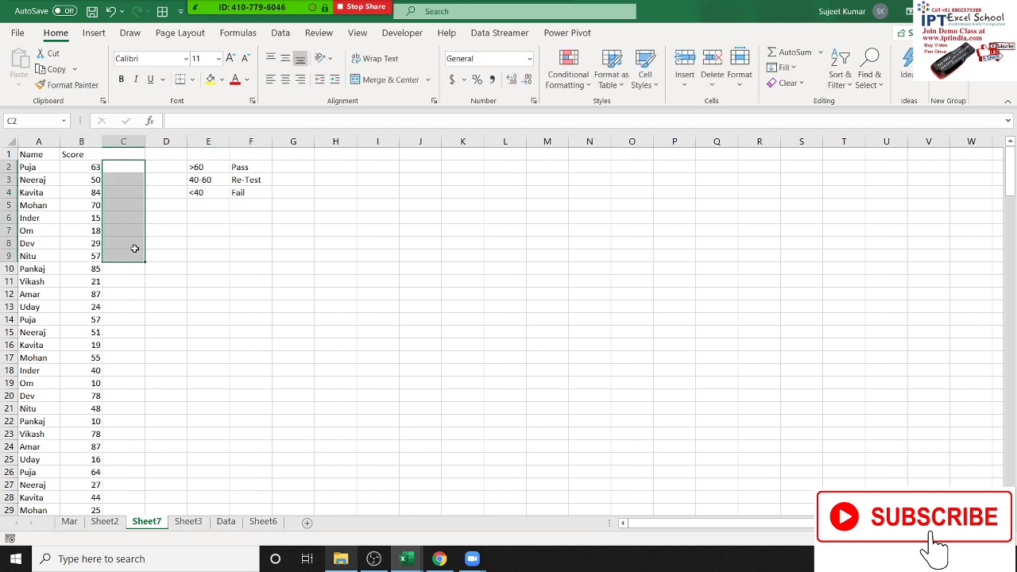
Apply the 3 Symbols (uncircled) icon set to the Score column B.
click(80, 141)
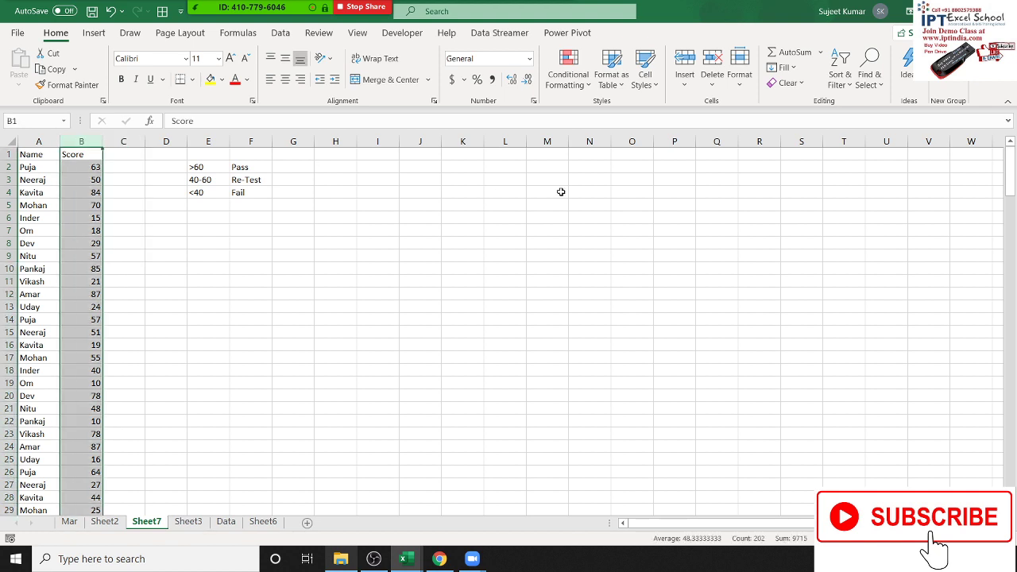
click(567, 76)
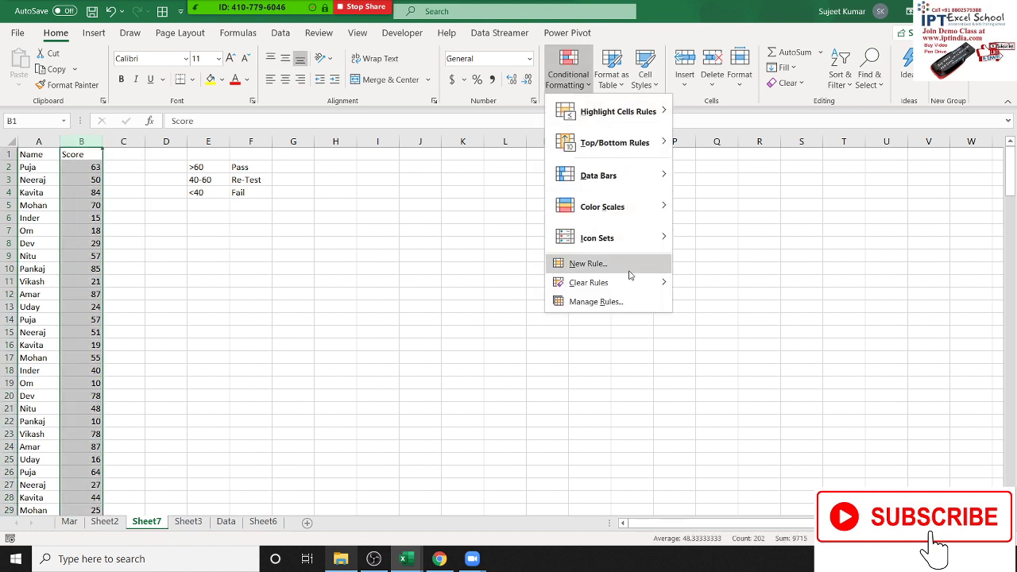
mouse_move(631, 242)
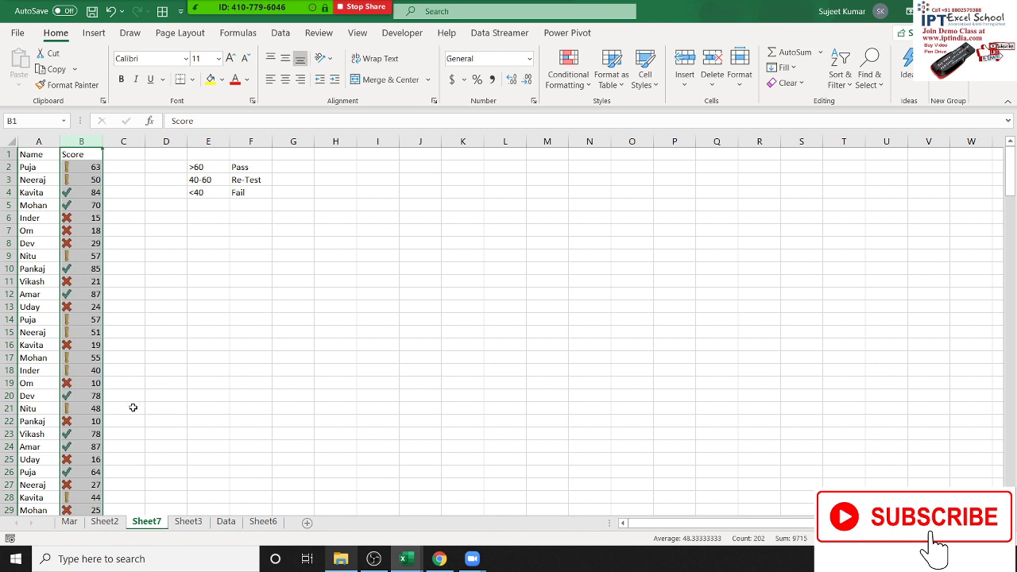
scroll(125, 394, down, 3)
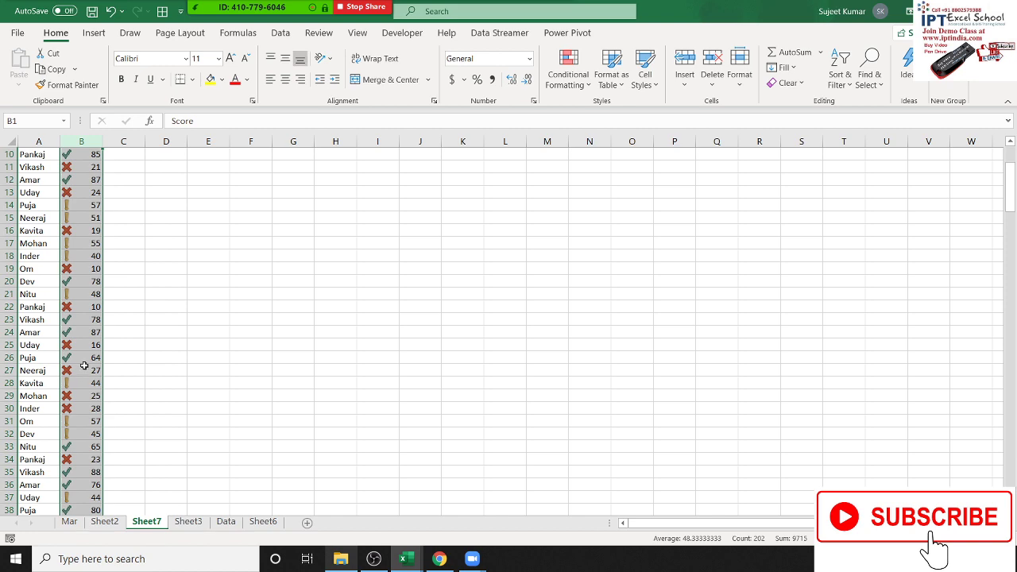
scroll(84, 374, up, 2)
scroll(137, 383, up, 1)
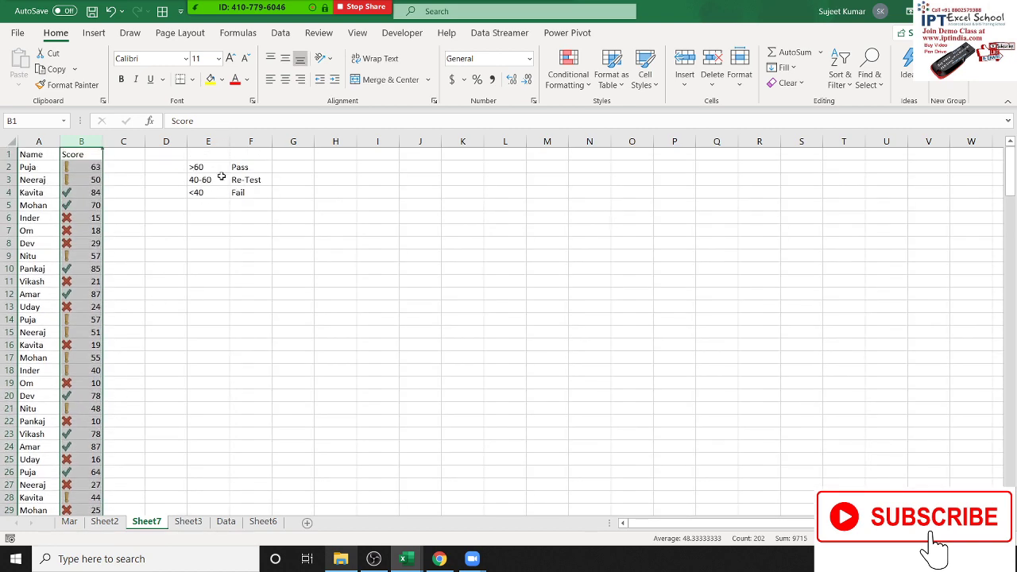
Open the scores' Icon Set rule for editing and switch both threshold types to Number.
click(592, 73)
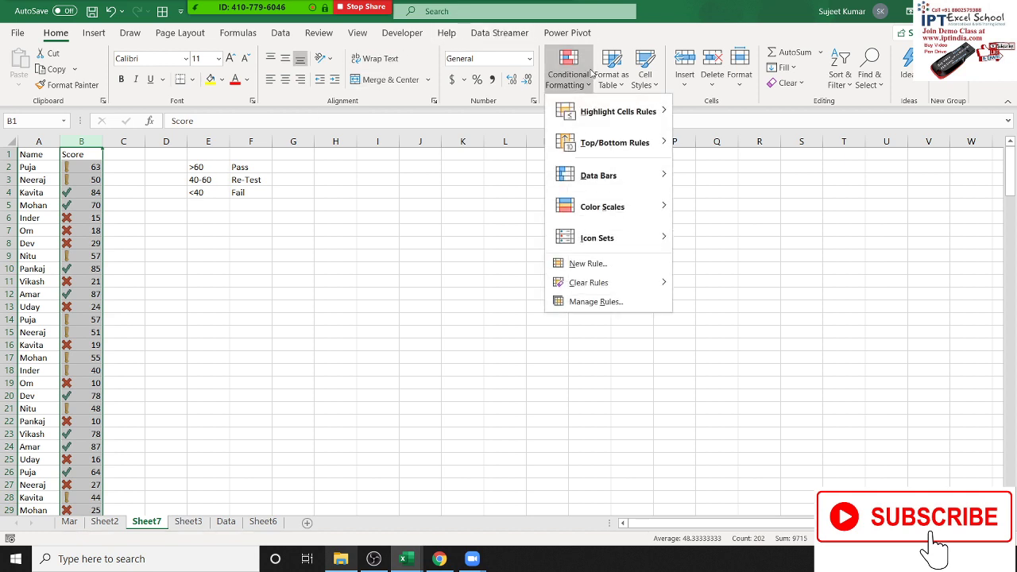
click(597, 302)
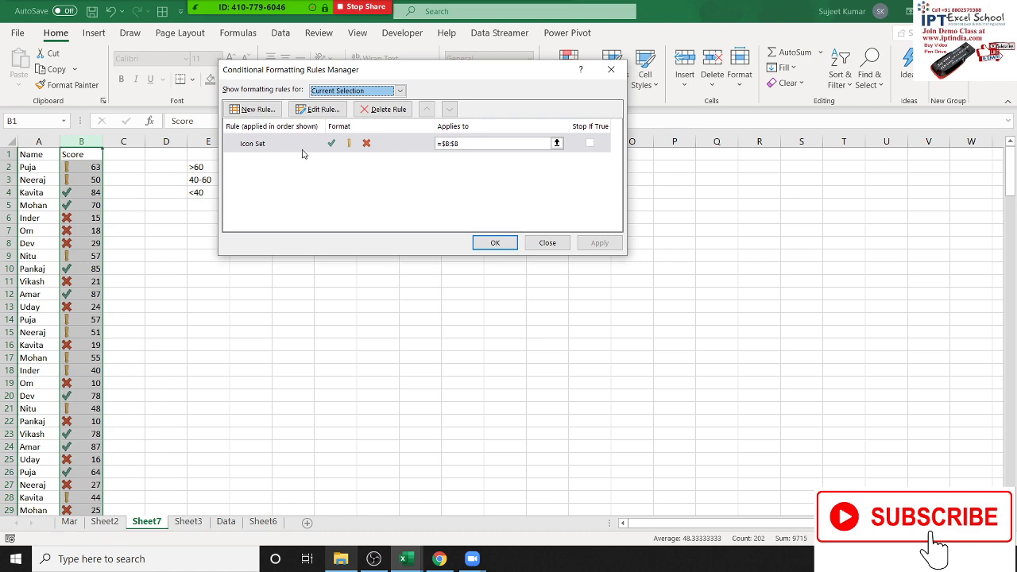
double_click(385, 143)
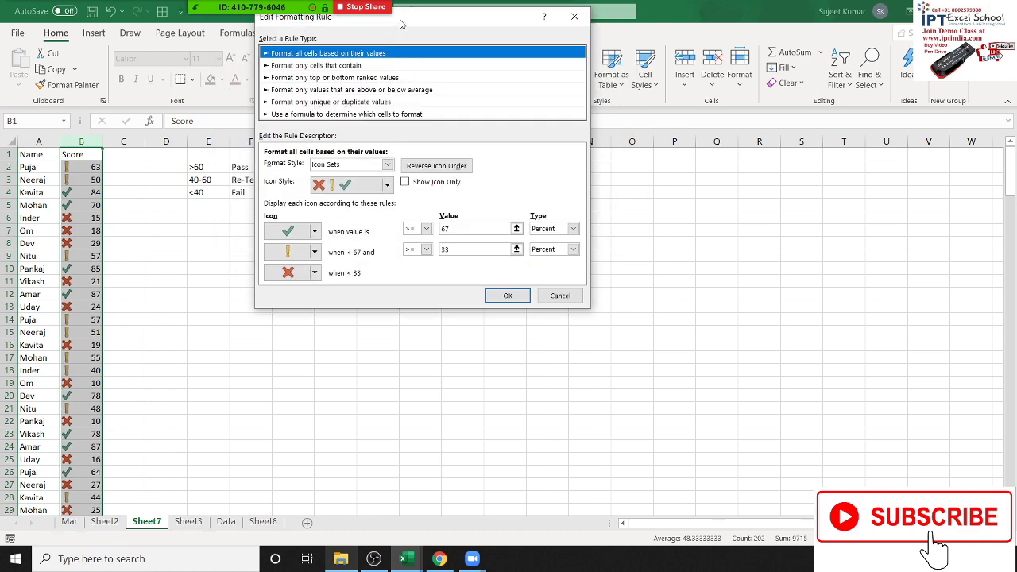
drag(400, 21, 410, 86)
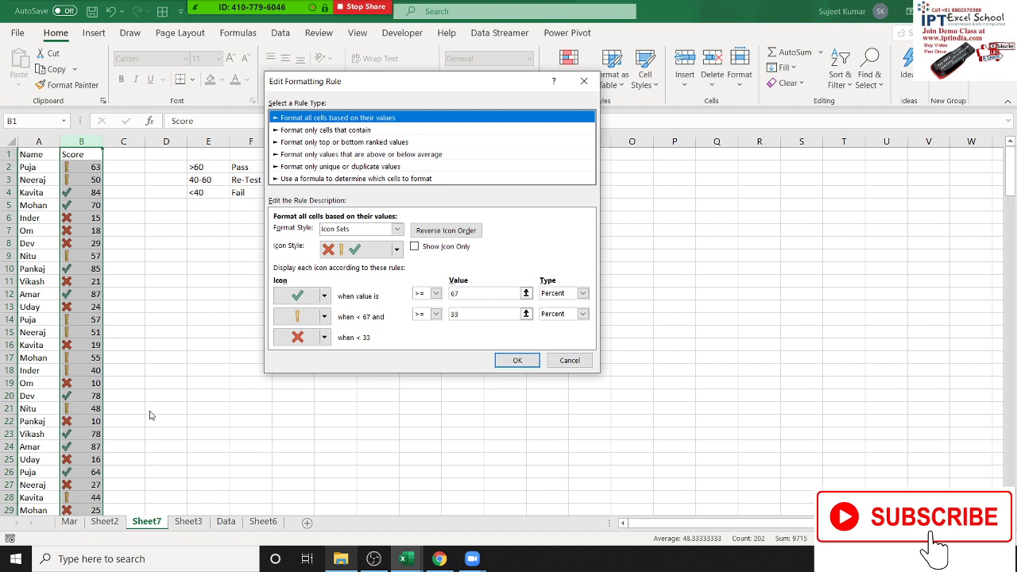
click(456, 316)
click(563, 295)
click(563, 305)
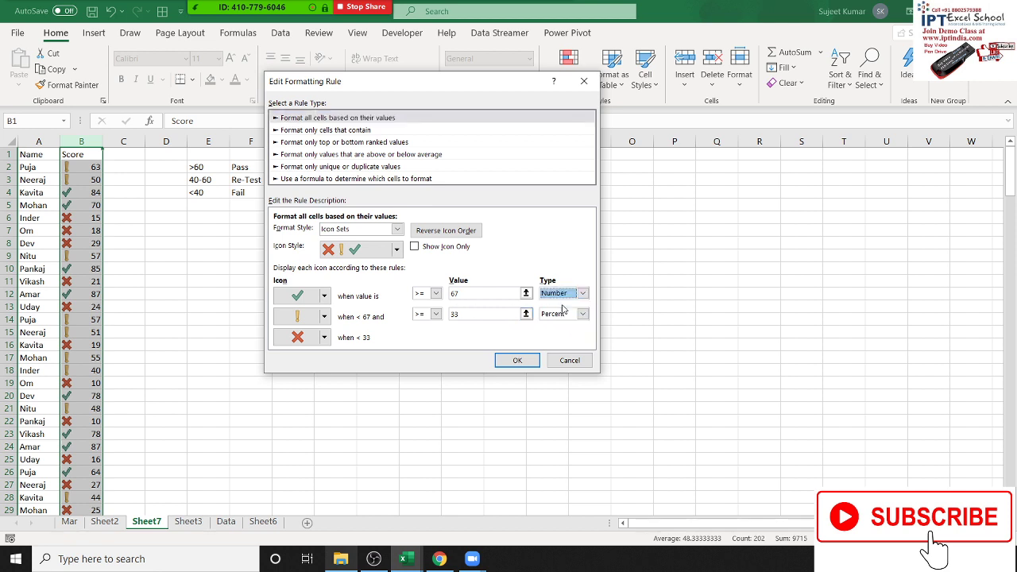
click(563, 314)
click(560, 325)
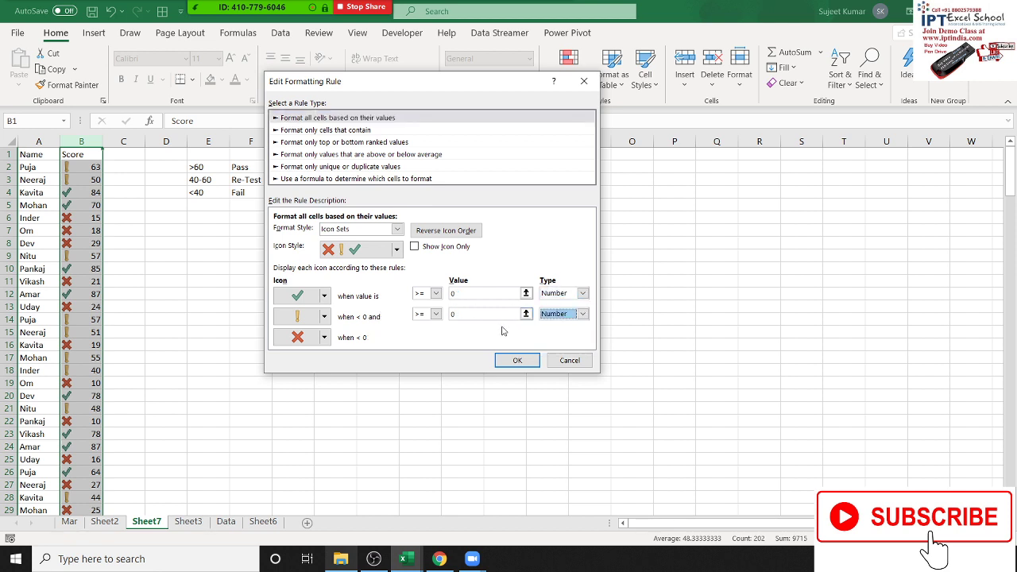
Set the tick threshold to 60 and the exclamation threshold to 40, apply, and inspect the scores.
double_click(458, 295)
text(60)
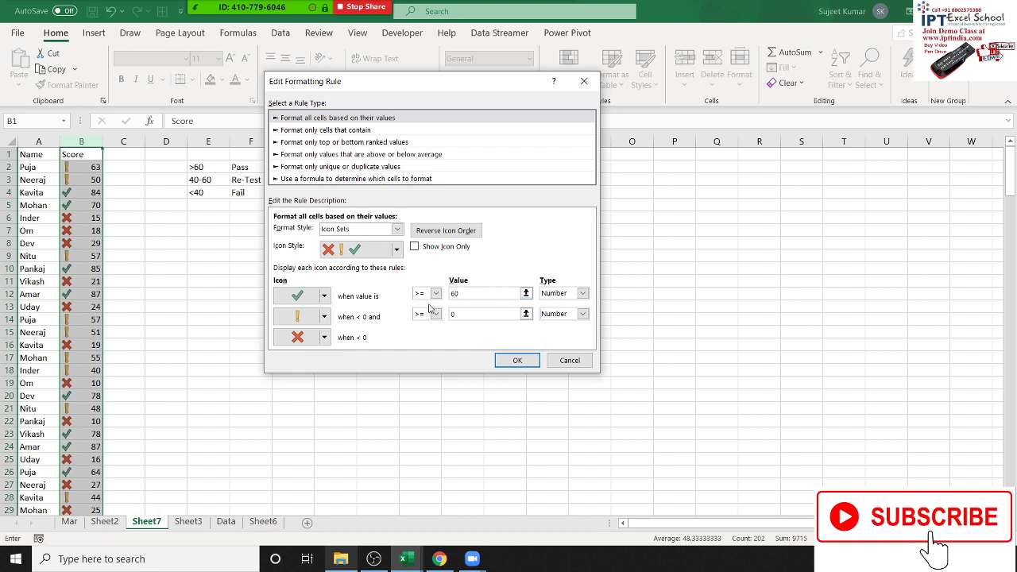
double_click(486, 314)
text(40)
click(325, 347)
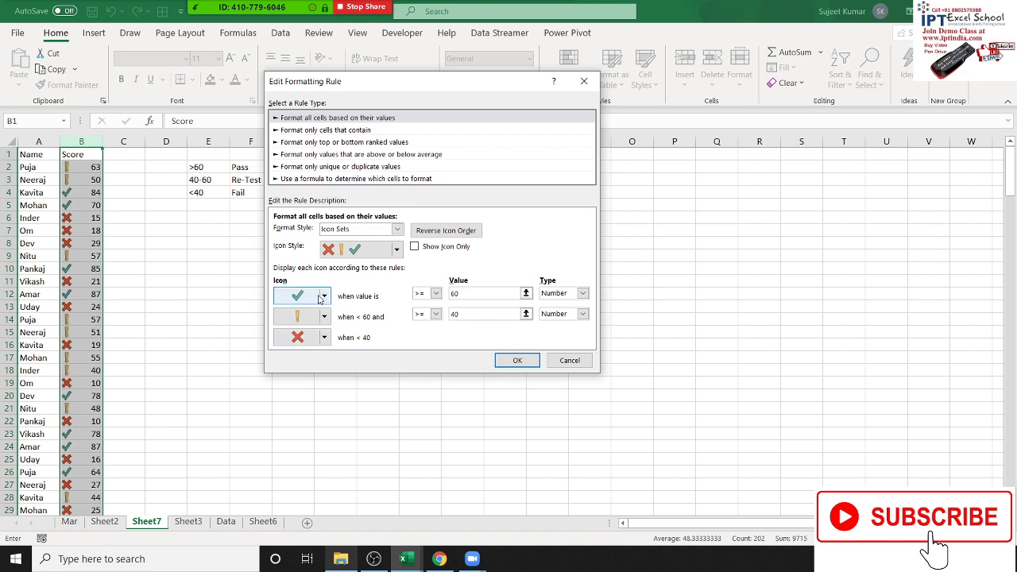
click(323, 317)
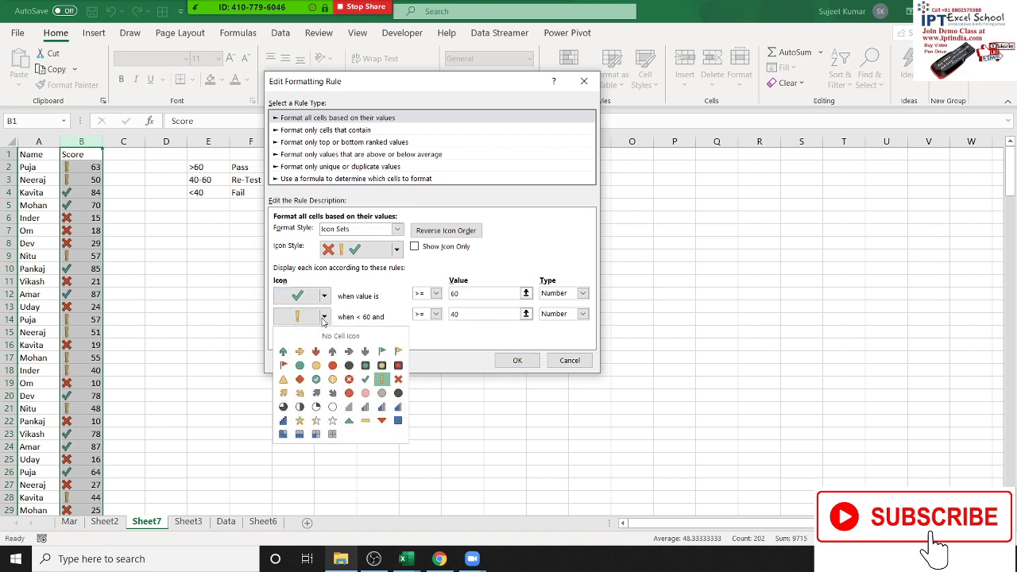
click(459, 347)
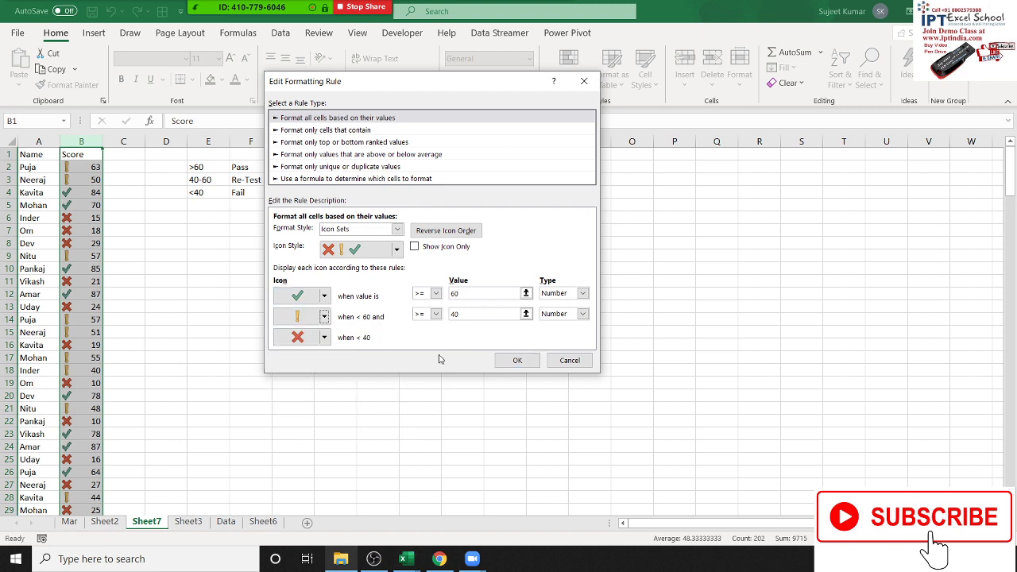
click(514, 362)
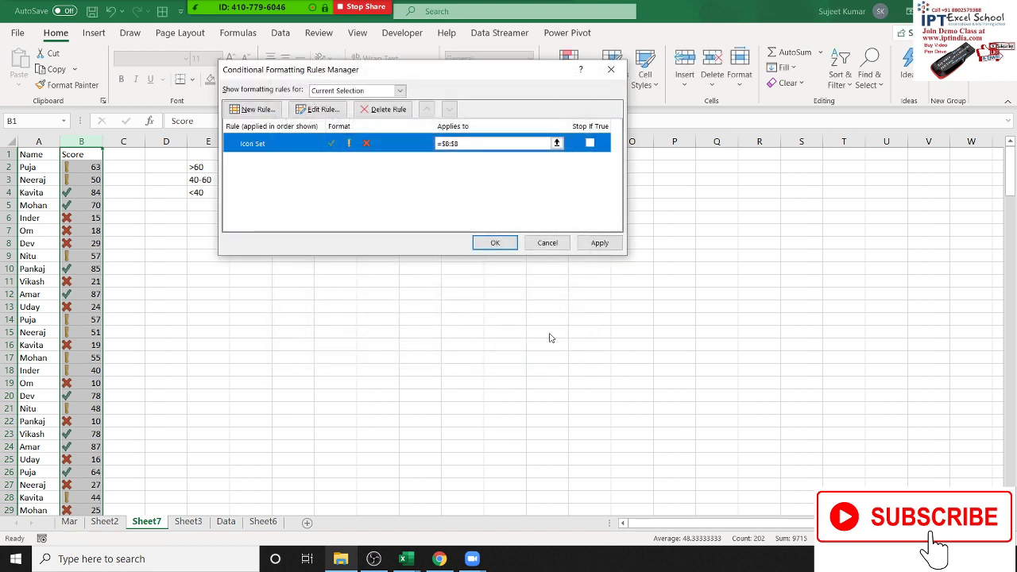
click(599, 243)
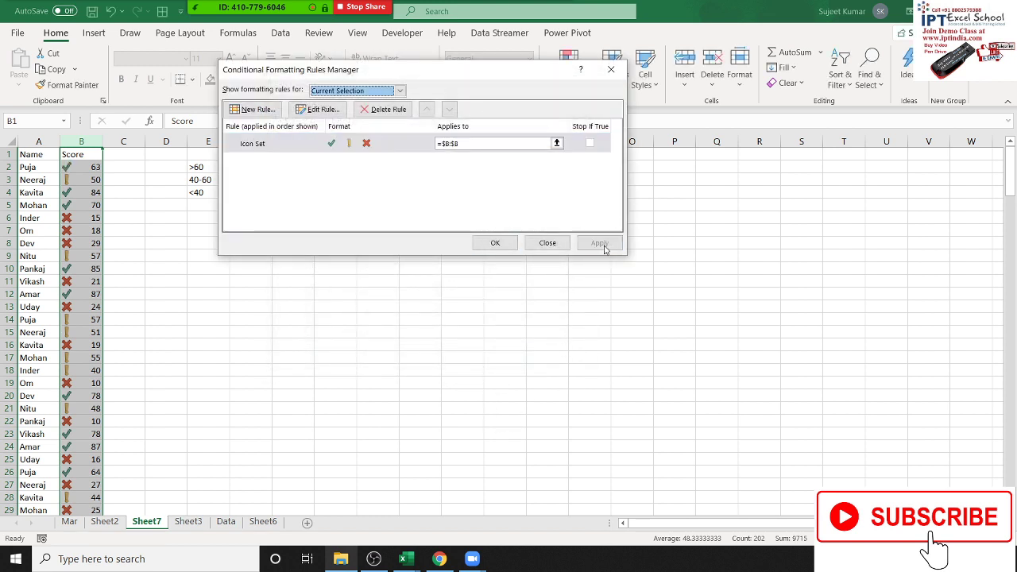
click(496, 243)
drag(94, 194, 93, 370)
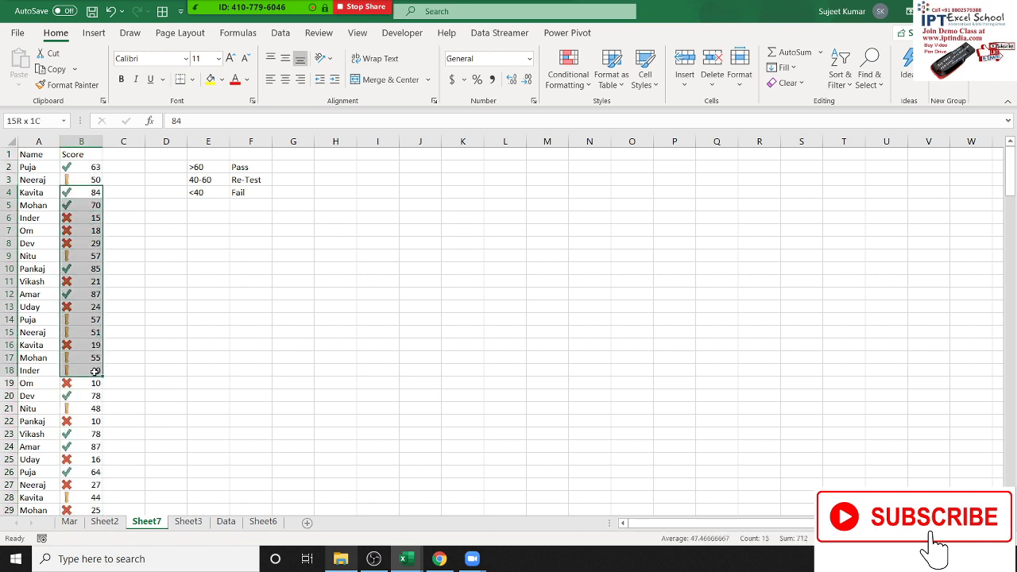
Enter 3, 2 and 1 beside the Pass, Re-Test and Fail legend rows and select them.
click(74, 167)
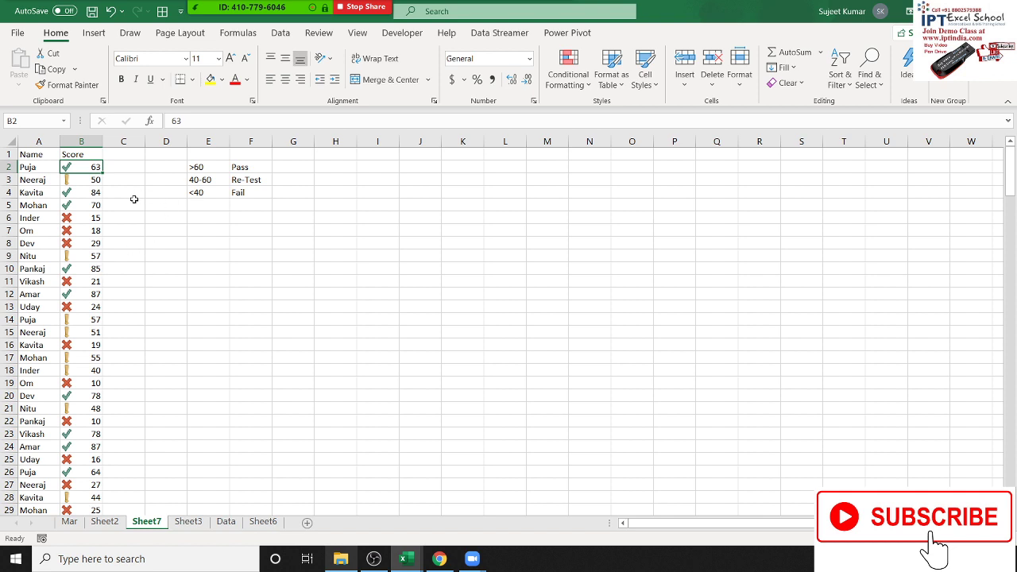
click(159, 172)
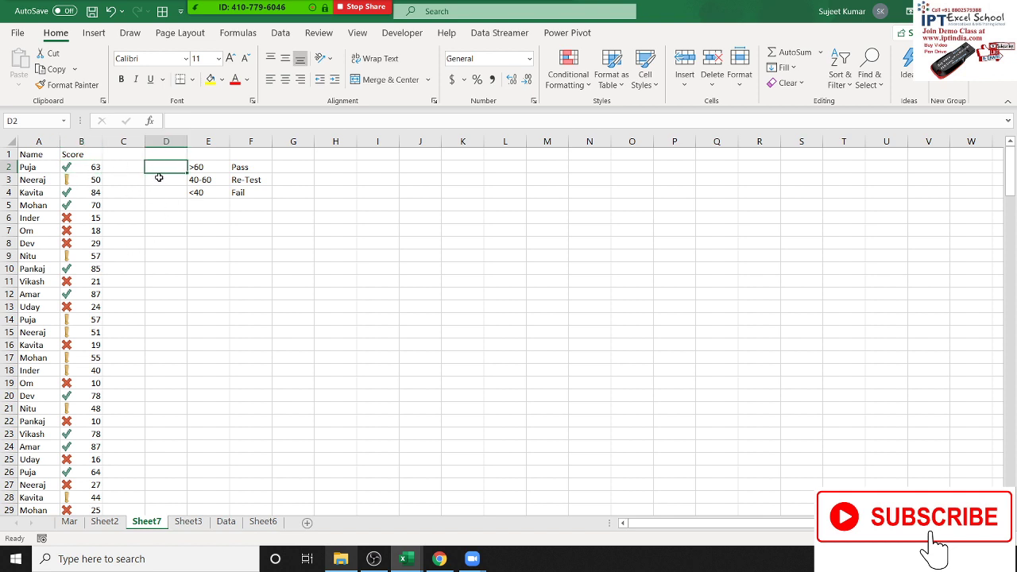
text(3)
key(Return)
text(2)
key(Return)
text(1)
key(Return)
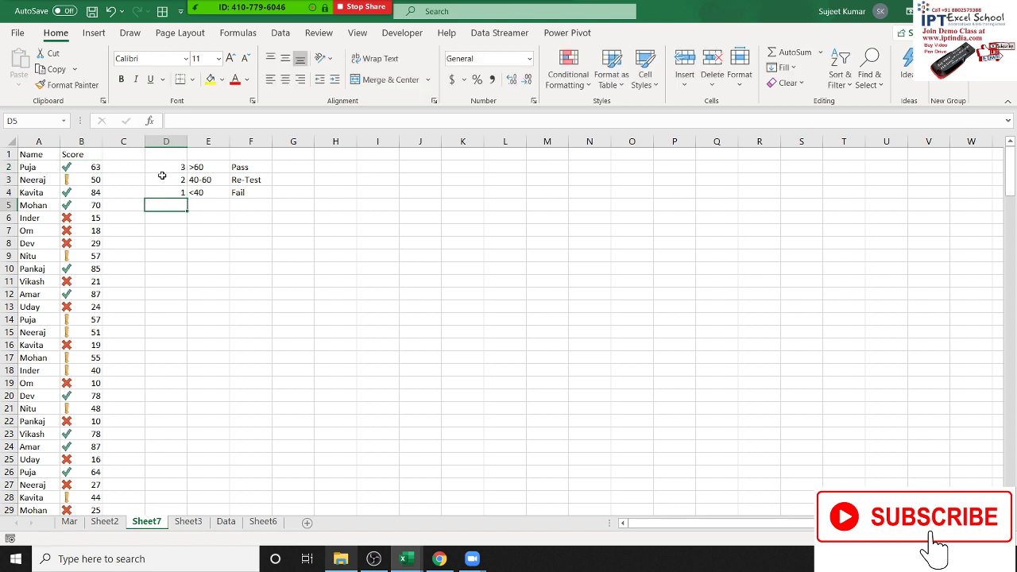
drag(162, 173, 164, 194)
Give the three legend numbers the tick, exclamation and cross icon set.
click(568, 76)
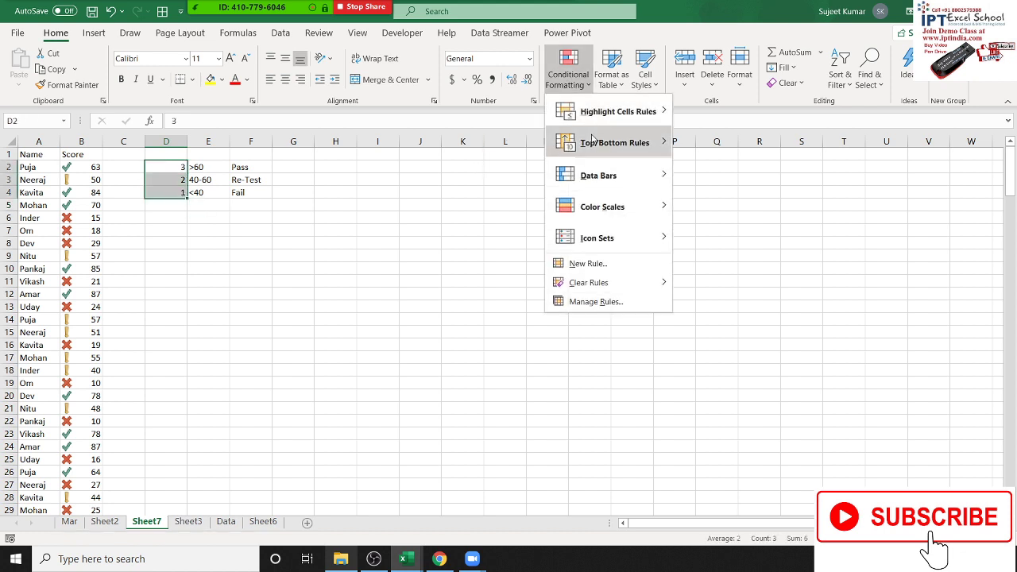
mouse_move(622, 236)
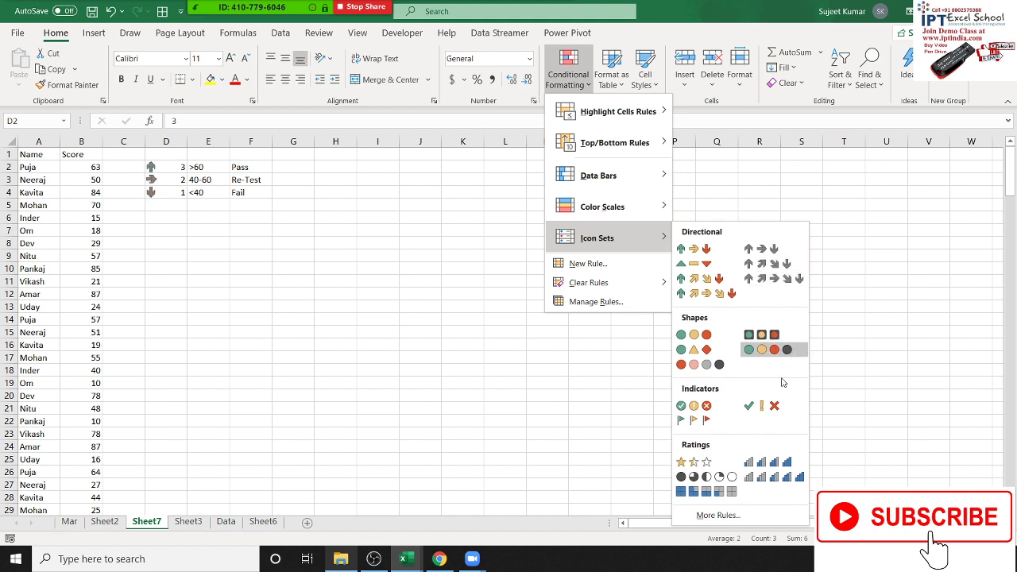
click(783, 408)
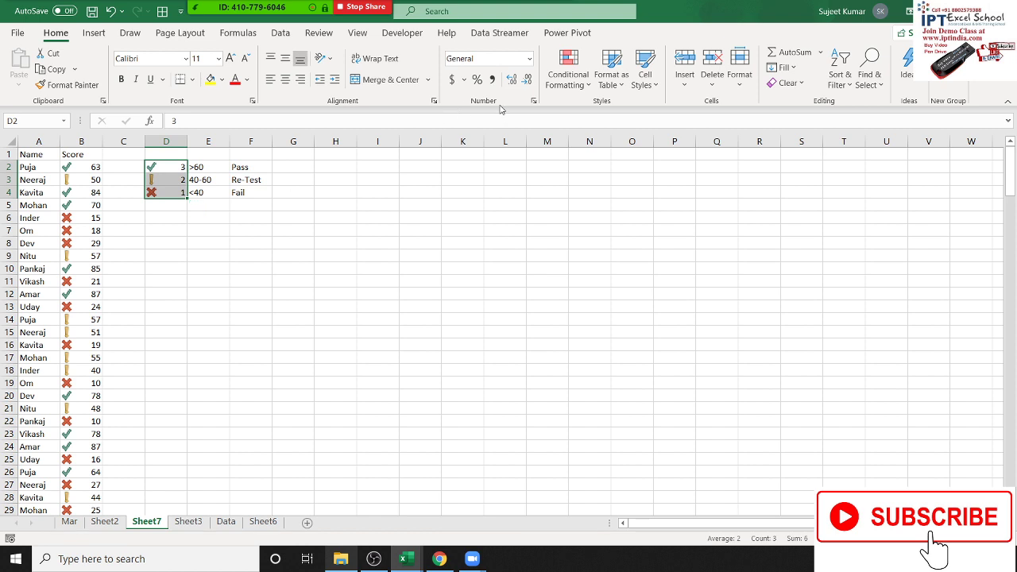
Edit the legend's icon rule to show icons only, hiding the numbers.
click(569, 67)
click(591, 305)
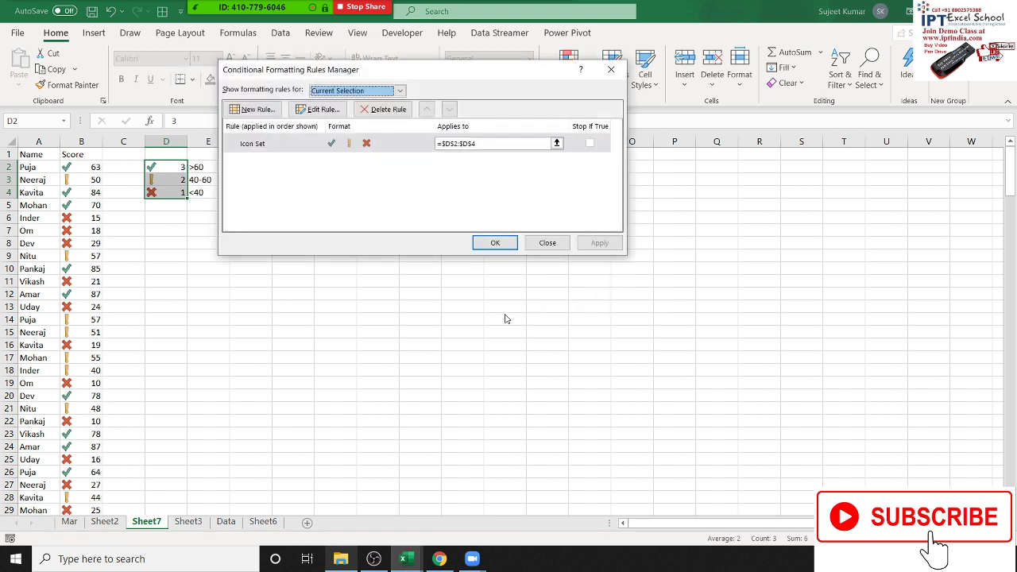
double_click(401, 145)
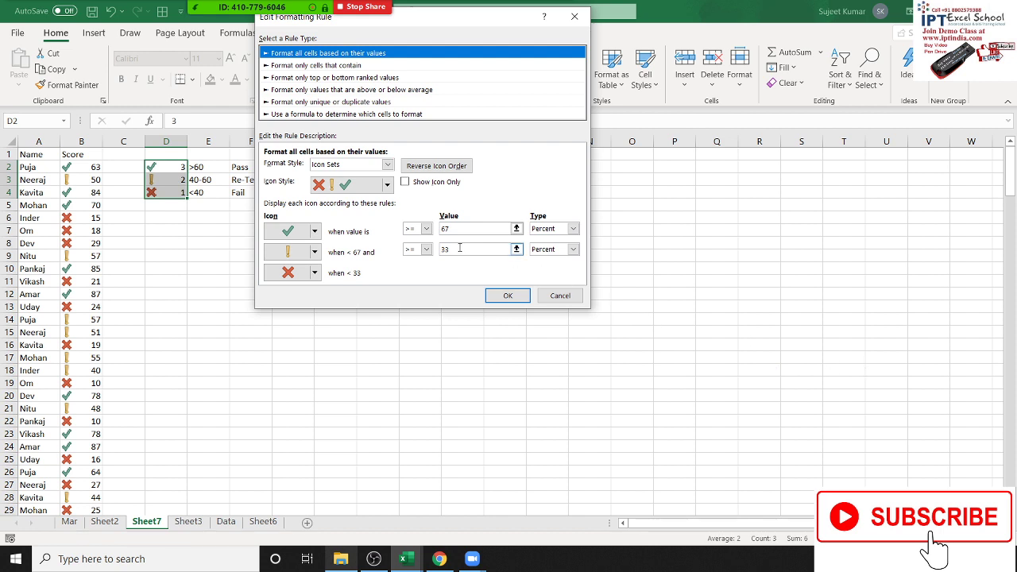
click(416, 183)
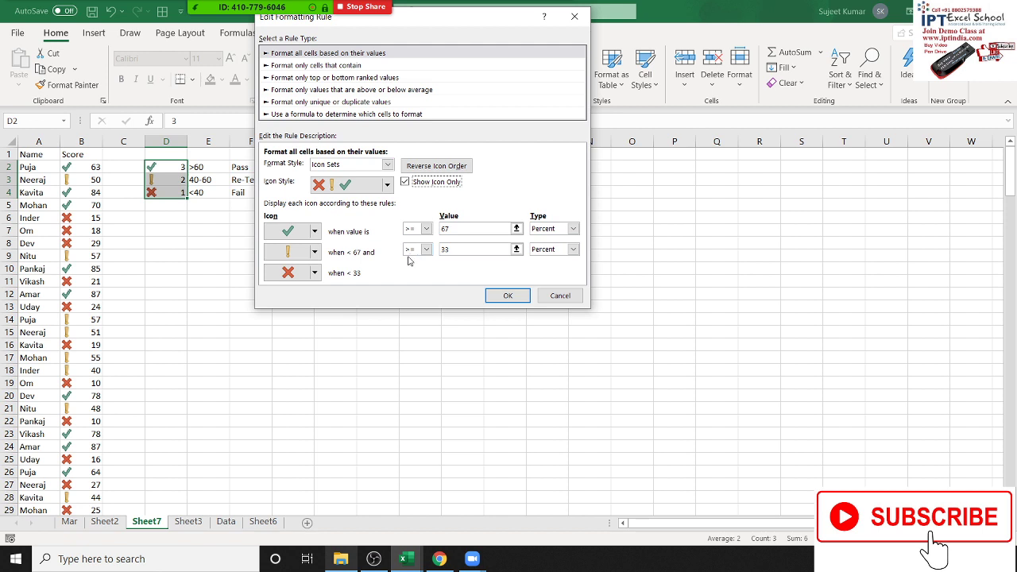
click(508, 296)
click(599, 243)
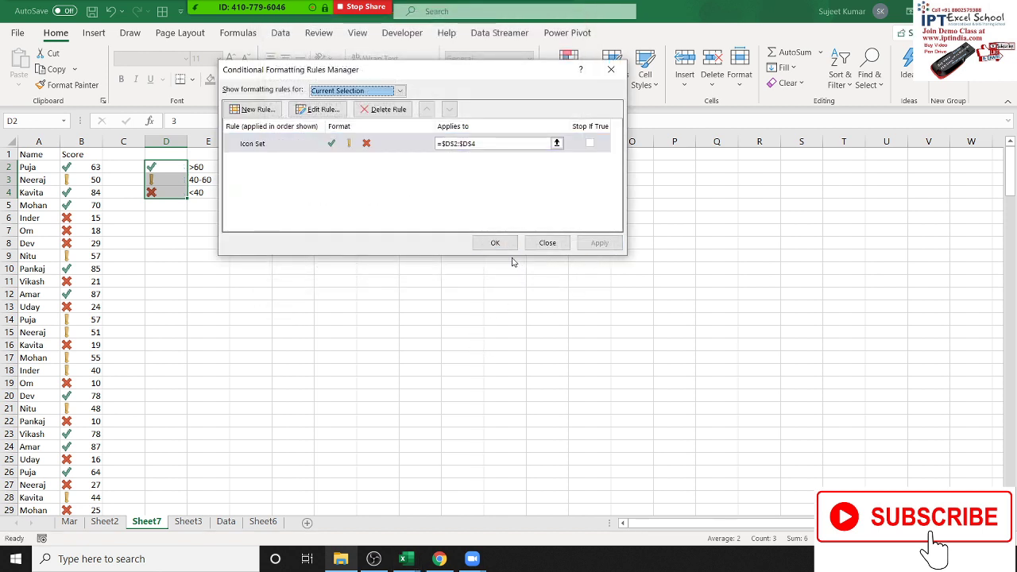
click(495, 243)
click(462, 370)
Enter the values 10, 30, 40, 50, 60, 78 and 90 down J1:J7.
mouse_move(472, 559)
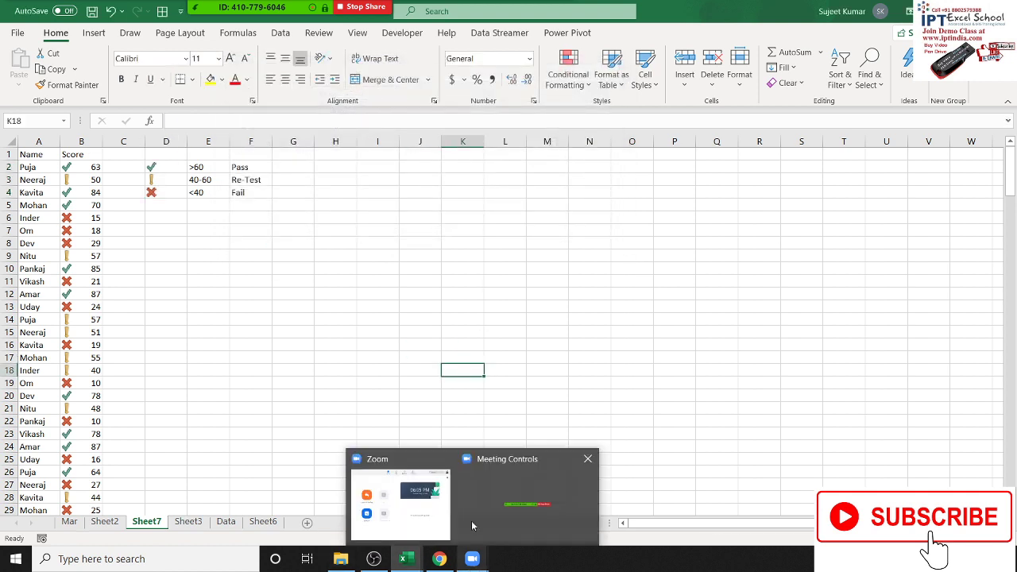
click(437, 273)
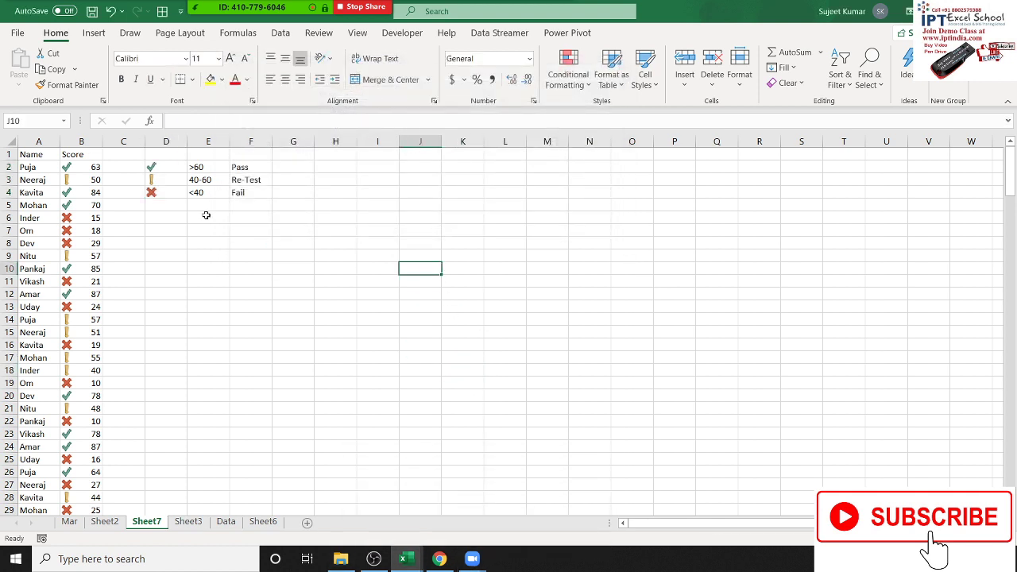
click(430, 156)
text(85)
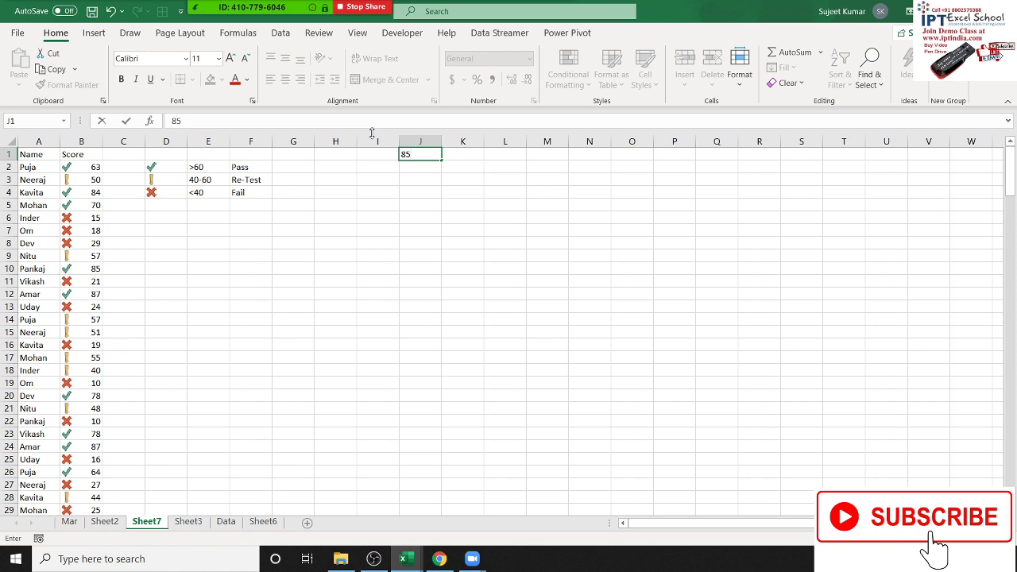
key(Escape)
text(10)
key(Return)
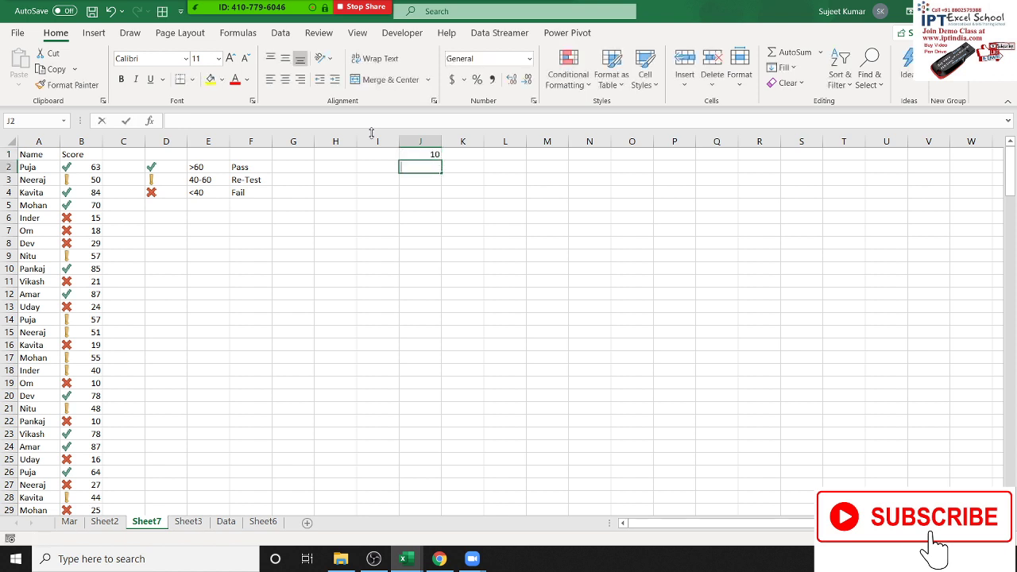
text(30)
key(Return)
text(40)
key(Return)
text(50)
key(Return)
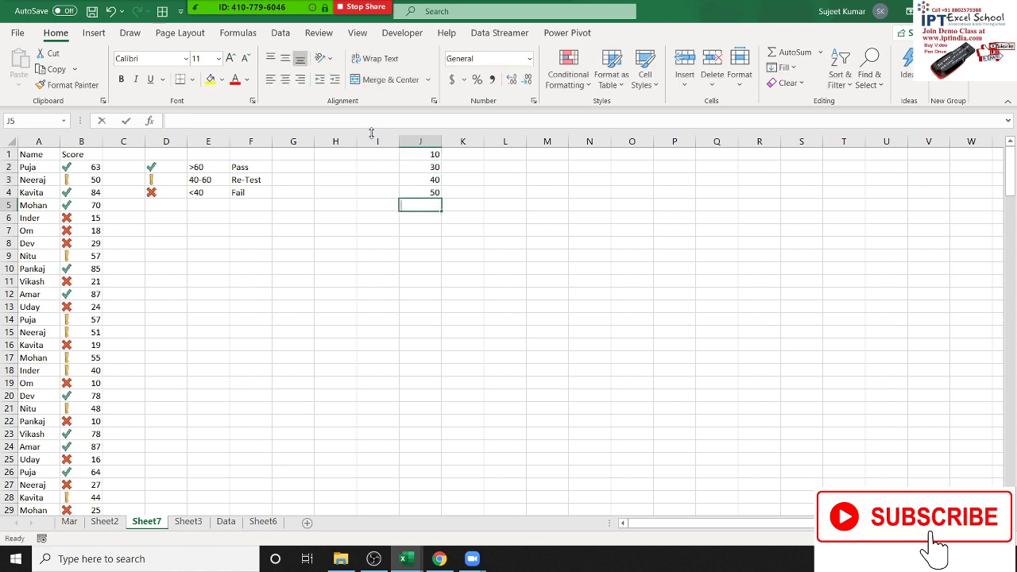
text(60)
key(Return)
text(78)
key(Return)
text(9)
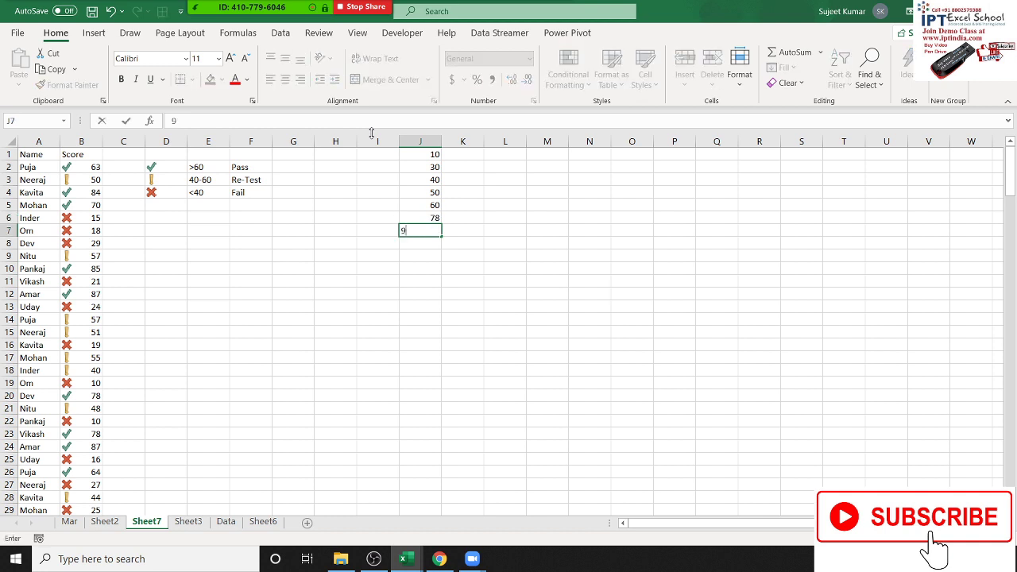
text(0)
key(Return)
Apply green gradient data bars to J1:J7.
drag(429, 155, 427, 230)
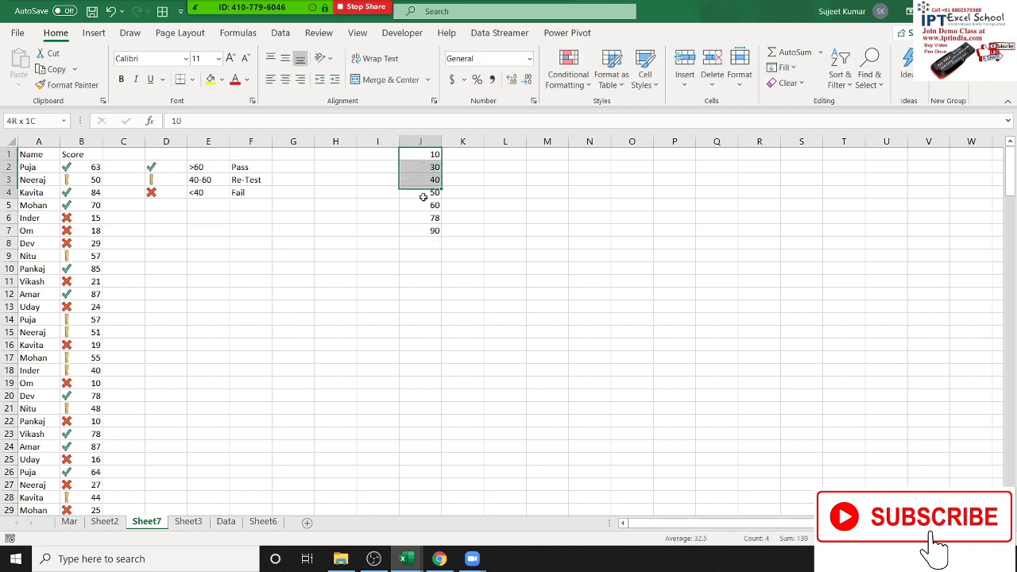
click(568, 70)
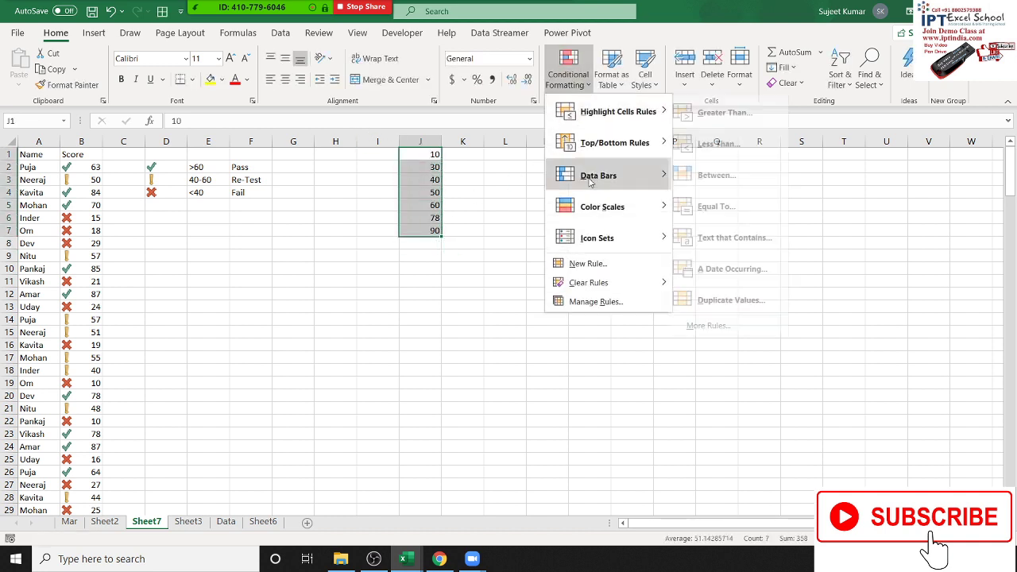
mouse_move(597, 185)
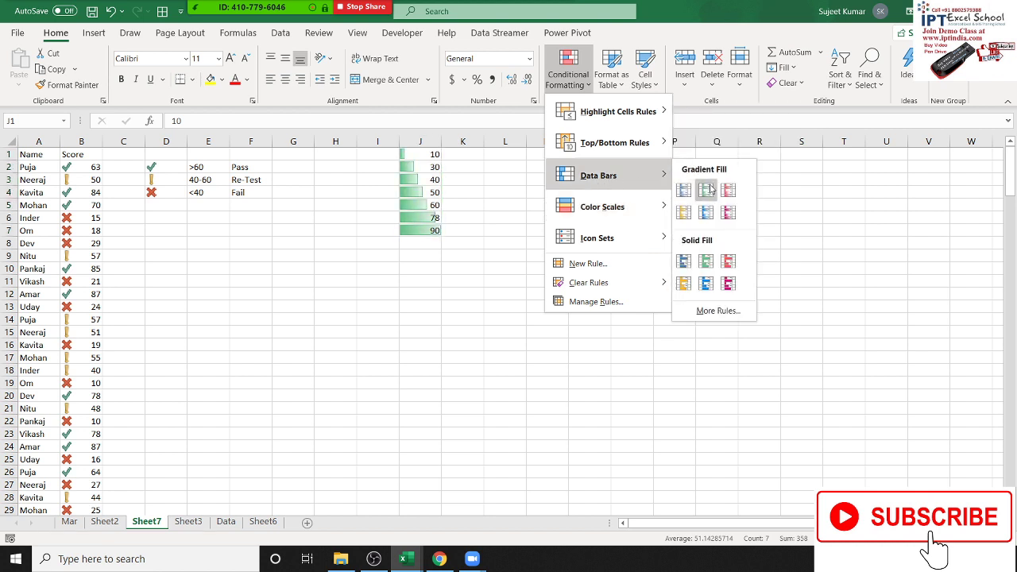
click(710, 191)
Set the data bar rule's minimum to Number 30 and maximum to Number 80.
click(569, 75)
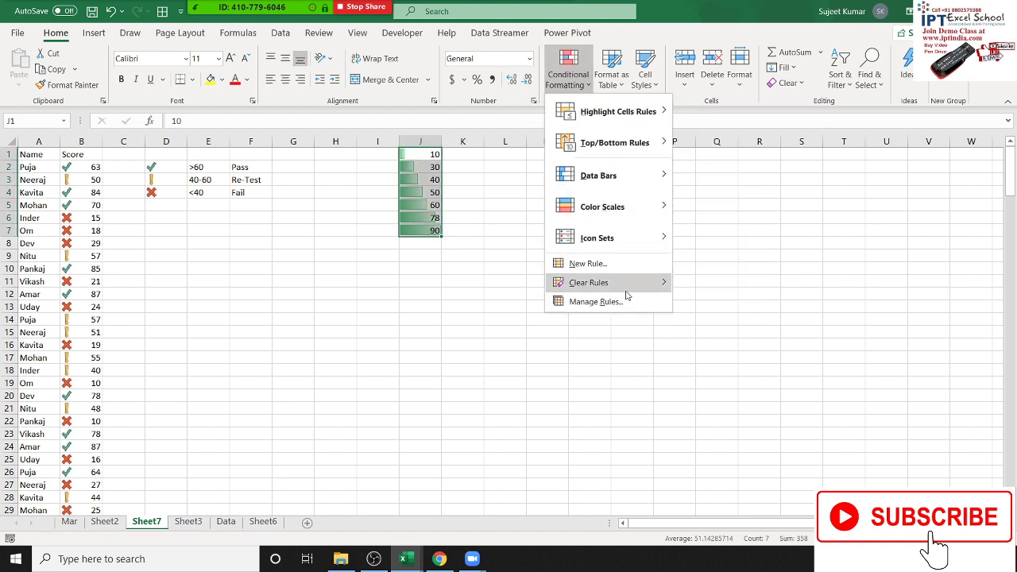
click(601, 300)
drag(397, 69, 654, 130)
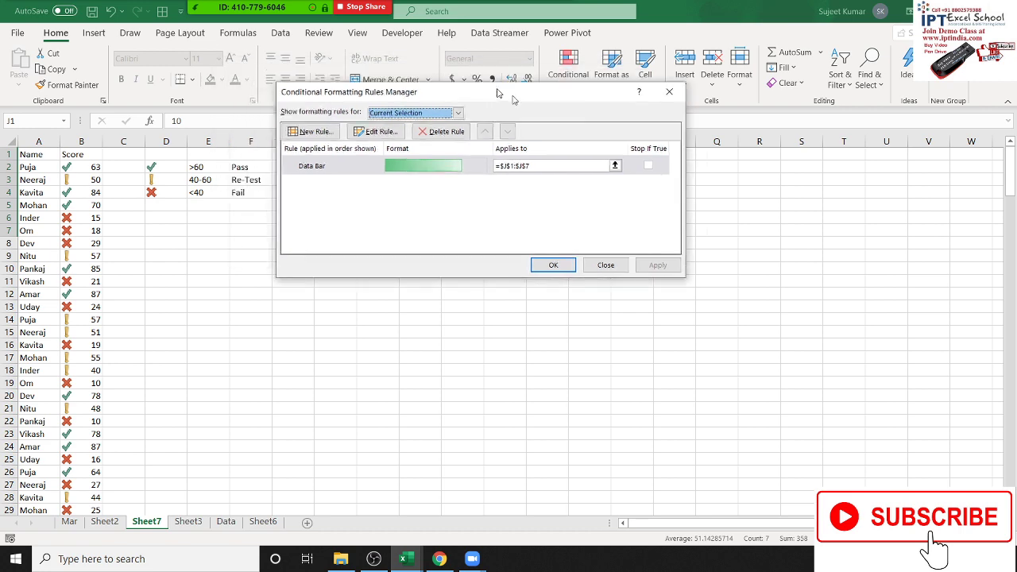
double_click(652, 209)
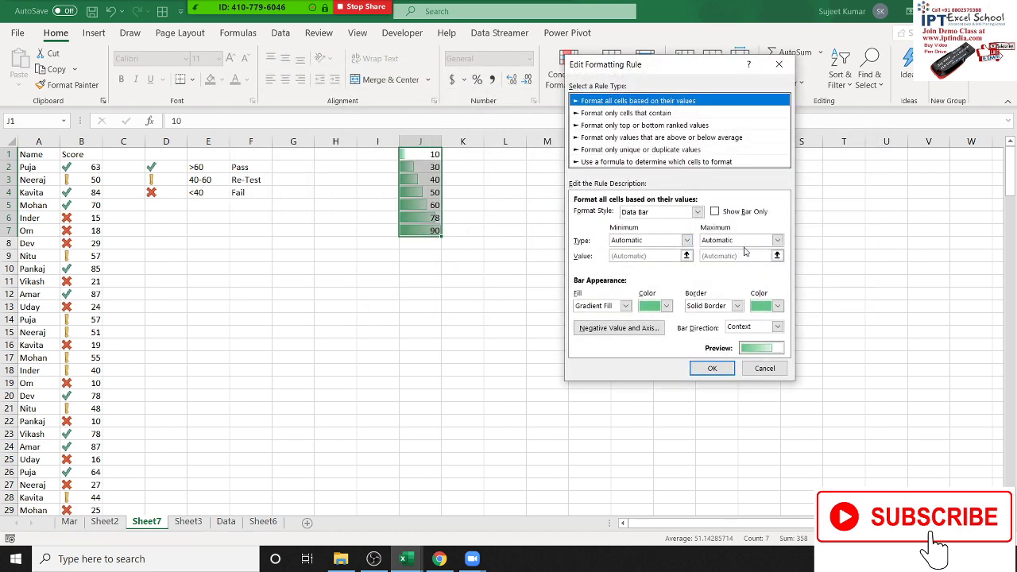
click(661, 240)
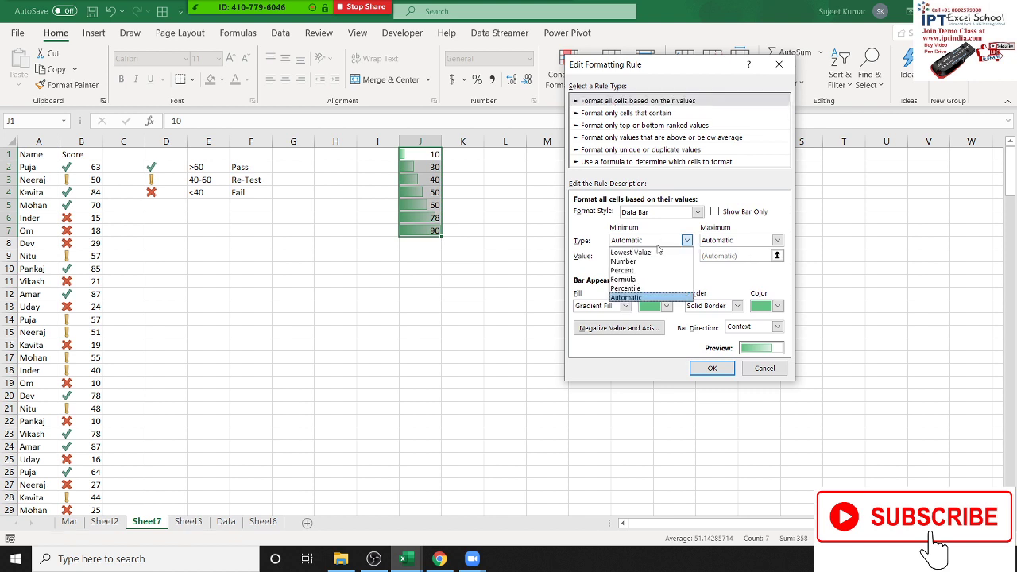
click(657, 261)
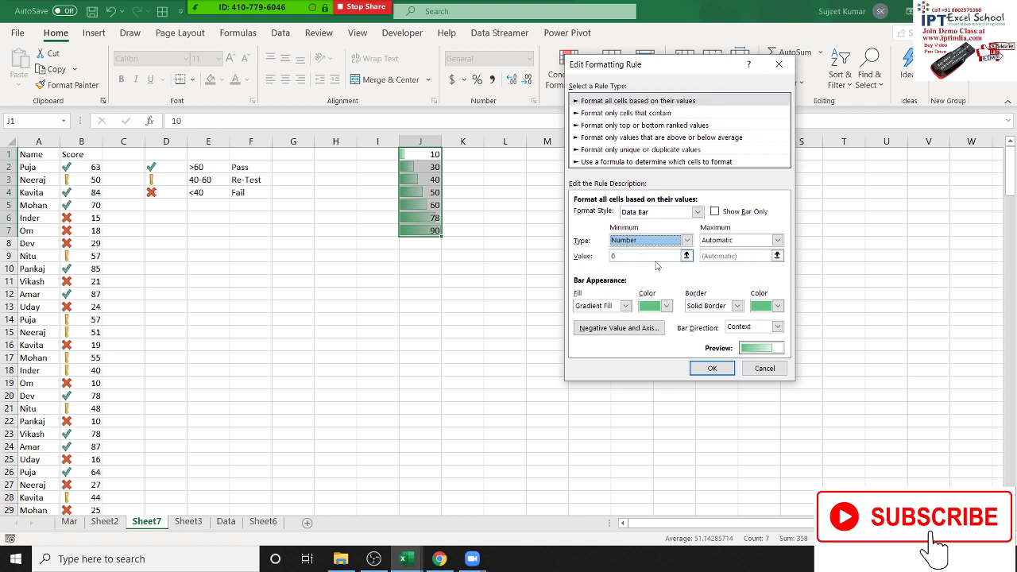
text(3)
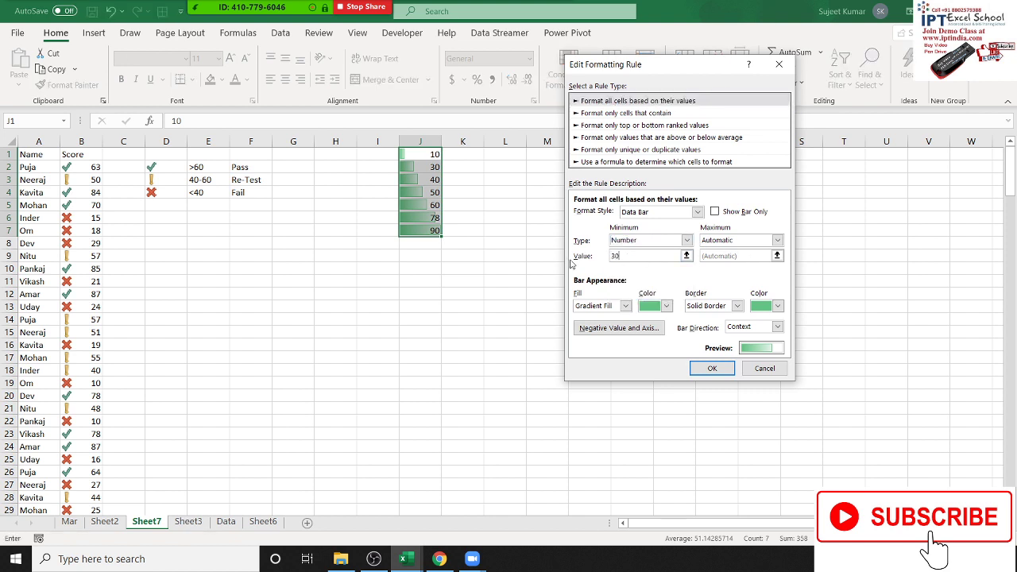
click(709, 243)
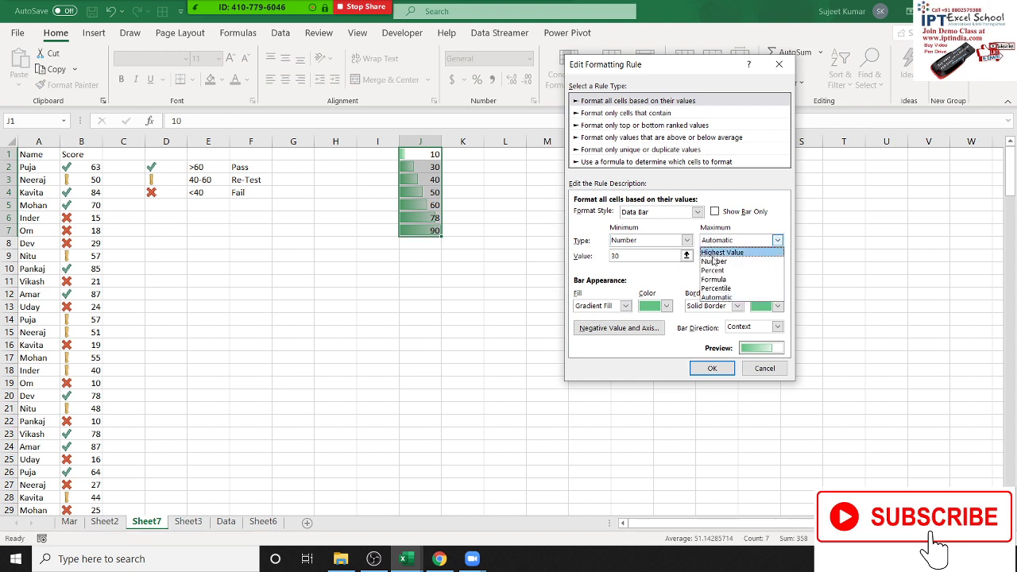
key(Up)
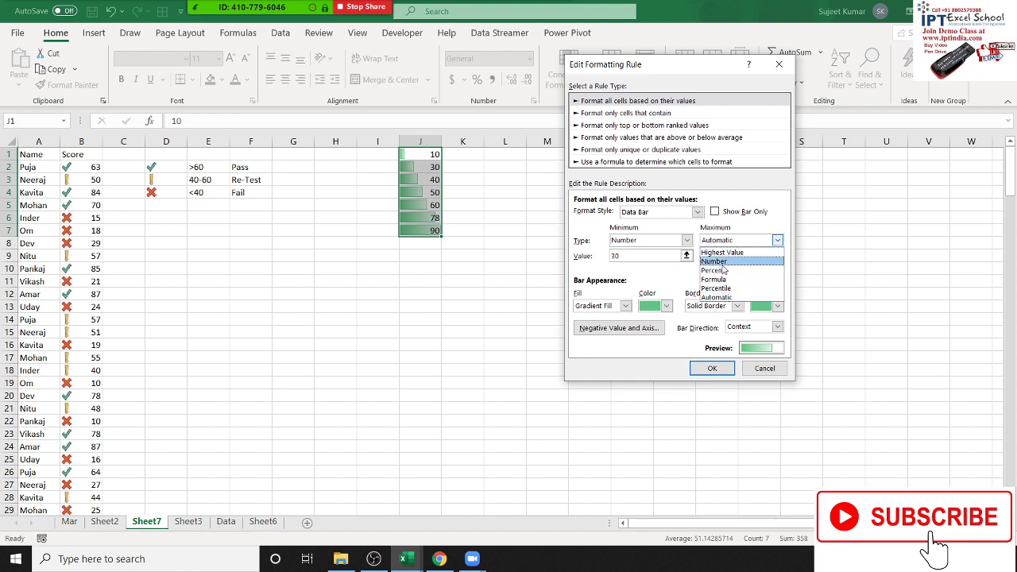
key(Return)
click(702, 255)
text(80)
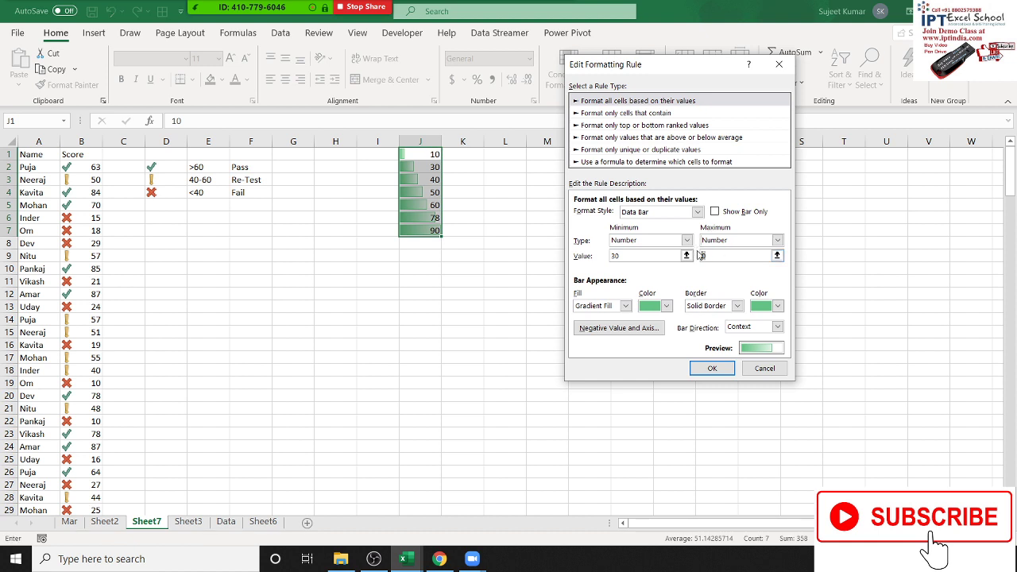
click(709, 368)
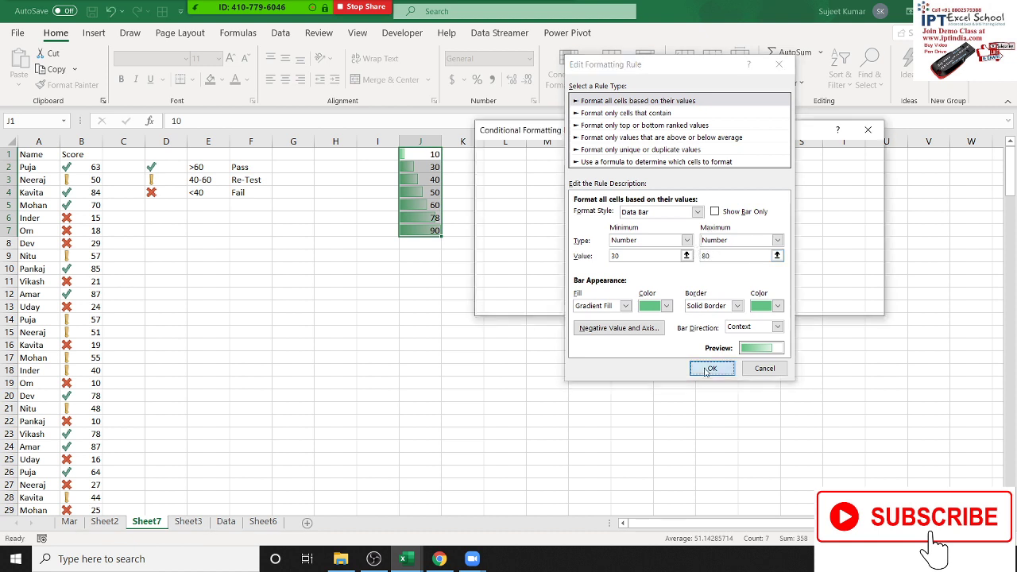
Reopen the data bar rule to review it and close it unchanged.
click(857, 307)
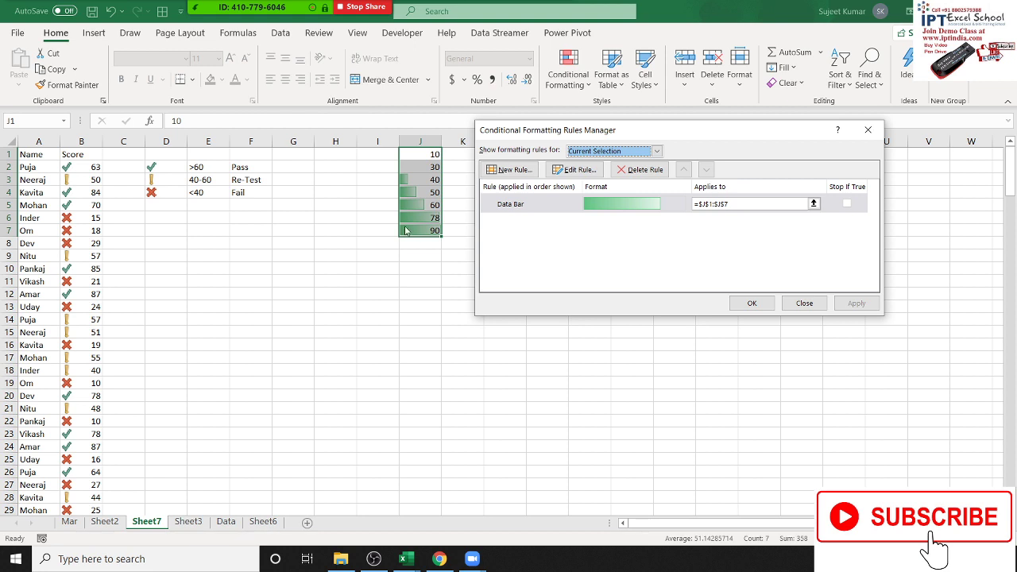
double_click(524, 205)
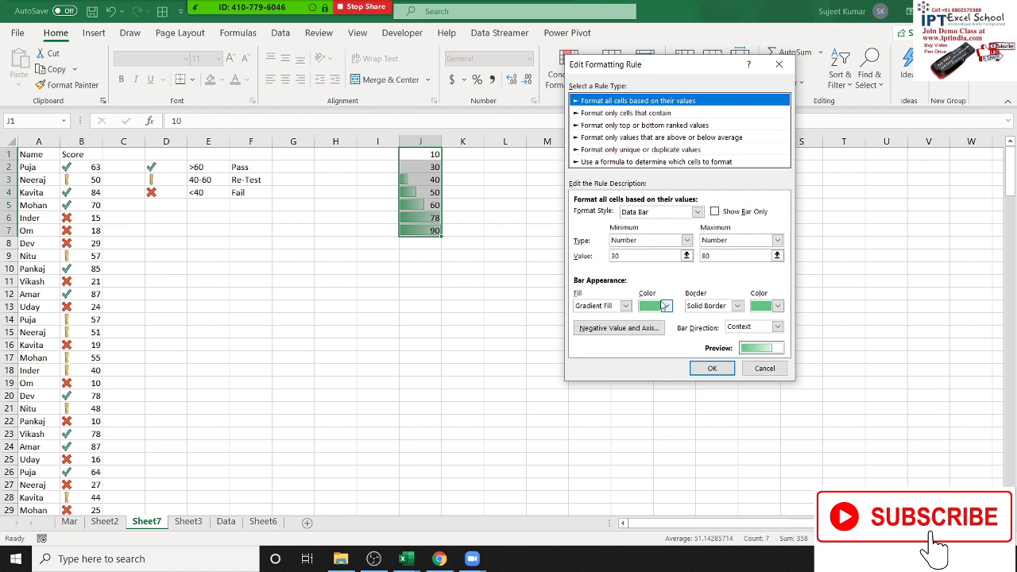
click(761, 370)
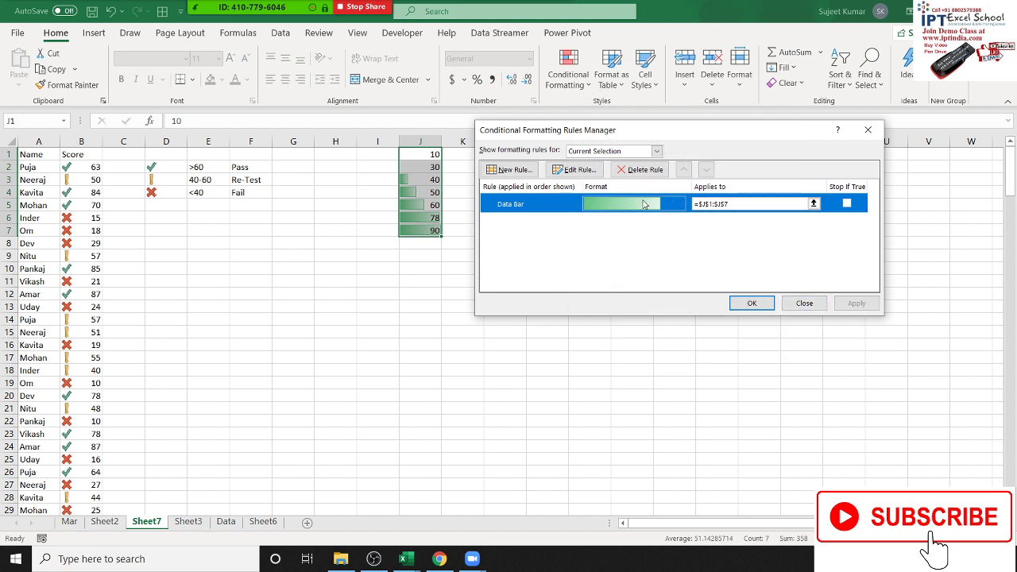
Delete the data bar rule, then clear all sheet formatting and undo that clear.
click(638, 169)
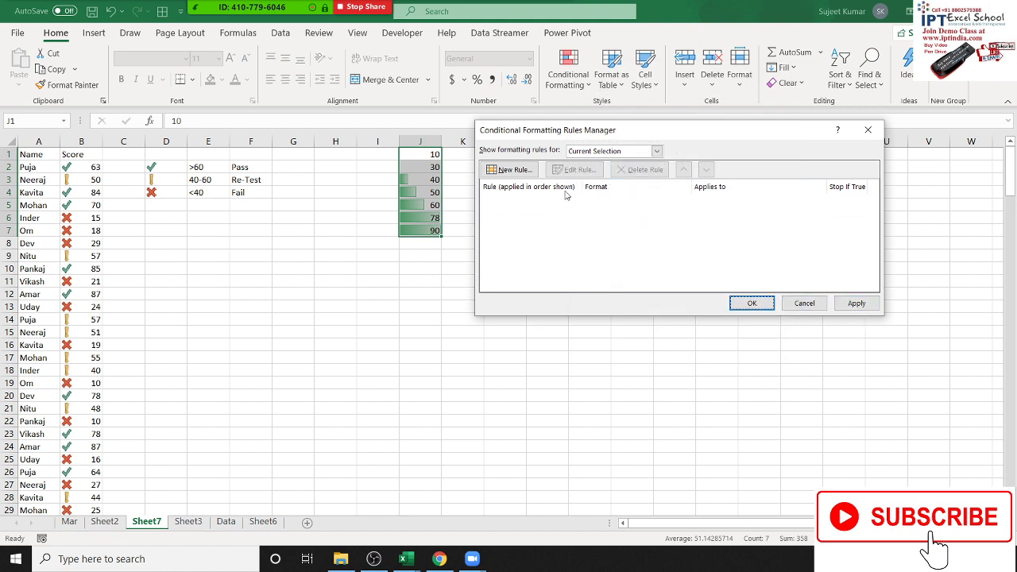
click(511, 169)
key(Escape)
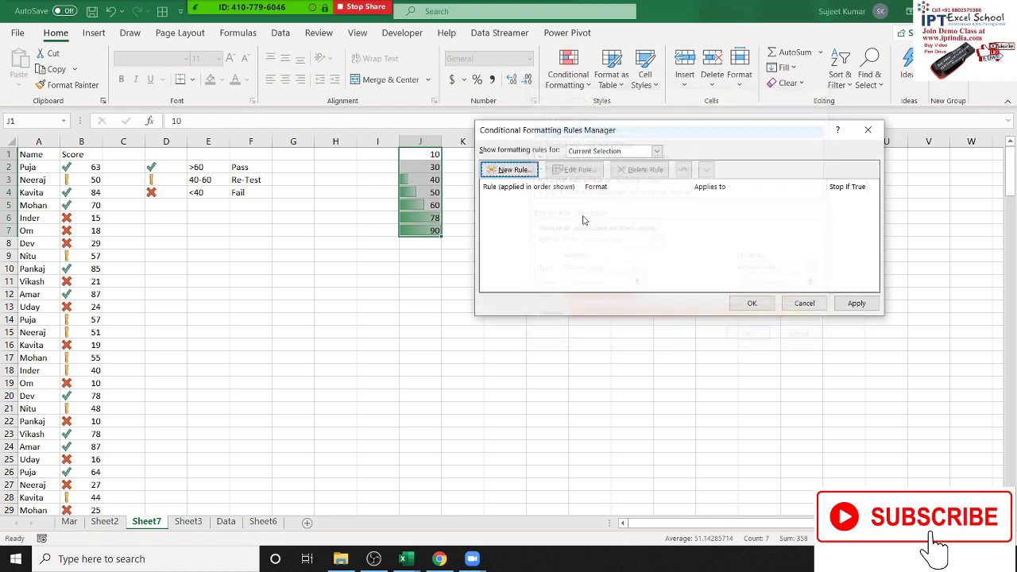
key(Escape)
click(568, 72)
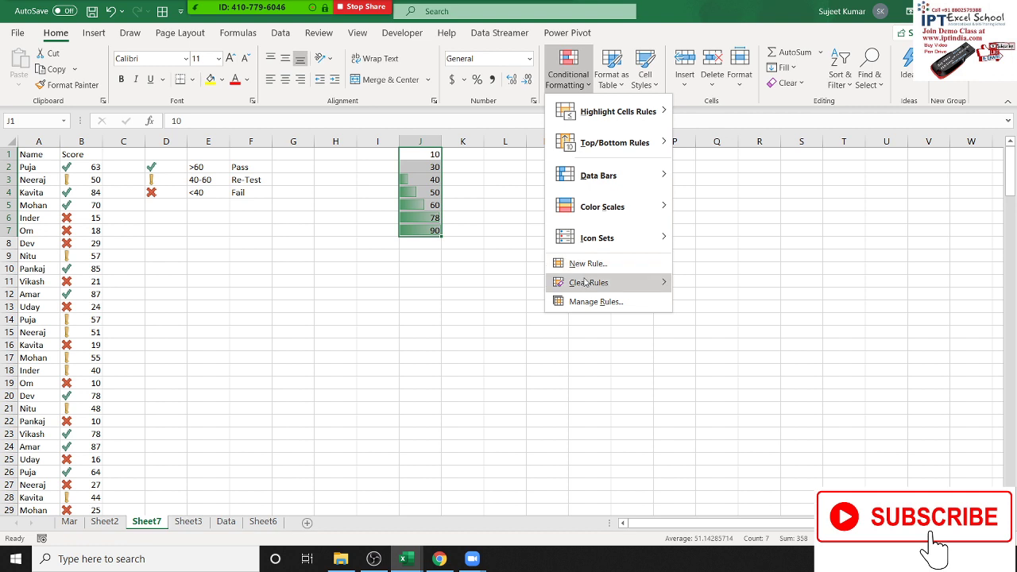
click(704, 302)
click(568, 70)
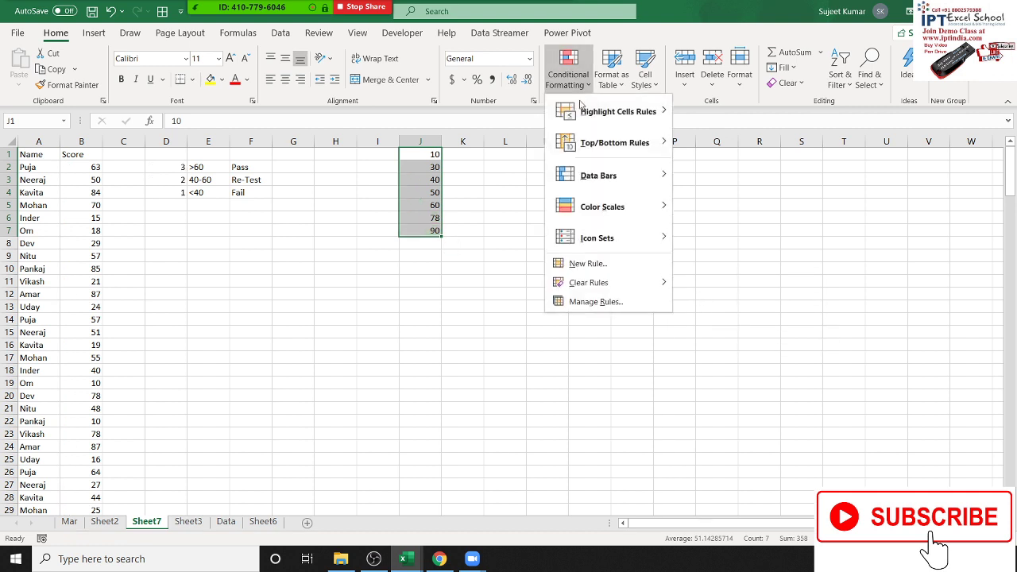
key(Escape)
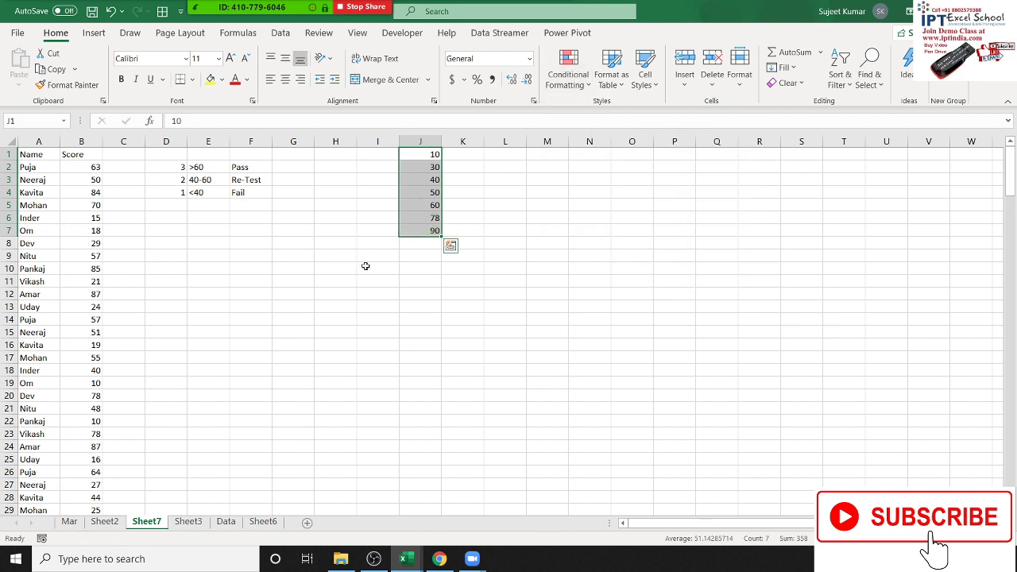
key(ctrl+z)
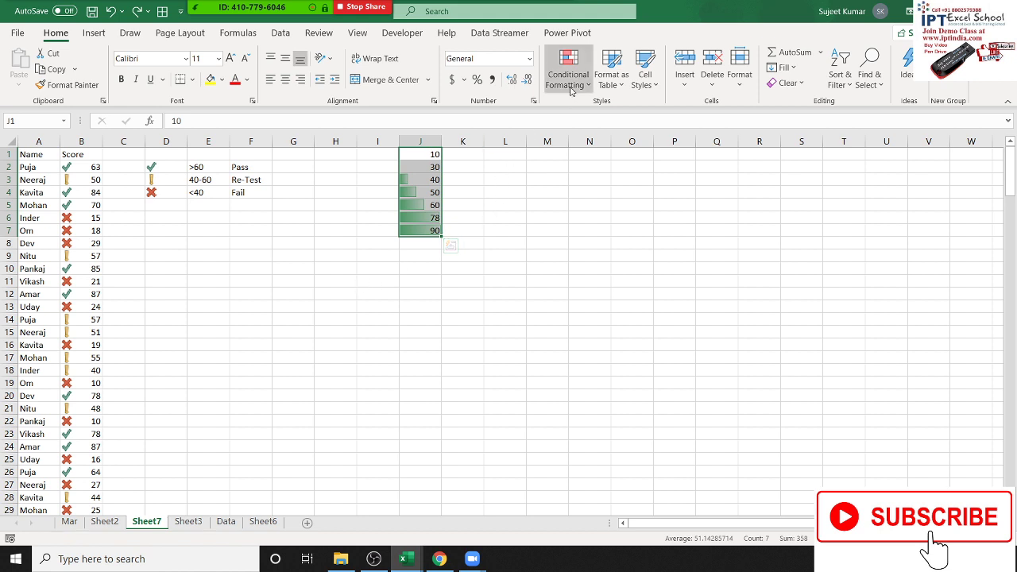
Replace J1:J7's data bars with a Red-Yellow-Green colour scale.
click(569, 88)
mouse_move(622, 285)
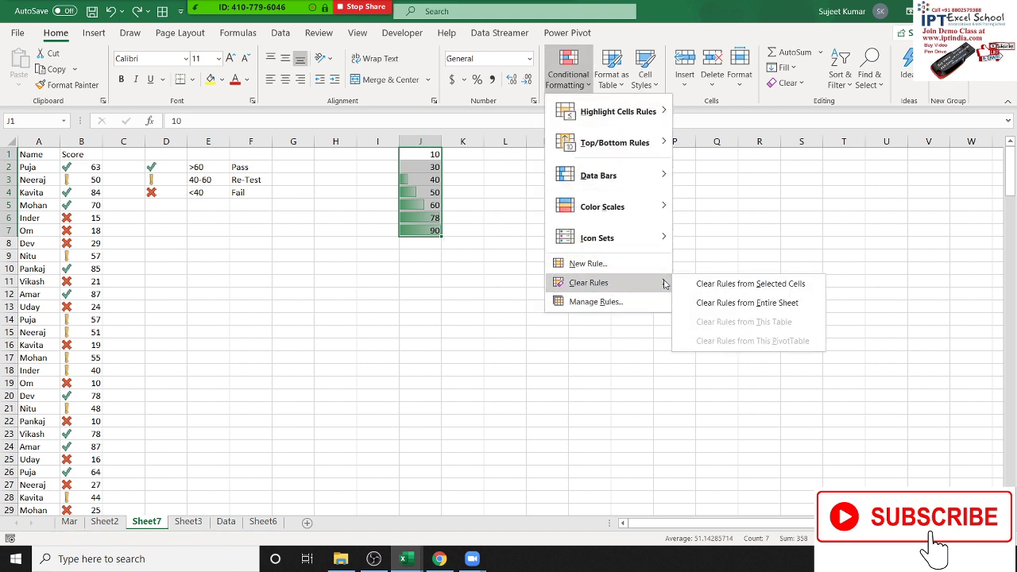
click(722, 291)
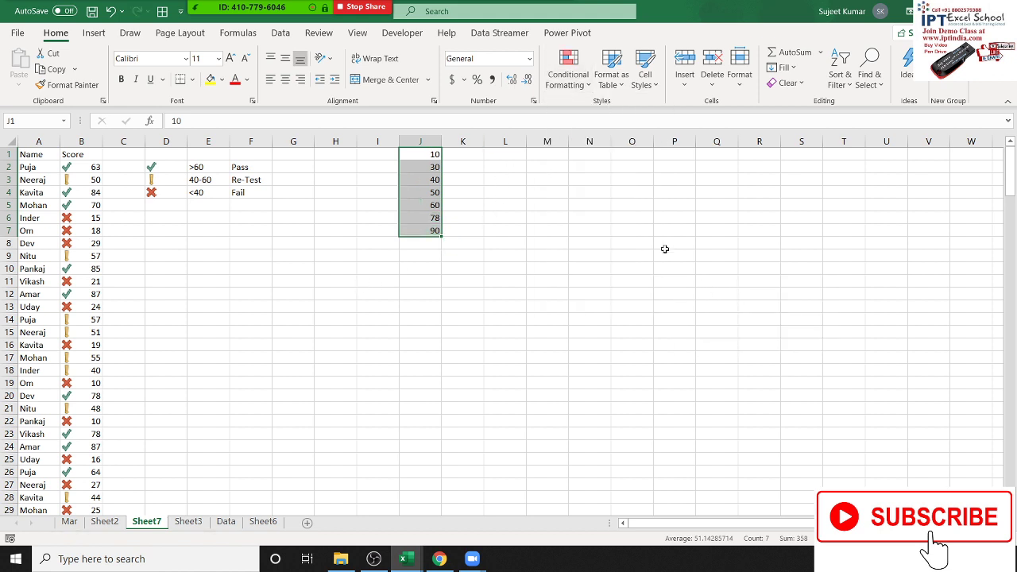
click(568, 79)
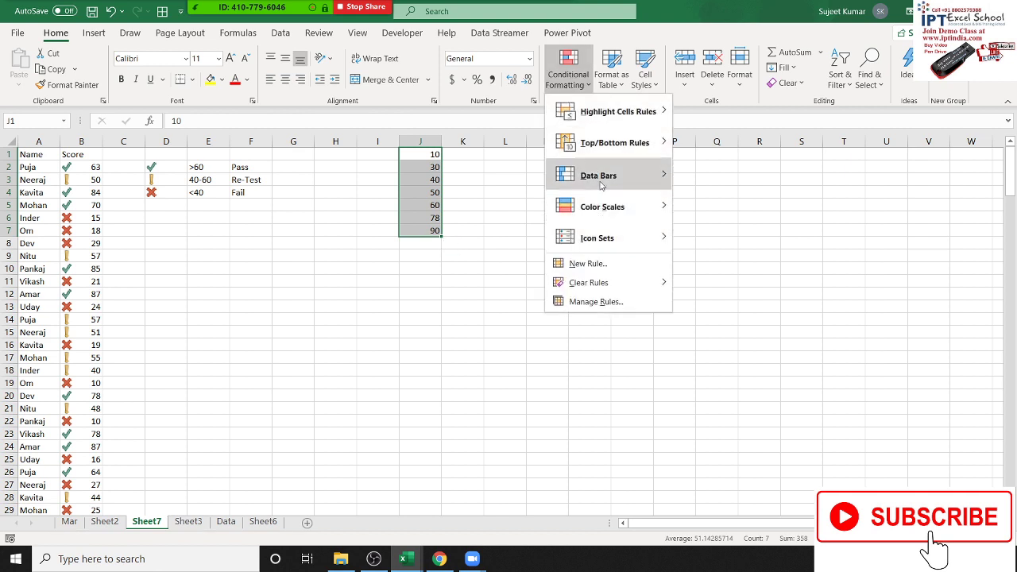
mouse_move(597, 242)
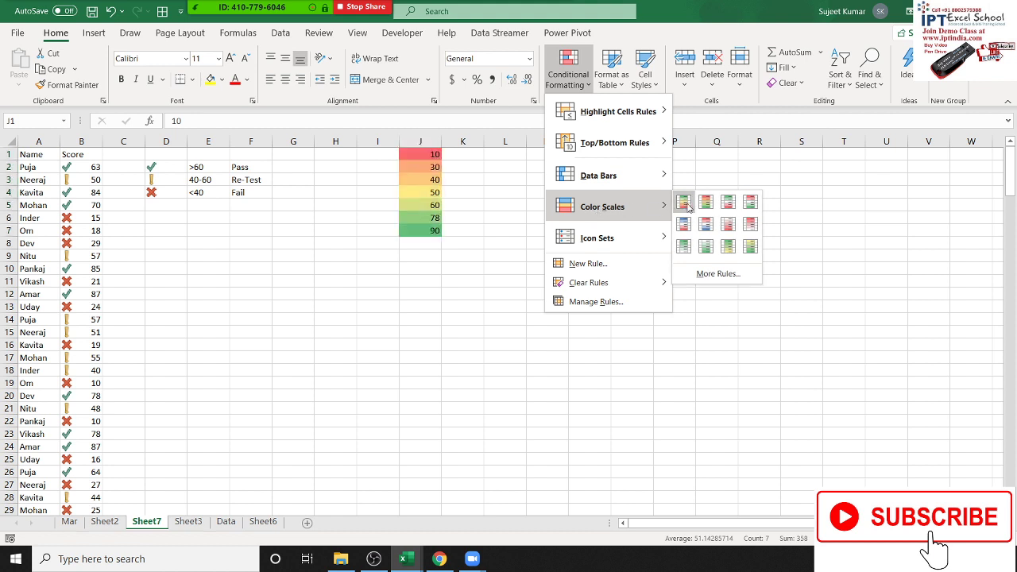
click(682, 202)
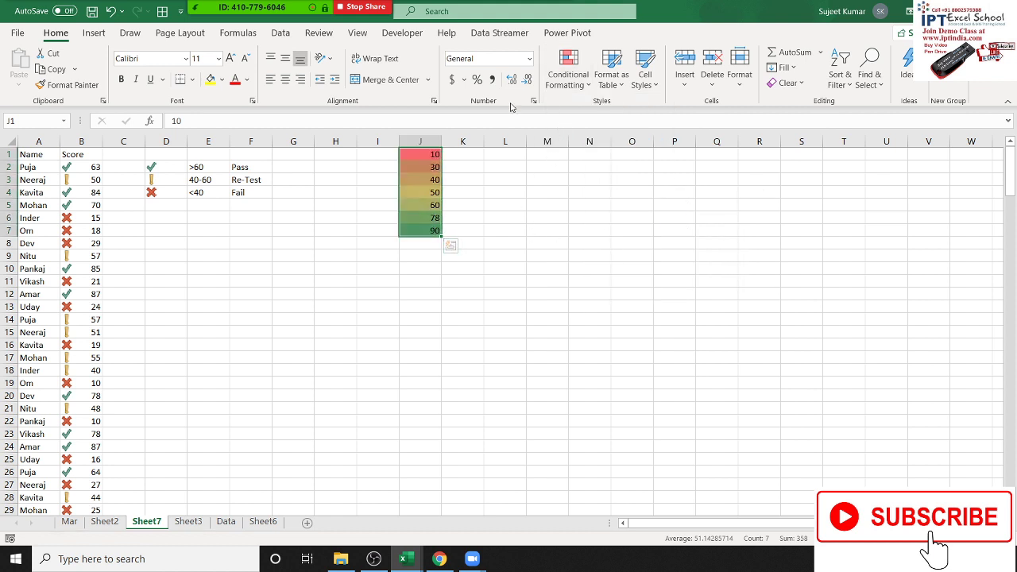
click(567, 79)
Open the colour scale rule and set its minimum to Number 30 in bright red.
click(612, 302)
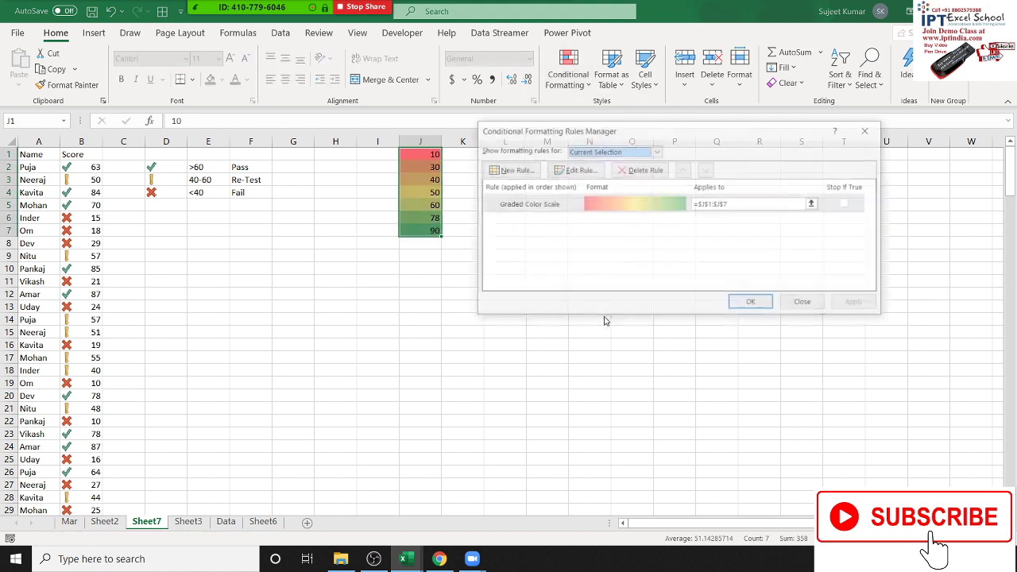
click(556, 205)
click(570, 170)
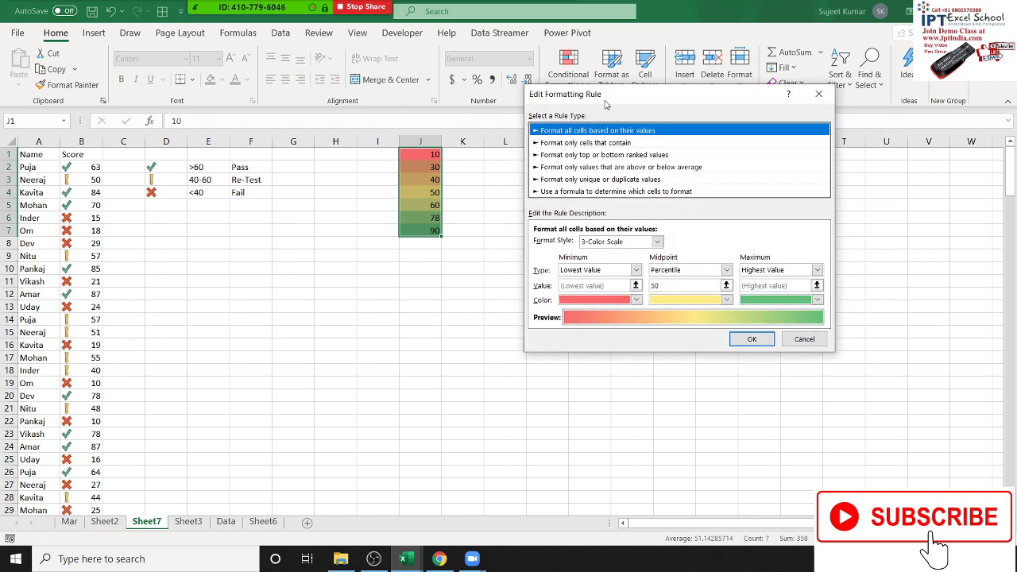
drag(605, 104, 646, 89)
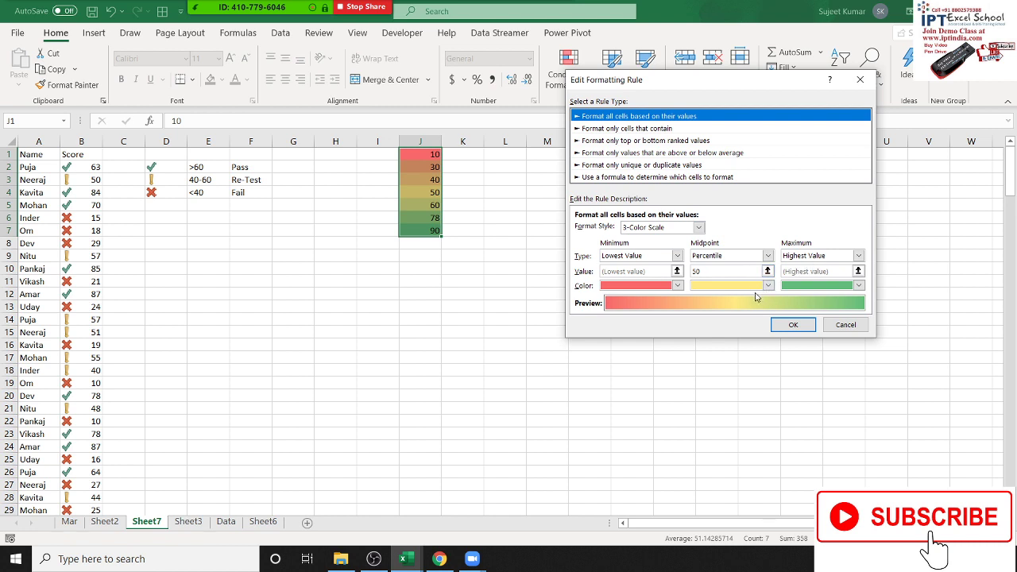
click(677, 256)
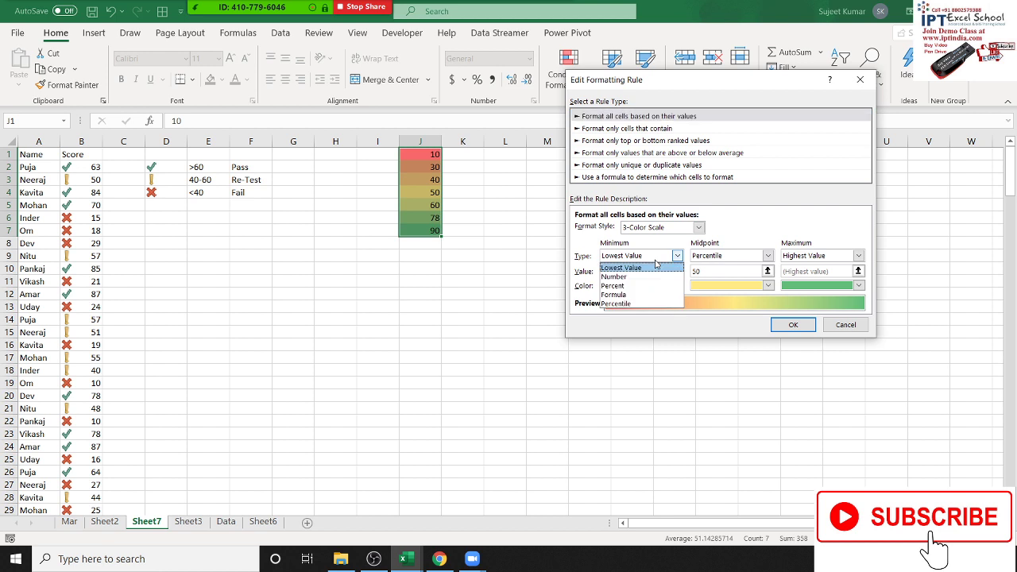
click(649, 277)
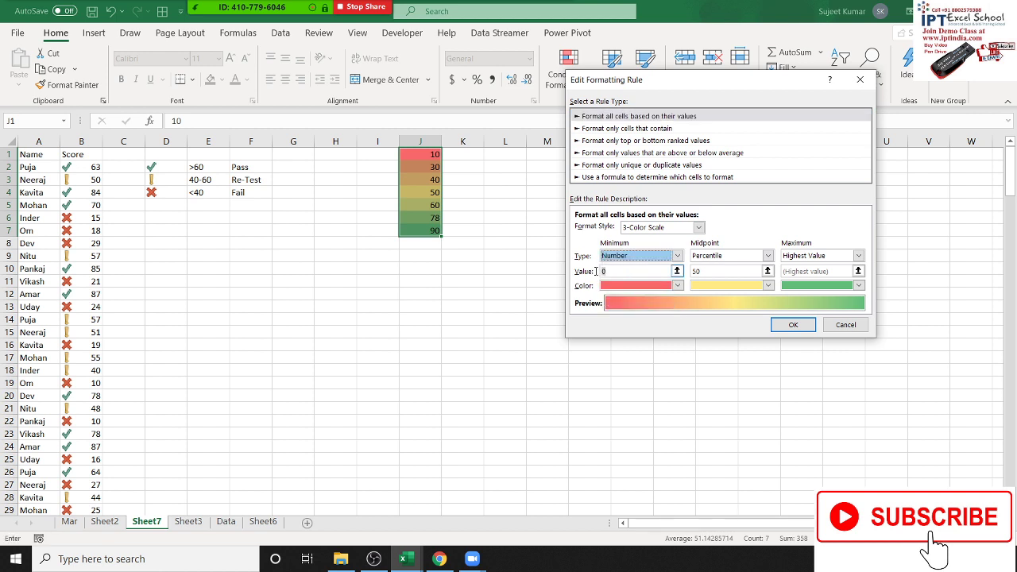
click(602, 272)
text(3)
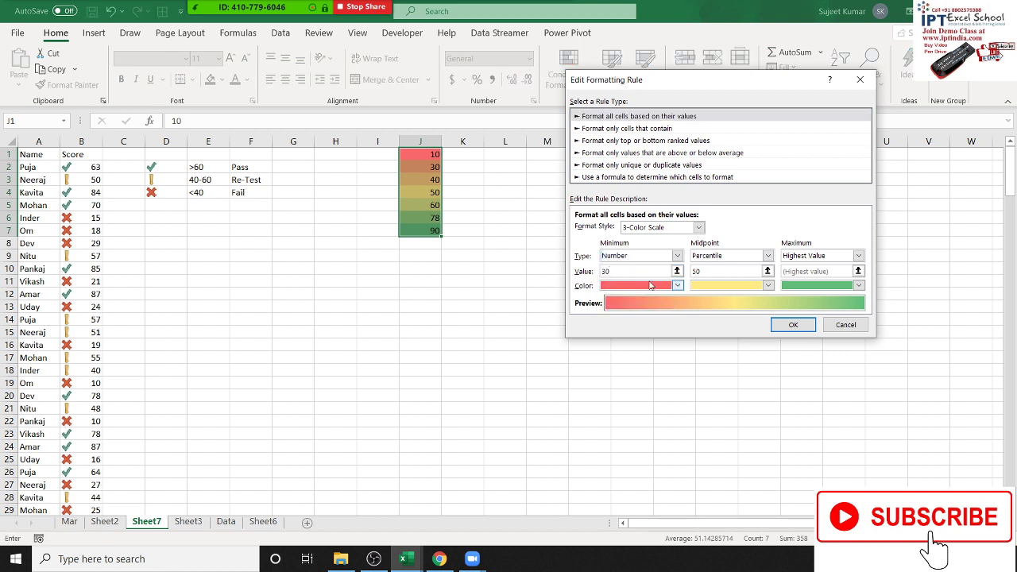
click(677, 285)
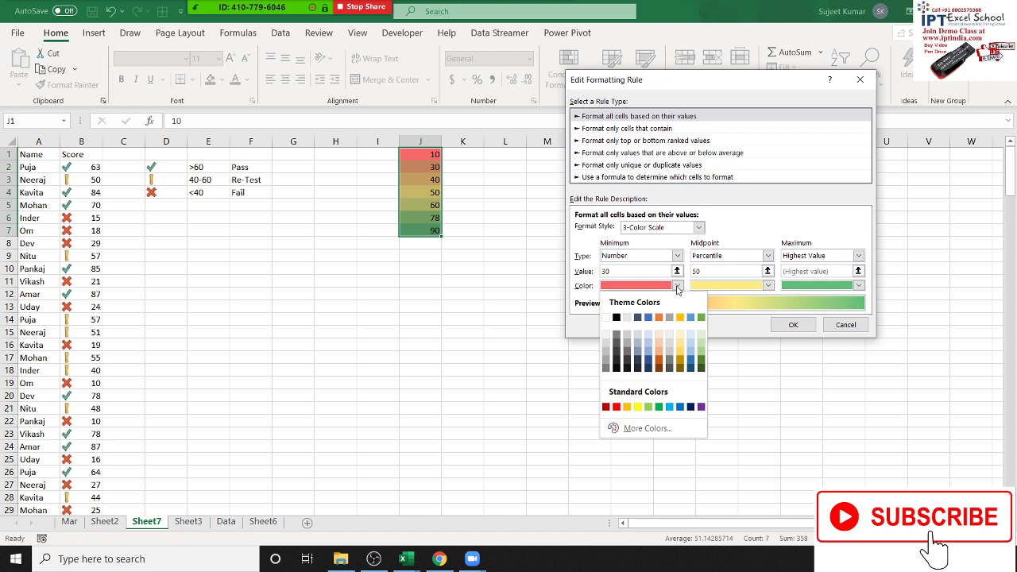
click(616, 407)
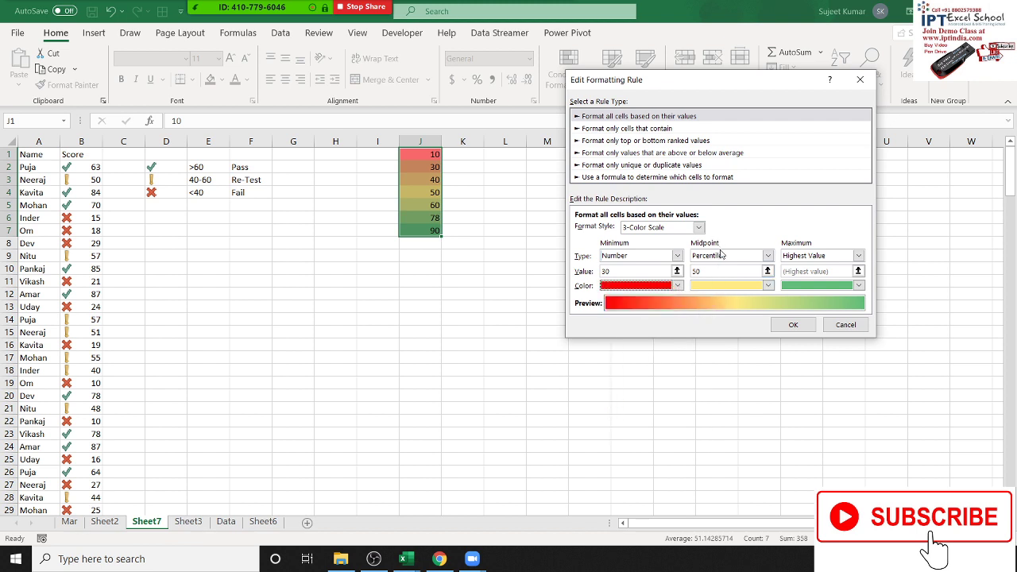
Set the colour scale midpoint to Number 50 in dark blue.
click(767, 255)
click(727, 268)
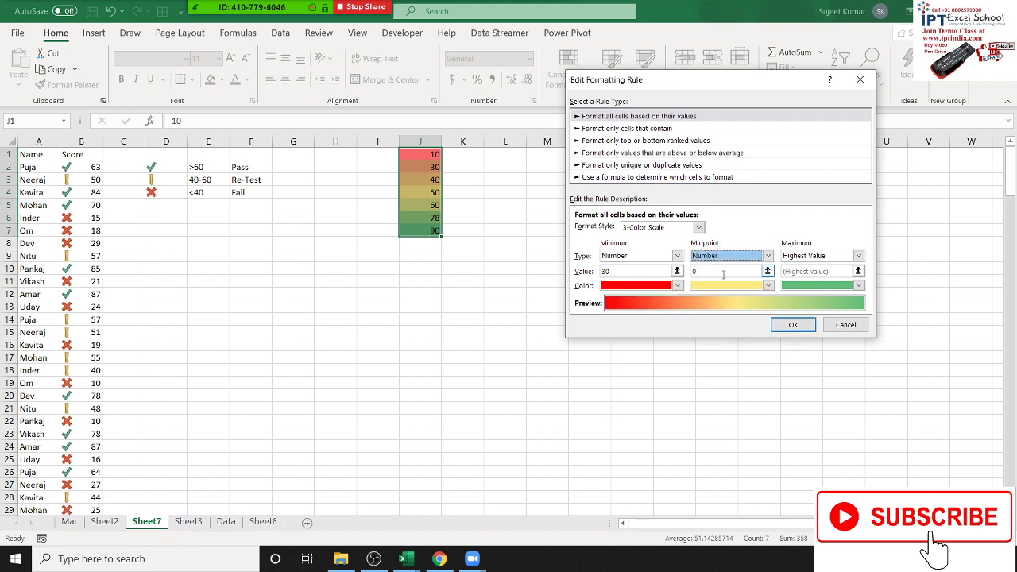
click(723, 272)
text(5)
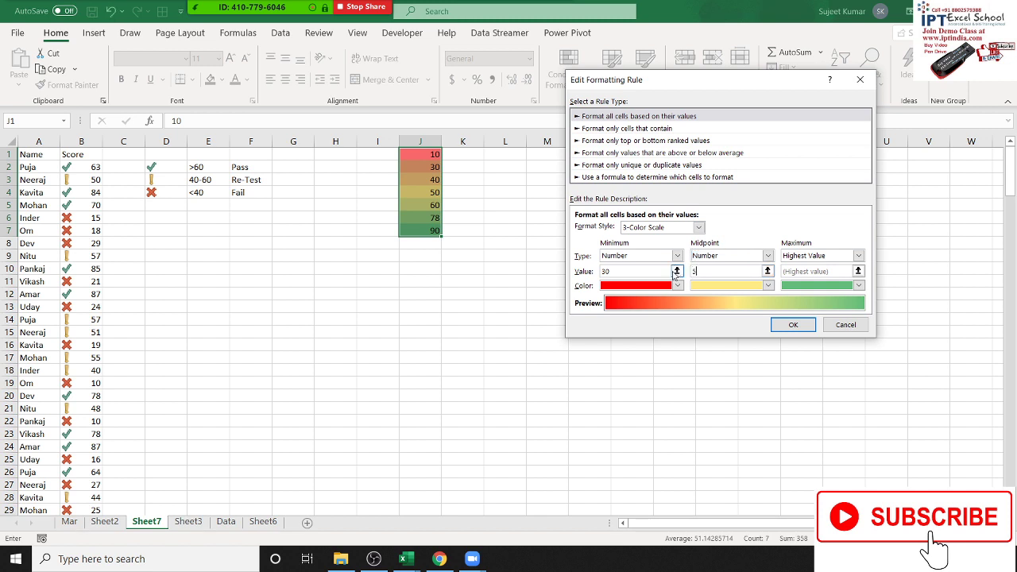
click(768, 286)
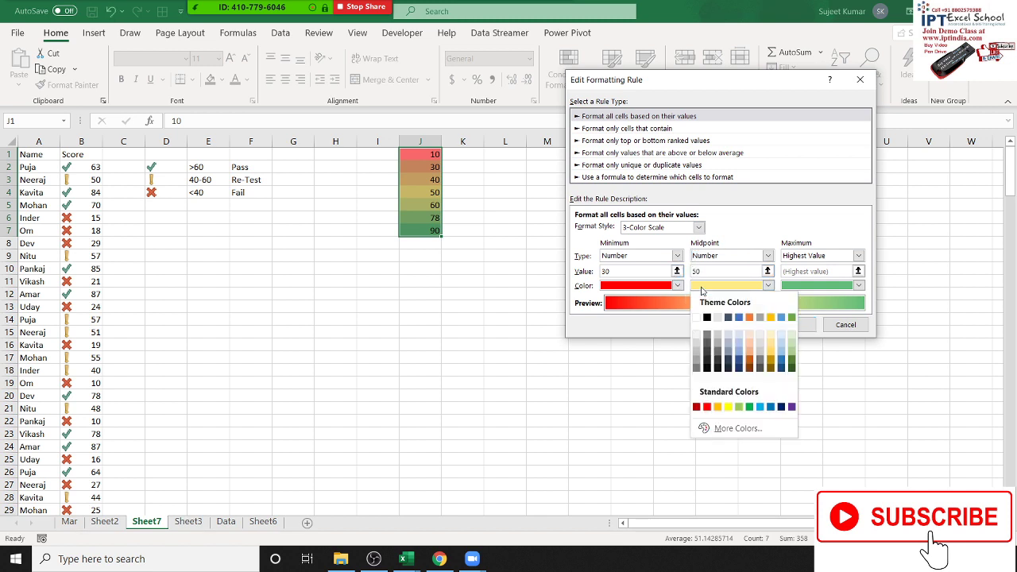
click(781, 407)
Set the maximum to Number 80 in light green and apply the rule.
click(858, 256)
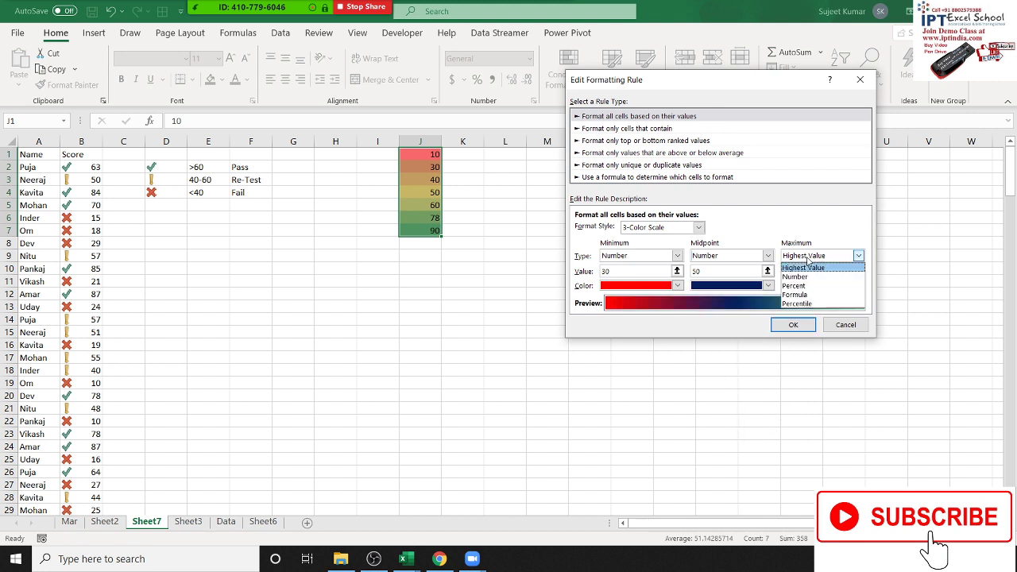
click(810, 277)
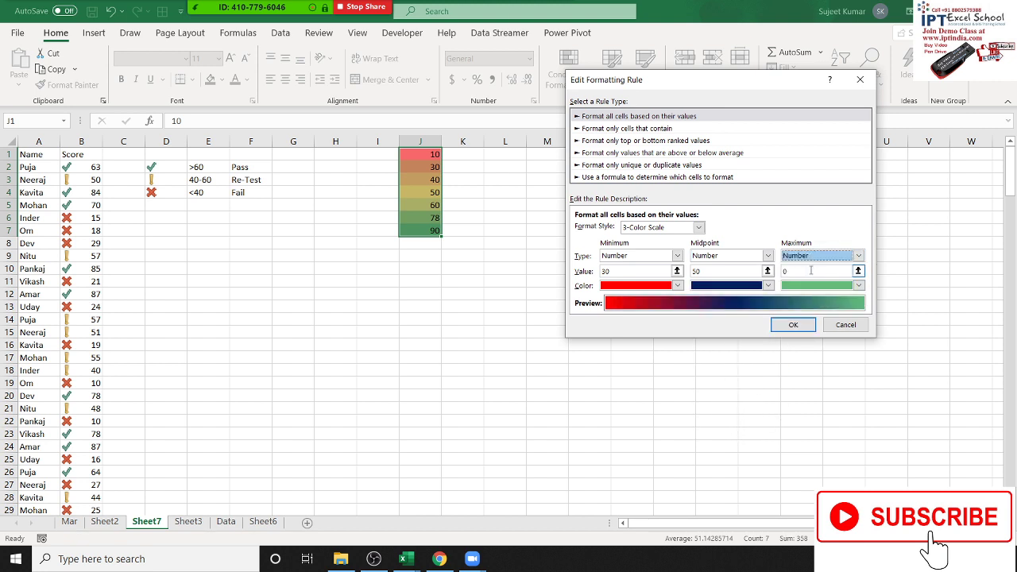
key(Tab)
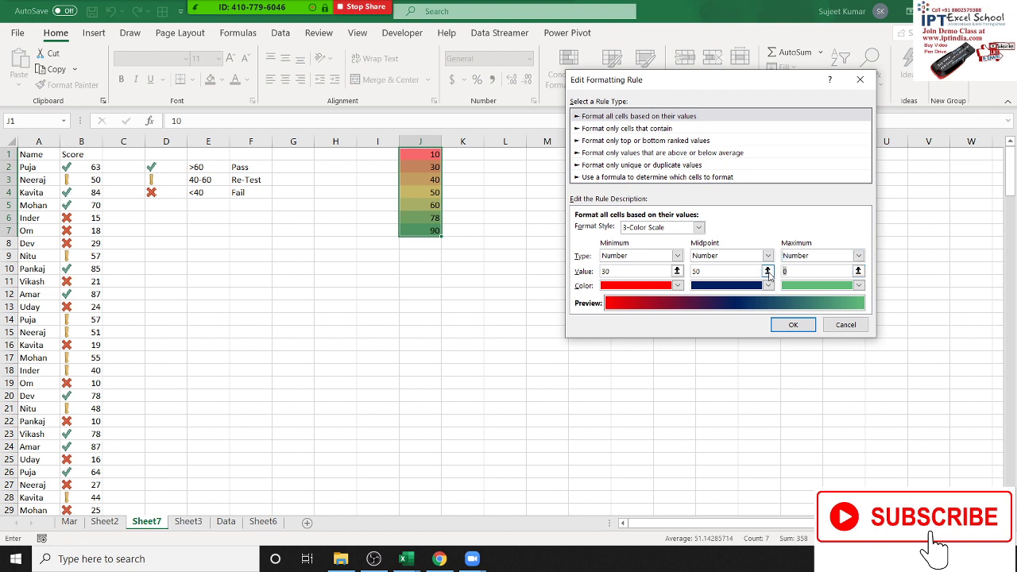
text(80)
click(858, 285)
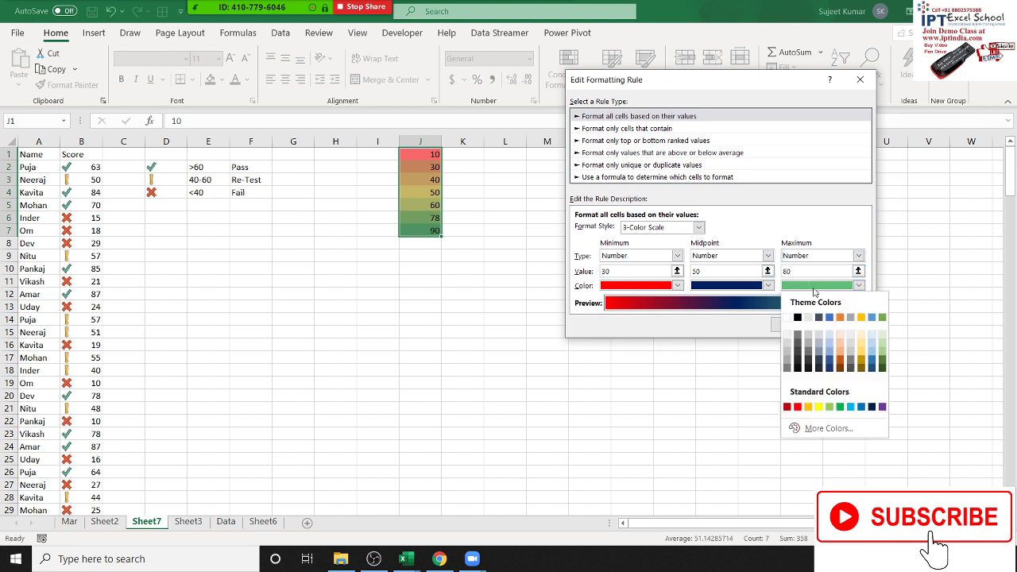
click(831, 407)
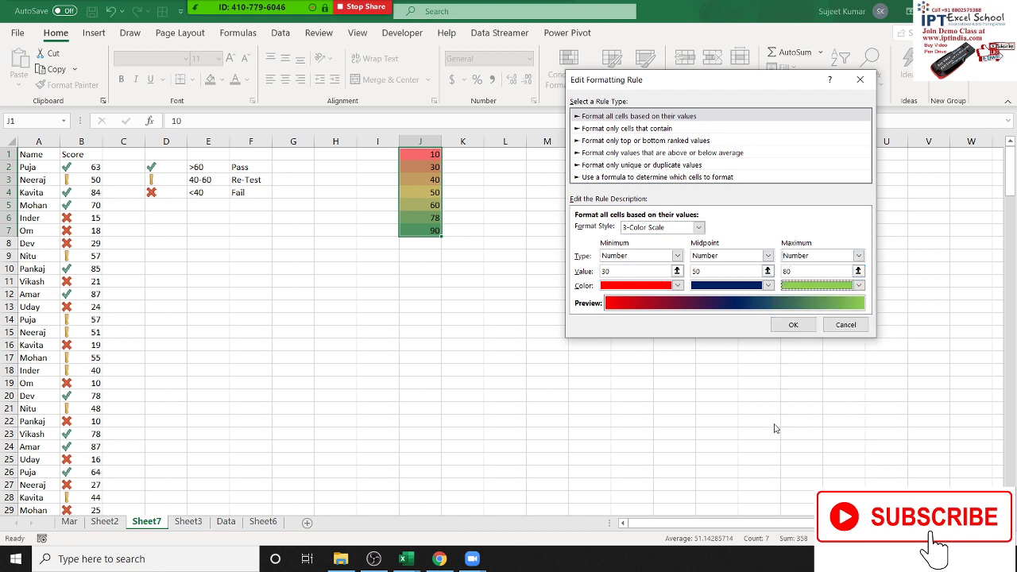
click(798, 325)
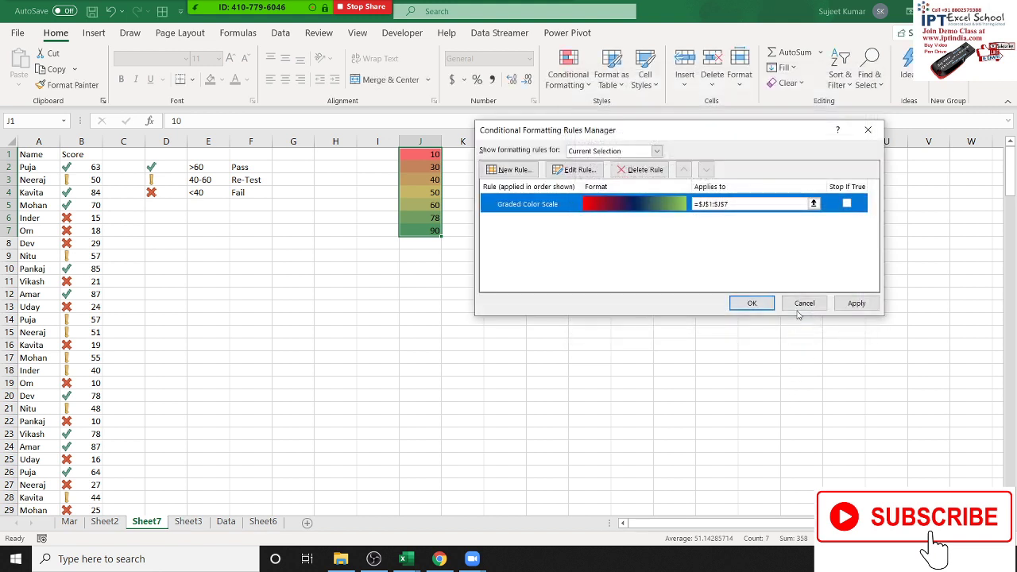
click(866, 309)
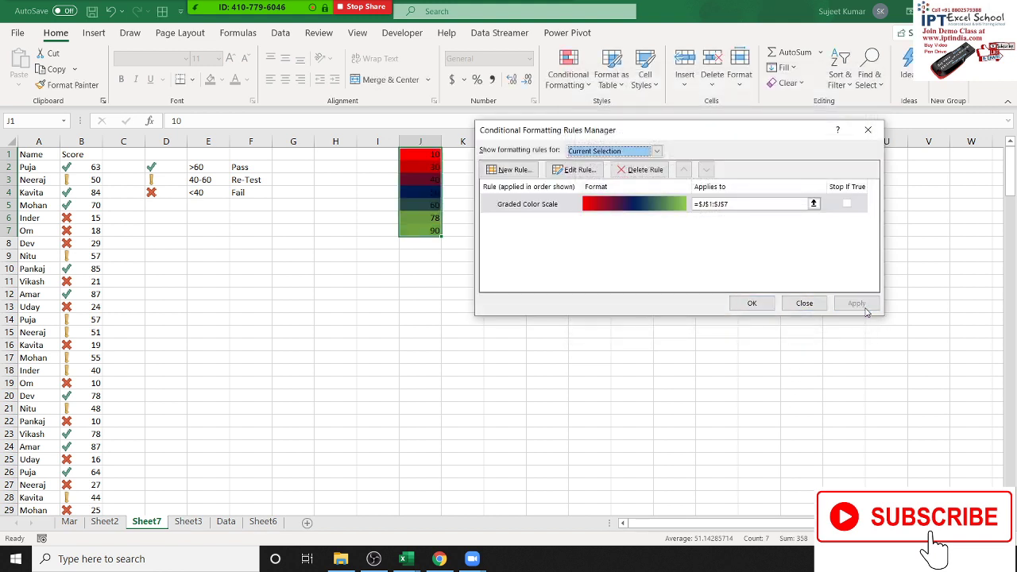
click(751, 304)
click(547, 280)
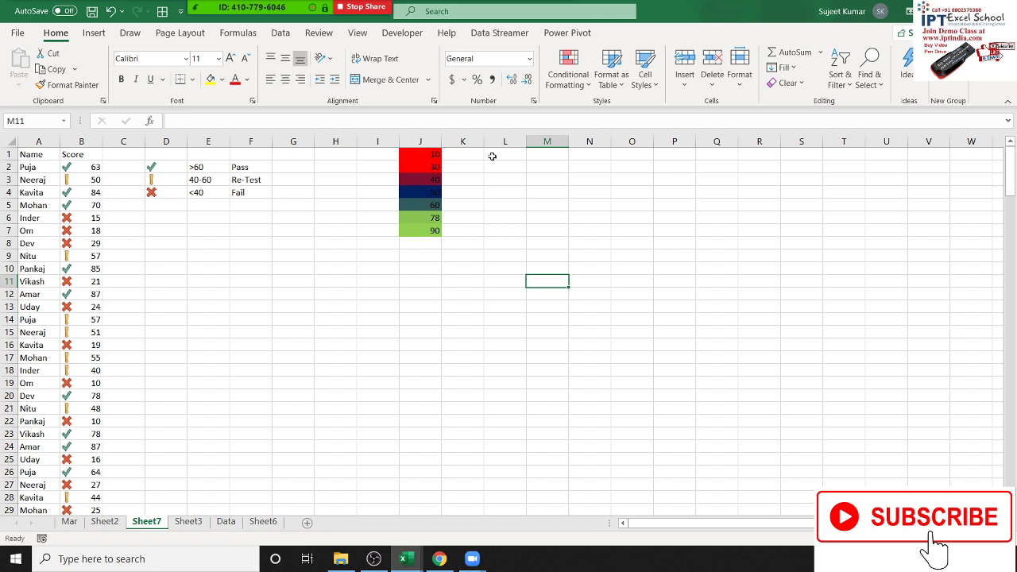
Point out the low J1:J3 and high J6:J7 colours, then show the Icon Sets gallery.
drag(426, 174, 426, 154)
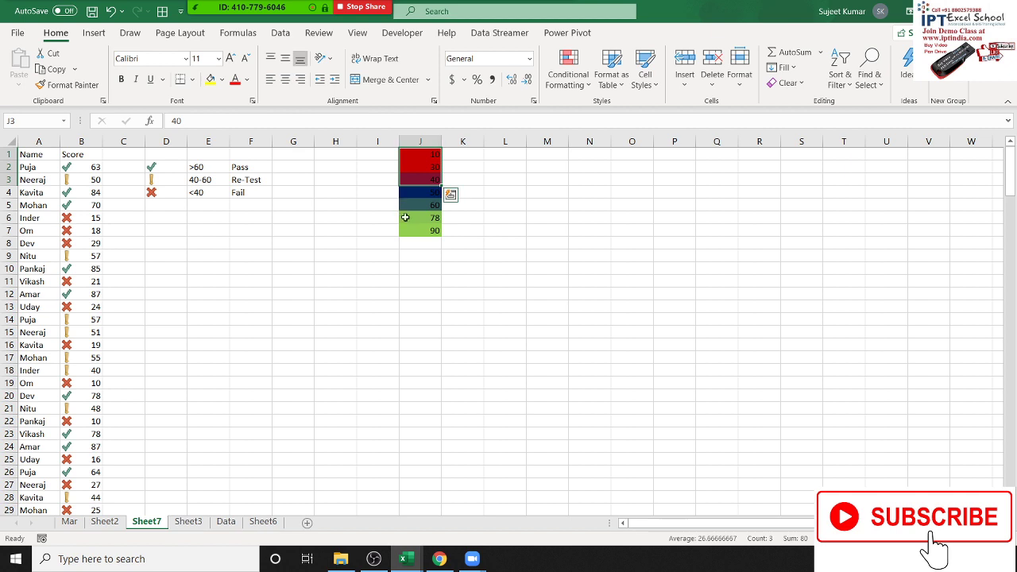
drag(414, 218, 413, 231)
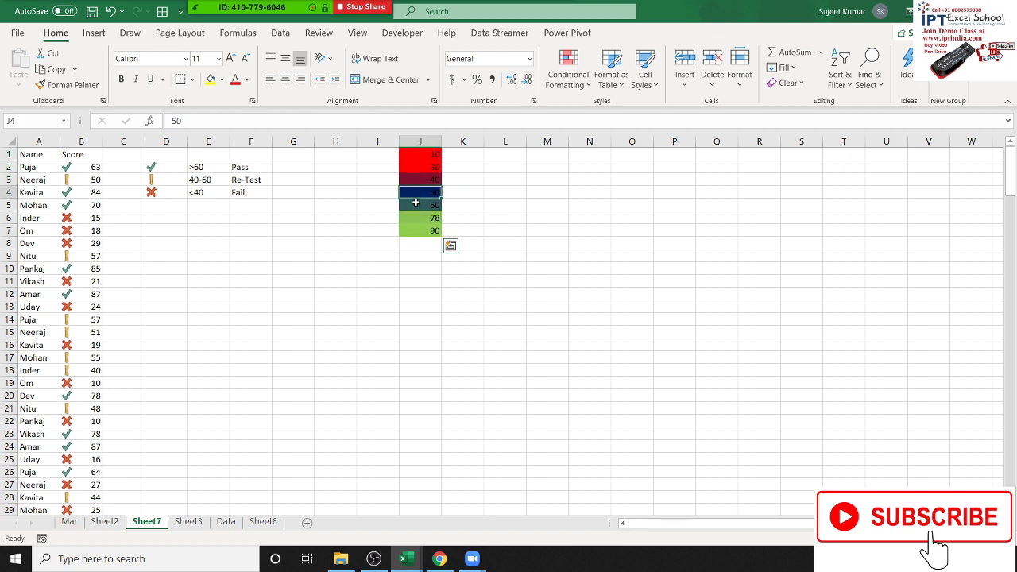
click(326, 251)
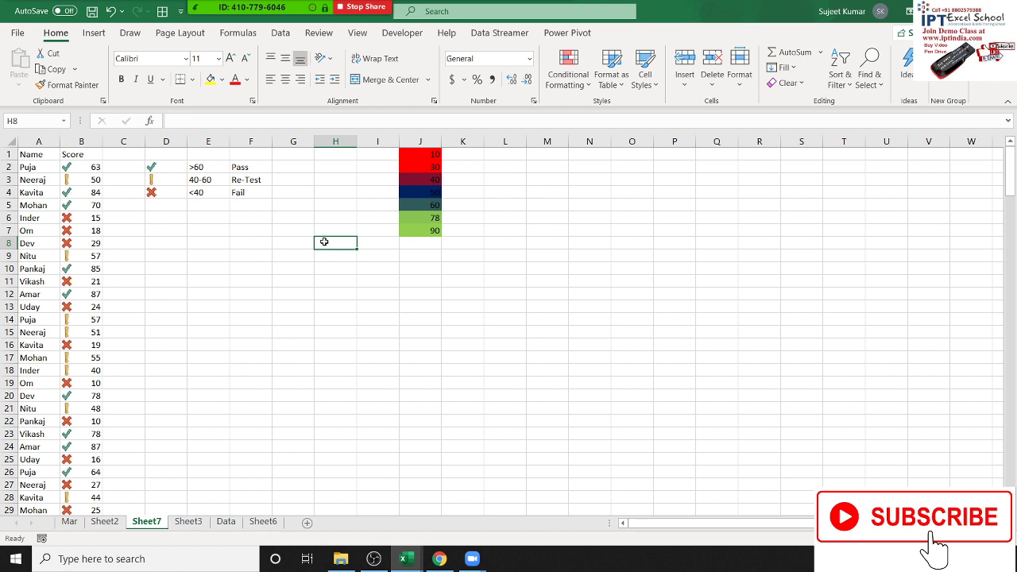
click(569, 70)
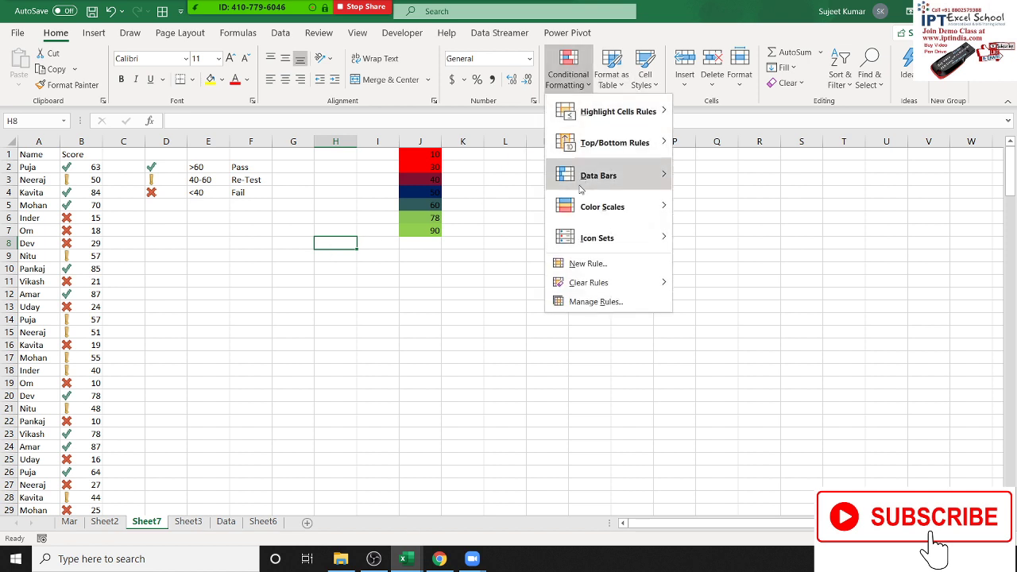
mouse_move(615, 239)
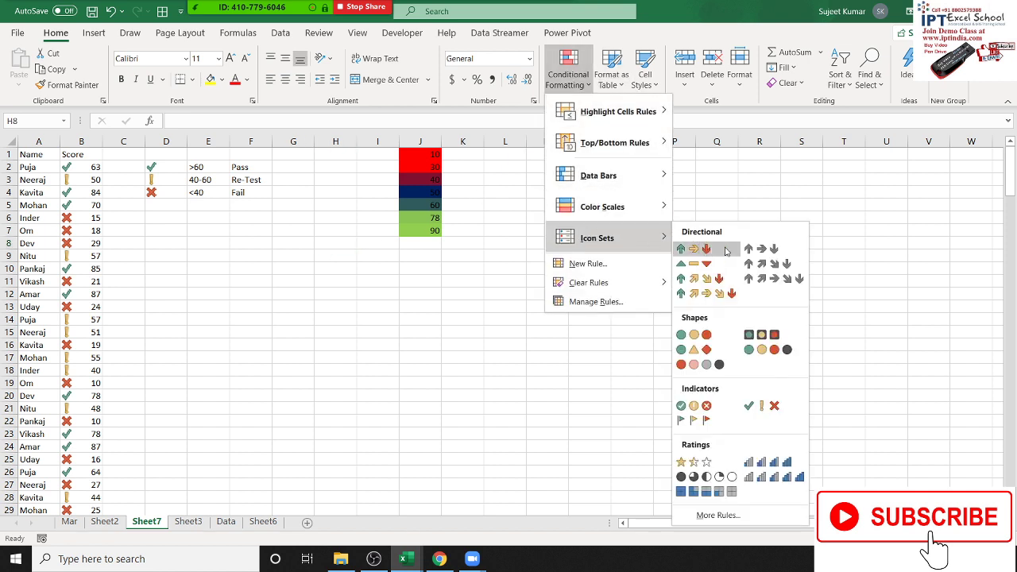
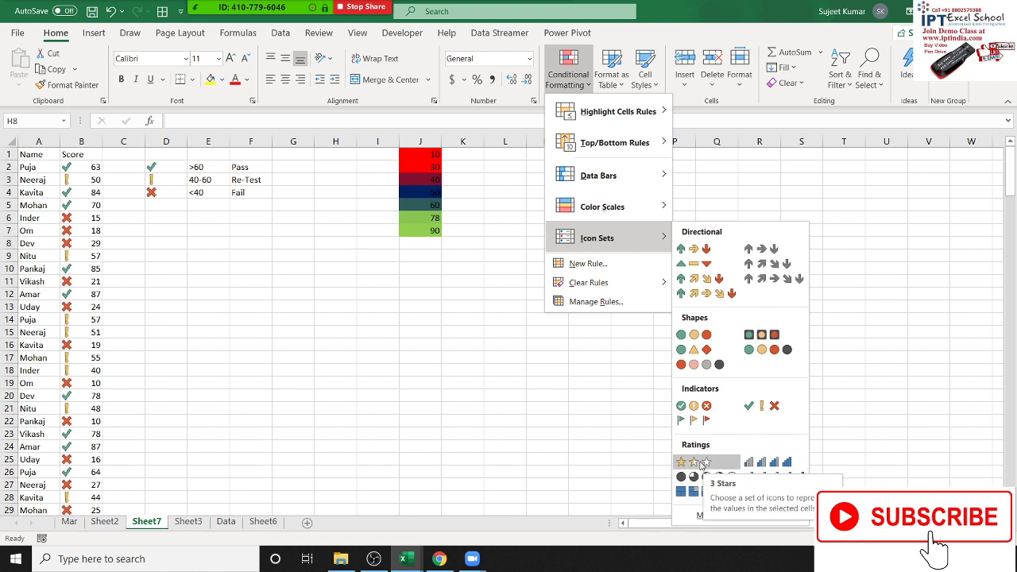
Close the Conditional Formatting menu and enter the header Rate in cell M1.
click(699, 465)
click(252, 270)
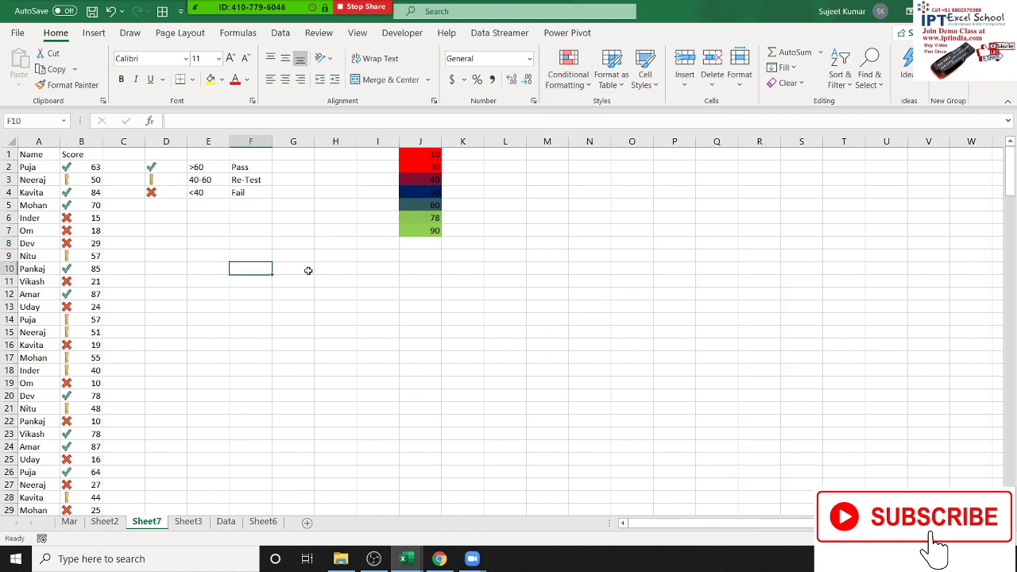
click(546, 155)
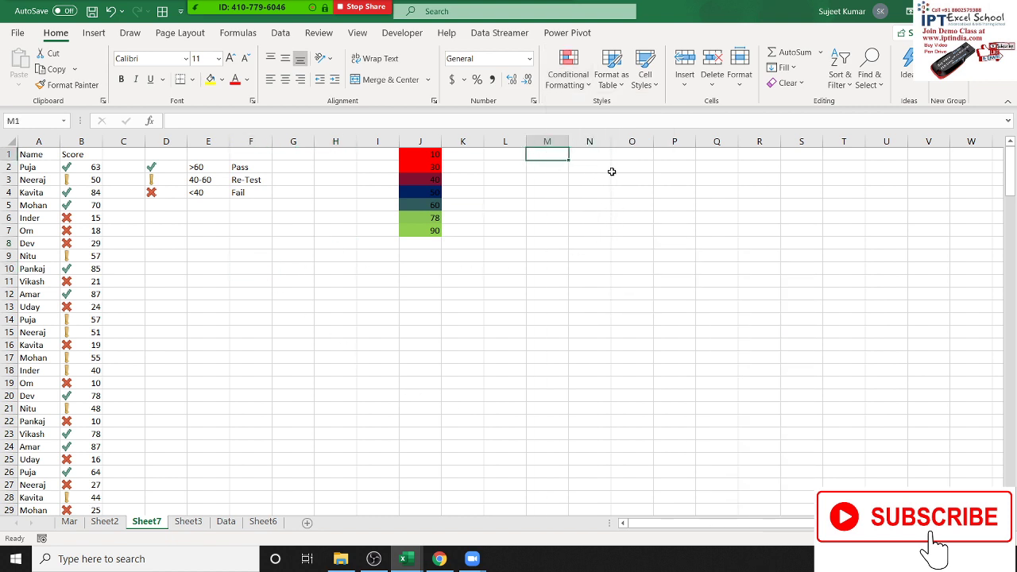
text(Rate)
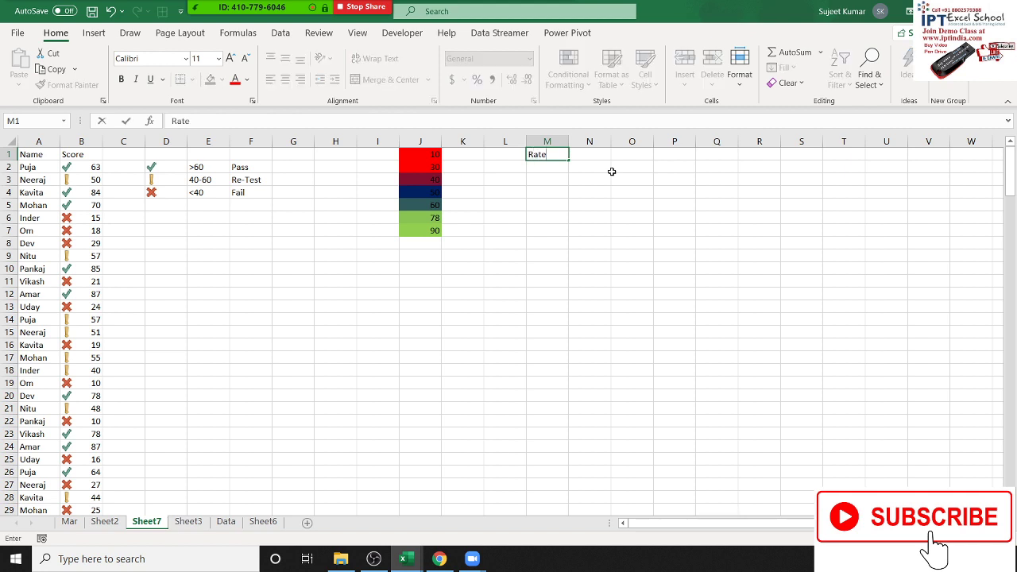
key(Return)
Enter 5, 6, 8, 9, 10 and 80 in M2:M7, then select those values.
text(5)
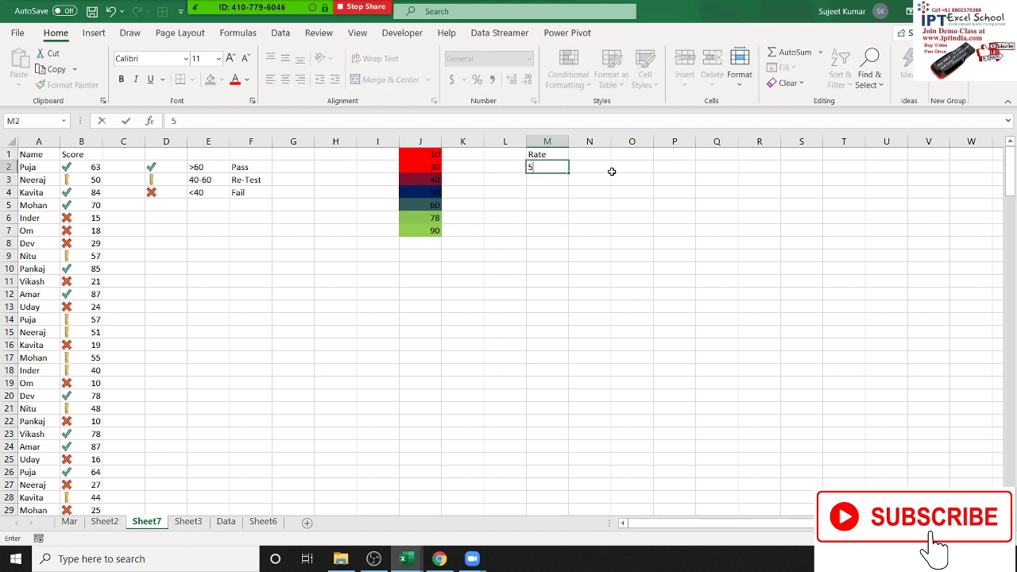
key(Return)
text(6)
key(Return)
text(8)
key(Return)
text(9)
key(Return)
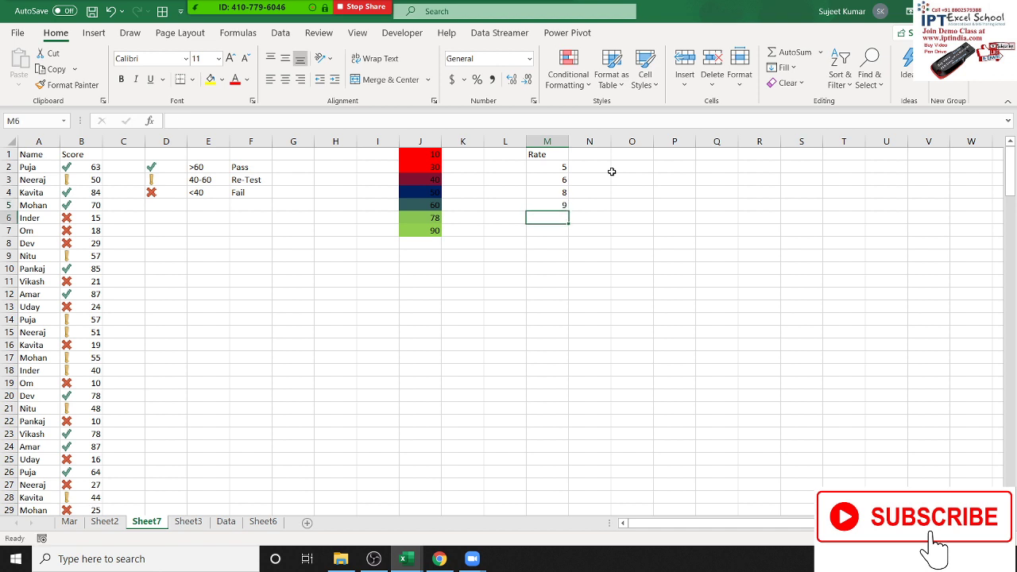
text(10)
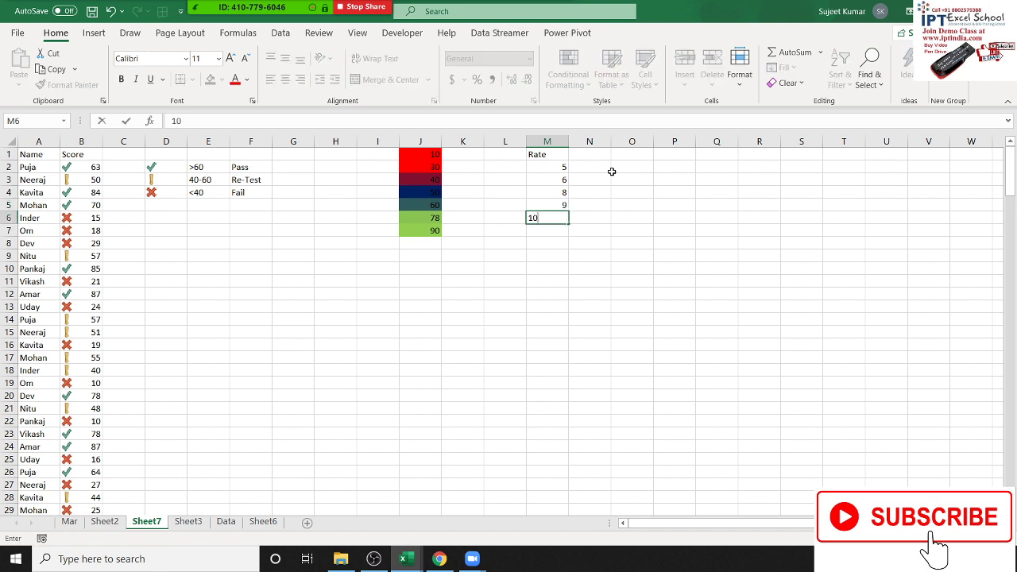
key(Return)
text(8)
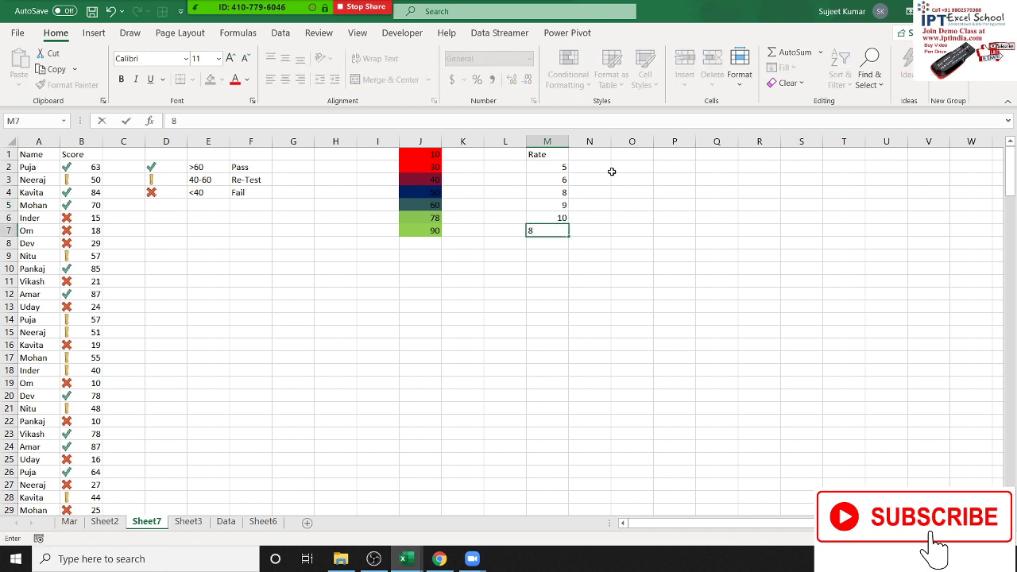
text(0)
key(Return)
drag(562, 167, 560, 236)
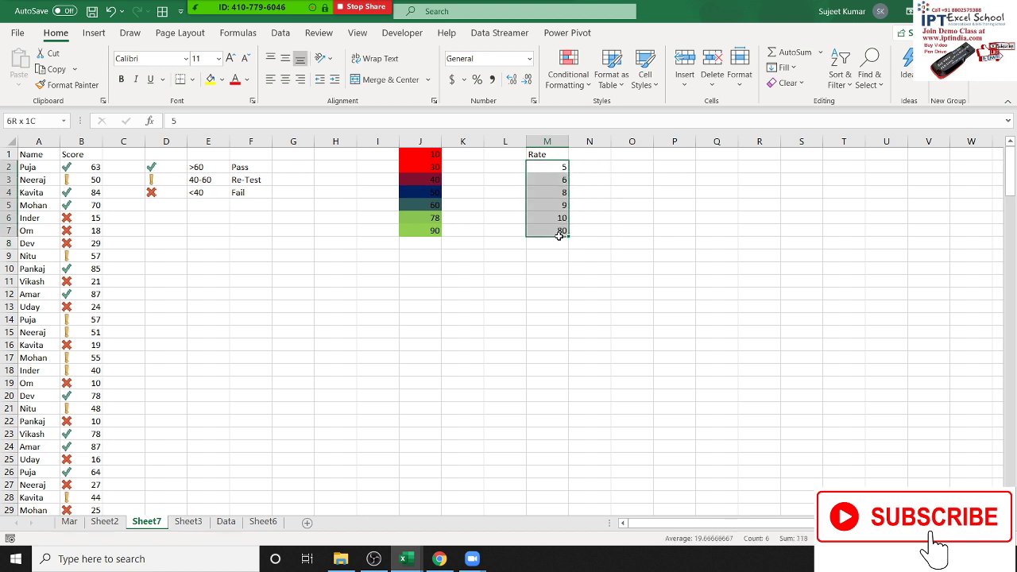
Apply the 3 Stars icon set to the Rate values in M2:M7.
click(568, 73)
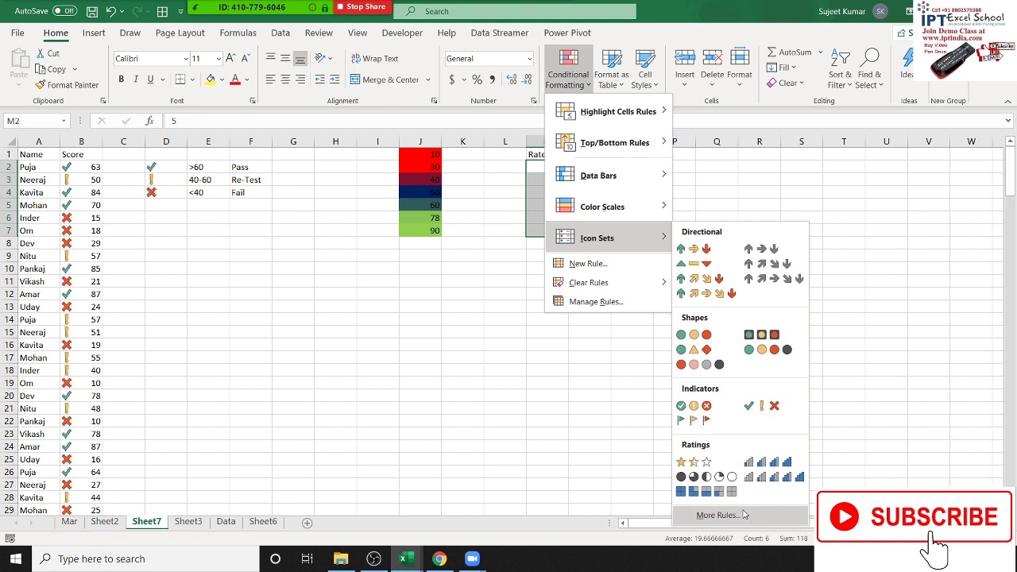
click(706, 467)
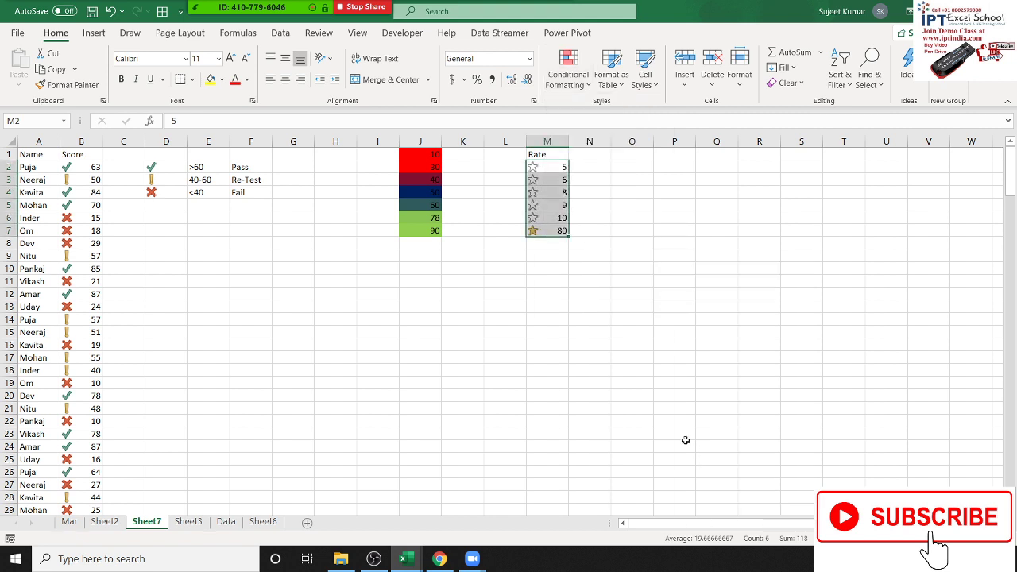
click(557, 294)
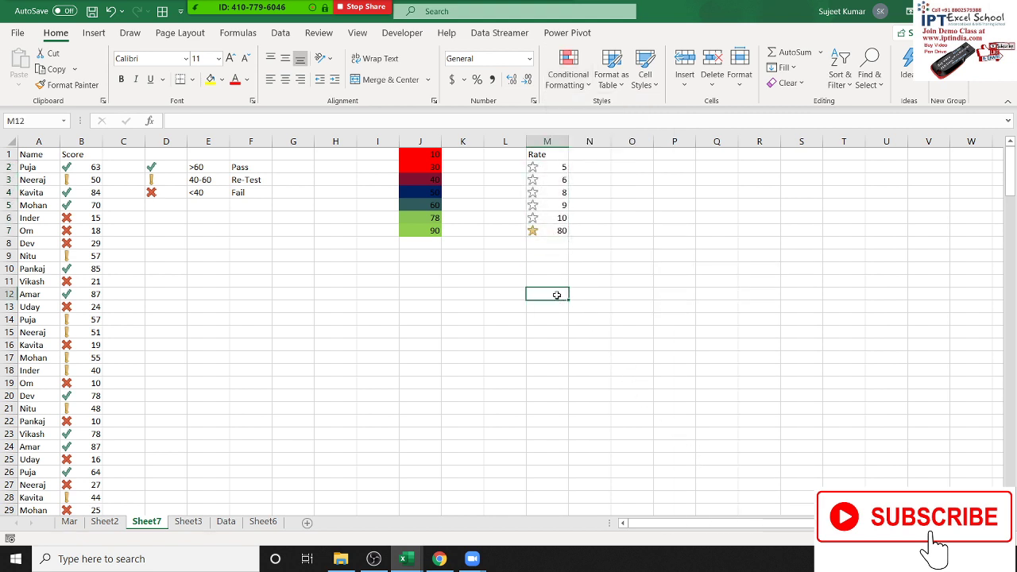
Change M7 from 80 to 8 so the stars recalculate.
click(566, 231)
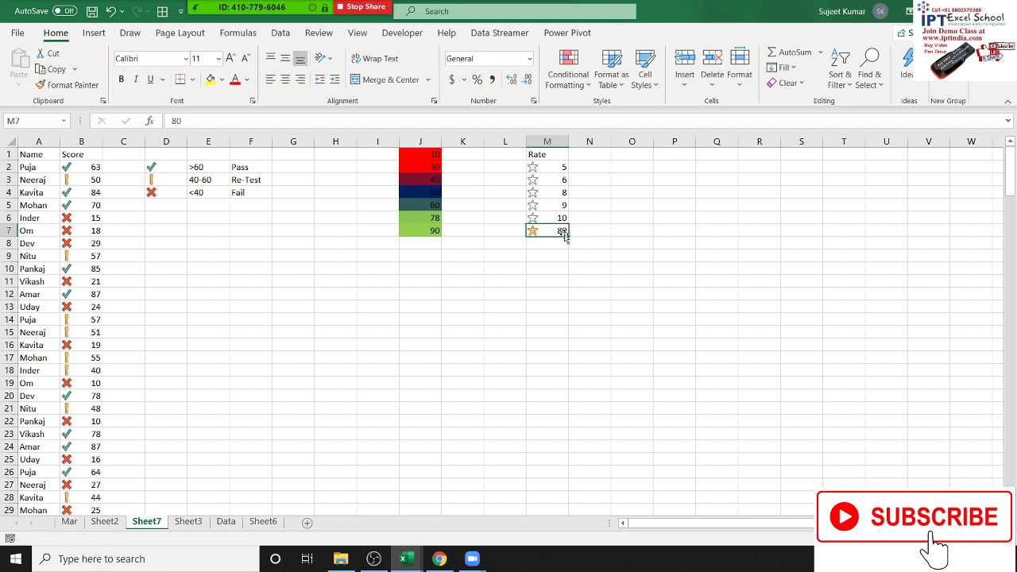
text(8)
key(Return)
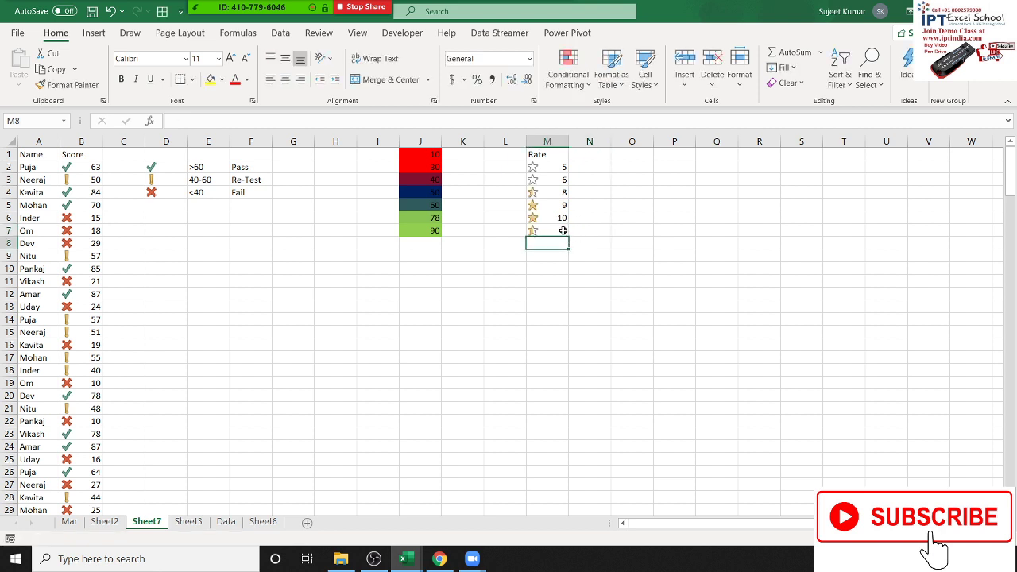
click(554, 181)
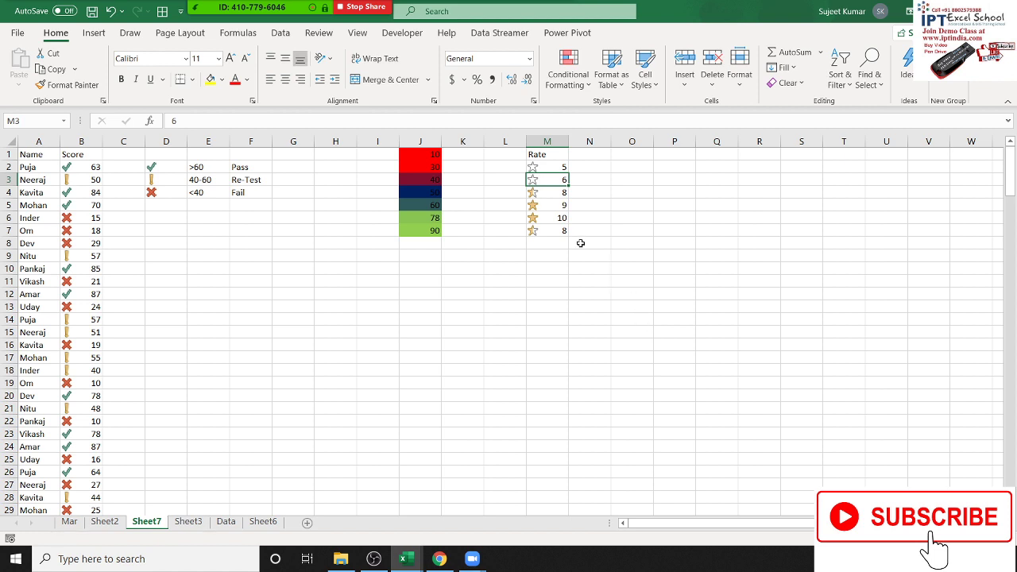
Delete all of column M, then open and dismiss the Conditional Formatting menu unused.
click(547, 141)
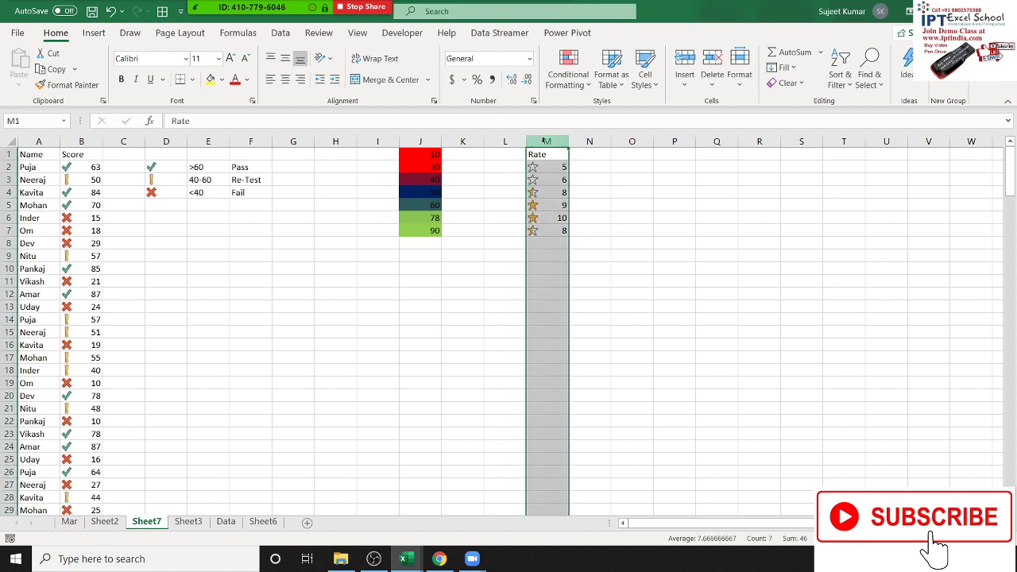
key(Delete)
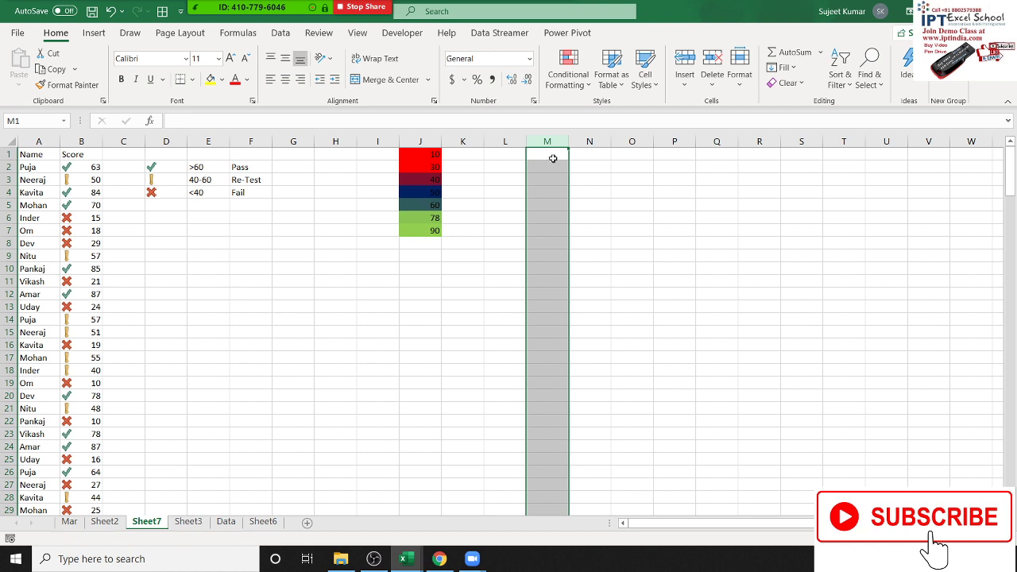
click(579, 91)
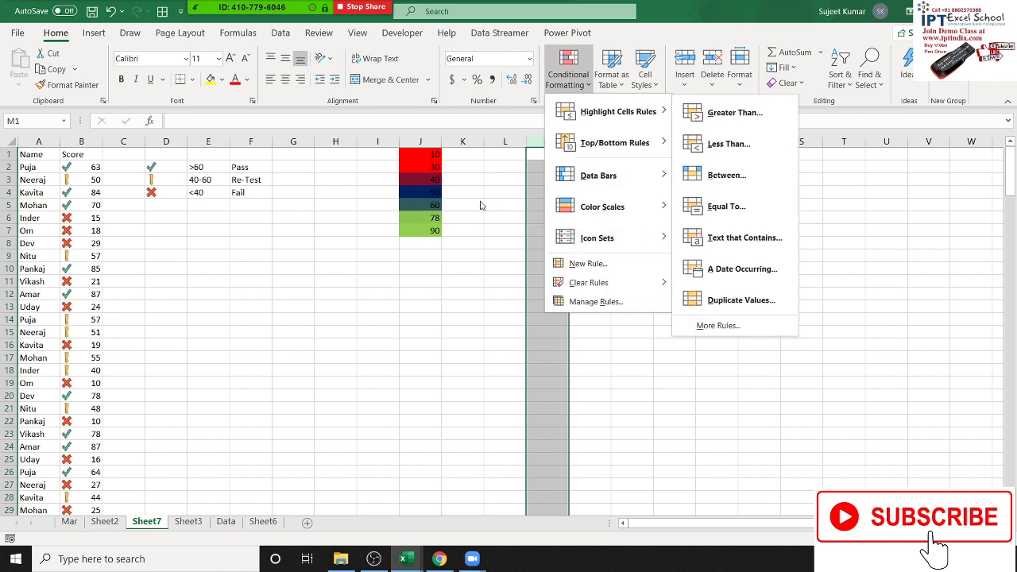
click(436, 199)
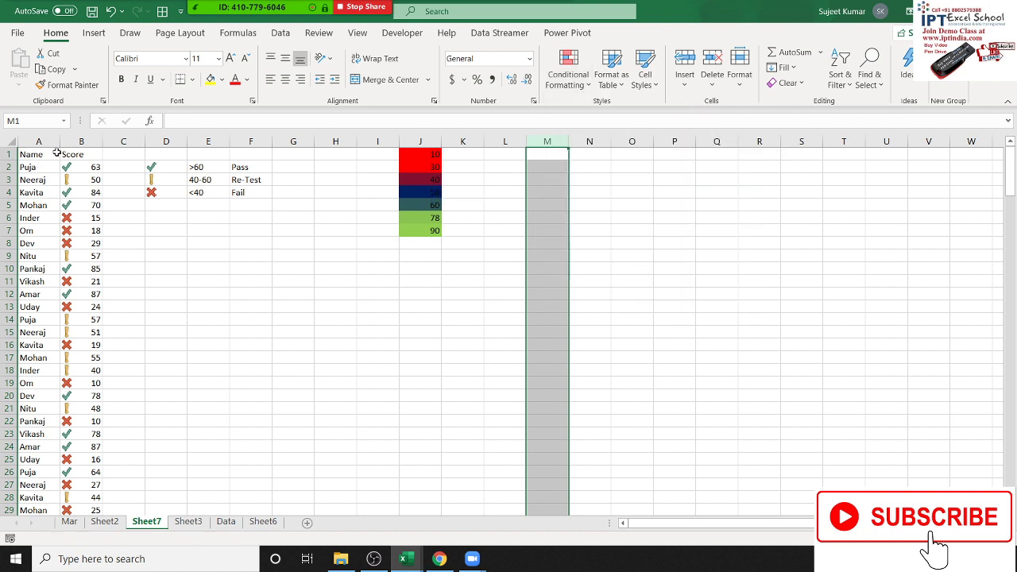
drag(66, 143, 66, 143)
click(568, 78)
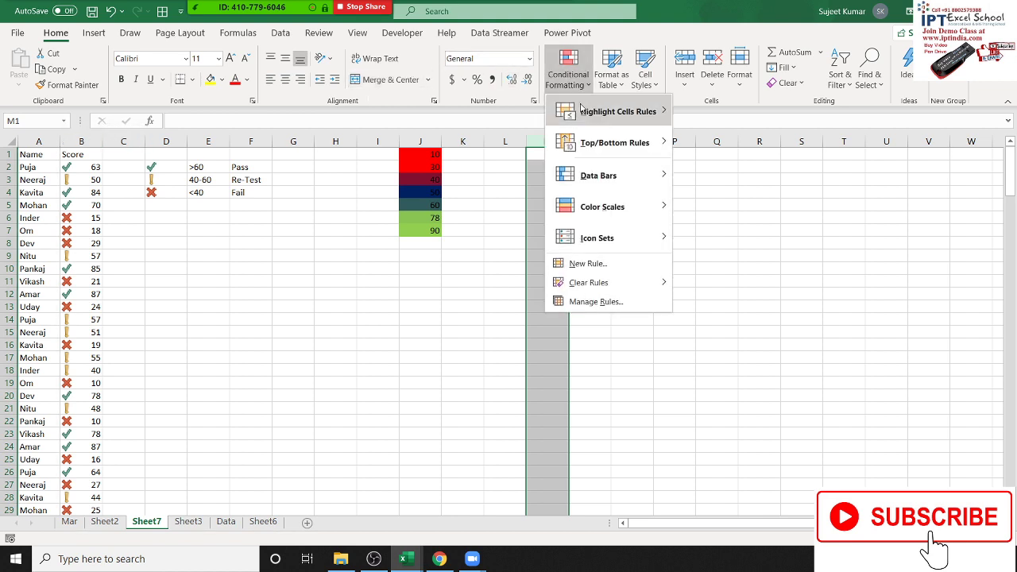
click(212, 366)
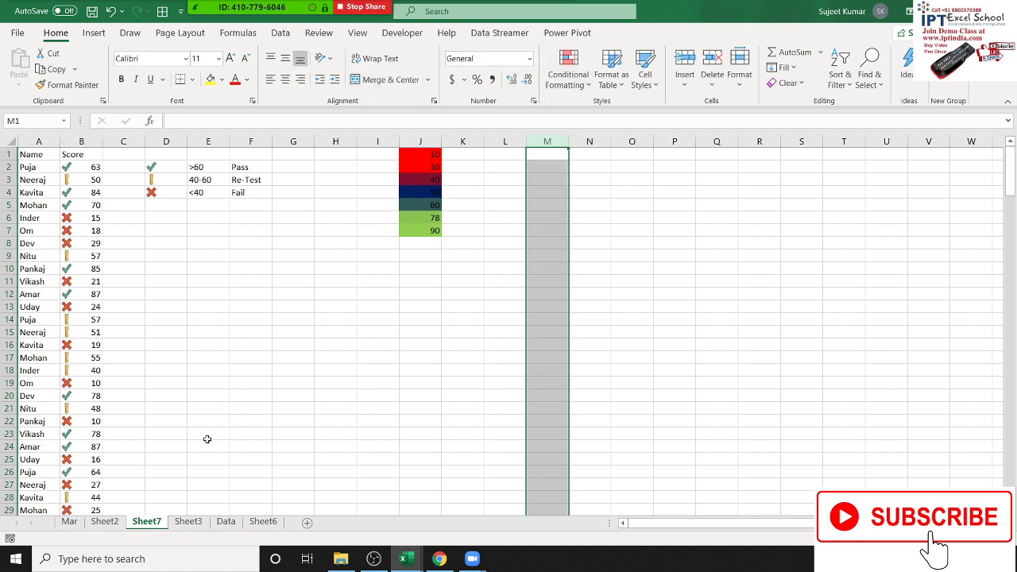
Switch to the Mar sheet and select rows of the random-number grid.
click(104, 522)
click(69, 521)
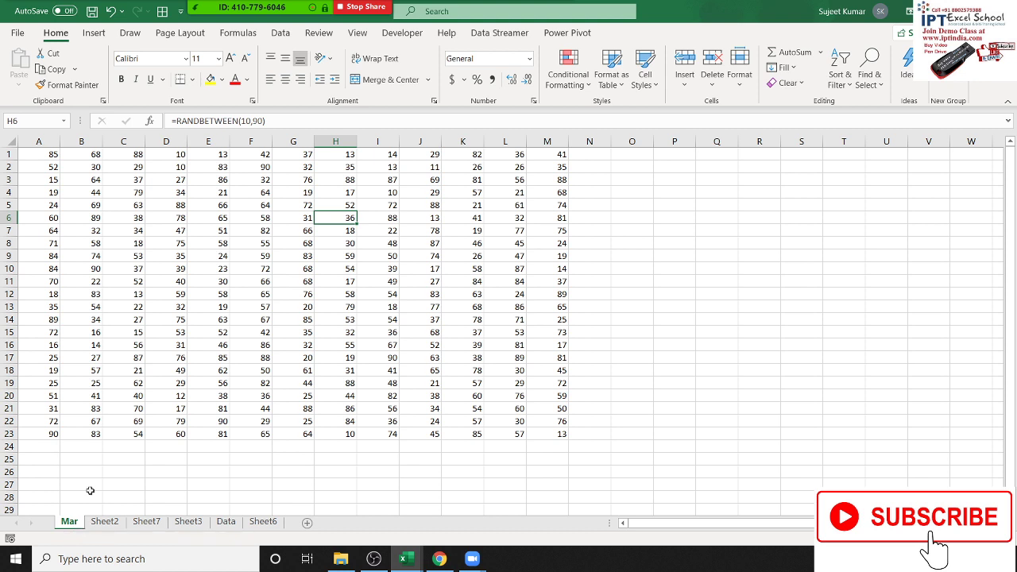
click(163, 168)
click(36, 155)
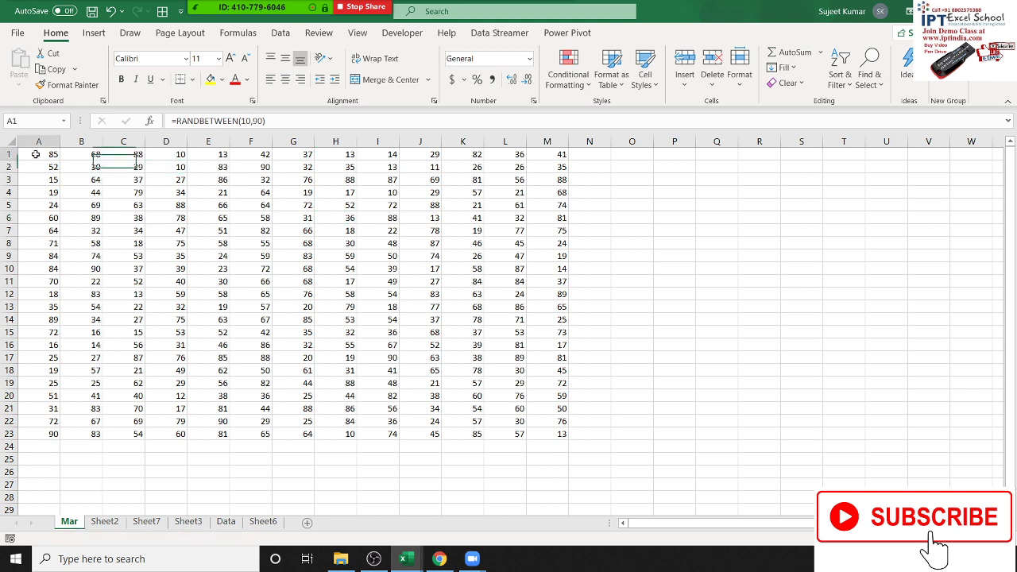
mouse_move(36, 155)
mouse_down()
mouse_move(551, 431)
mouse_move(561, 152)
mouse_up()
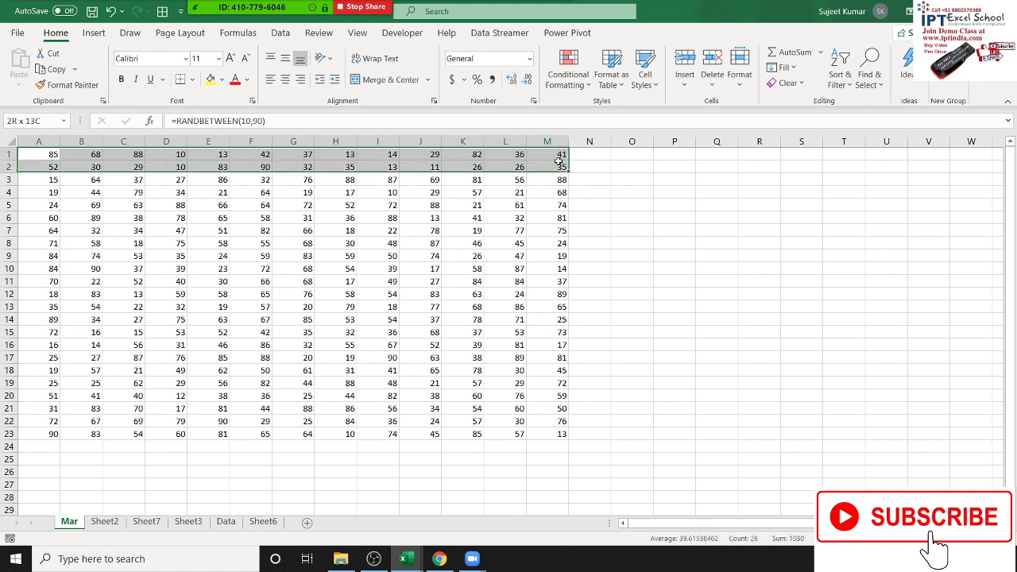
mouse_move(561, 155)
mouse_down()
mouse_move(570, 288)
mouse_move(544, 429)
mouse_move(567, 158)
mouse_up()
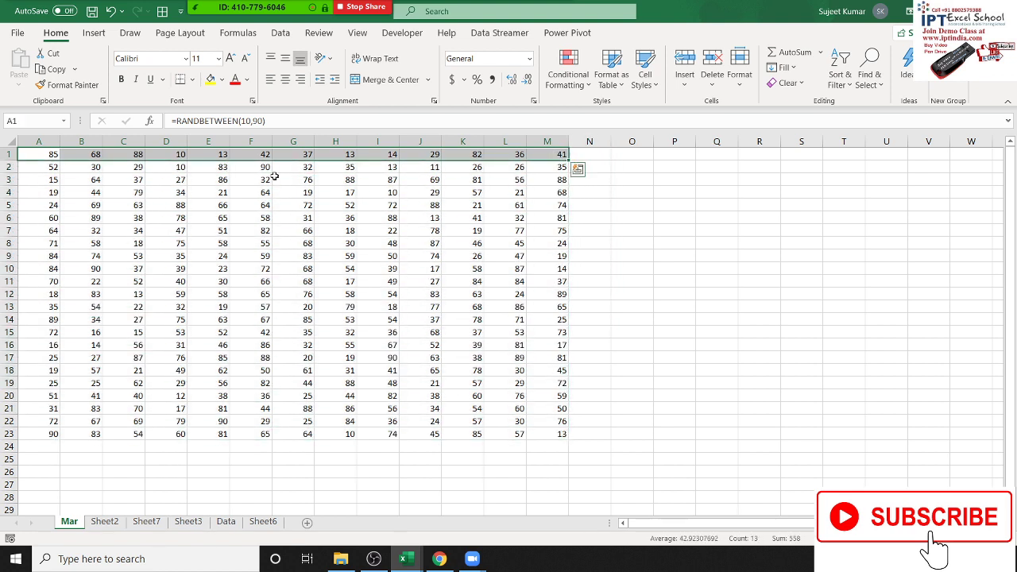
click(45, 154)
drag(70, 151, 561, 155)
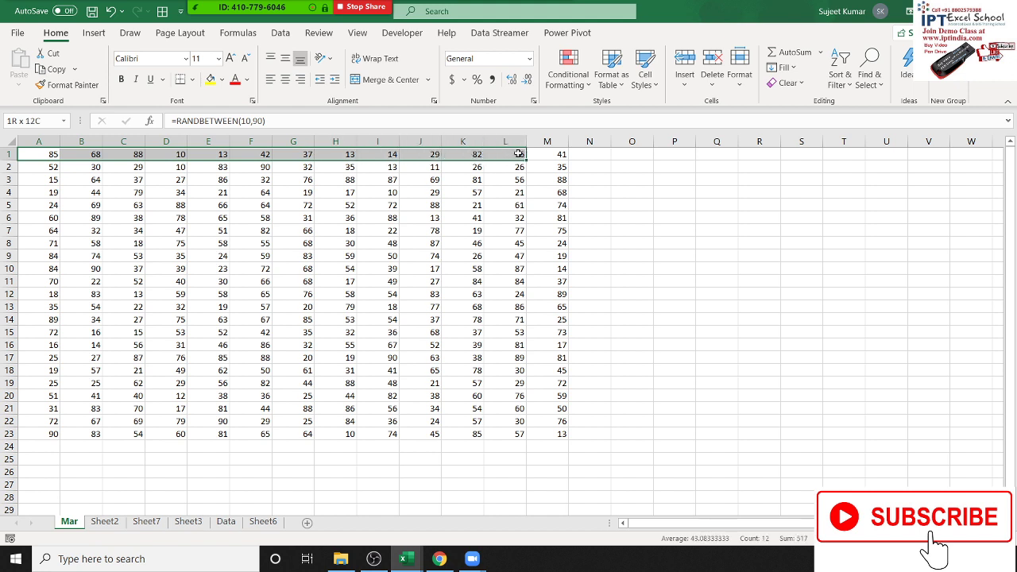
mouse_move(29, 166)
mouse_down()
mouse_move(547, 156)
mouse_move(548, 167)
mouse_up()
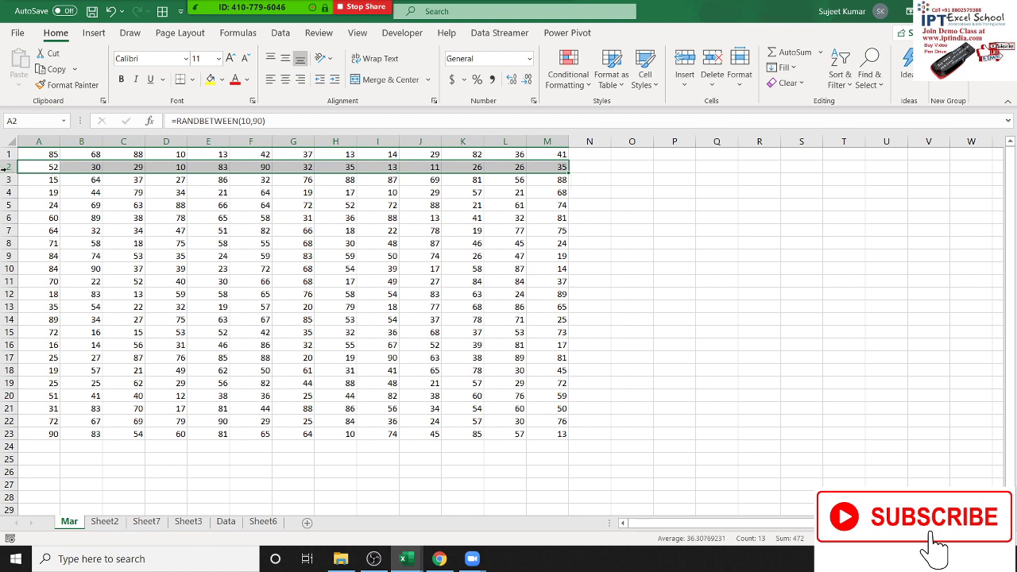
Fill row 1 A1:M1 yellow, undo it, then select cell A1.
drag(32, 154, 94, 154)
drag(163, 143, 557, 153)
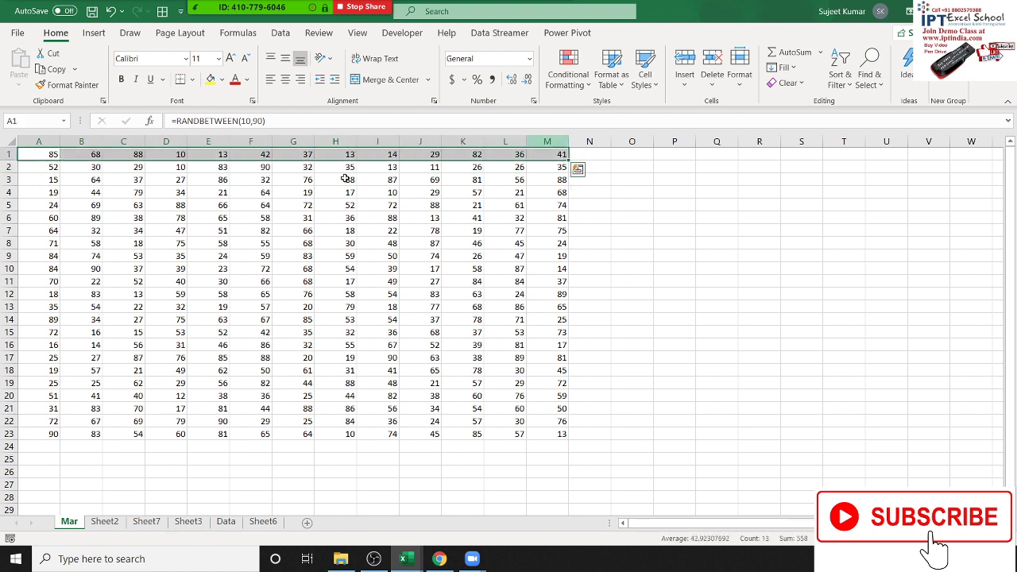
click(210, 79)
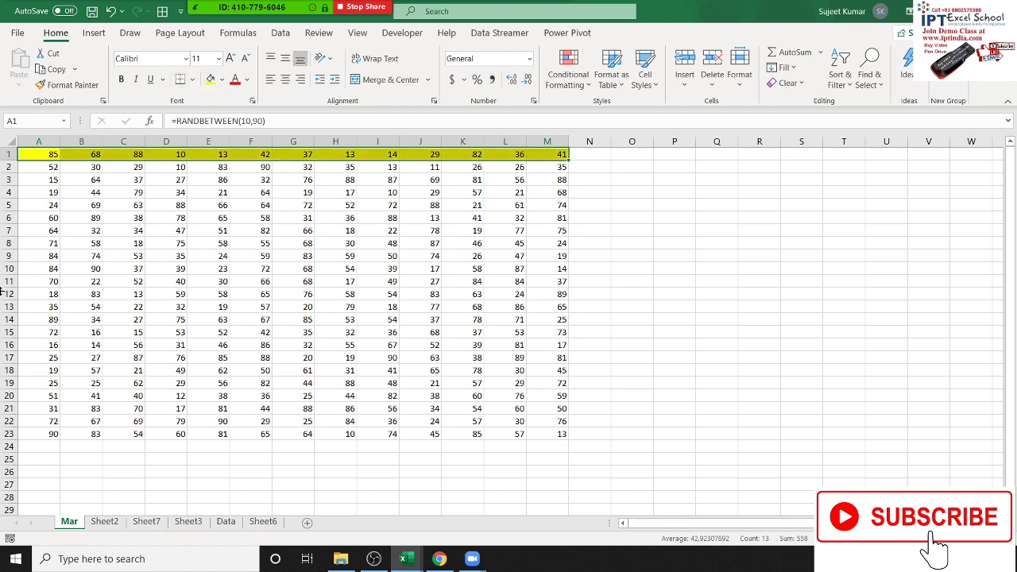
key(ctrl+z)
click(640, 310)
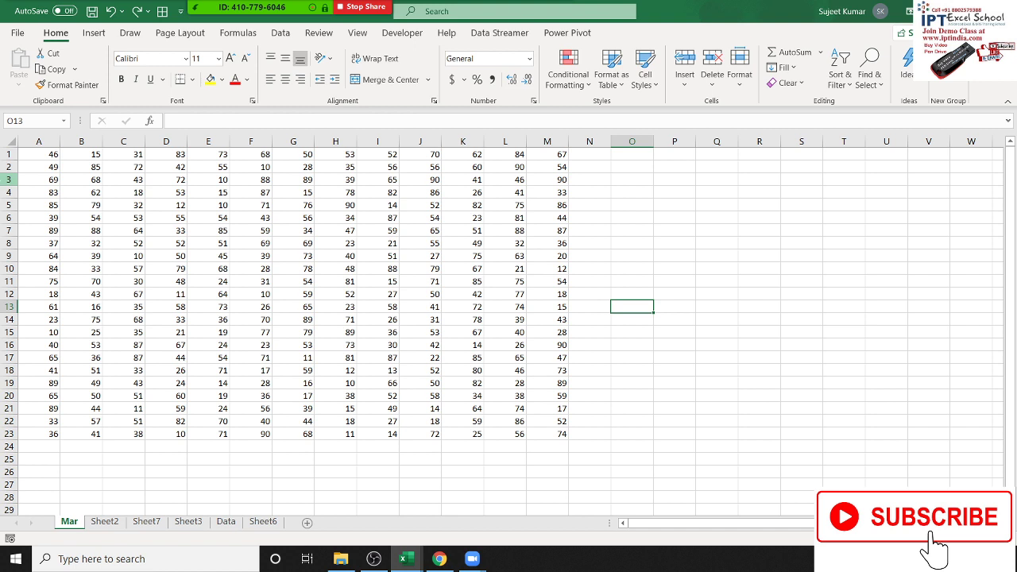
click(26, 155)
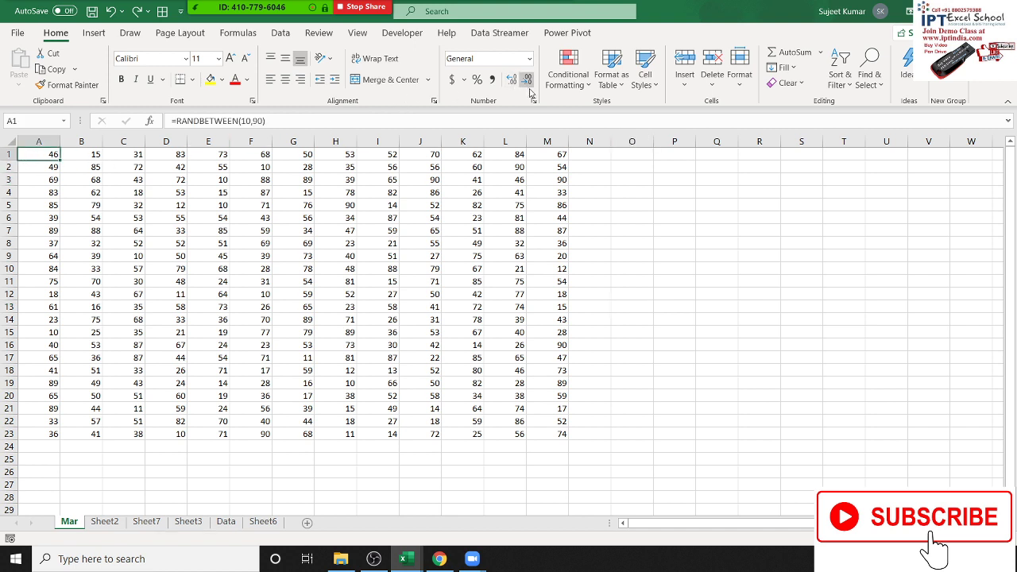
Start a new formula-based rule with =SUM($A1:$M1)>800.
click(566, 82)
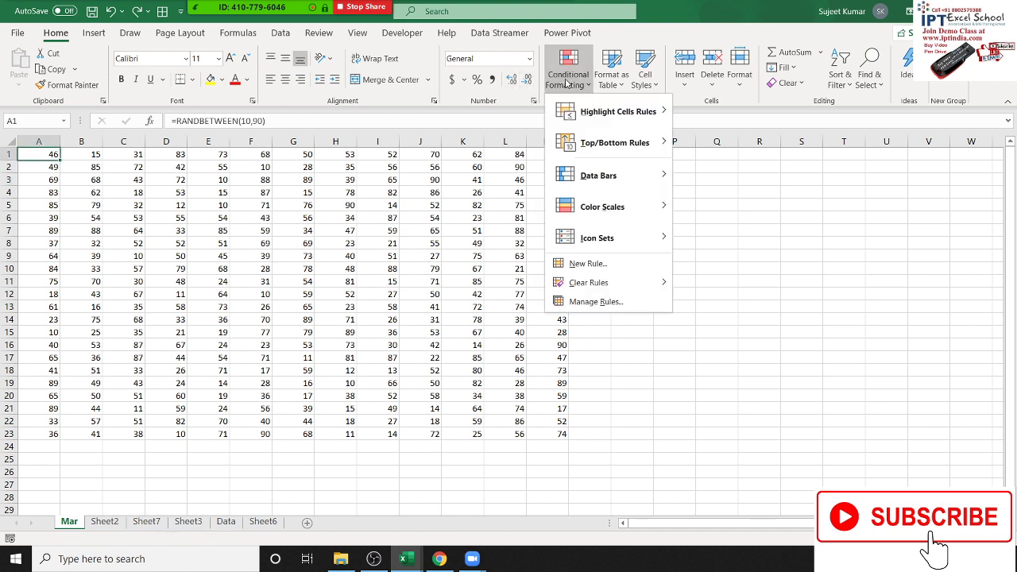
click(634, 271)
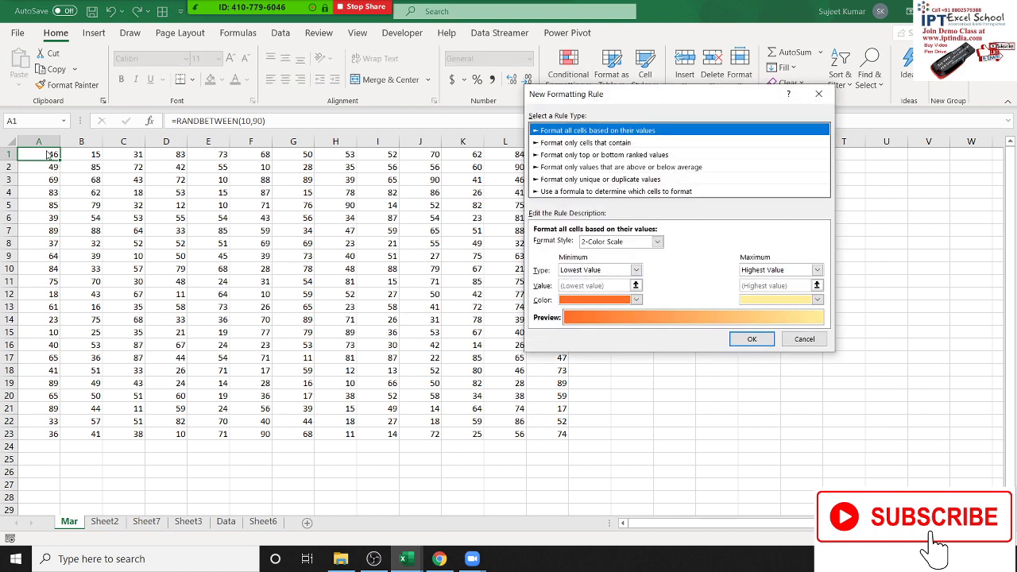
click(558, 192)
text(=sum)
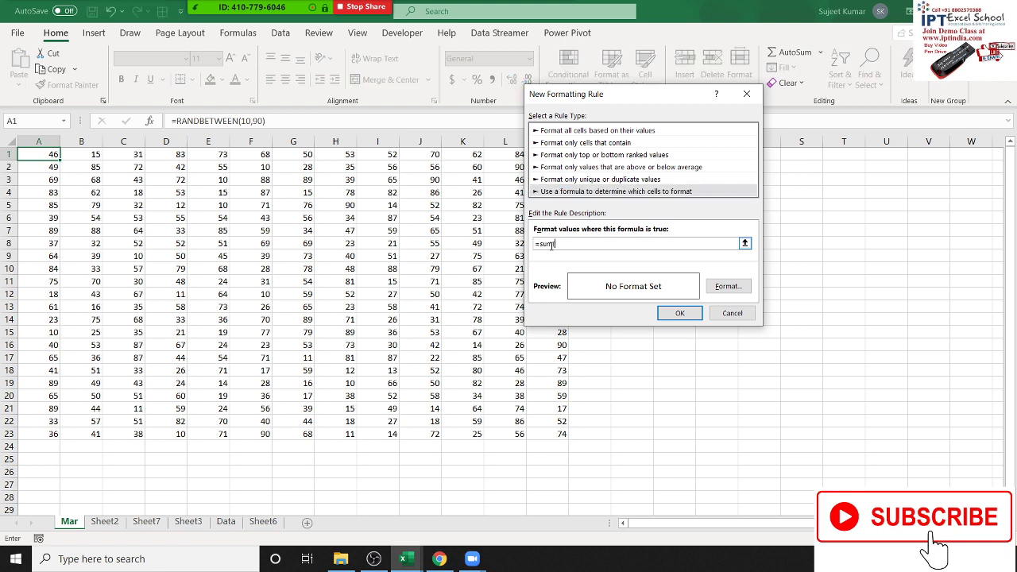
text(()
mouse_move(38, 155)
mouse_down()
mouse_move(341, 166)
mouse_move(565, 156)
mouse_up()
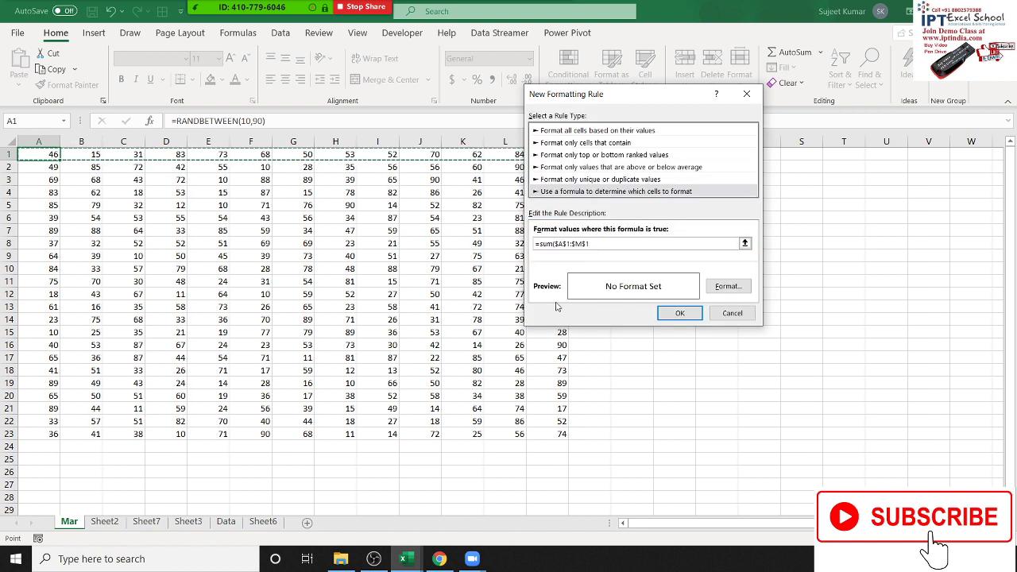
text()>800)
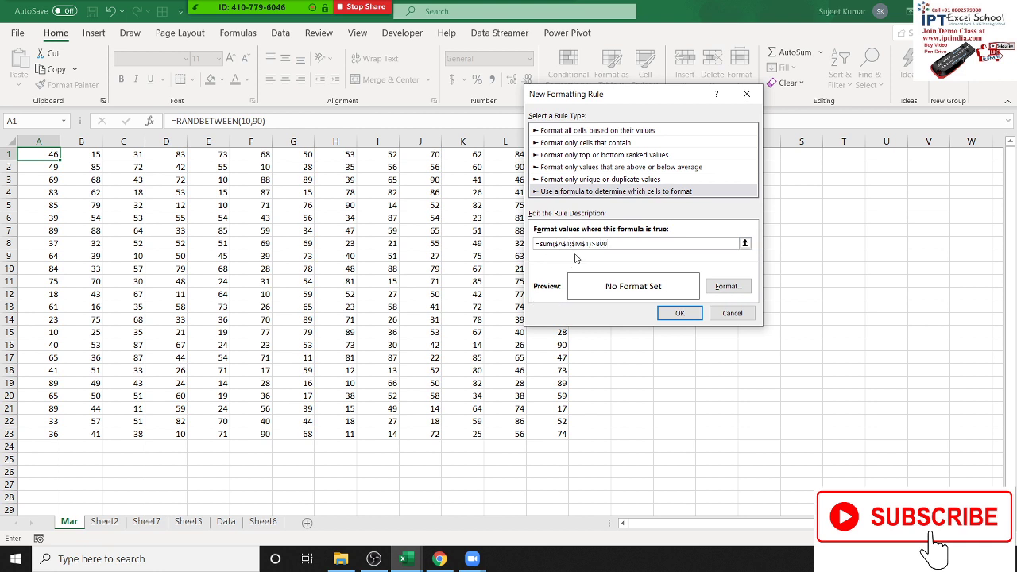
click(566, 243)
key(BackSpace)
key(BackSpace)
Give the rule a light blue fill and save it.
click(726, 287)
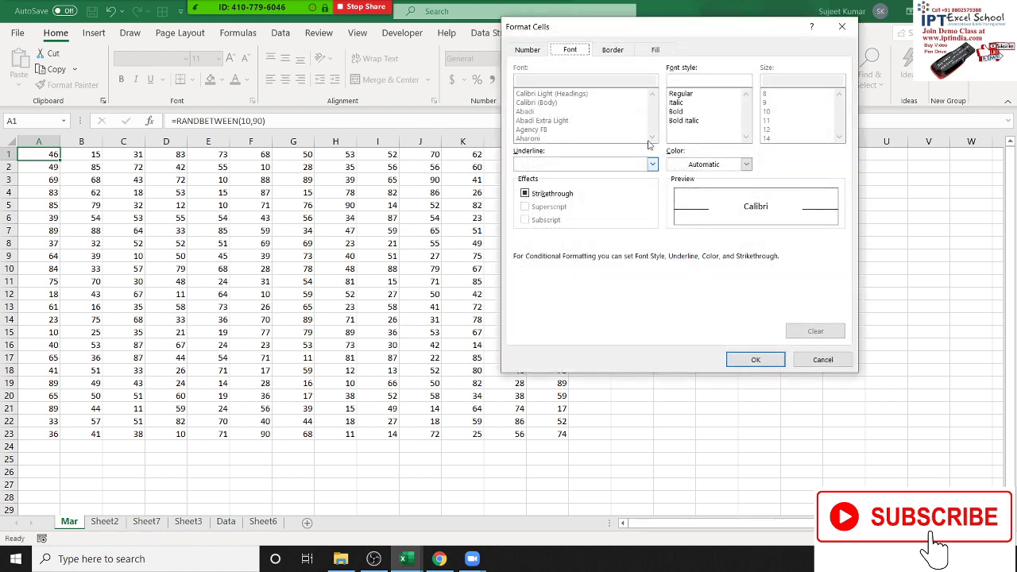
click(654, 50)
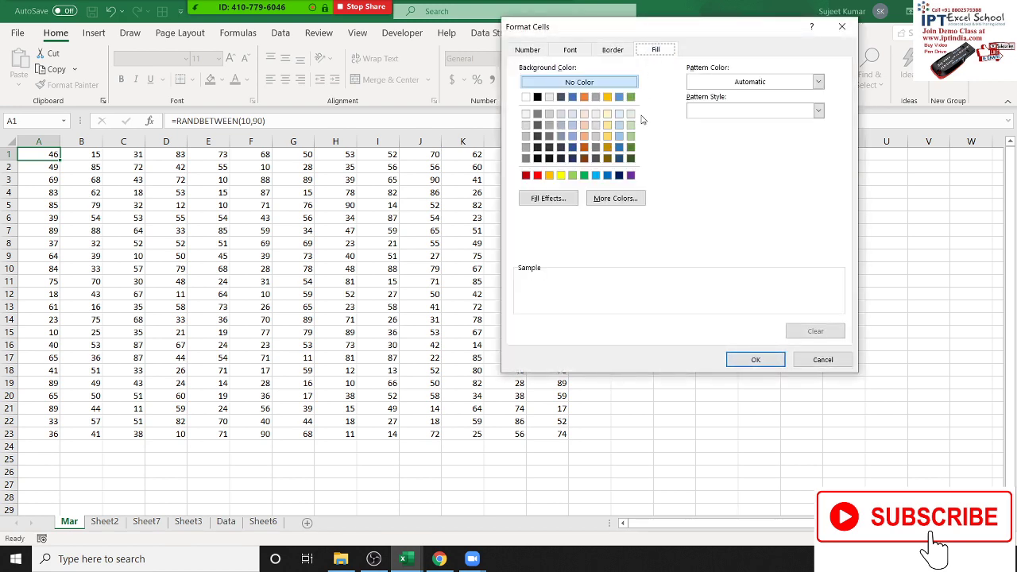
click(595, 176)
click(751, 359)
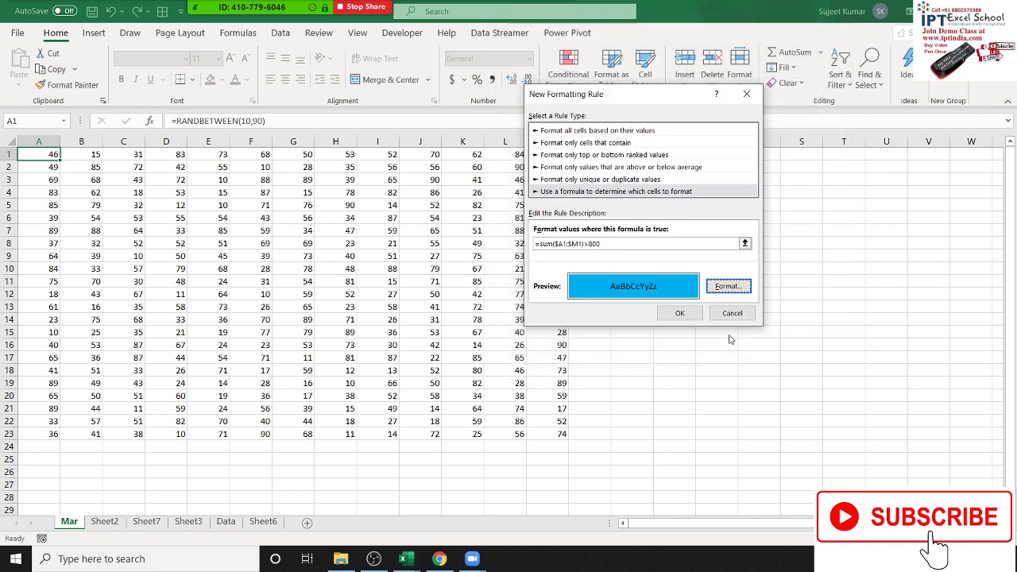
click(679, 313)
Use Format Painter to copy A1's rule across A1:M23.
click(68, 85)
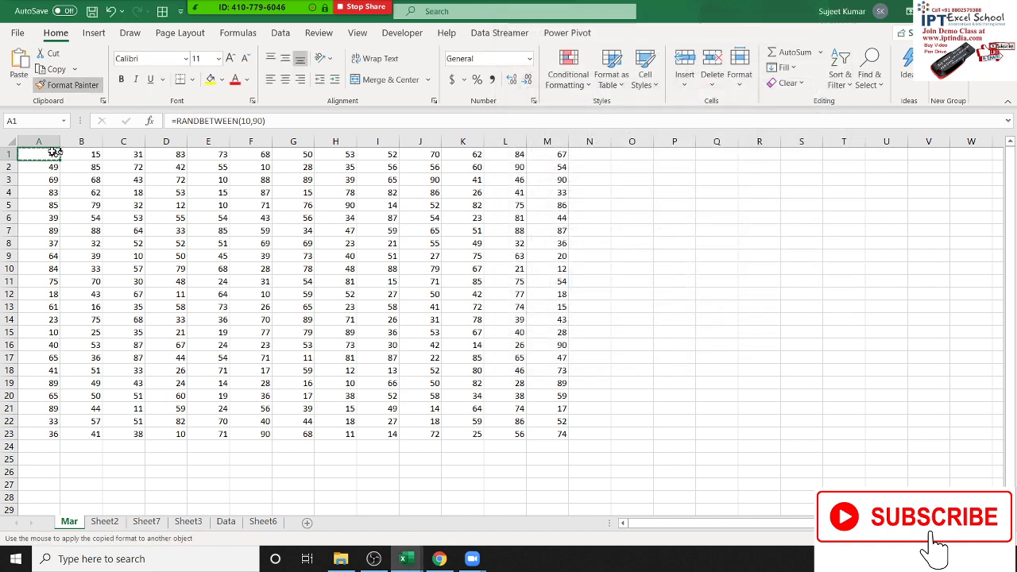
drag(55, 152, 548, 431)
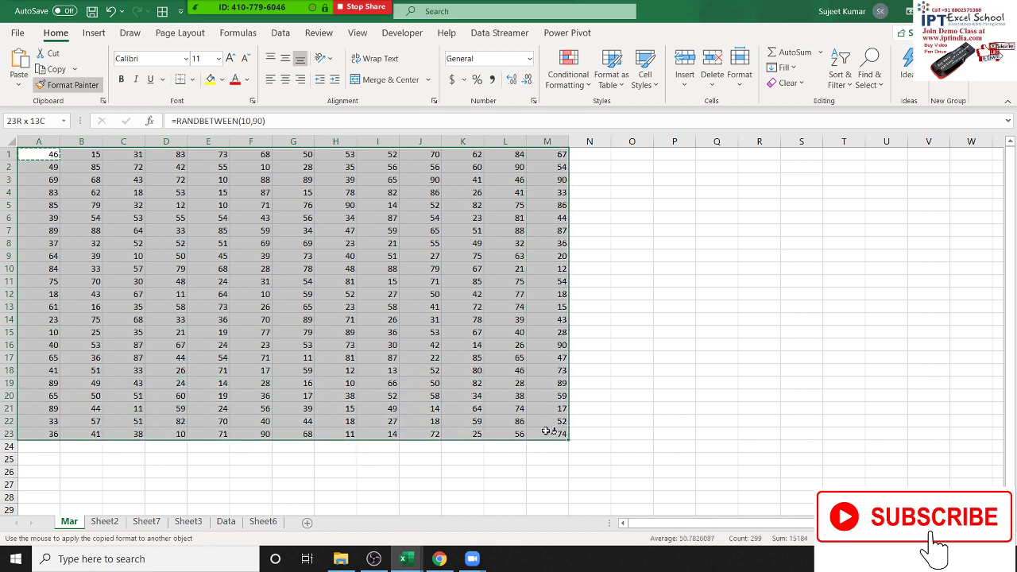
drag(548, 431, 549, 430)
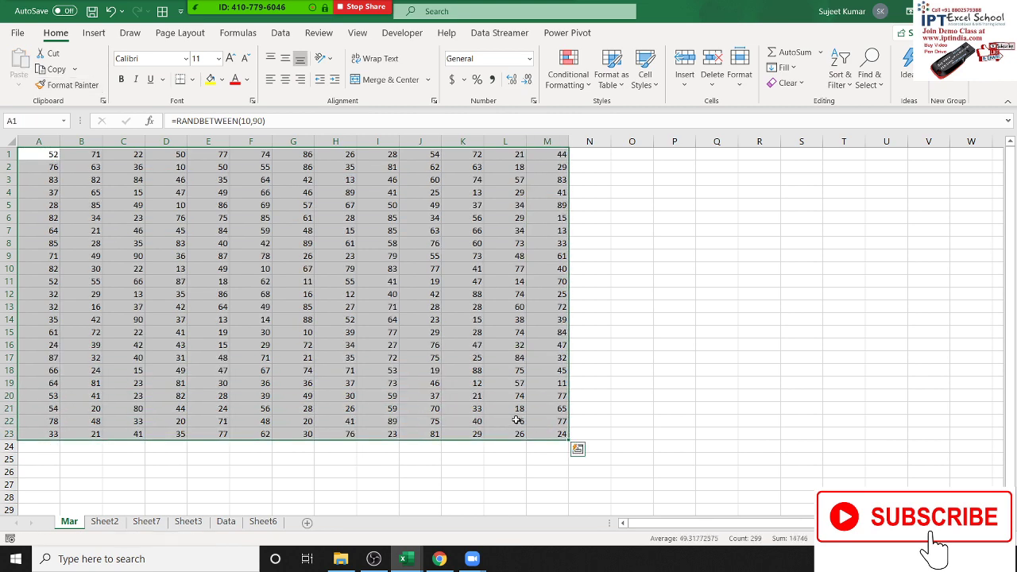
click(669, 228)
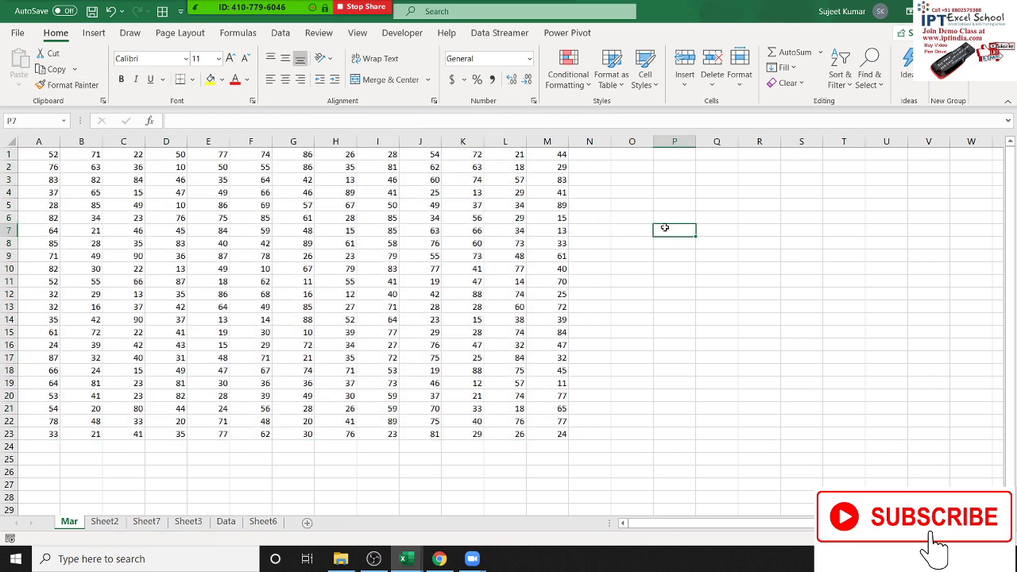
click(672, 254)
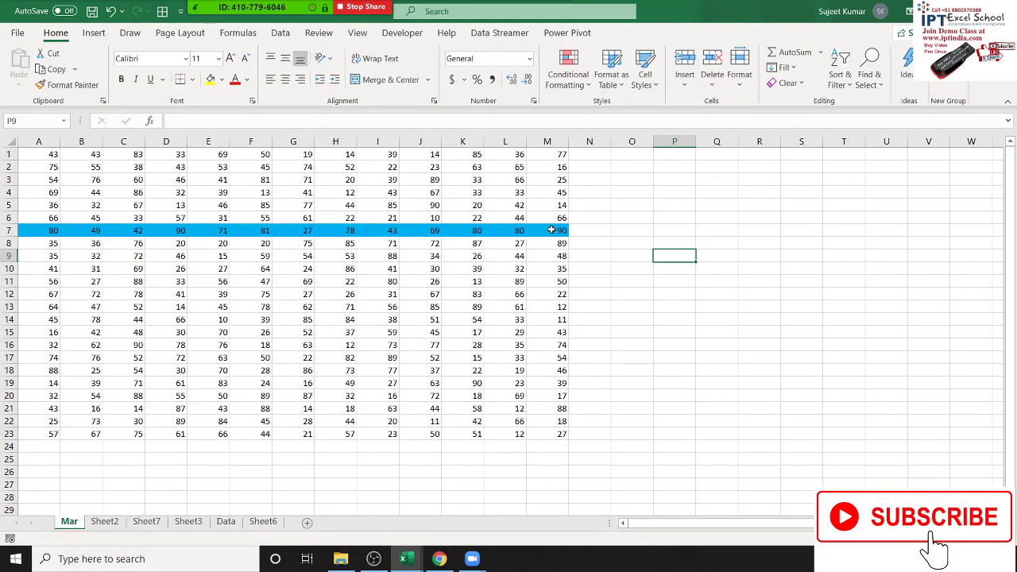
Check row 7's total, then recalculate the random numbers a few times to watch rows turn blue.
drag(551, 230, 31, 229)
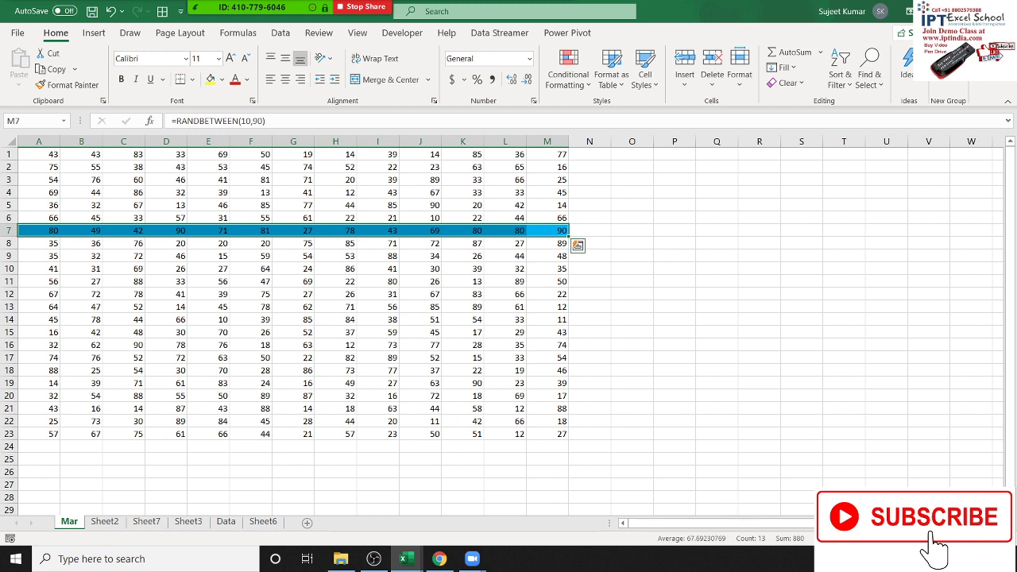
click(738, 360)
click(666, 318)
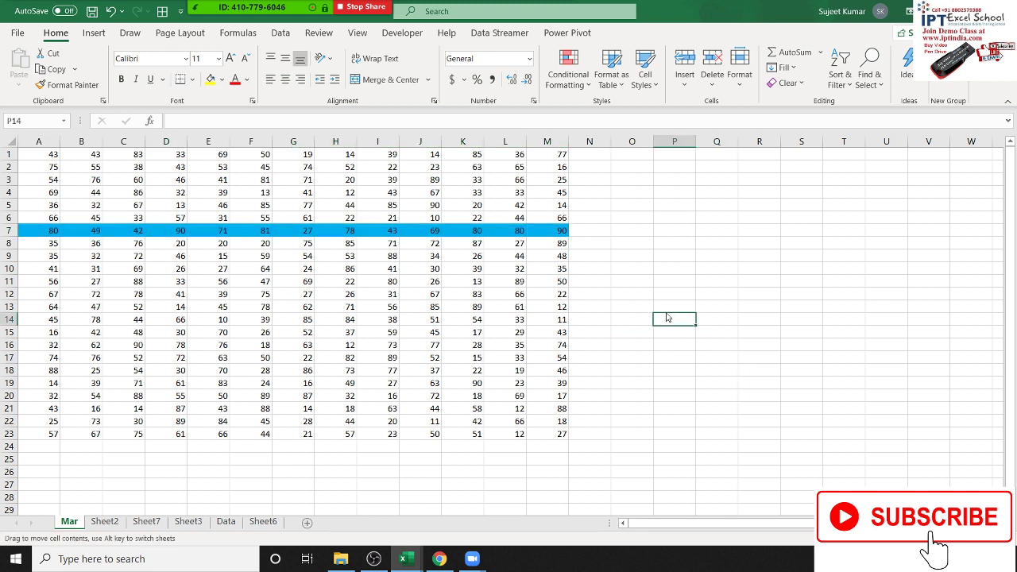
double_click(666, 318)
click(643, 317)
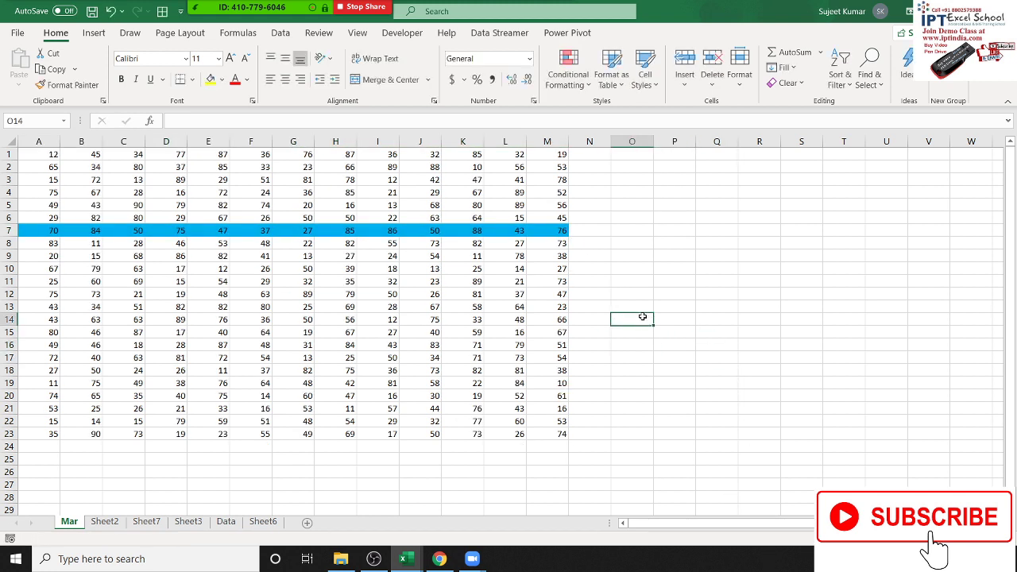
double_click(639, 316)
click(622, 368)
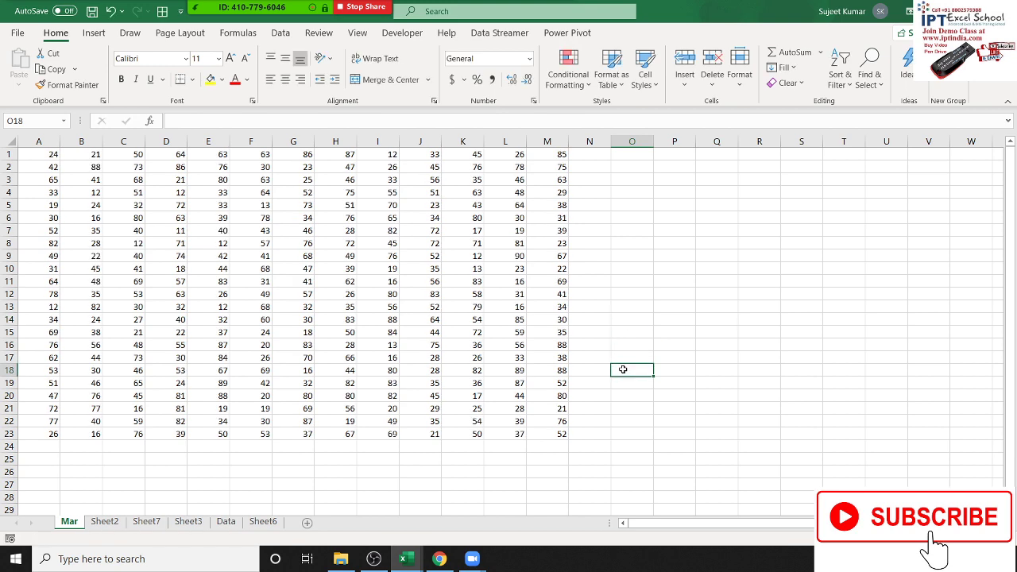
double_click(631, 317)
click(631, 281)
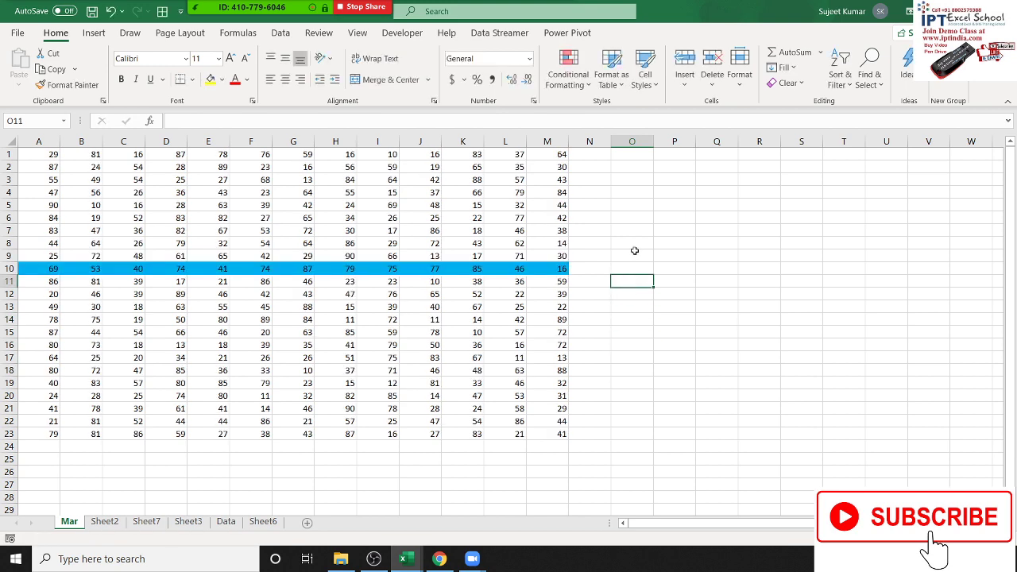
click(511, 217)
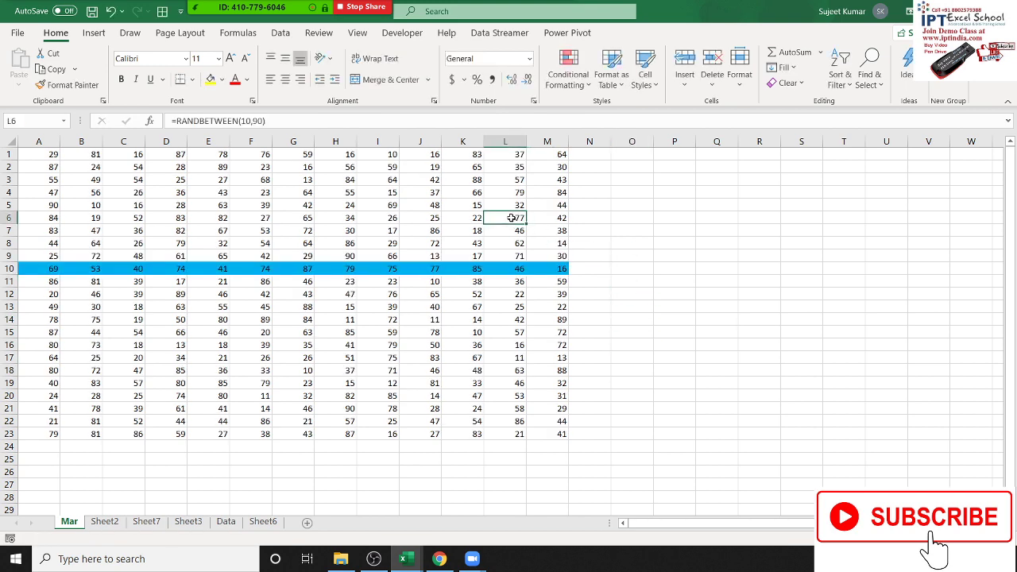
Open Manage Rules, view the SUM rule in Edit Rule, and close both without changes.
click(569, 72)
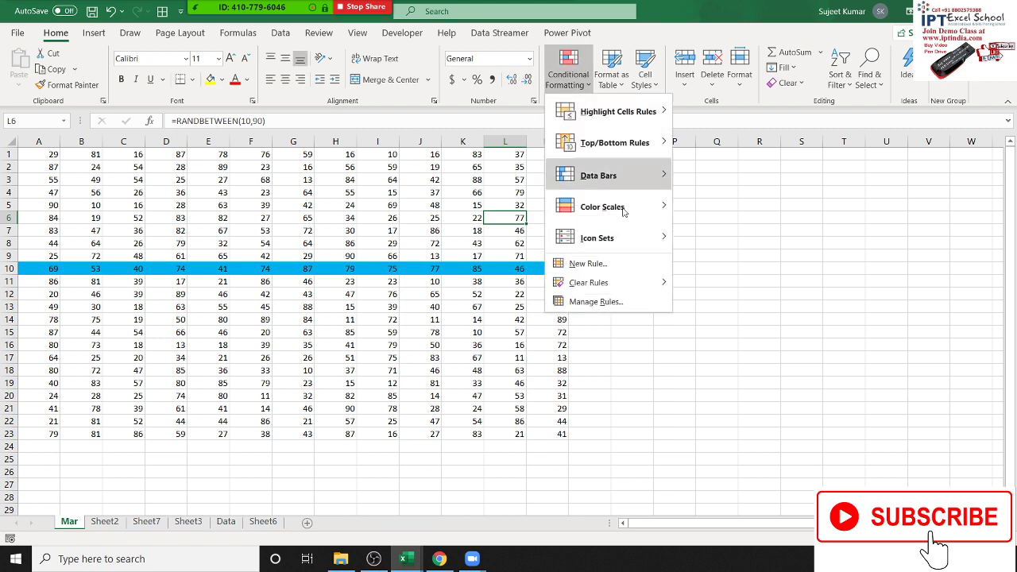
click(618, 306)
double_click(524, 191)
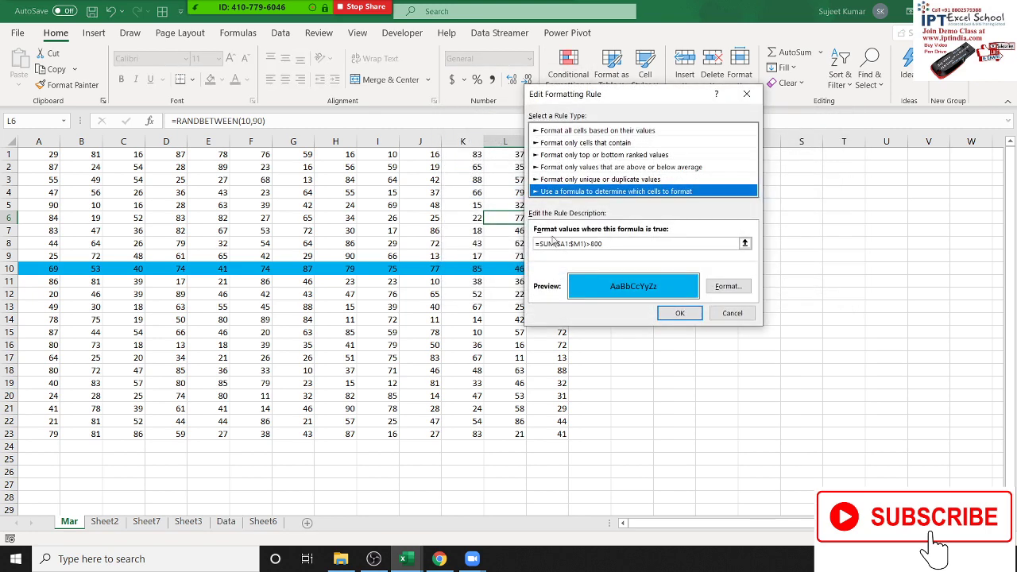
key(Return)
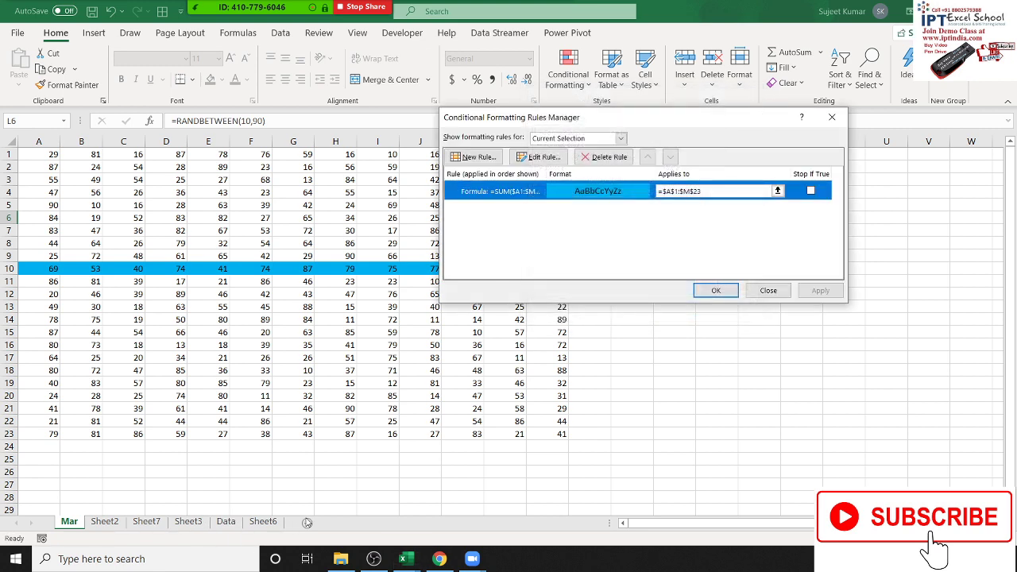
key(Return)
Insert a new sheet with header A/c in A1 and 12364 in A2.
click(307, 522)
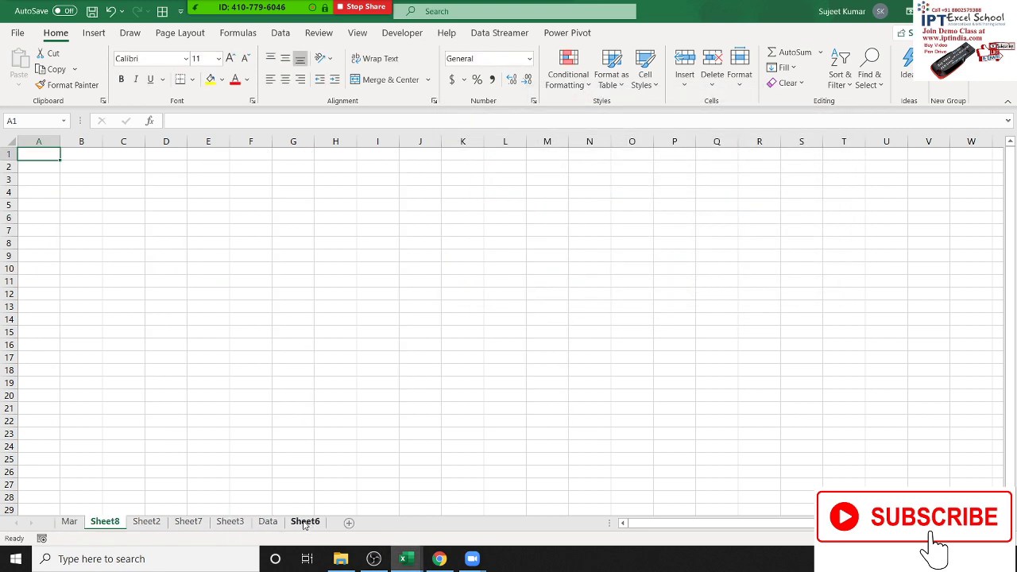
text(A/c)
key(Return)
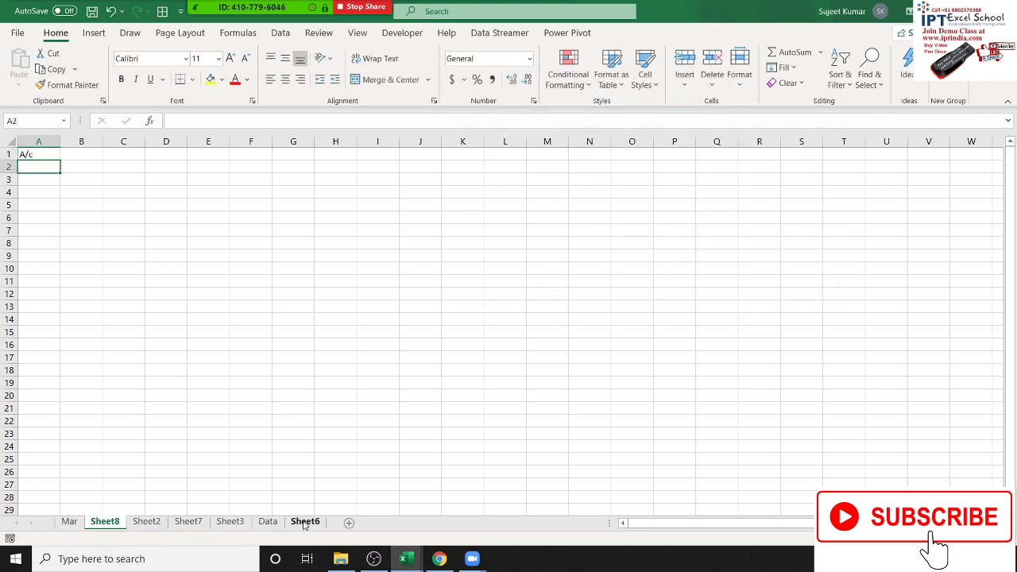
text(asdas)
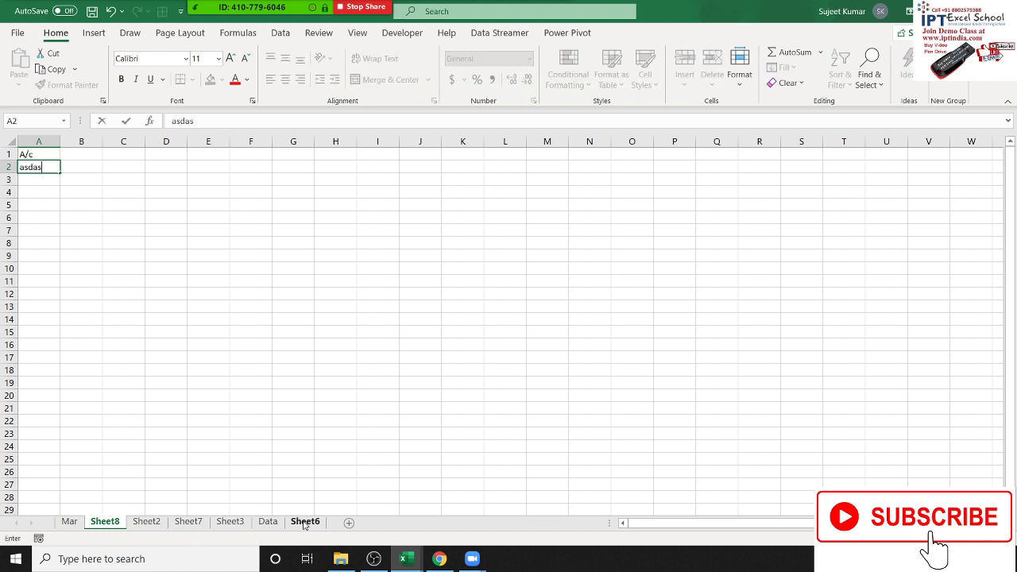
key(Escape)
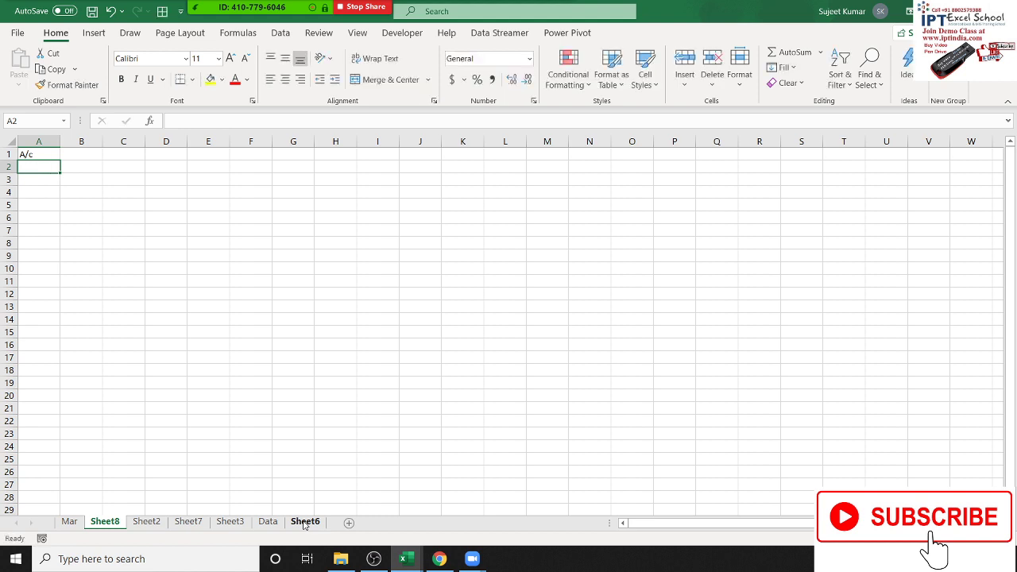
text(12364)
key(Return)
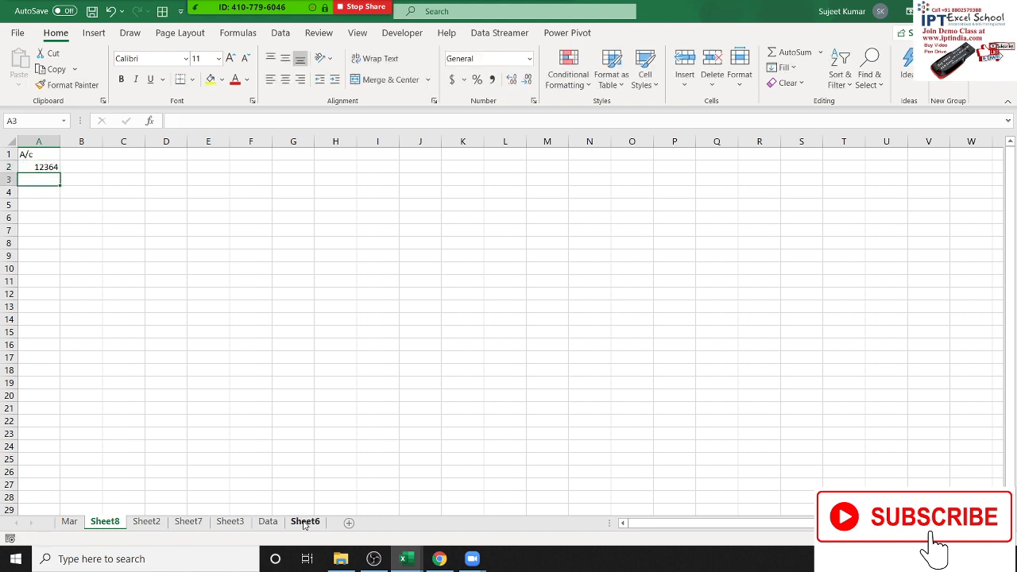
Enter SBI 12365478 in A3 and autofit column A to its width.
text(SBI)
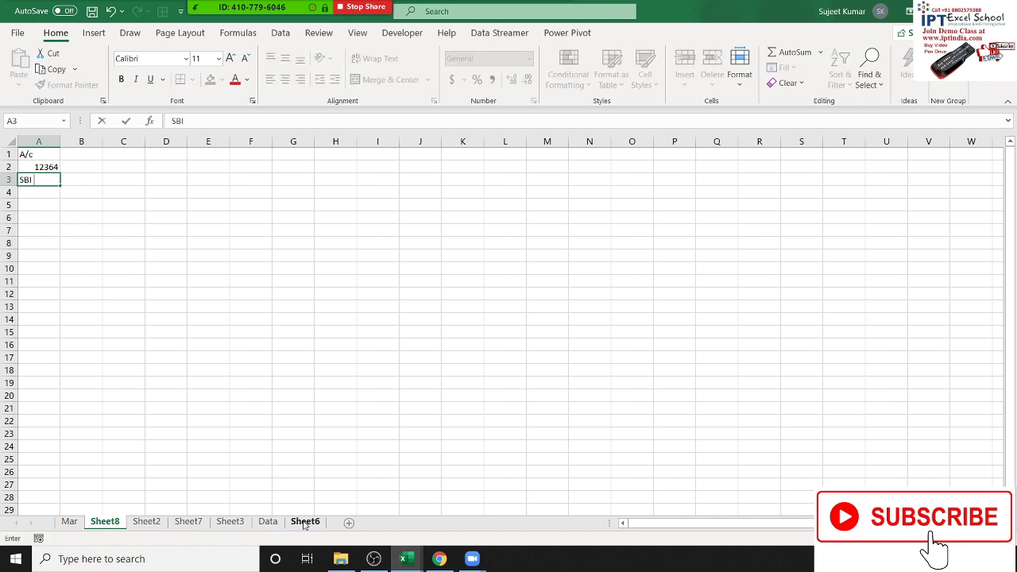
text( 12365478)
key(Return)
mouse_move(341, 559)
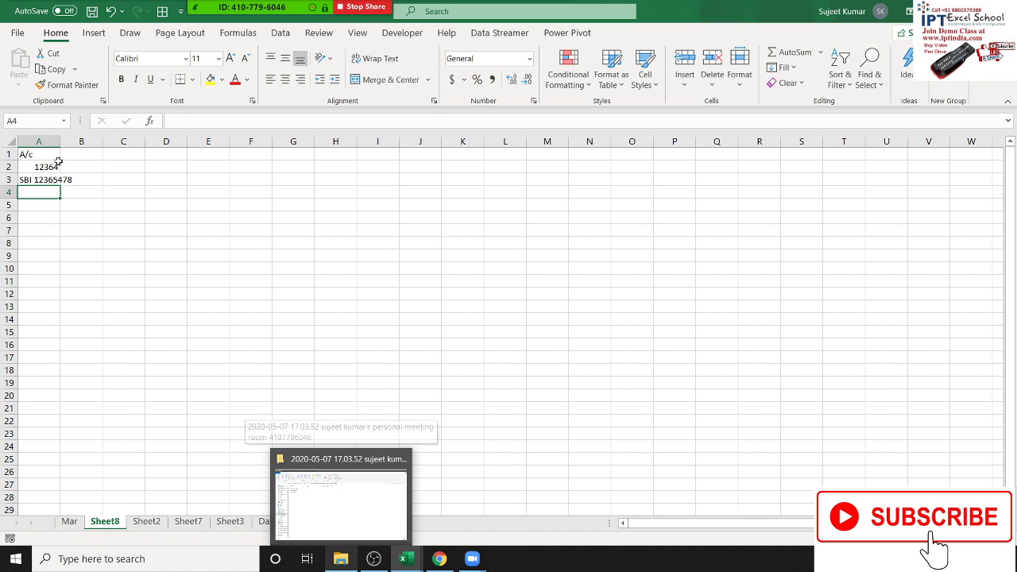
double_click(60, 141)
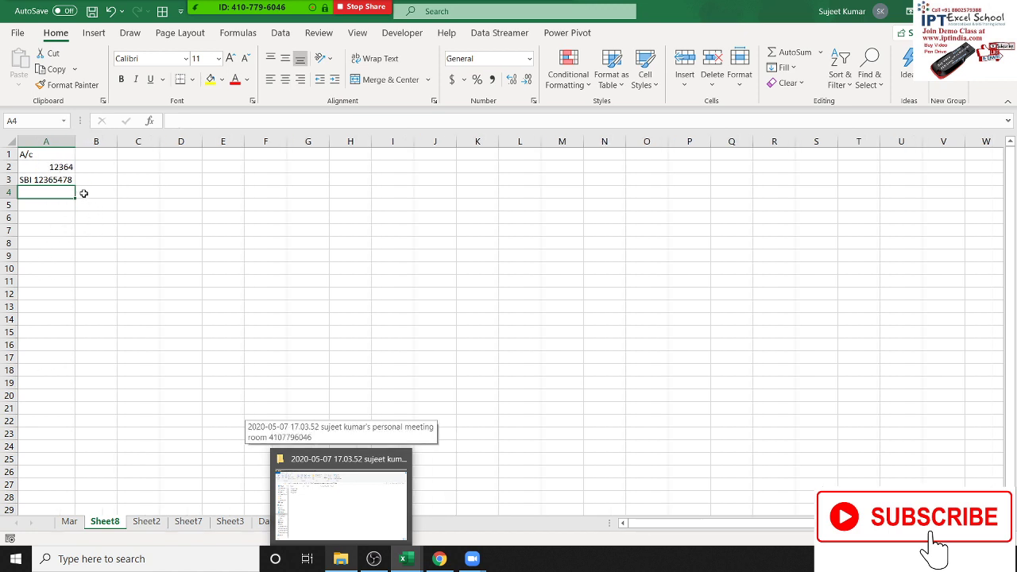
click(59, 182)
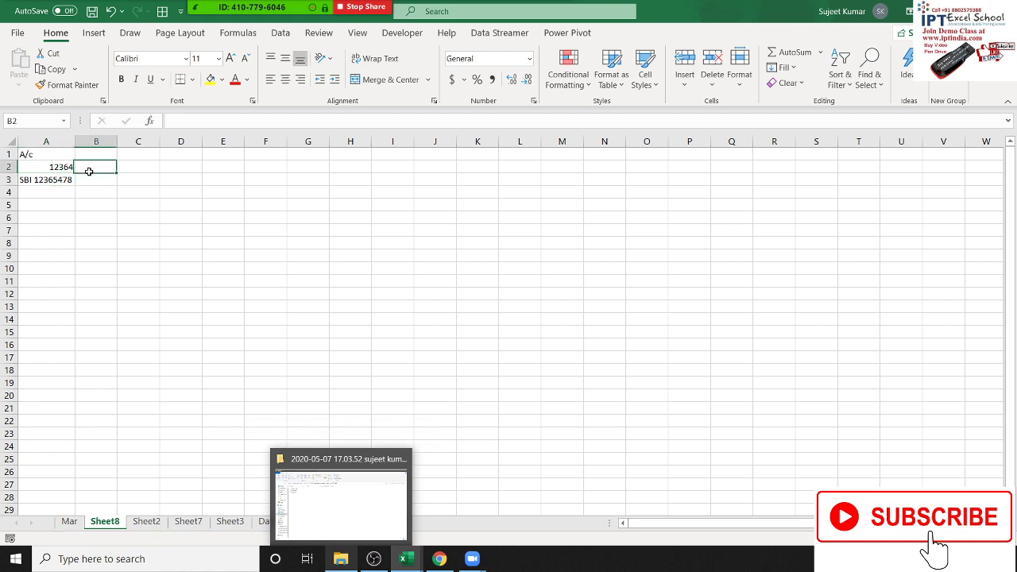
Test =ISTEXT(A2) in B2, fill it down to B3, then delete it.
click(87, 170)
text(=)
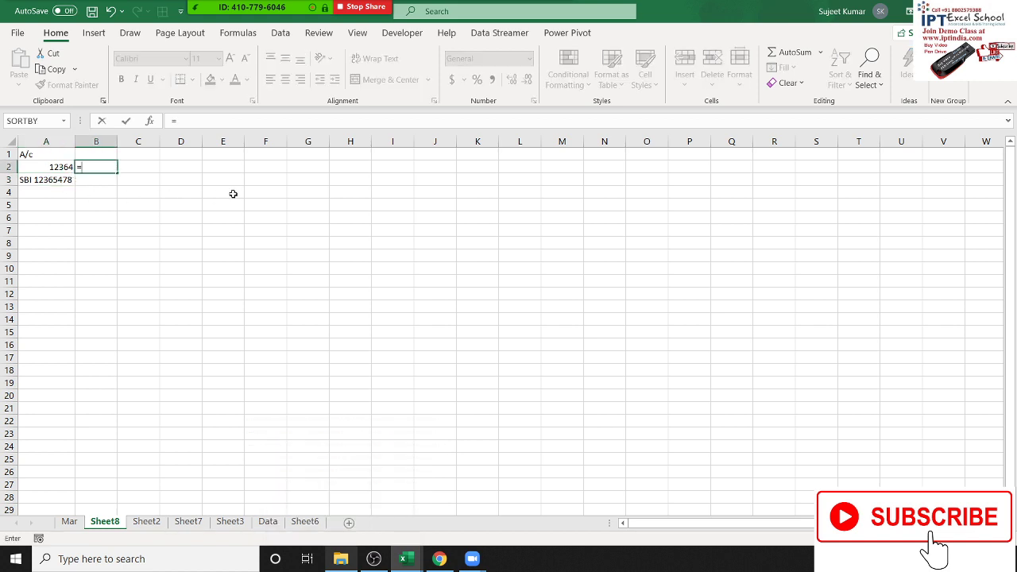
text(ist)
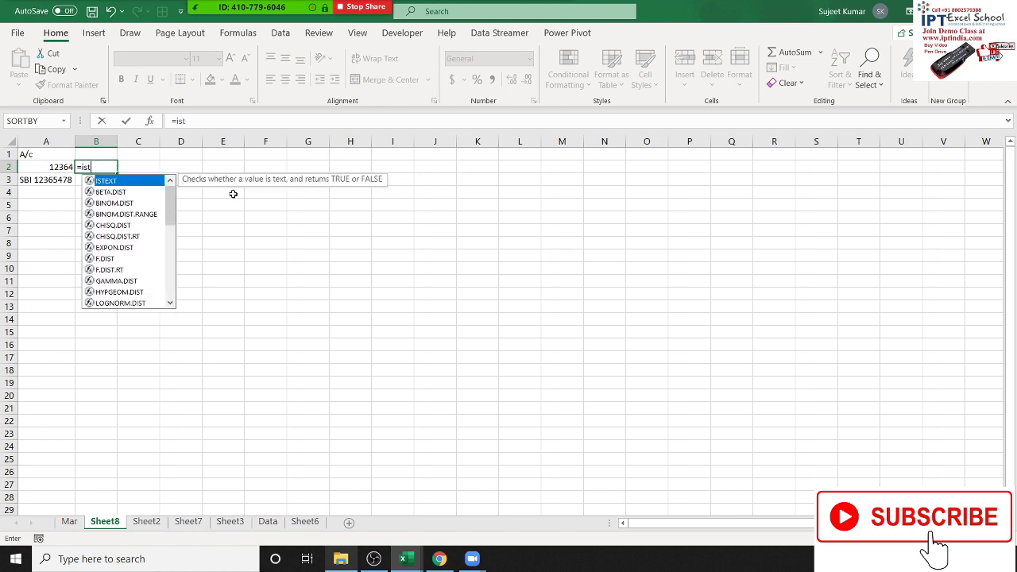
key(Tab)
key(Left)
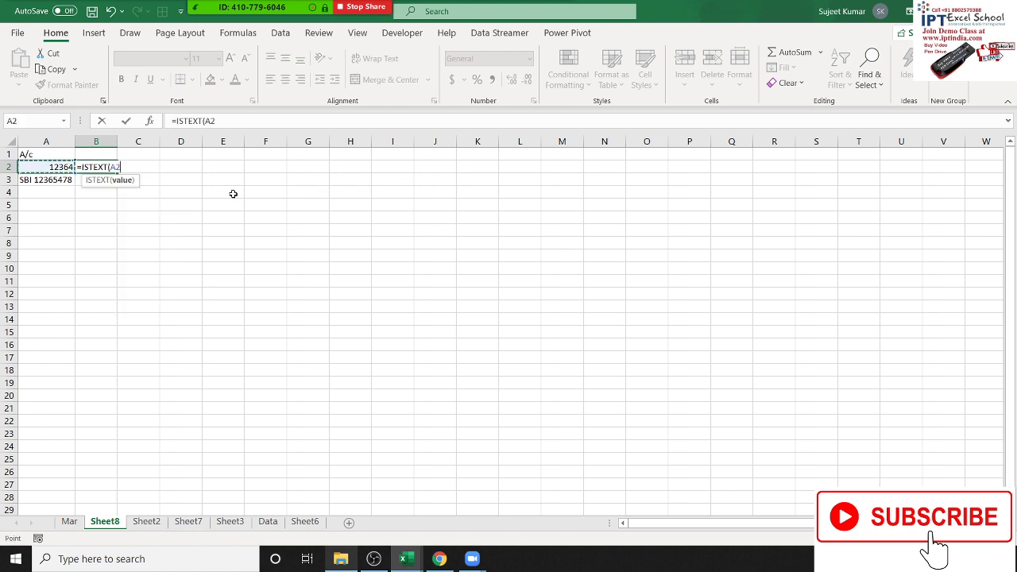
key(Return)
key(Up)
key(shift+Down)
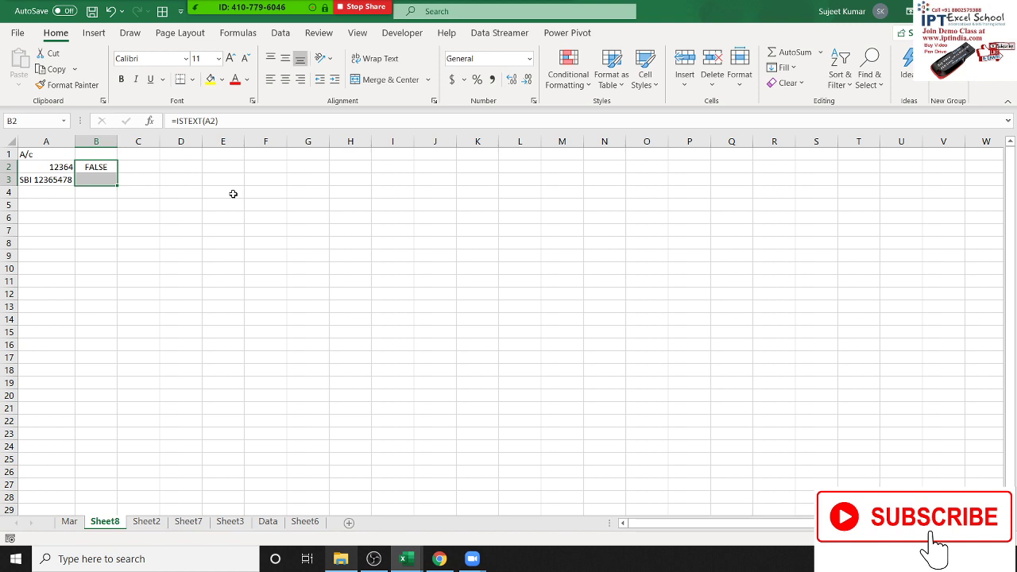
key(ctrl+d)
key(Delete)
key(shift+Up)
key(Left)
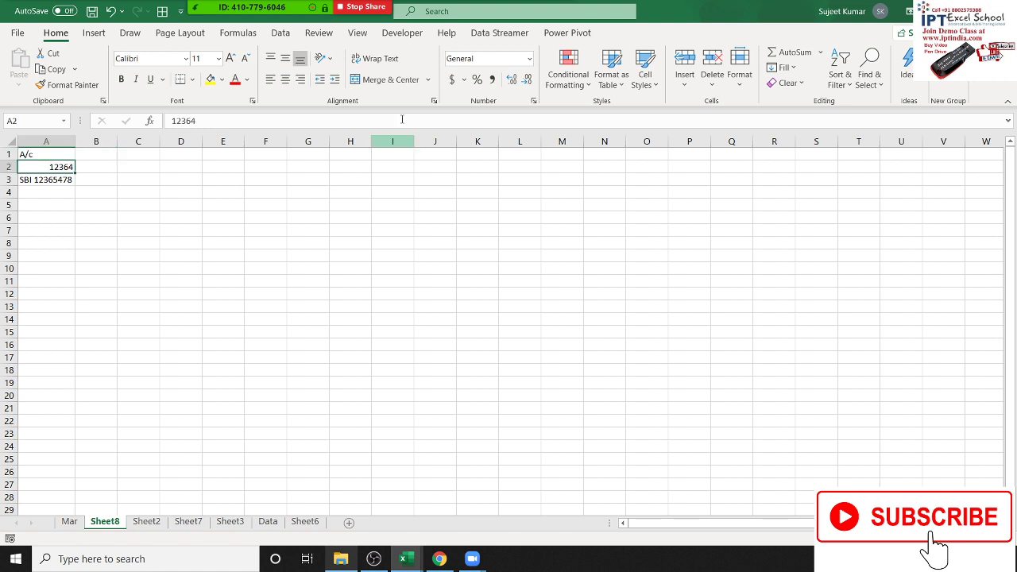
Start a new formula-based rule with =ISTEXT($A2).
click(566, 91)
mouse_move(592, 107)
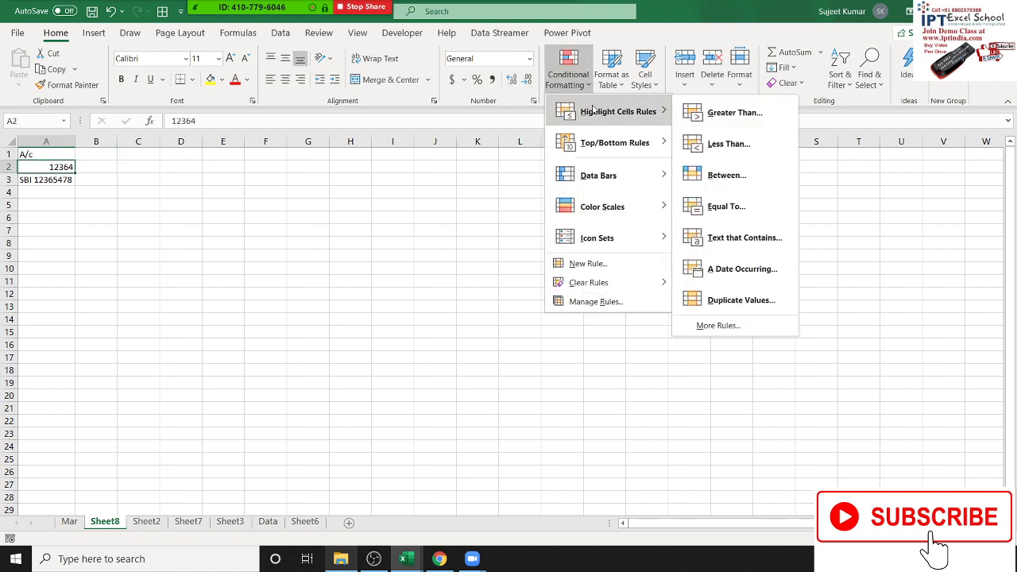
click(635, 264)
click(520, 178)
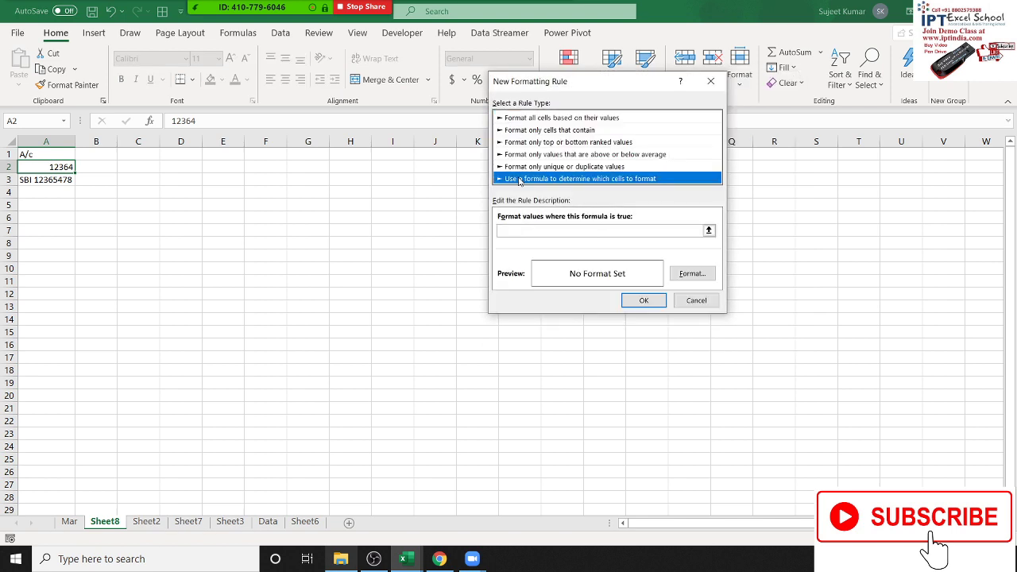
click(525, 231)
text(=istext()
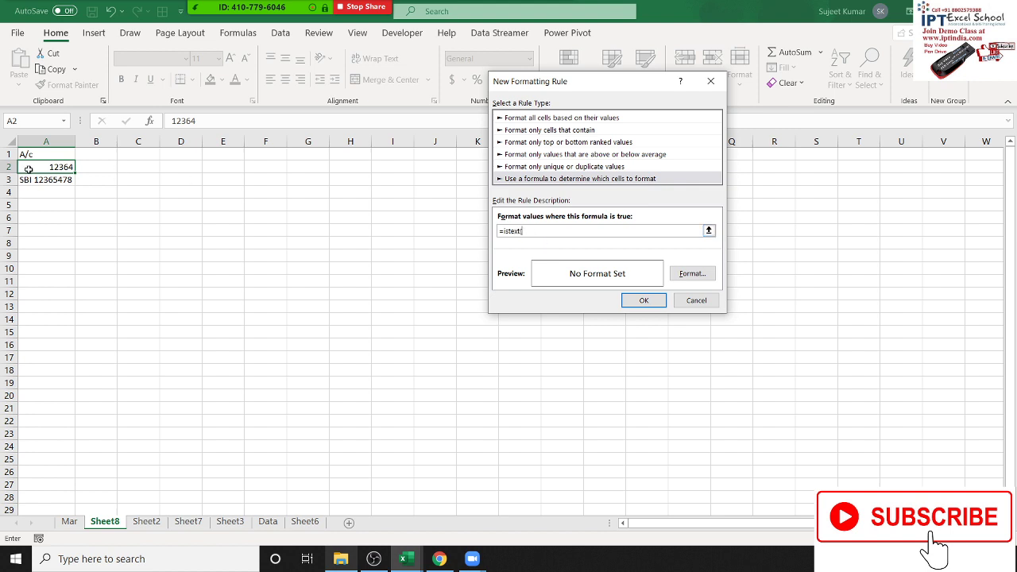
click(32, 169)
text())
Give the ISTEXT rule a red fill and confirm it.
click(685, 273)
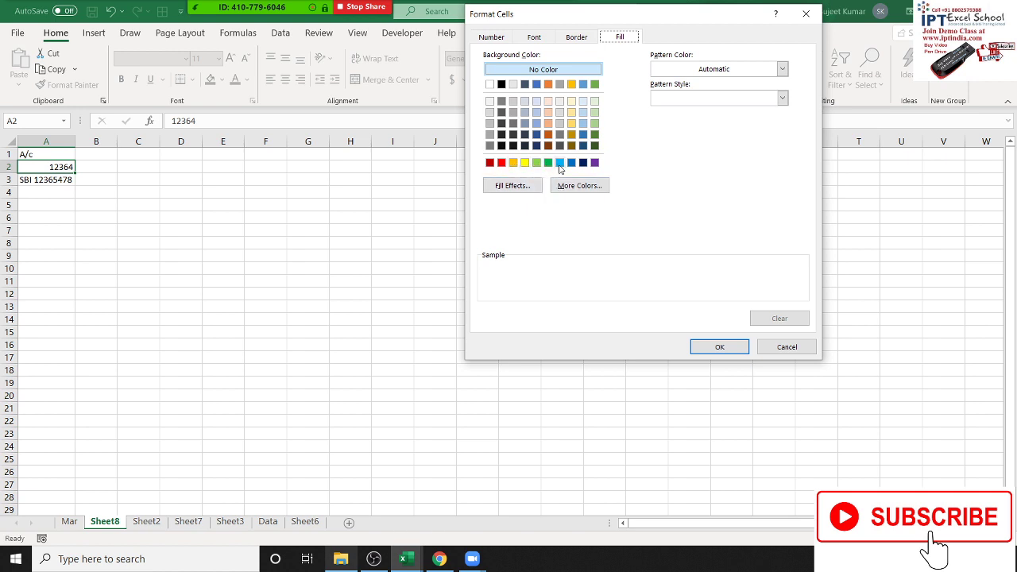
click(503, 164)
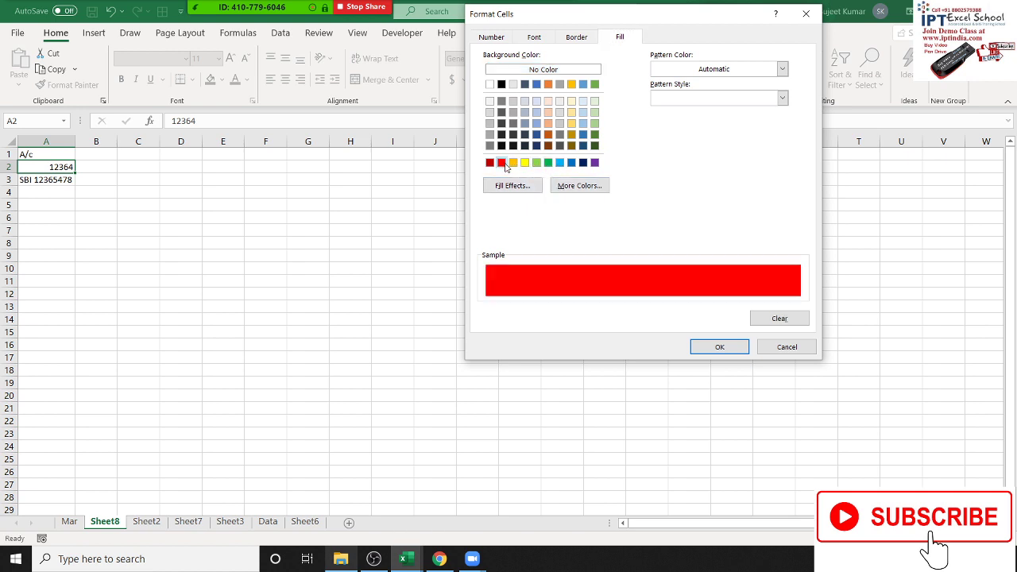
click(718, 347)
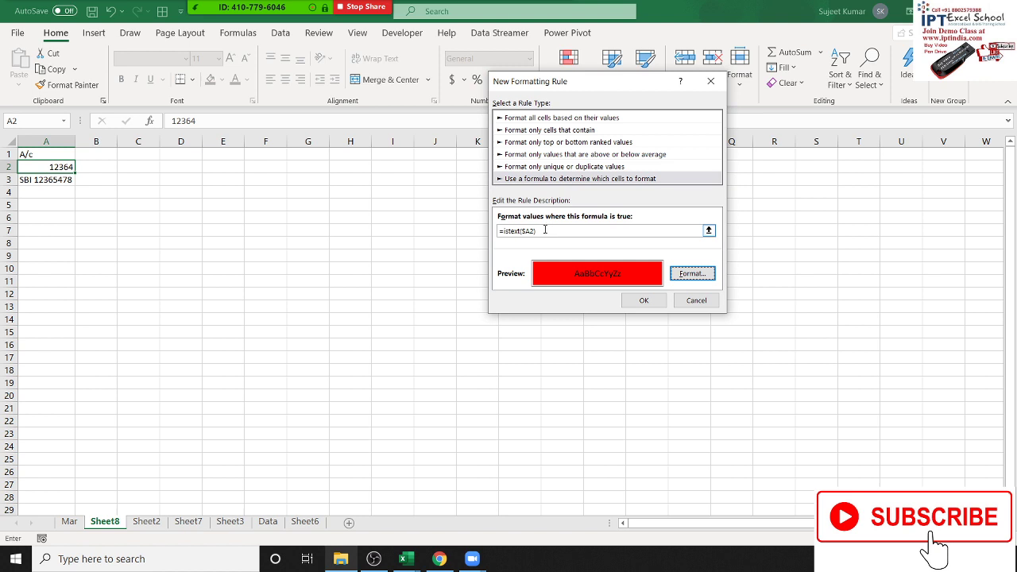
drag(535, 231, 502, 231)
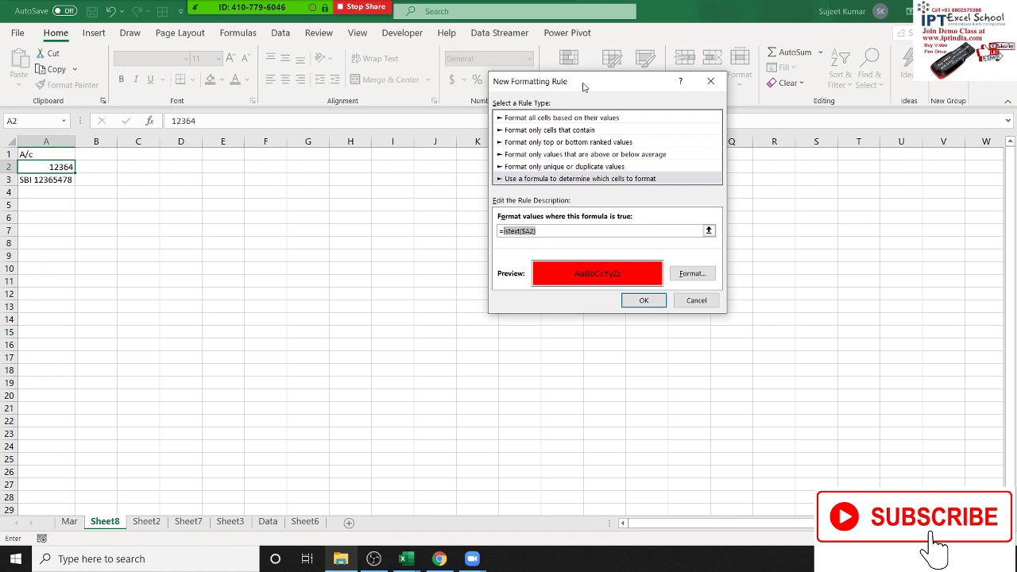
drag(583, 86, 521, 81)
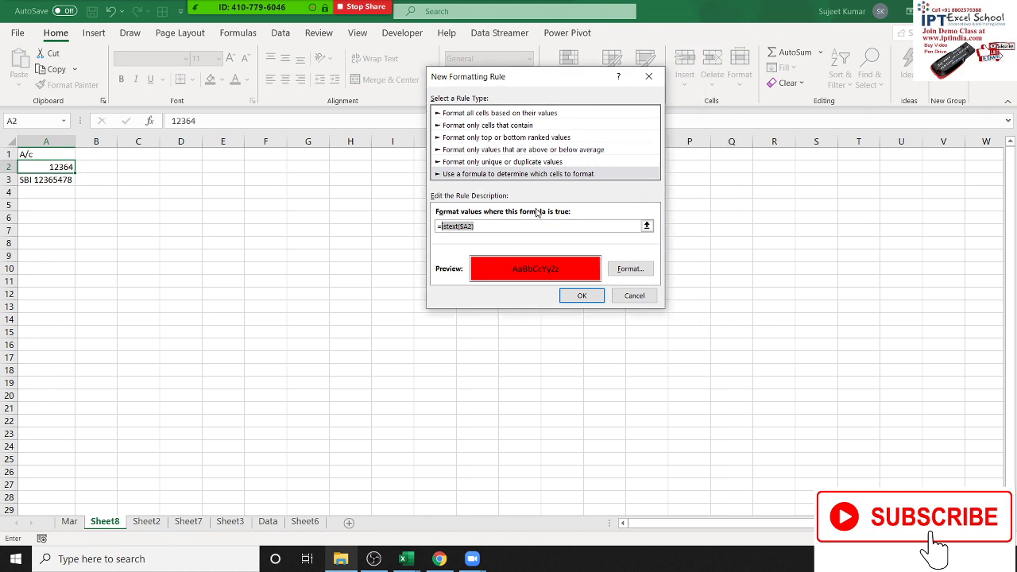
mouse_move(254, 9)
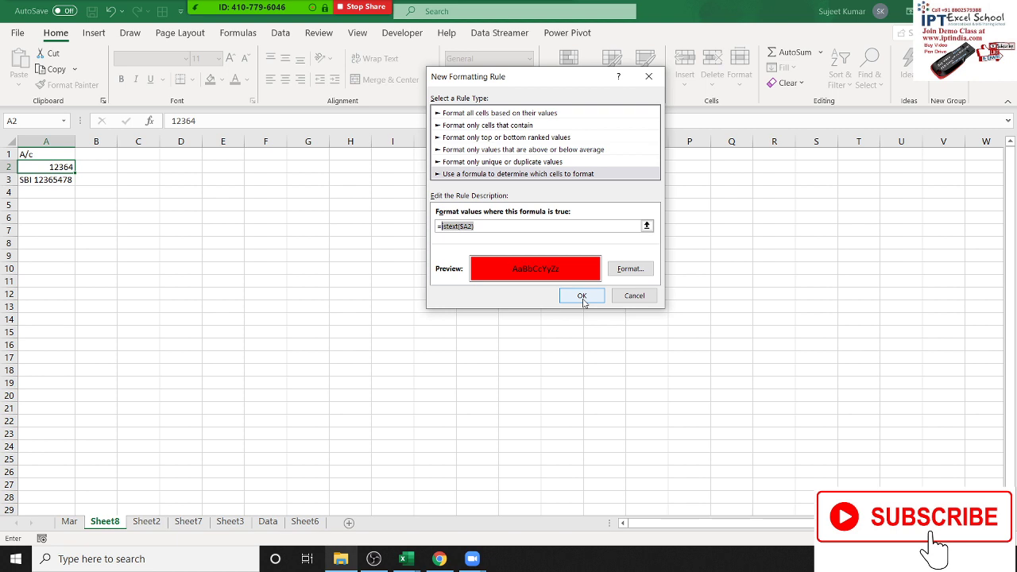
click(582, 299)
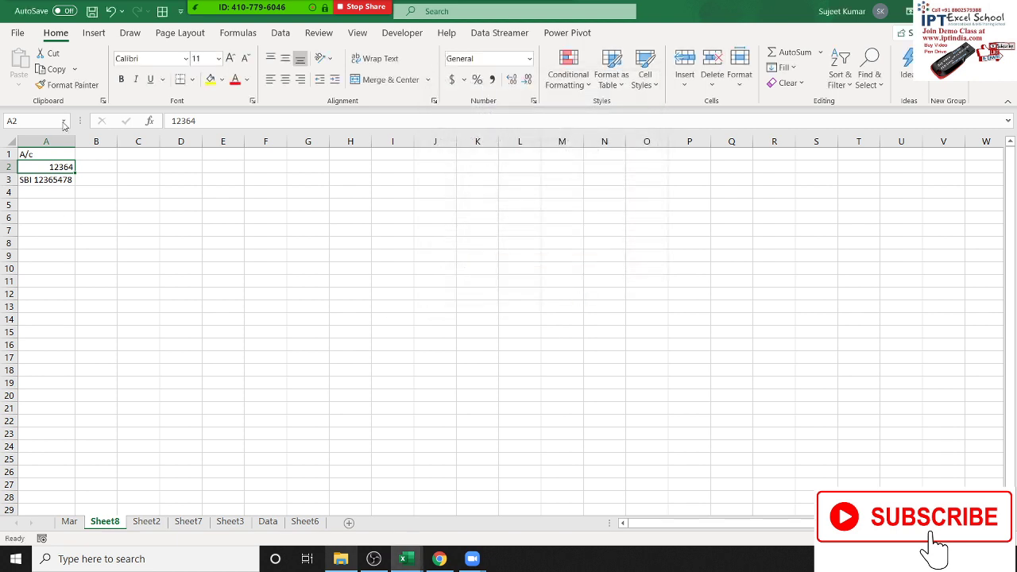
Paint A2's rule down through A4, then switch to Sheet6.
click(63, 85)
drag(60, 168, 61, 274)
click(137, 203)
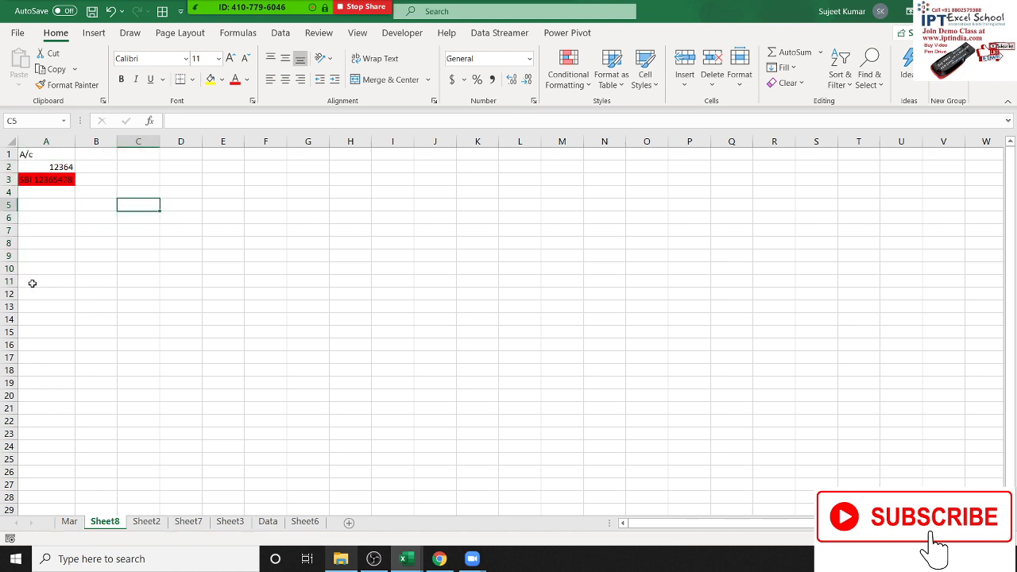
click(305, 523)
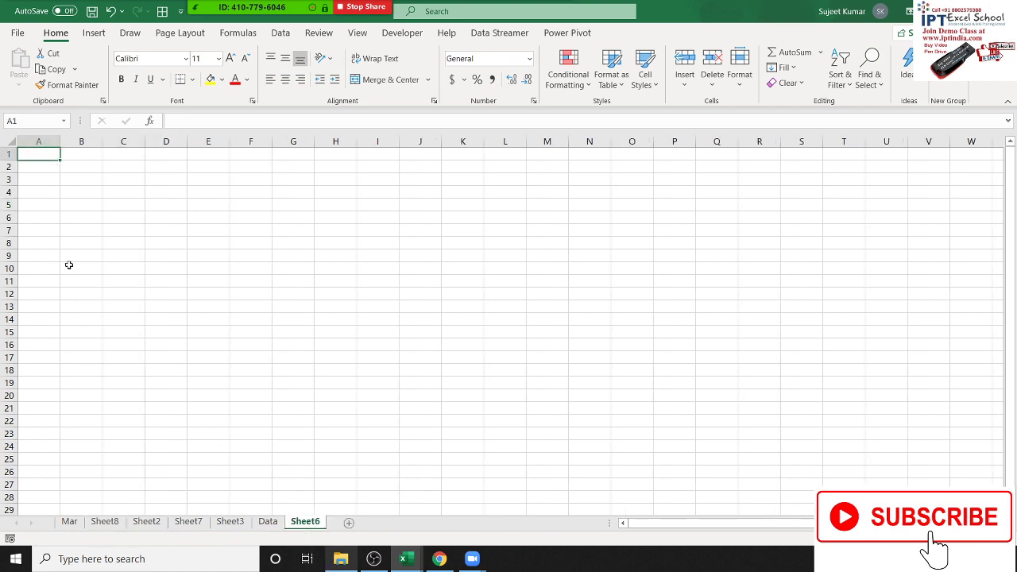
Enter =RANDBETWEEN(10,90) in A6 and fill it across A6:N25.
key(Down)
key(Down)
key(Down)
text(=)
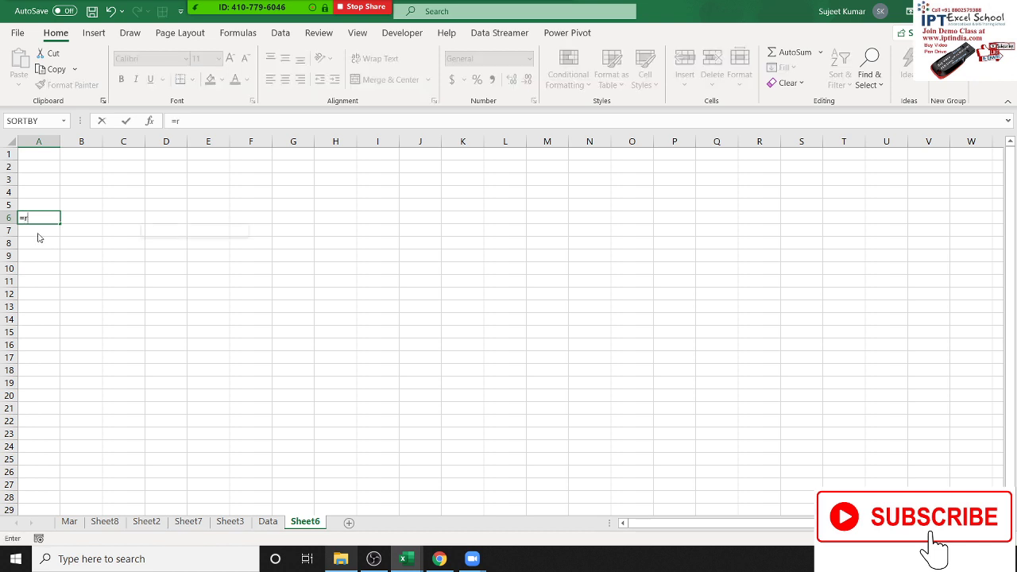
text(ra)
key(Down)
key(Down)
key(Down)
key(Tab)
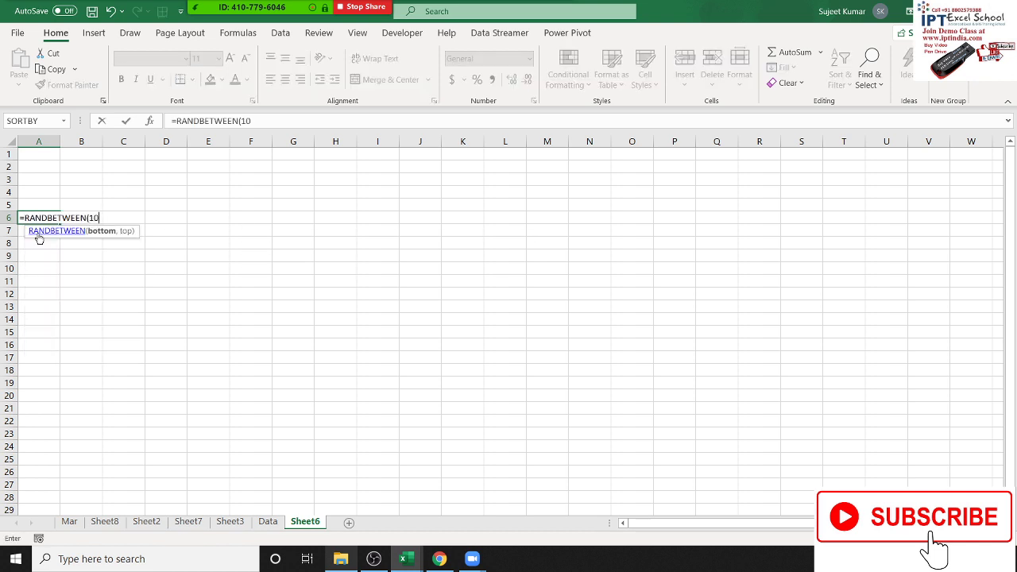
text(,9)
text(0)
key(Return)
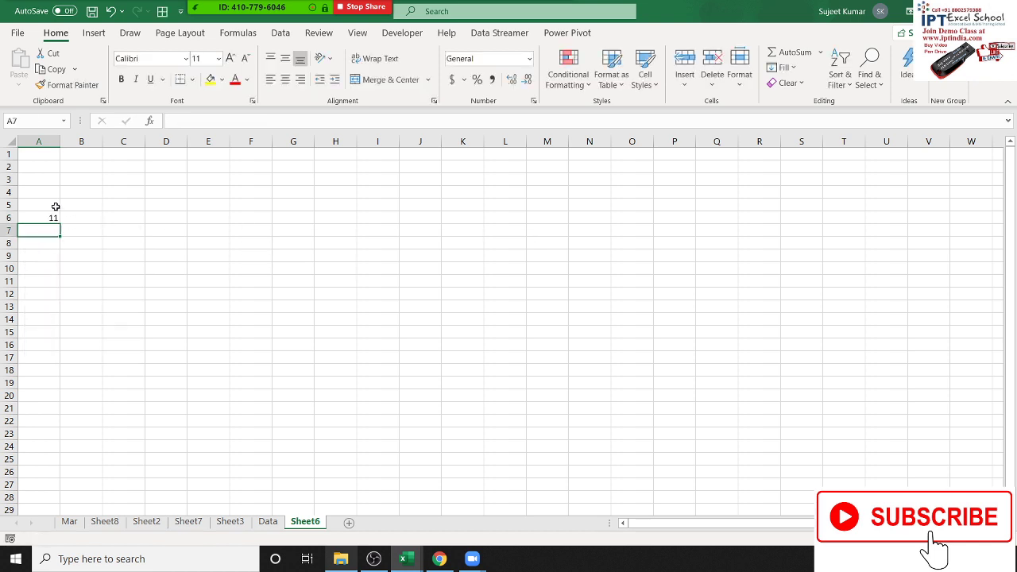
drag(46, 218, 577, 455)
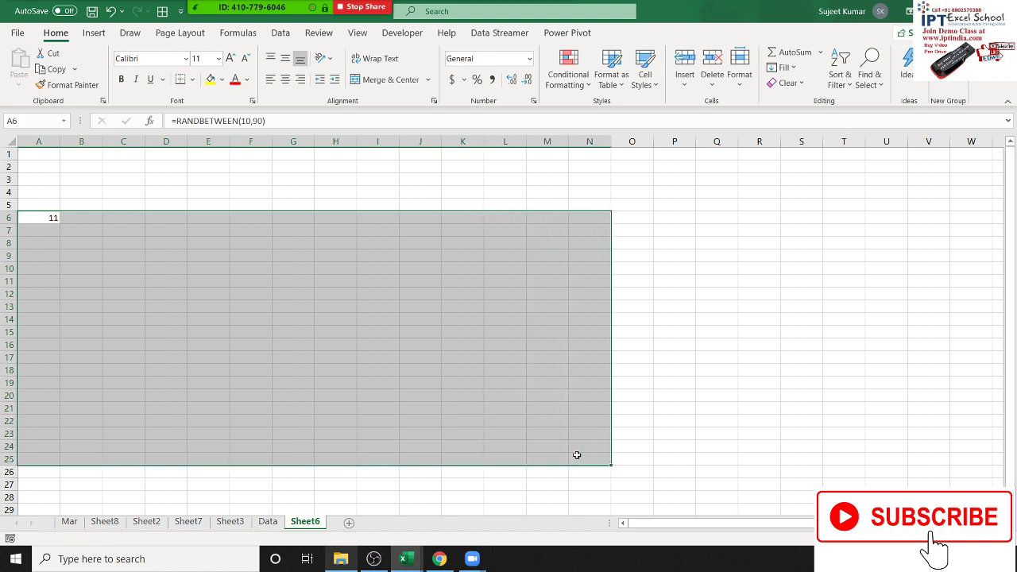
key(ctrl+r)
key(ctrl+d)
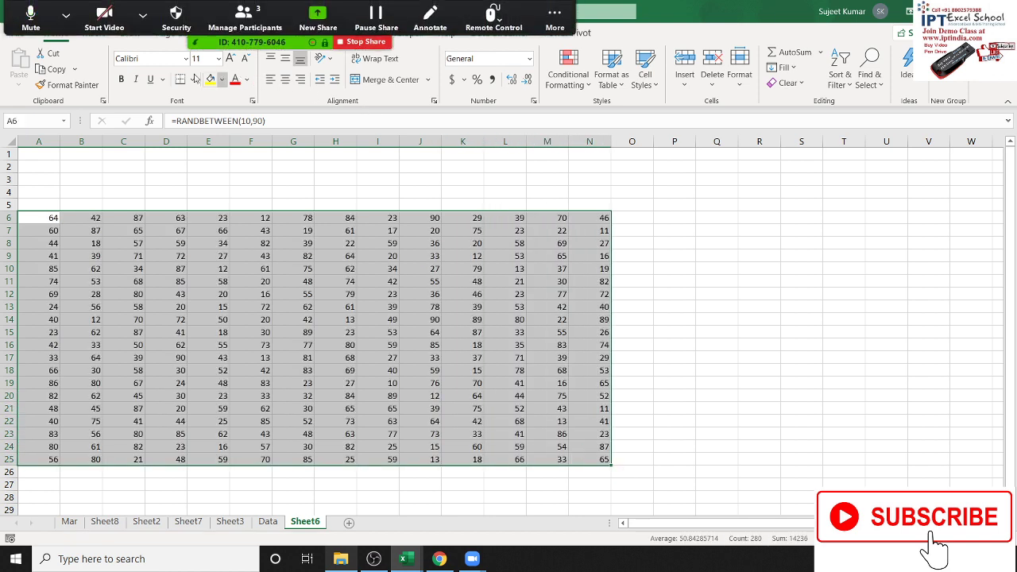
Copy A6:N25 and paste it back as values to fix the numbers.
key(ctrl+c)
click(18, 85)
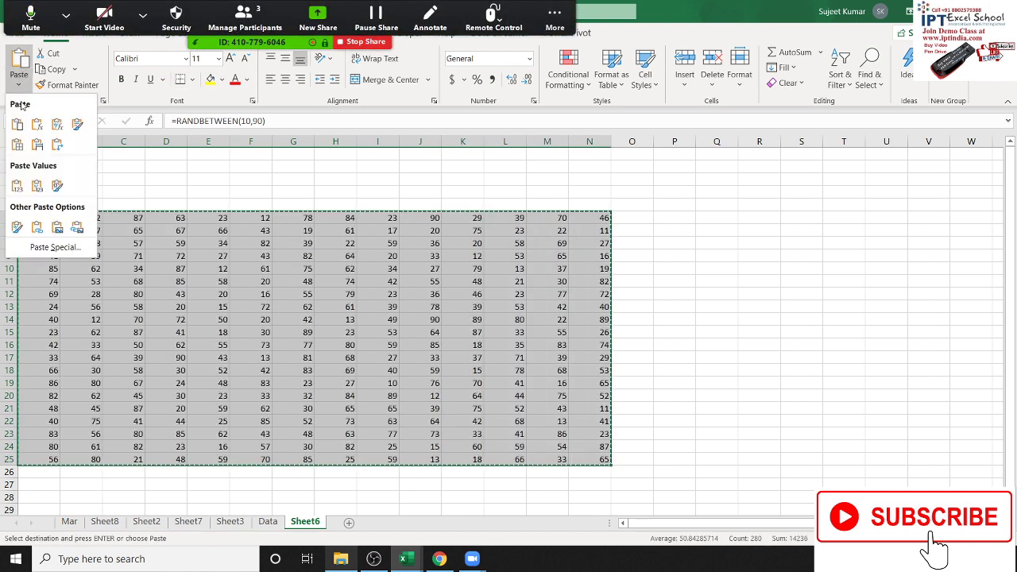
click(19, 189)
click(52, 168)
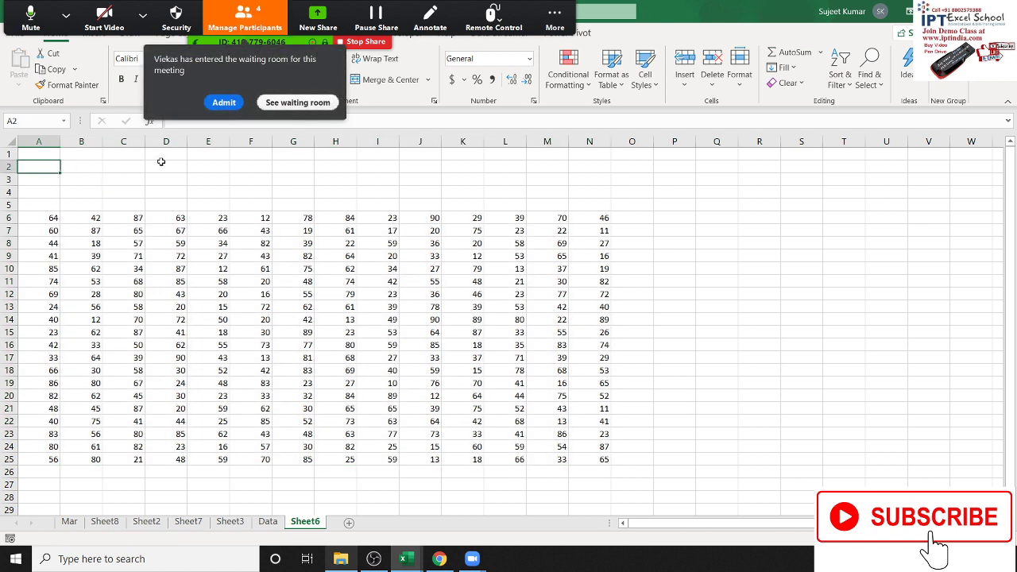
Enter the label Search in A2 and the search value 50 in B2.
click(225, 104)
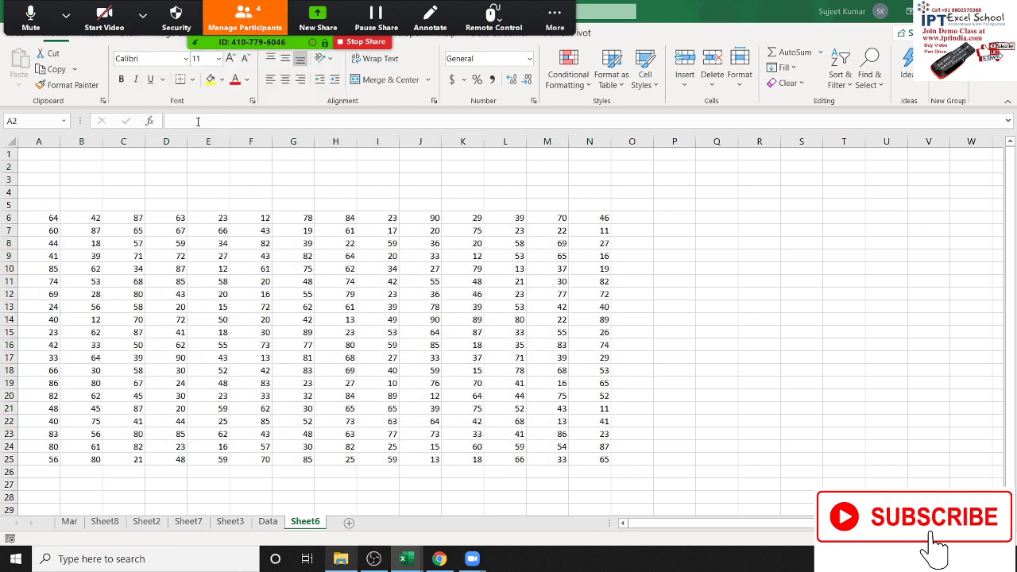
click(55, 168)
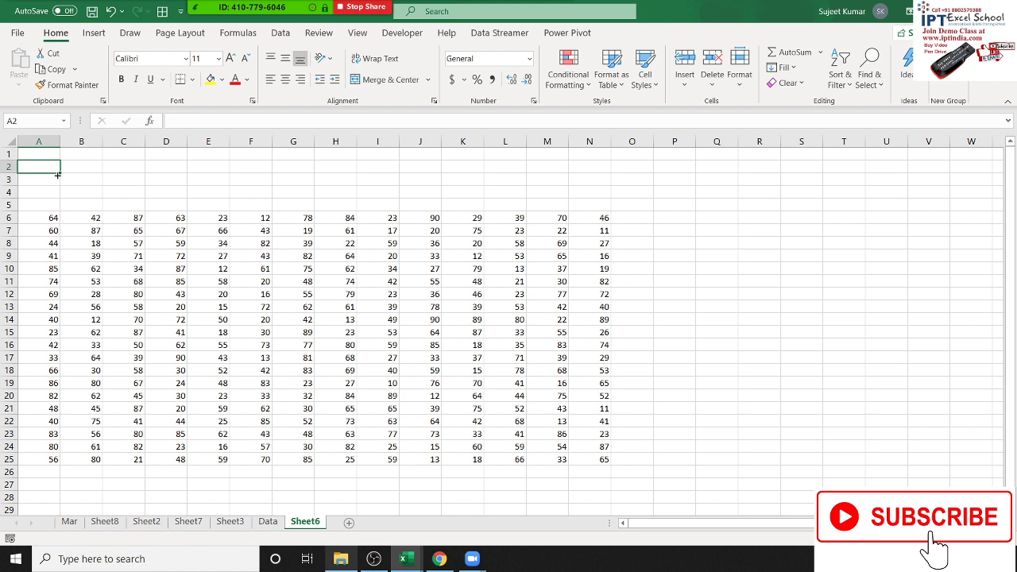
text(Search)
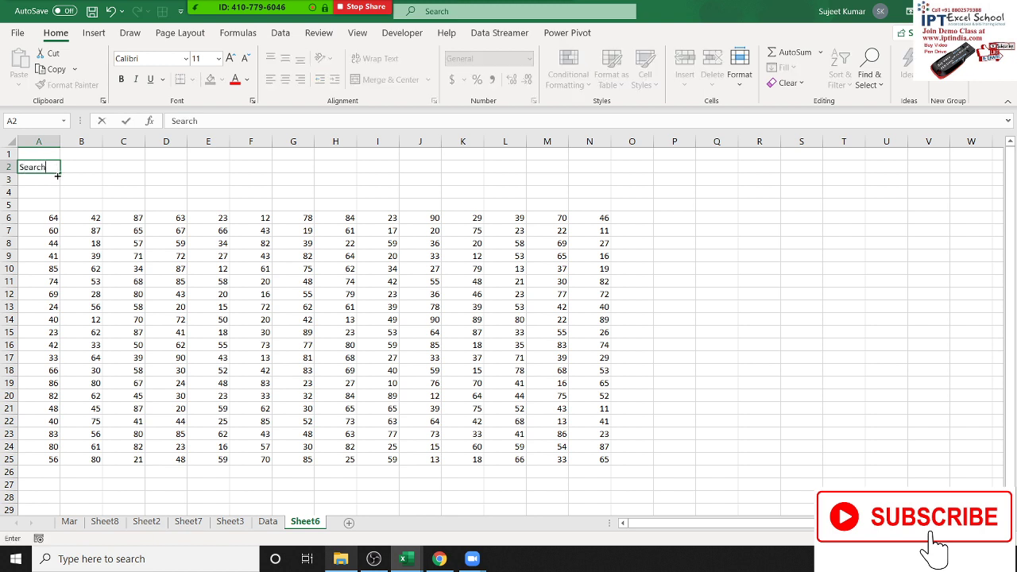
key(Return)
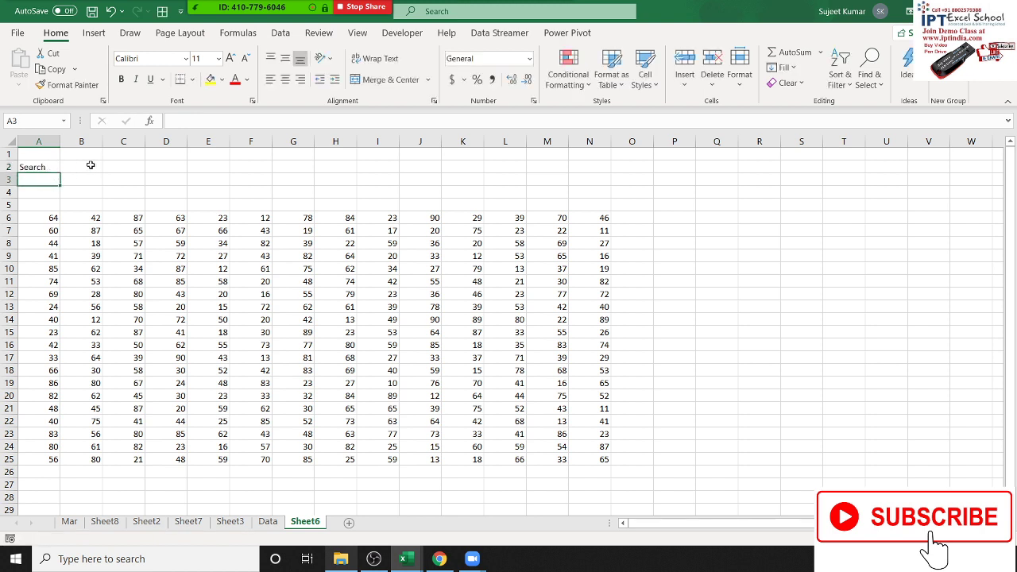
click(91, 166)
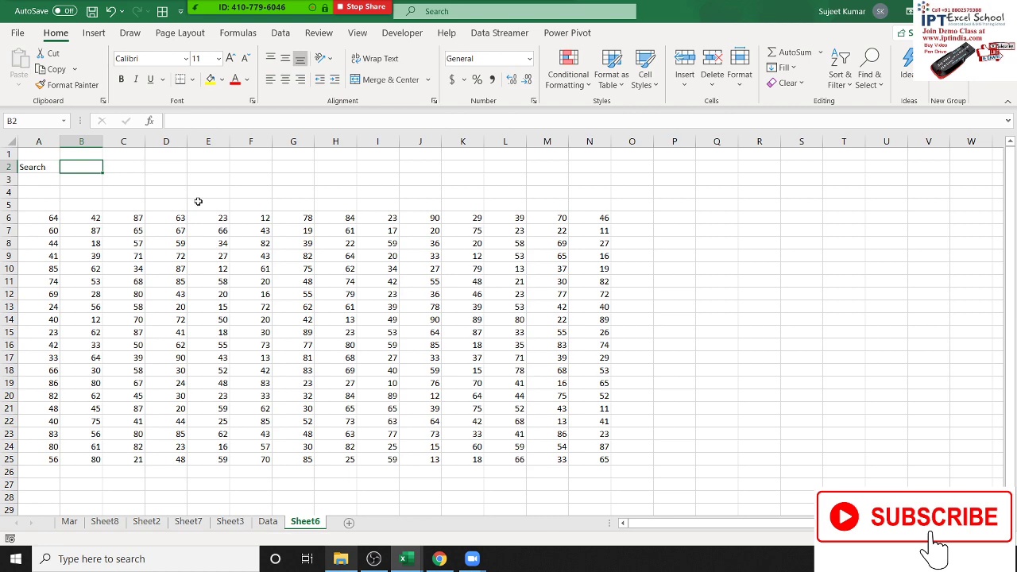
text(50)
key(Return)
Select the number grid A6:N25 and bring up the Conditional Formatting options.
click(35, 221)
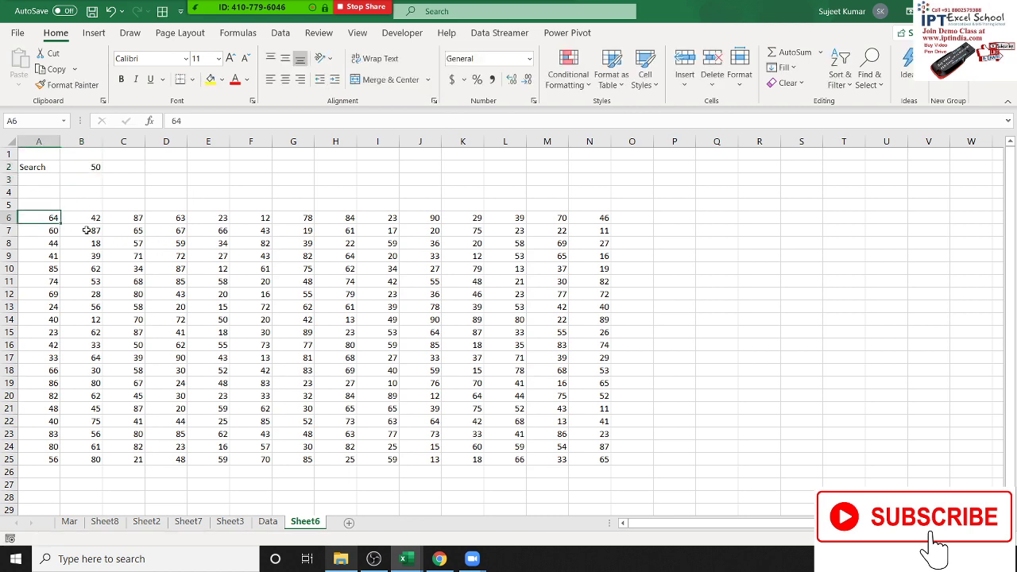
drag(87, 230, 499, 397)
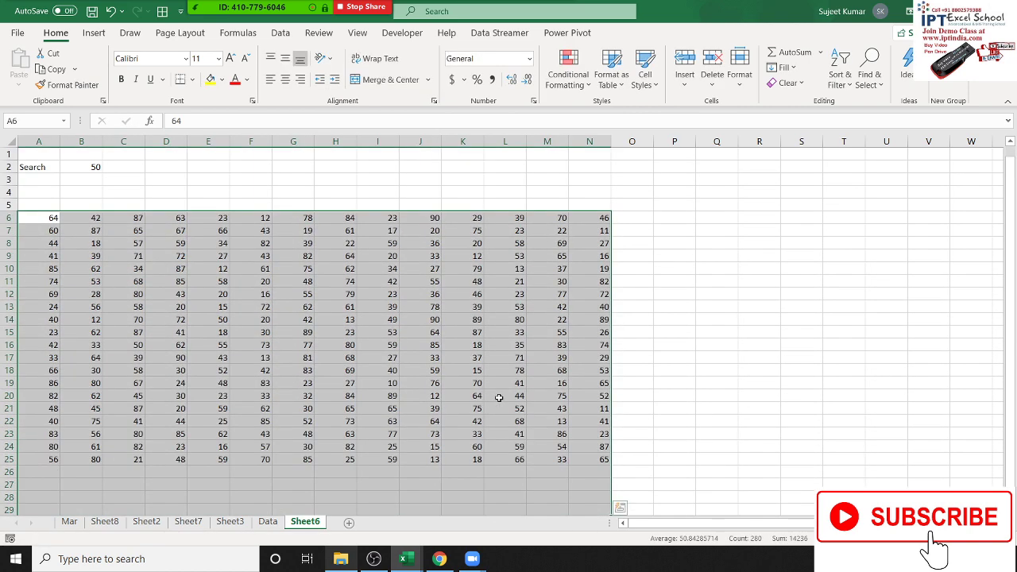
click(50, 216)
mouse_move(45, 212)
mouse_down()
mouse_move(120, 234)
mouse_move(588, 459)
mouse_up()
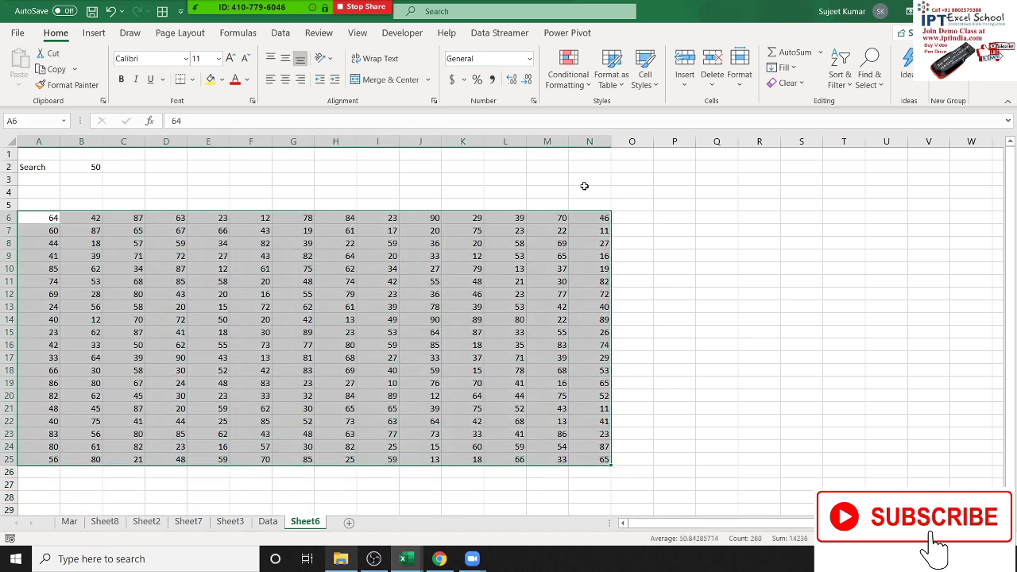
click(569, 76)
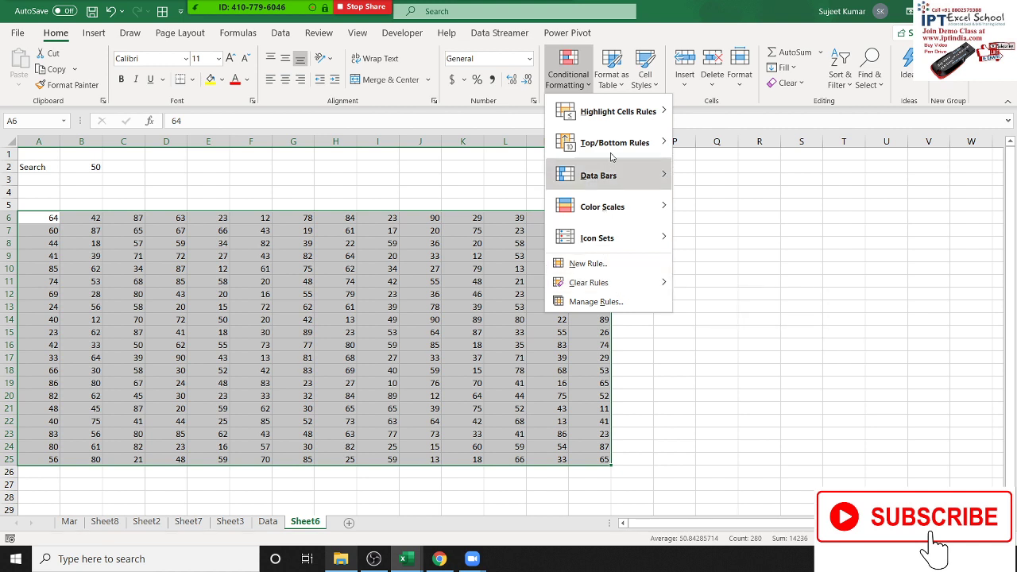
Add an Equal To rule referencing $B$2 with Light Red Fill and Dark Red Text.
mouse_move(618, 116)
click(726, 206)
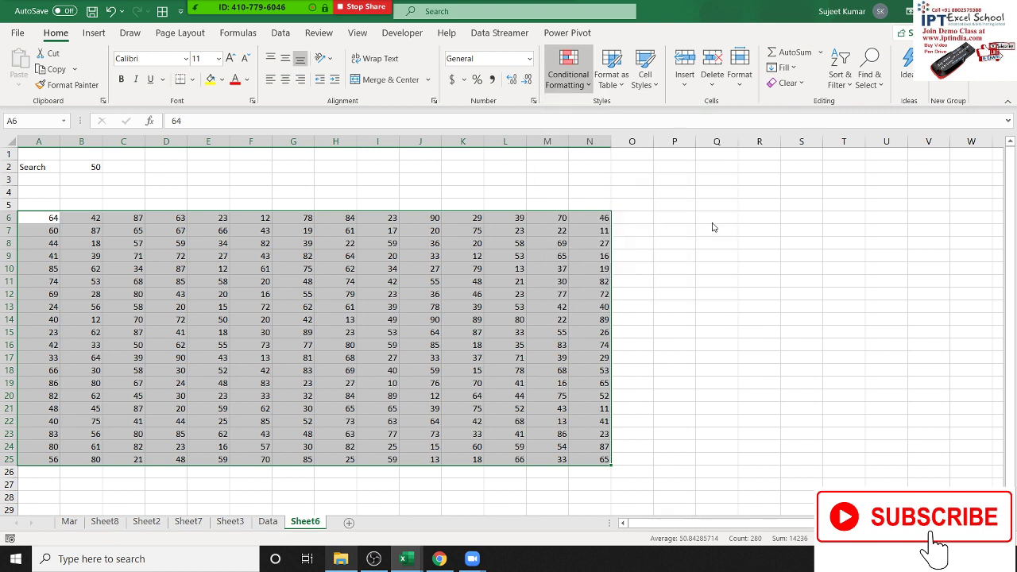
text(50)
text(=)
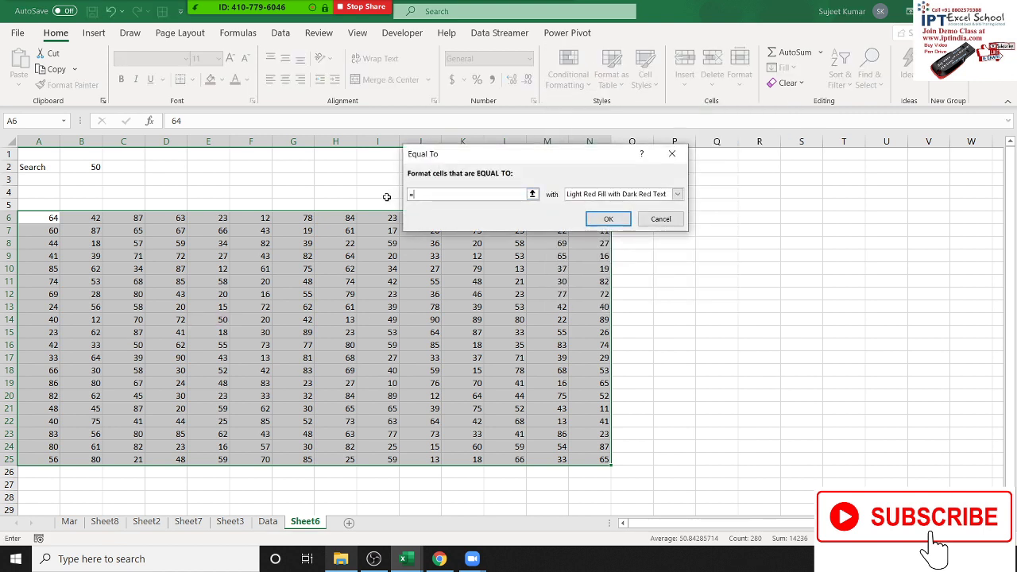
click(92, 166)
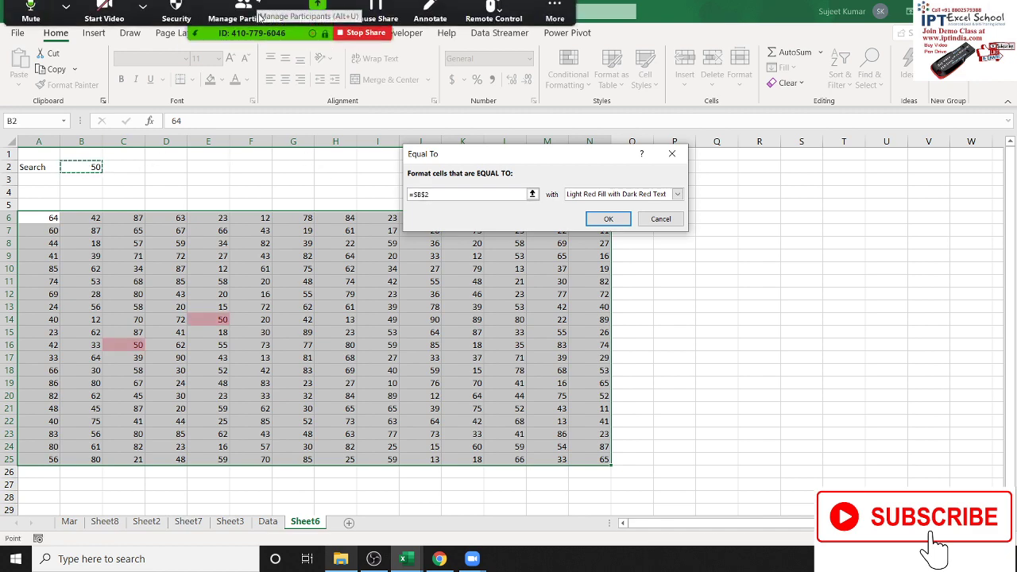
click(256, 24)
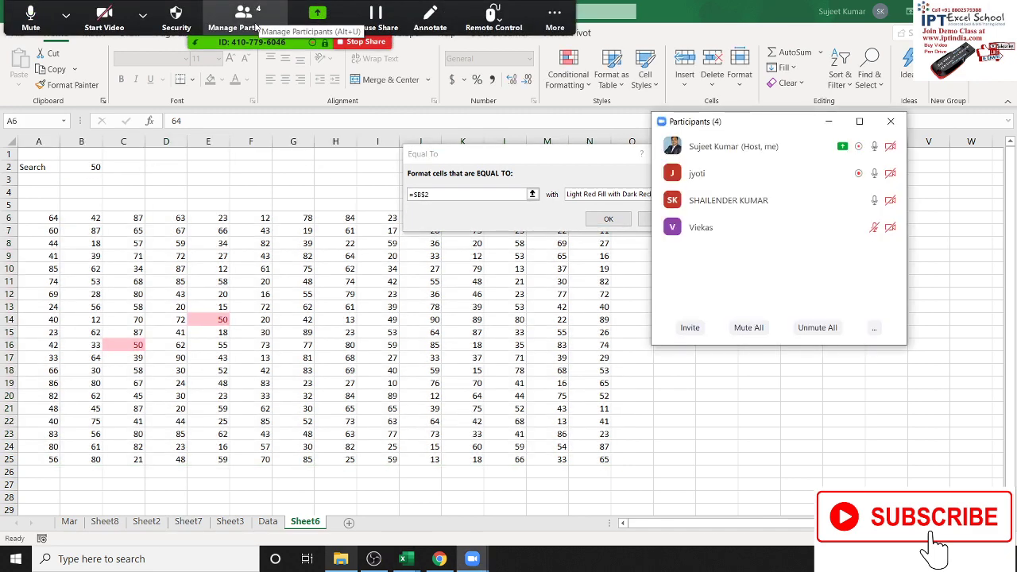
mouse_move(824, 236)
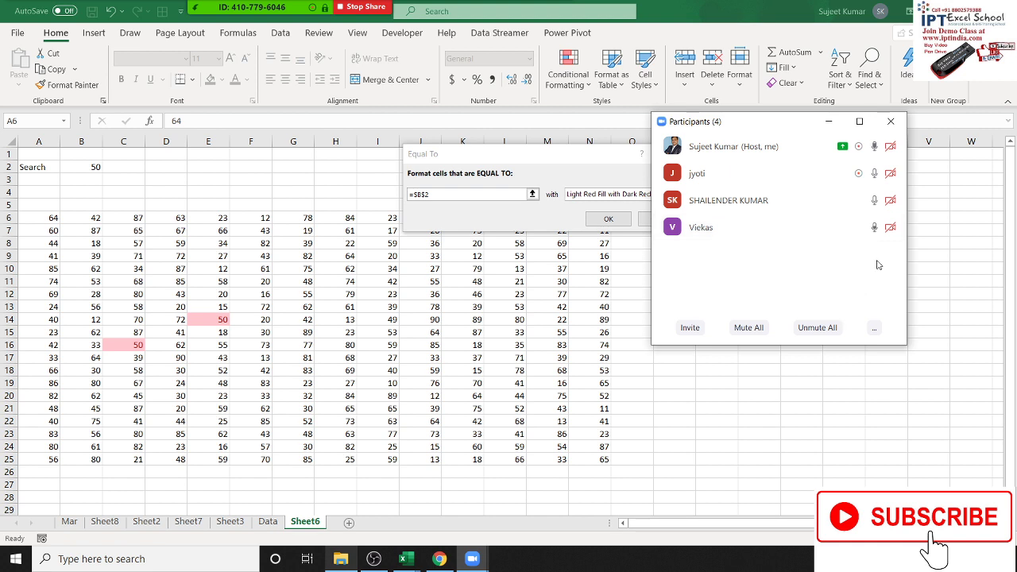
click(890, 123)
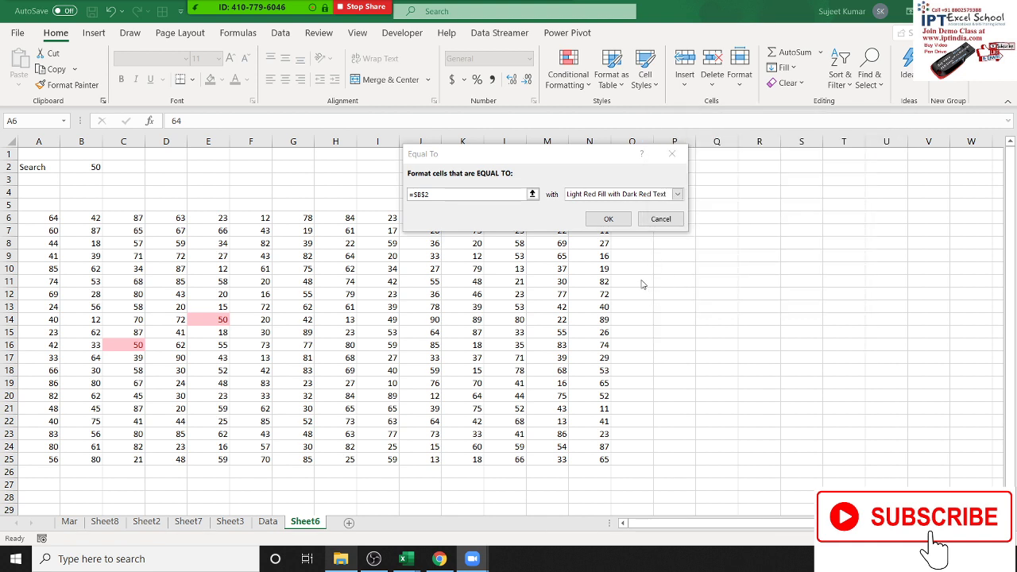
click(431, 195)
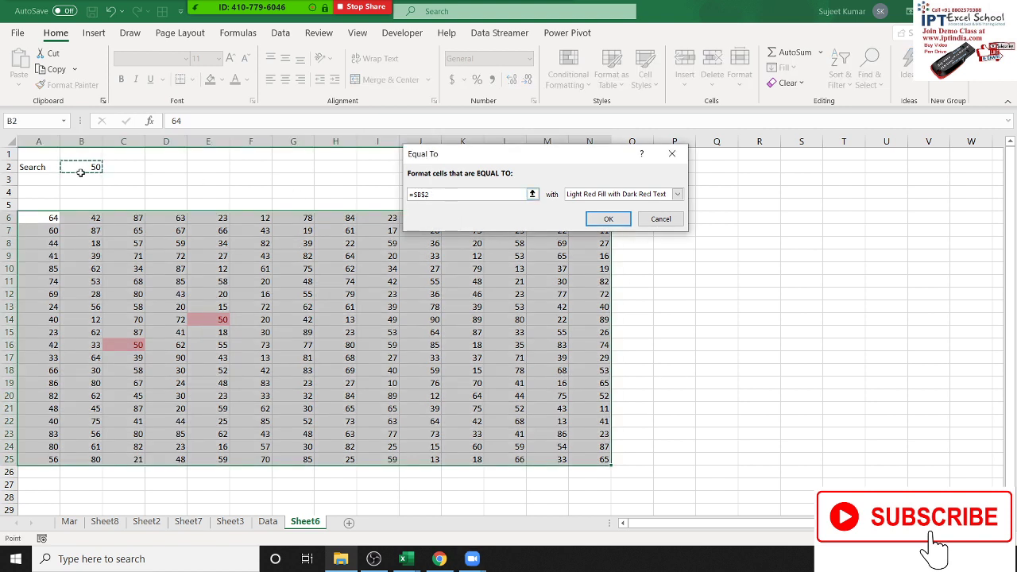
click(609, 224)
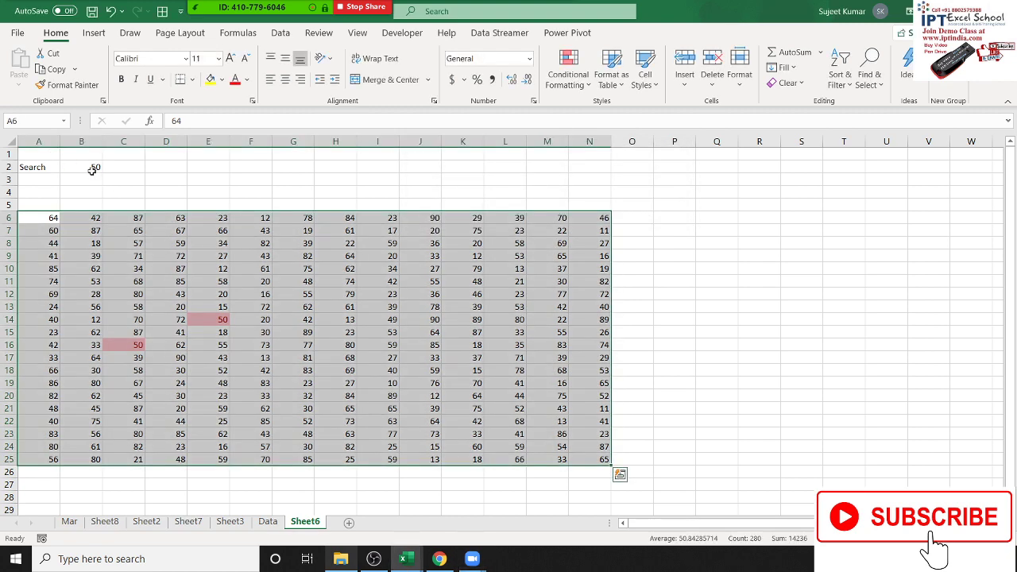
Change the search value in B2 to 70, then 60, then 90.
click(90, 168)
text(70)
key(ctrl+Return)
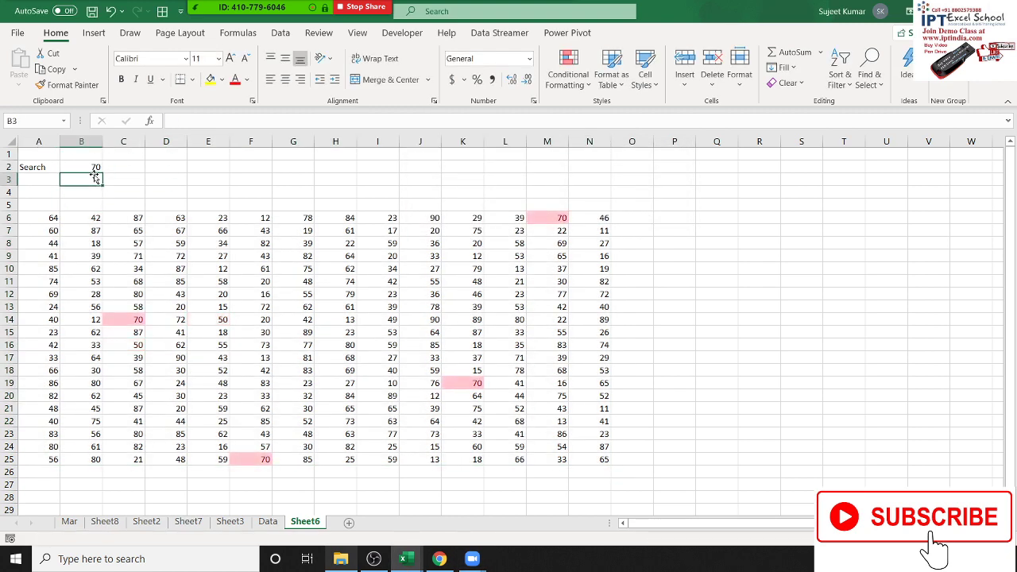
text(60)
key(ctrl+Return)
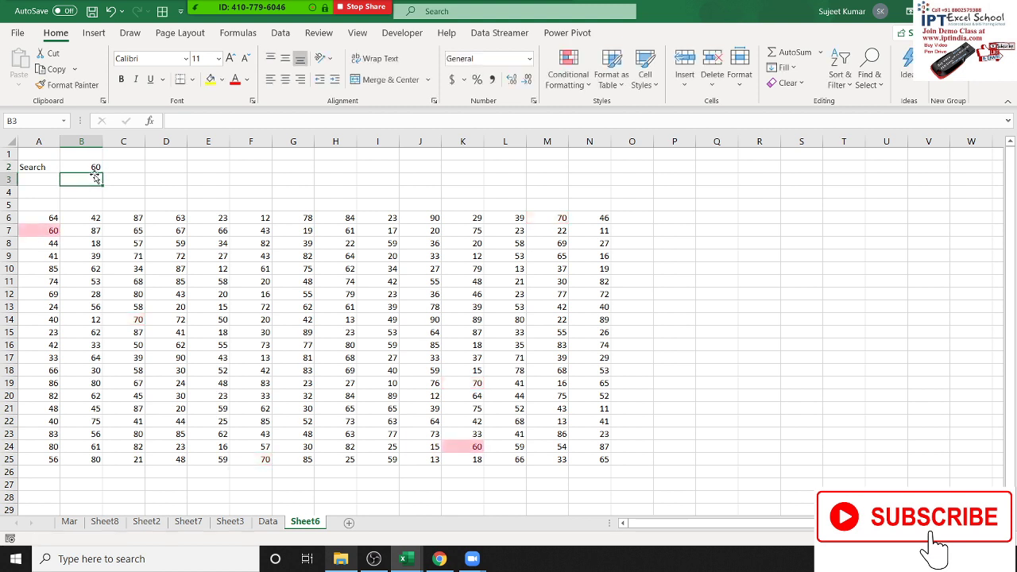
text(9)
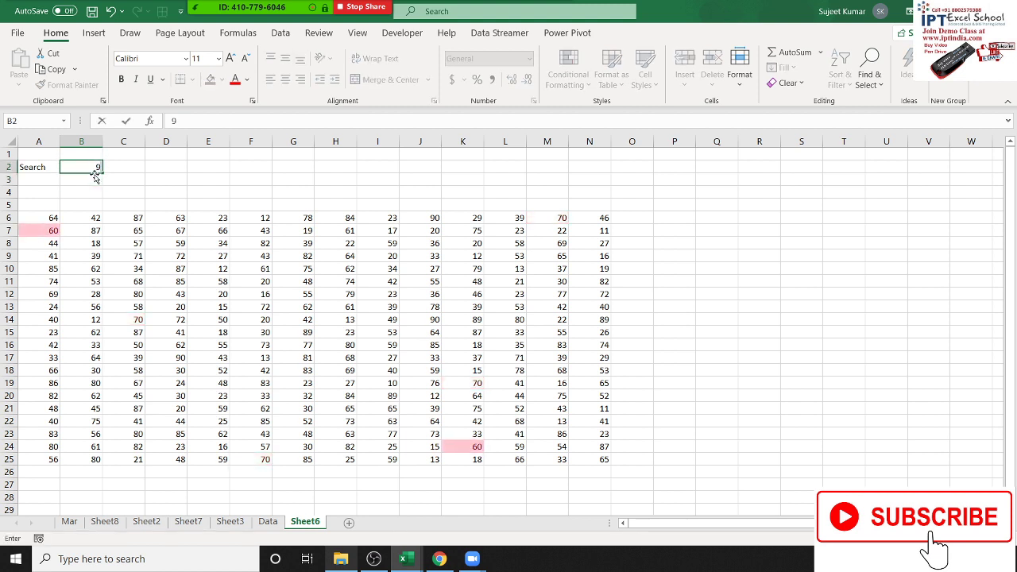
key(Return)
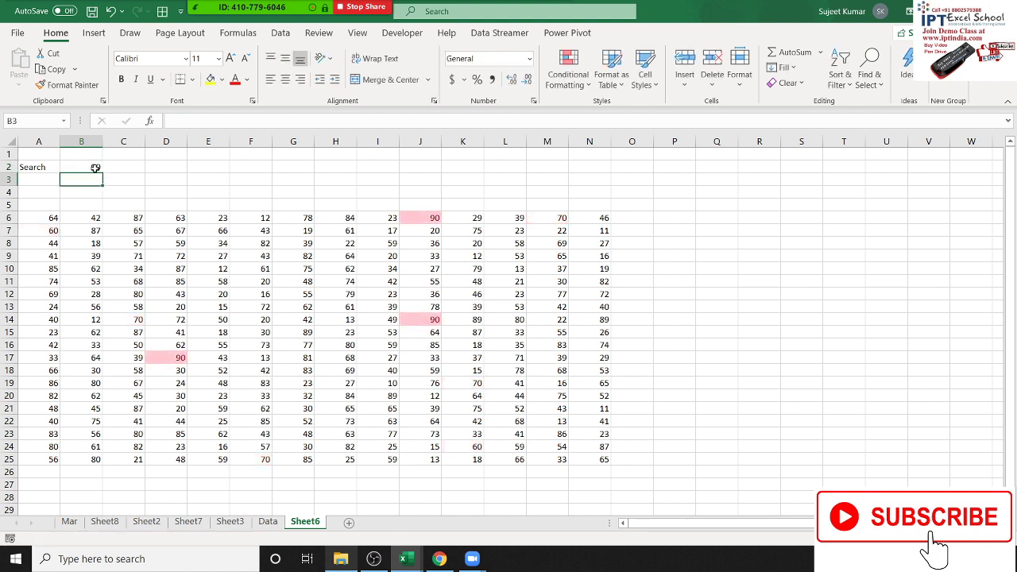
Reselect the A6:N25 block to review the highlighted 90s, then select A2.
click(149, 229)
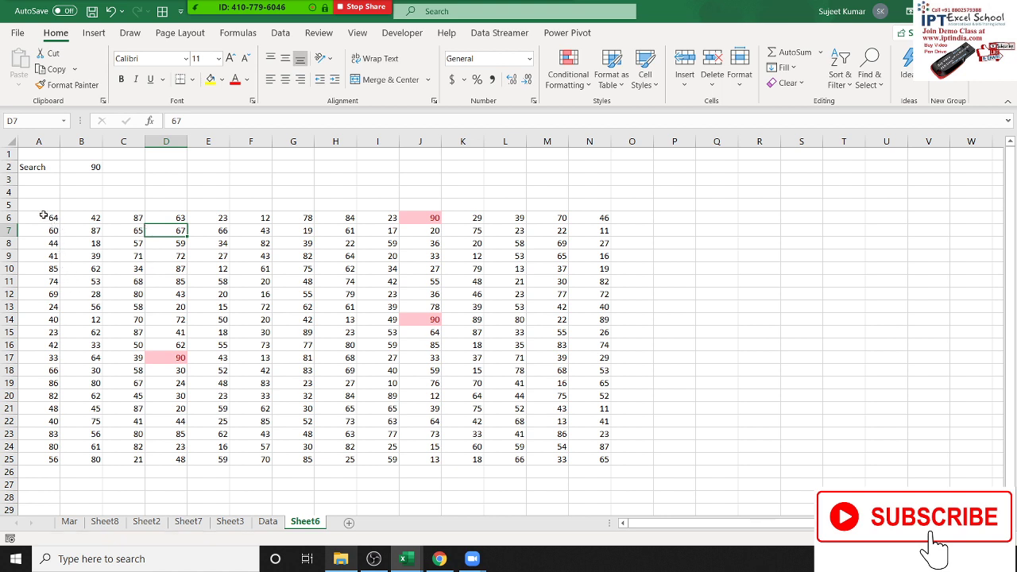
mouse_move(44, 214)
mouse_down()
mouse_move(603, 474)
mouse_move(604, 460)
mouse_up()
scroll(608, 469, down, 2)
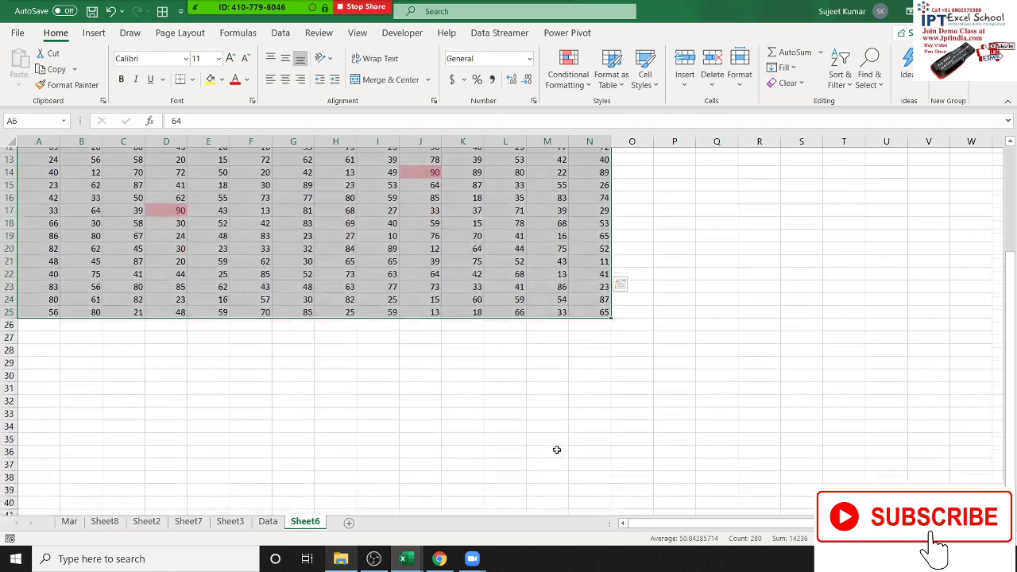
scroll(573, 460, up, 2)
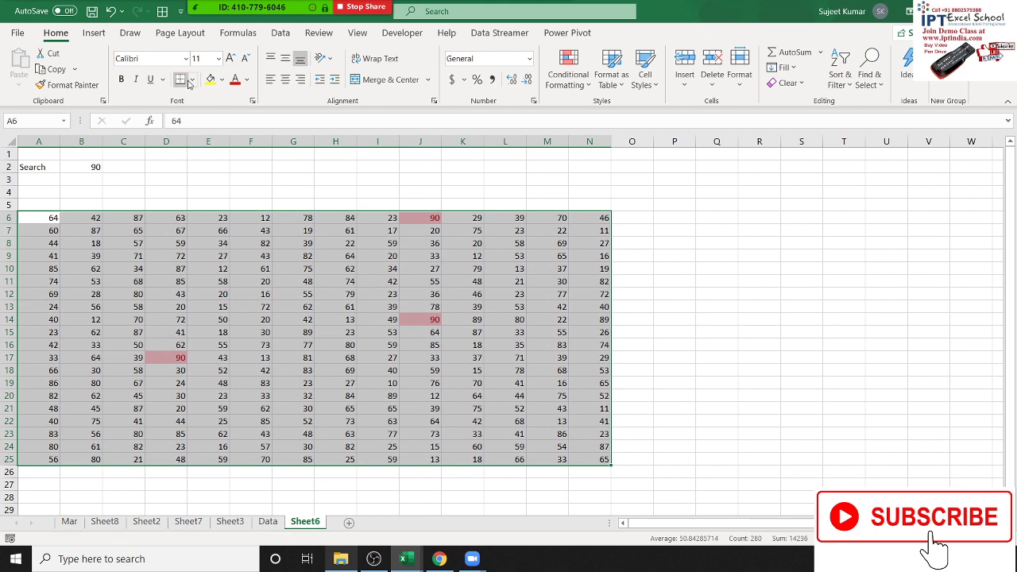
click(147, 284)
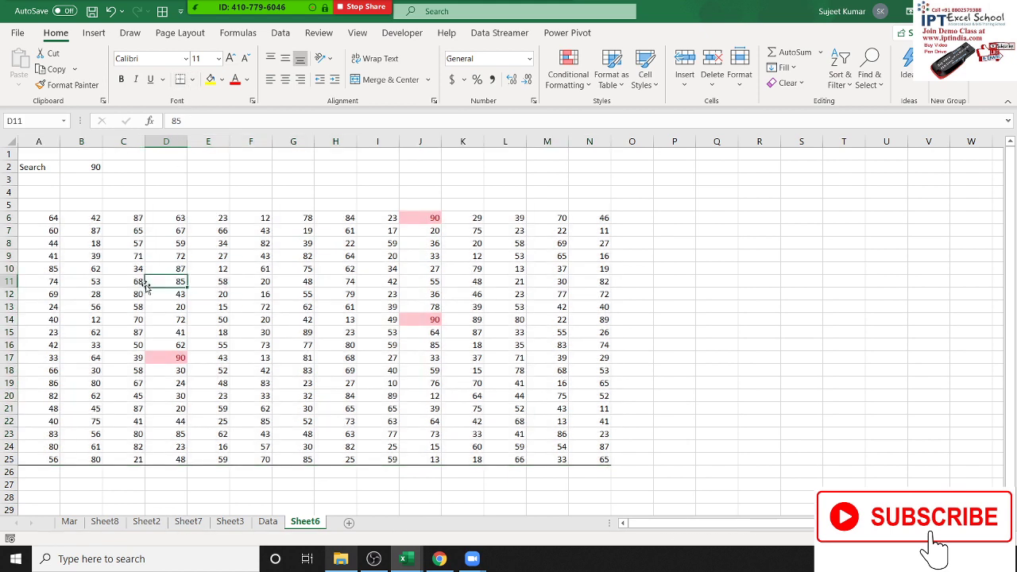
click(49, 166)
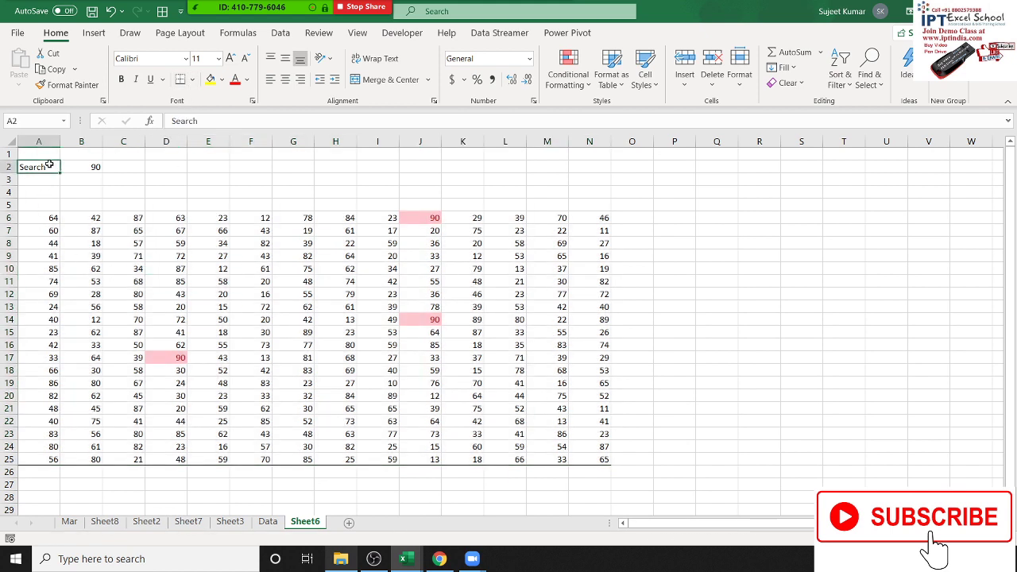
click(567, 78)
mouse_move(570, 106)
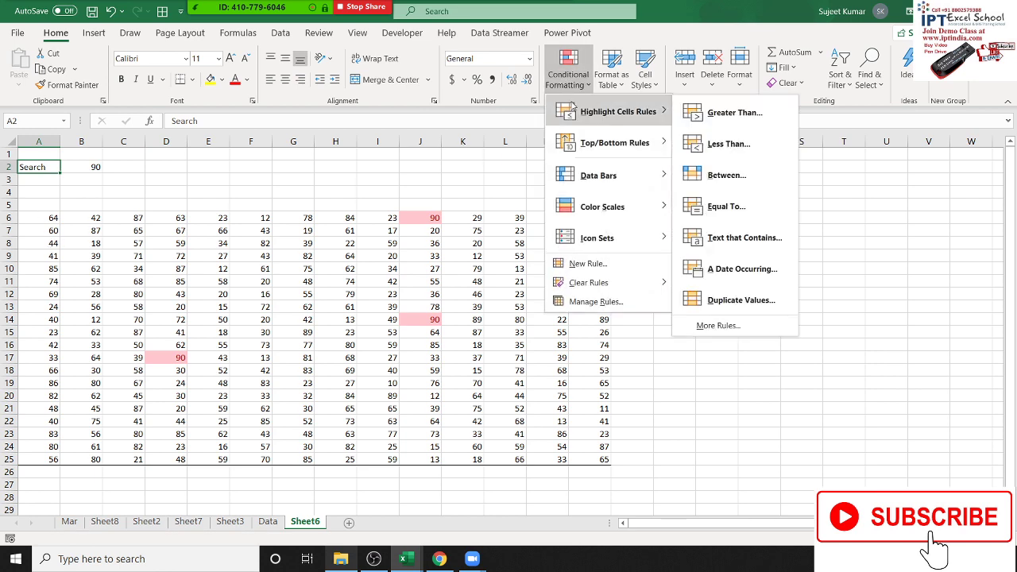
click(588, 263)
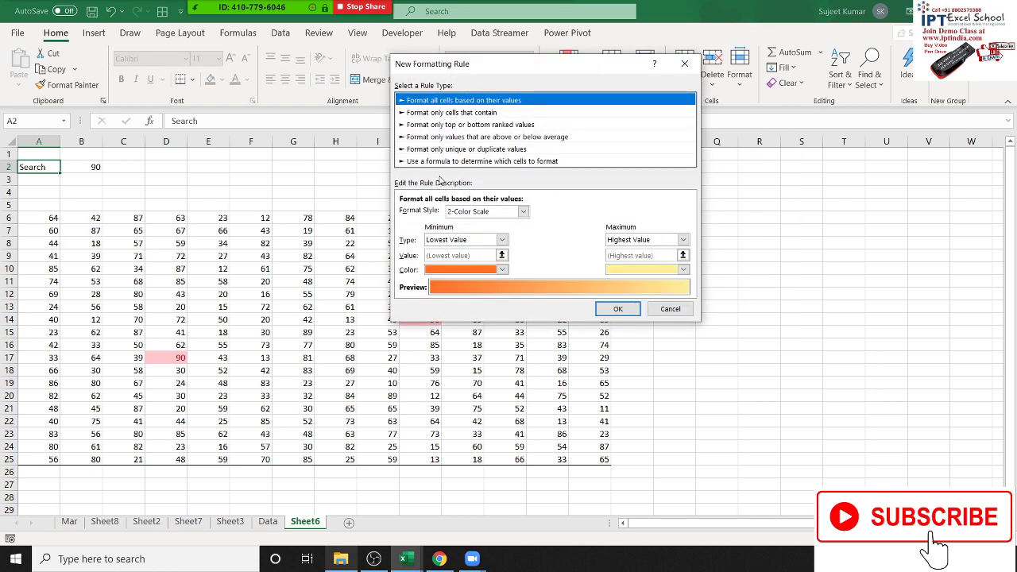
click(439, 162)
click(430, 212)
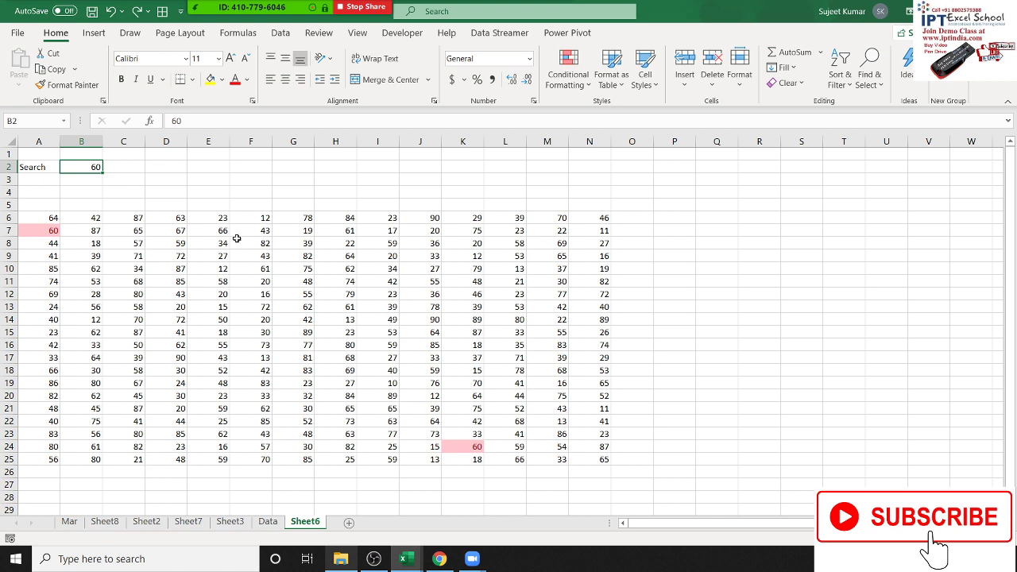
click(151, 189)
click(139, 258)
scroll(159, 302, down, 6)
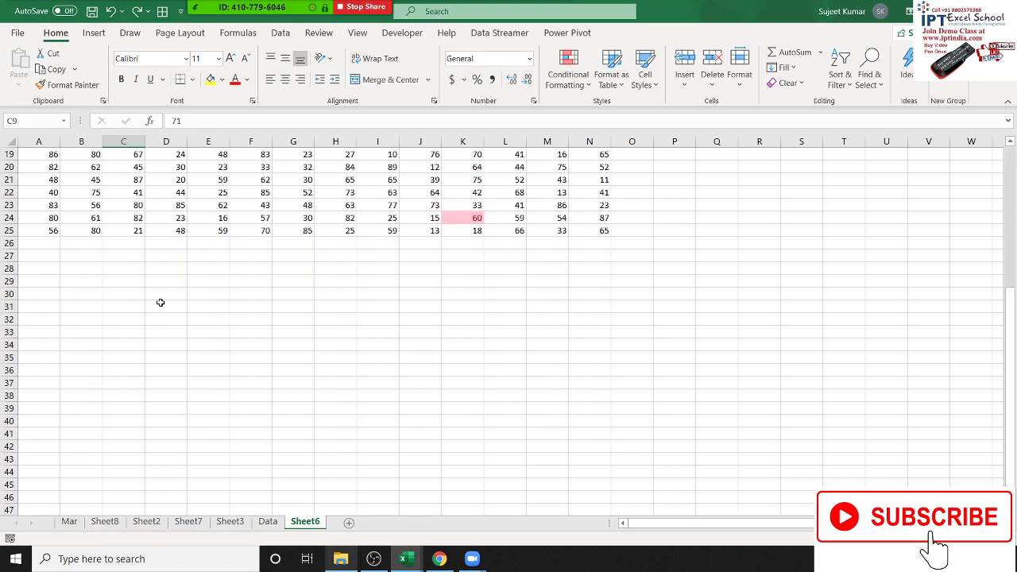
scroll(159, 302, up, 2)
scroll(62, 267, down, 2)
drag(51, 243, 591, 384)
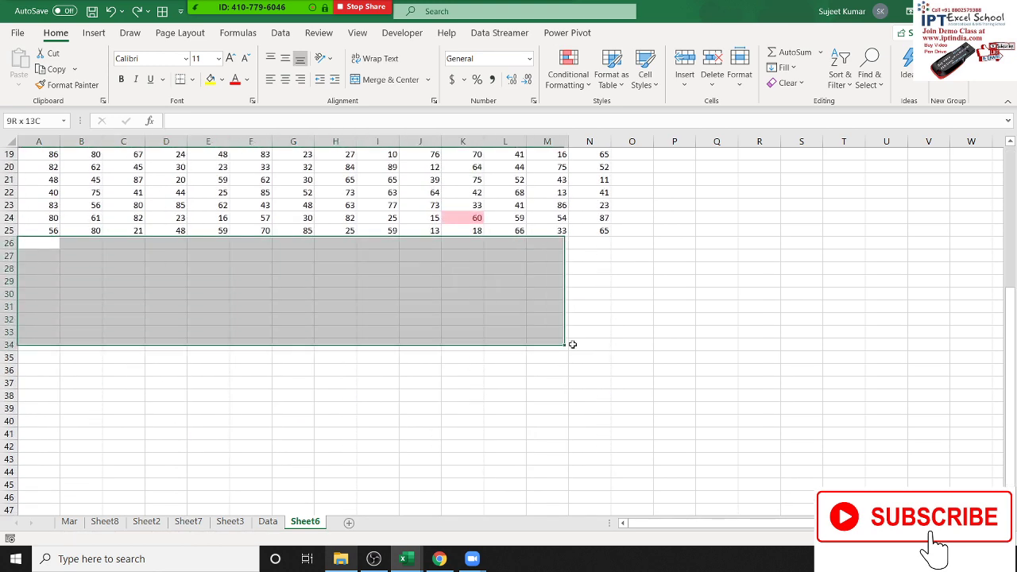
scroll(170, 338, up, 6)
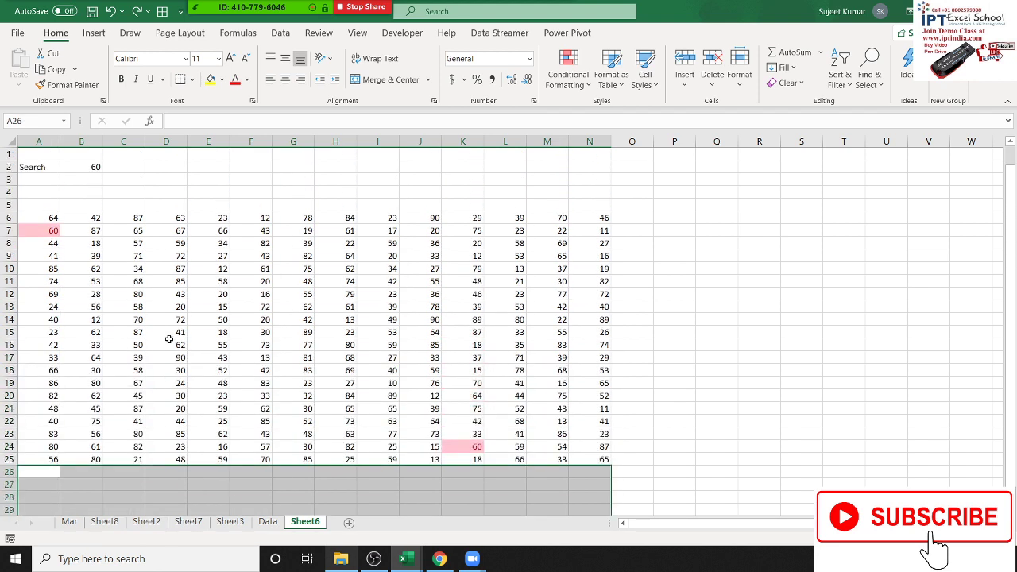
click(41, 168)
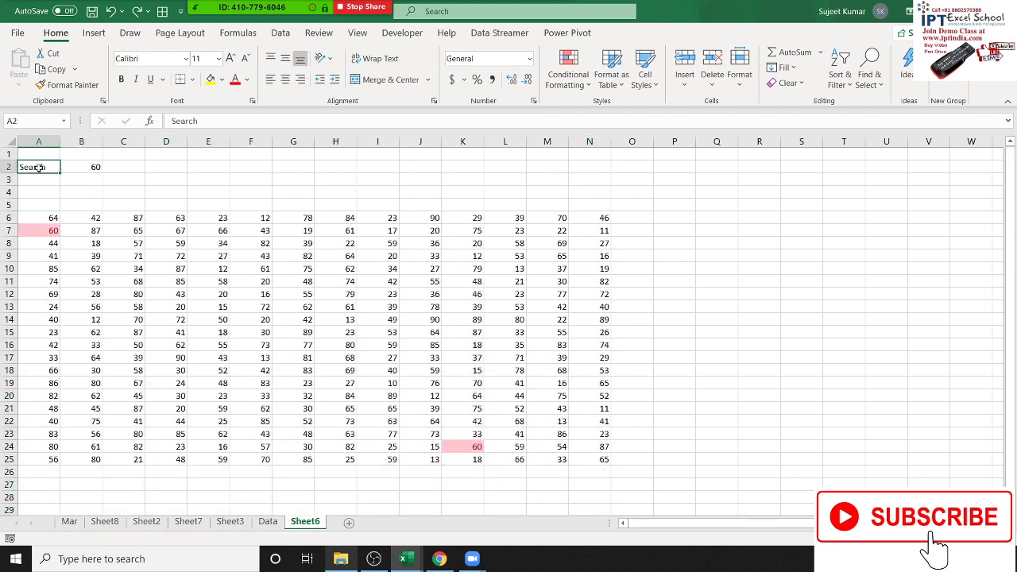
Draft a new formula-based rule reading =$A$2>0 and open its Format Cells dialog.
click(568, 70)
mouse_move(592, 117)
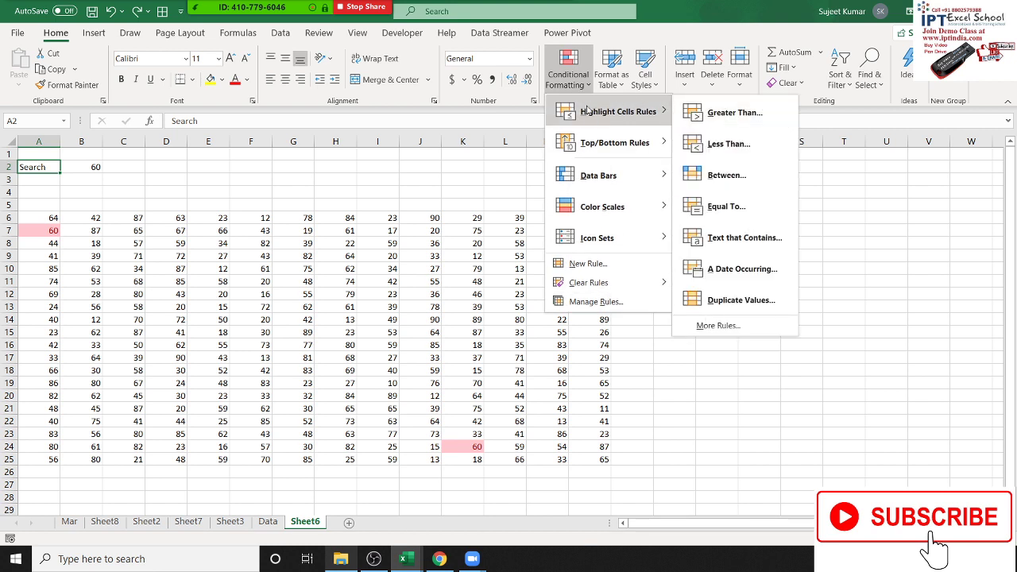
click(587, 264)
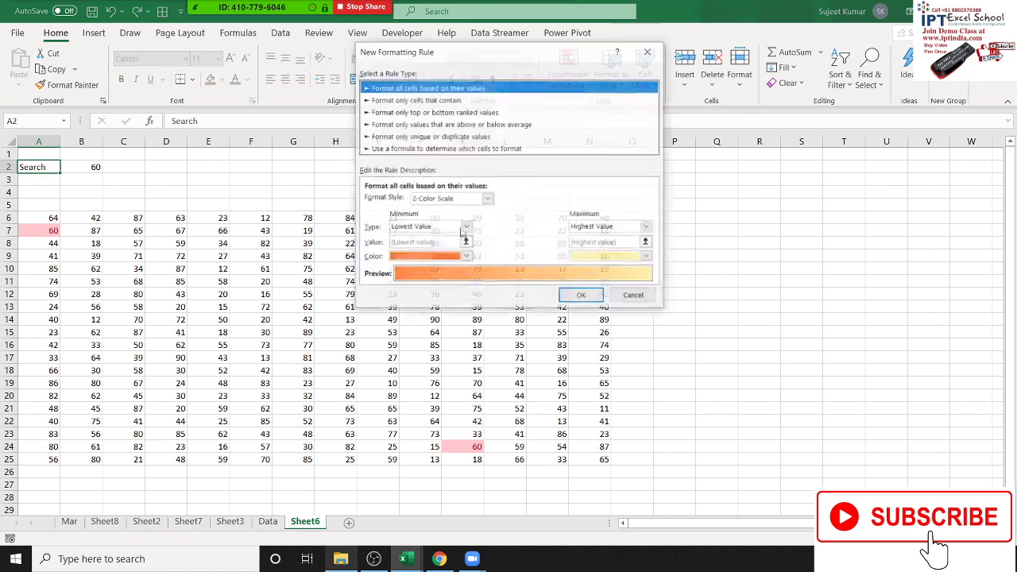
click(414, 148)
click(395, 204)
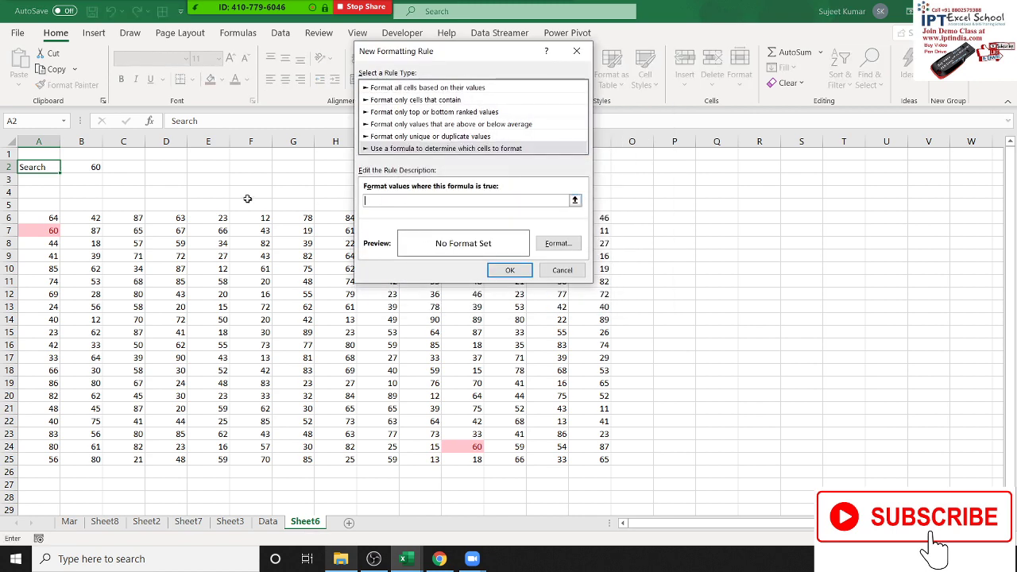
click(33, 169)
text(>0)
click(559, 244)
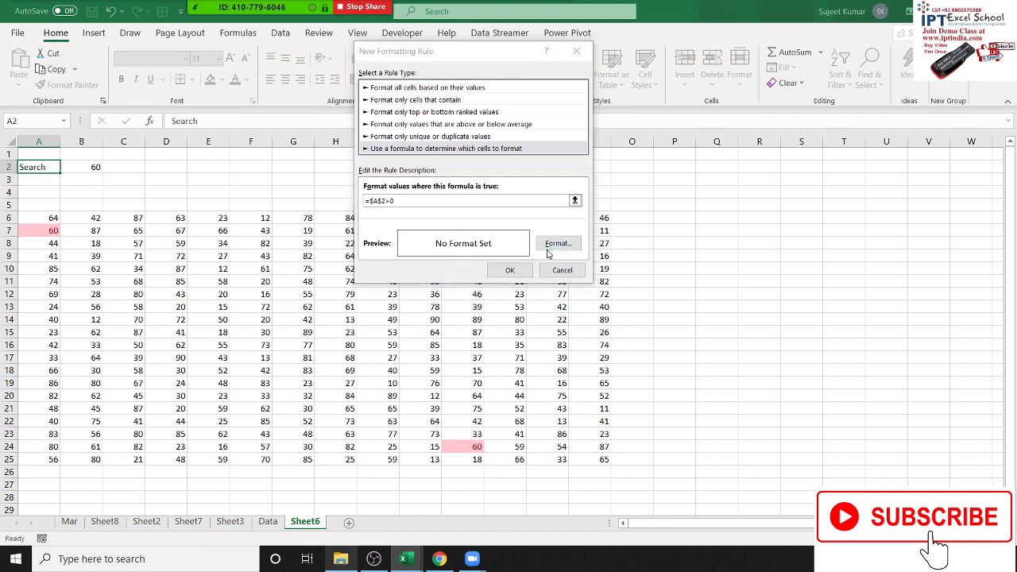
click(400, 33)
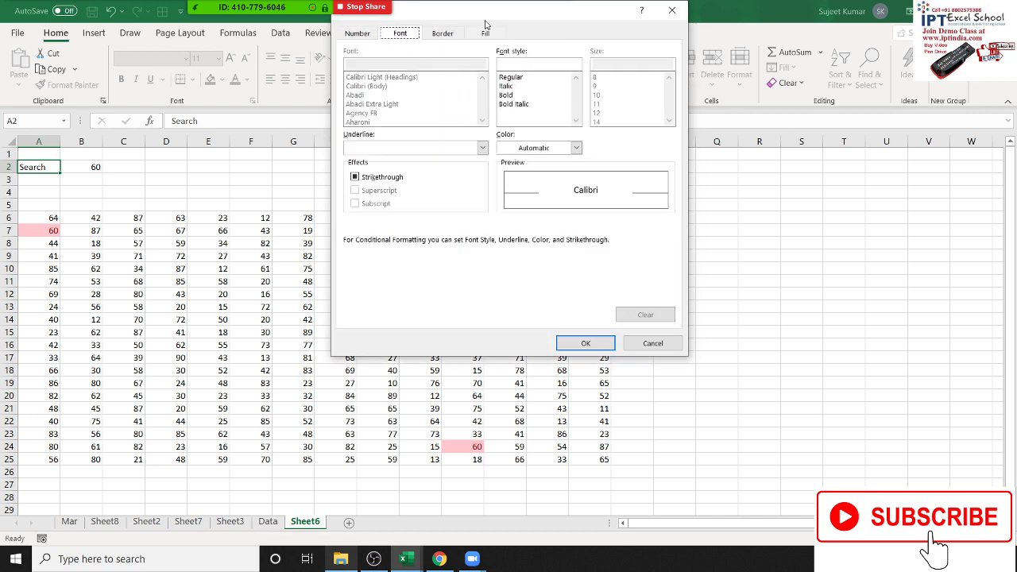
Give the rule an Outline border format.
drag(487, 12, 695, 38)
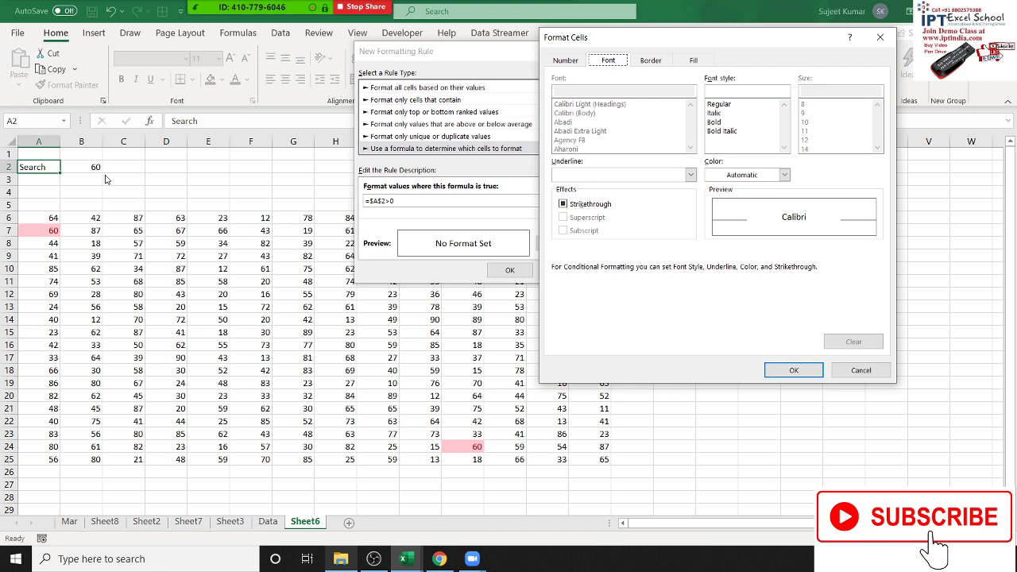
click(646, 62)
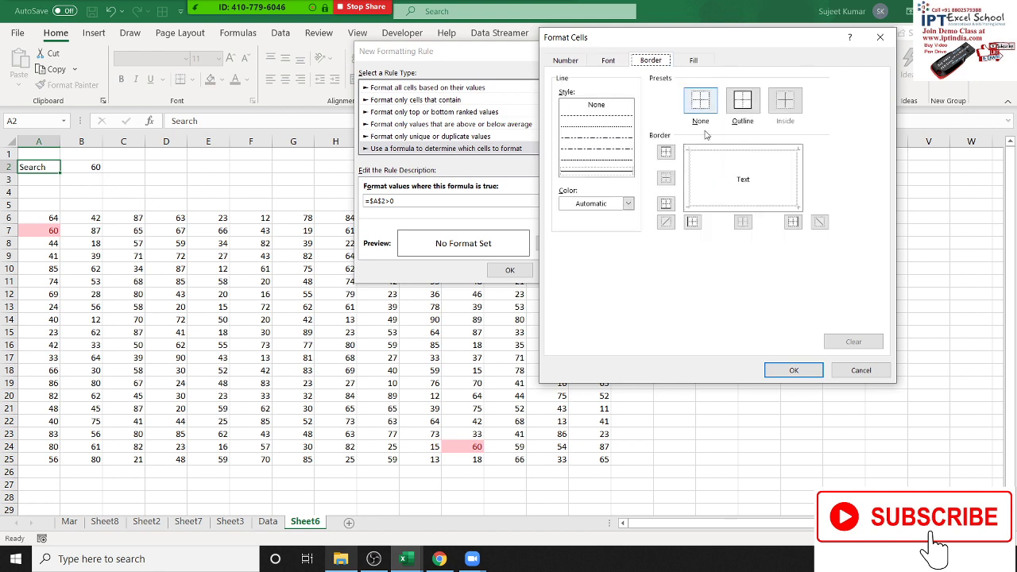
click(742, 101)
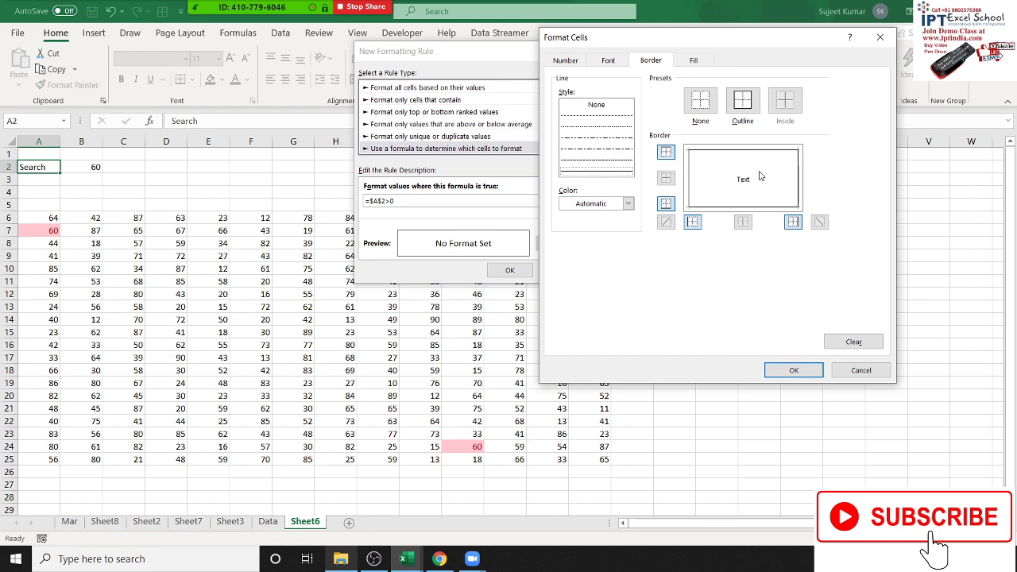
click(743, 151)
click(794, 371)
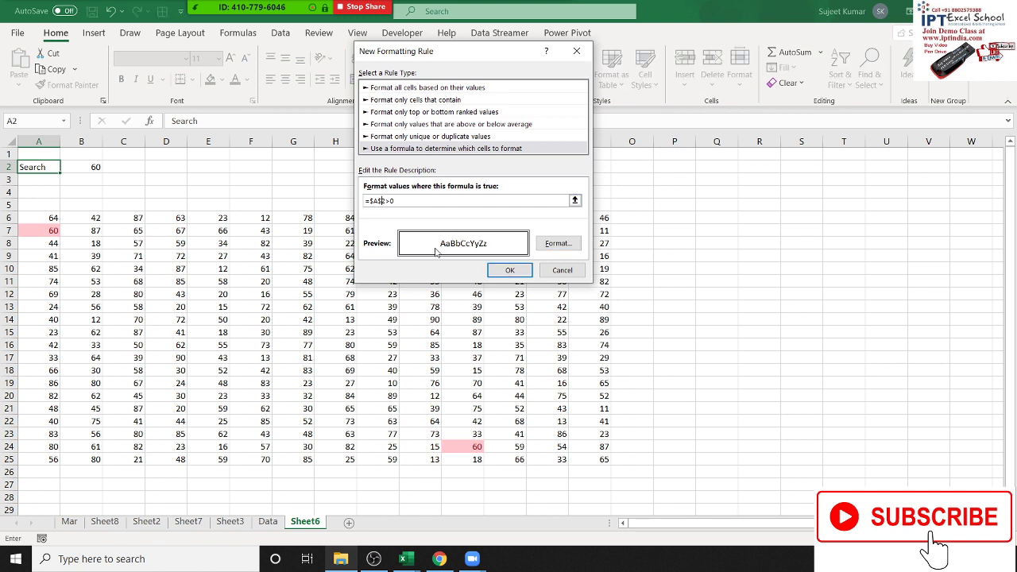
Make the formula relative as =A2>0 and save the rule.
key(BackSpace)
click(373, 201)
key(BackSpace)
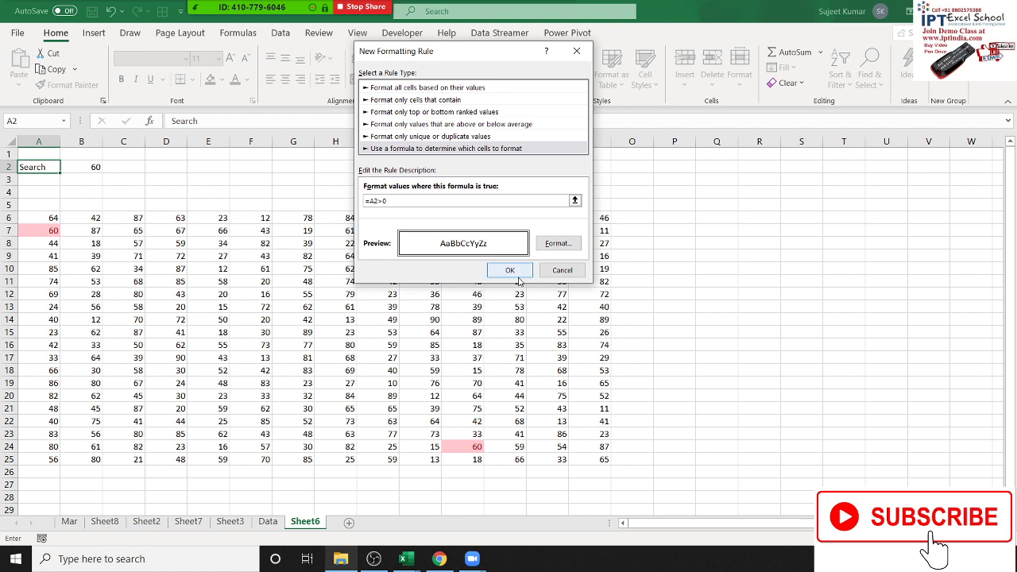
click(510, 270)
click(265, 281)
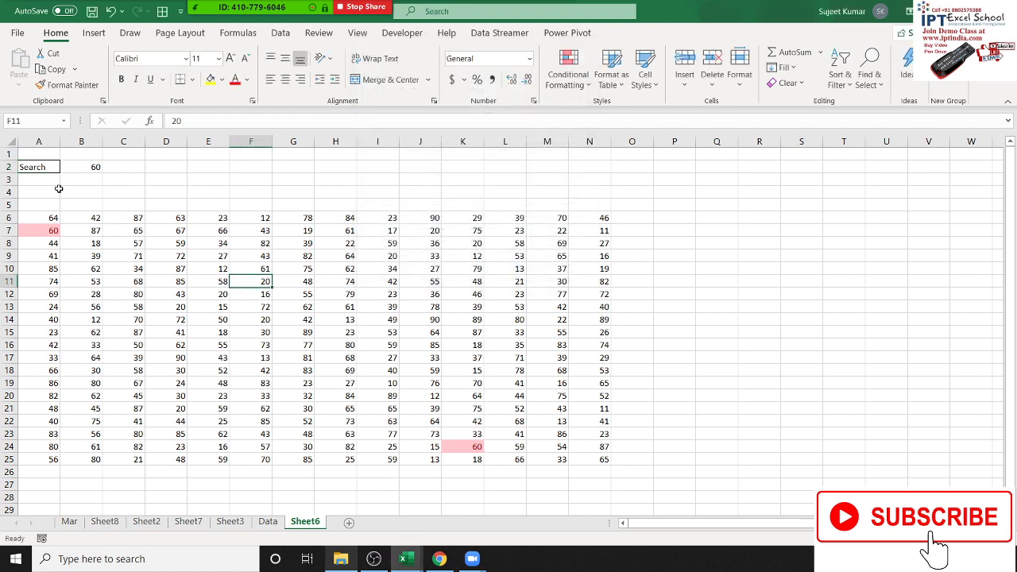
Copy A2's formatting with Format Painter onto the data range A2:N104.
click(35, 167)
click(68, 85)
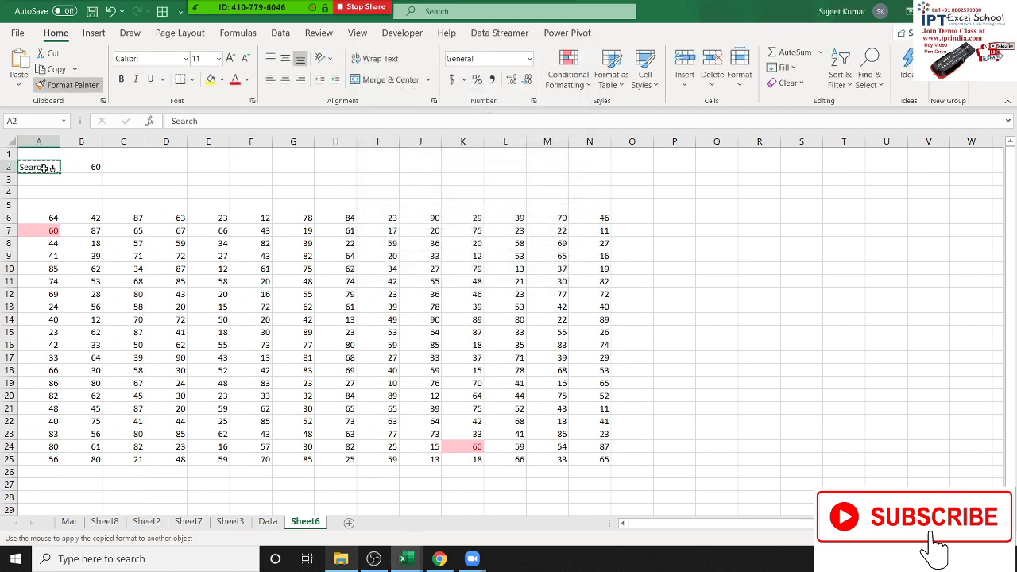
mouse_move(36, 168)
mouse_down()
mouse_move(364, 344)
mouse_move(596, 540)
mouse_up()
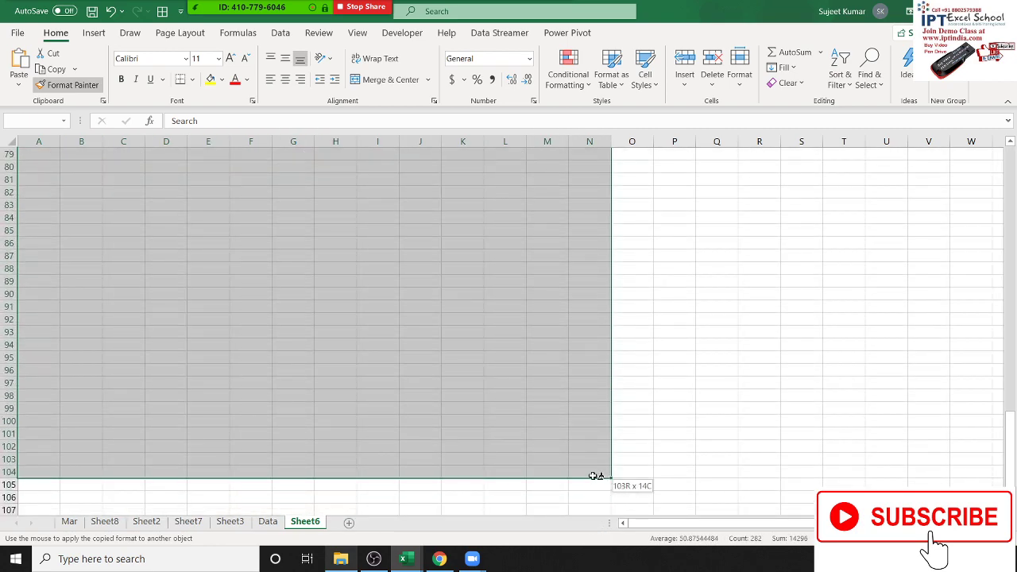
drag(596, 540, 592, 473)
click(518, 383)
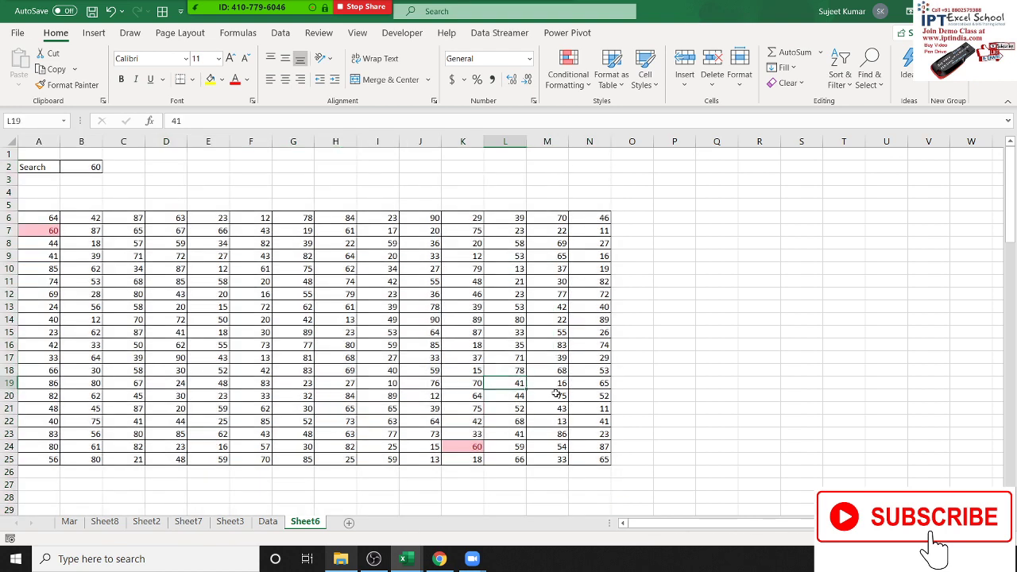
scroll(774, 451, down, 3)
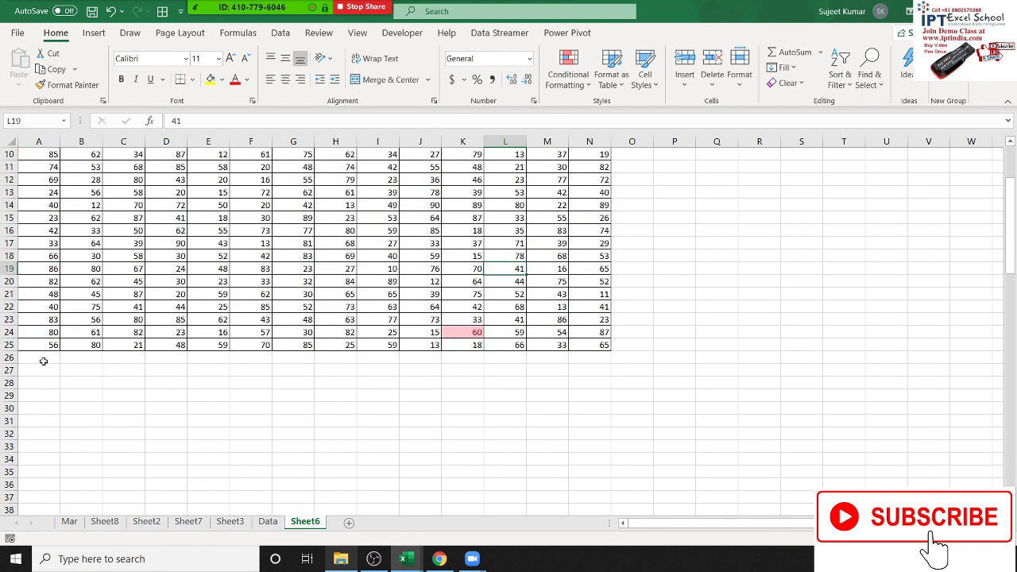
Fill row A26:N26 with values mostly alternating 85 and 65, with 25 in F26.
click(43, 362)
text(85)
key(Tab)
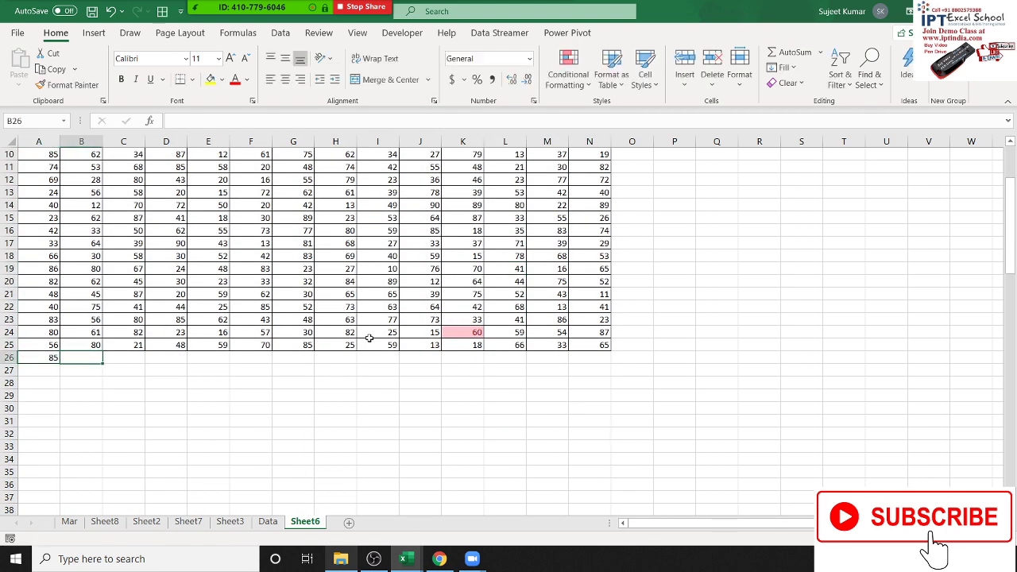
text(65)
key(Tab)
text(85)
key(Tab)
text(65)
key(ctrl+Return)
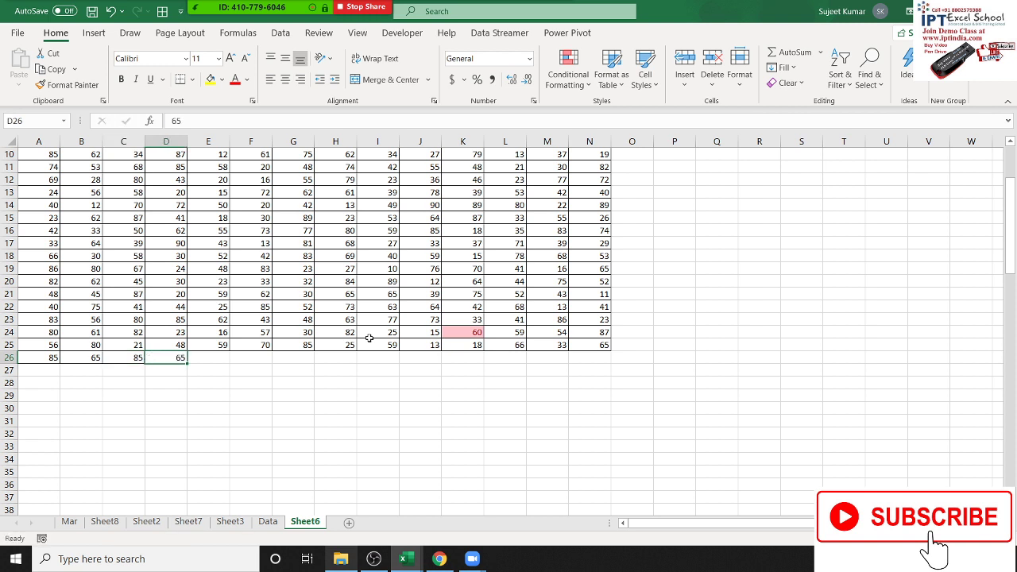
key(Tab)
text(85)
key(Tab)
text(25)
key(Tab)
text(65	)
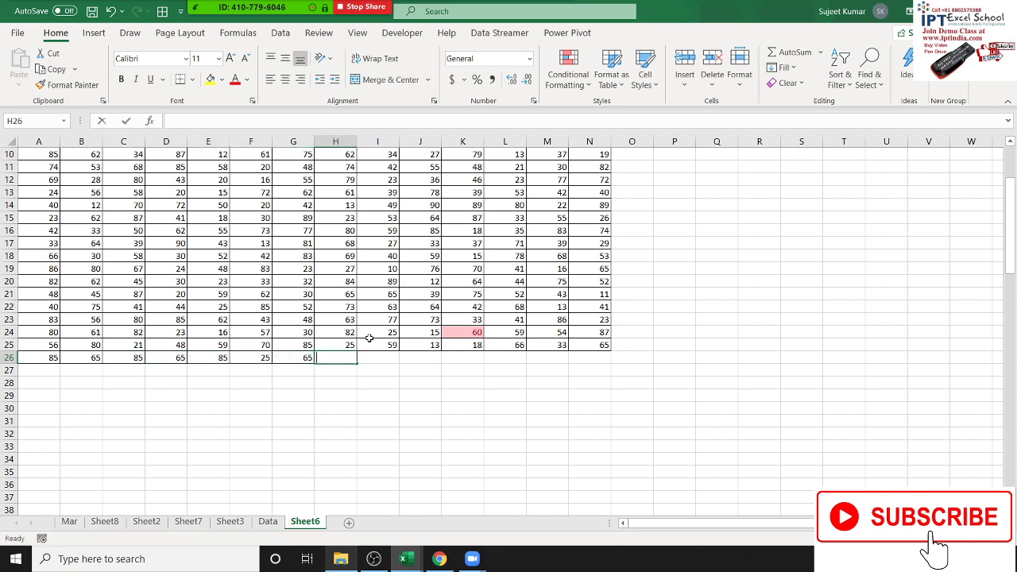
text(85	65	85)
key(Tab)
text(65)
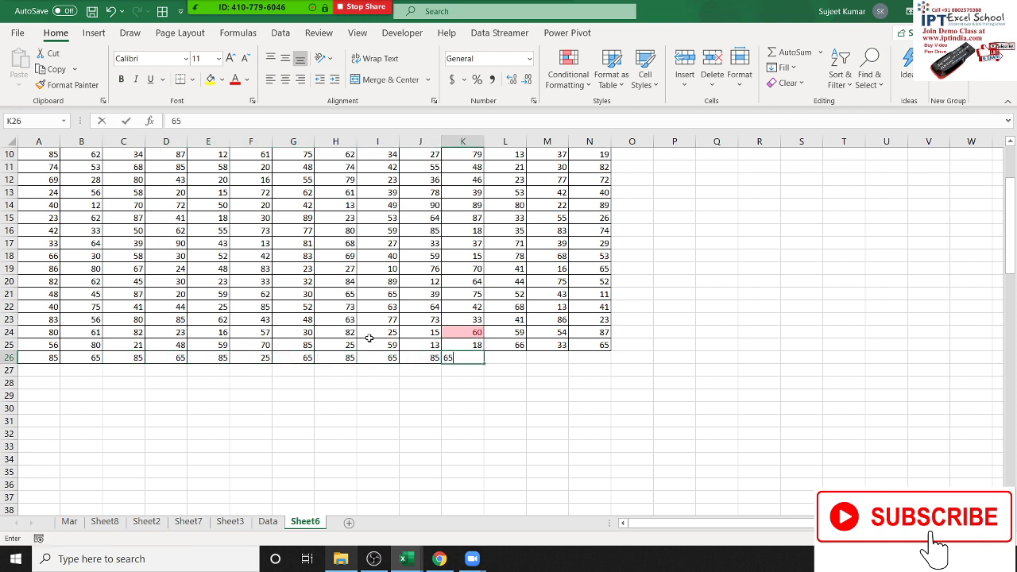
key(Tab)
text(85)
key(Tab)
text(65)
key(Tab)
text(85)
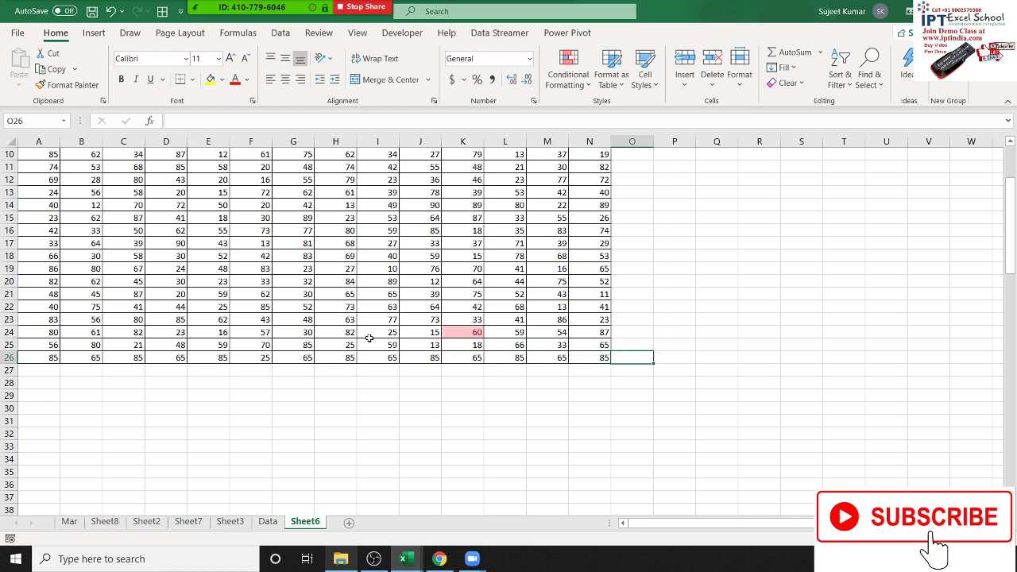
click(404, 375)
scroll(295, 483, up, 3)
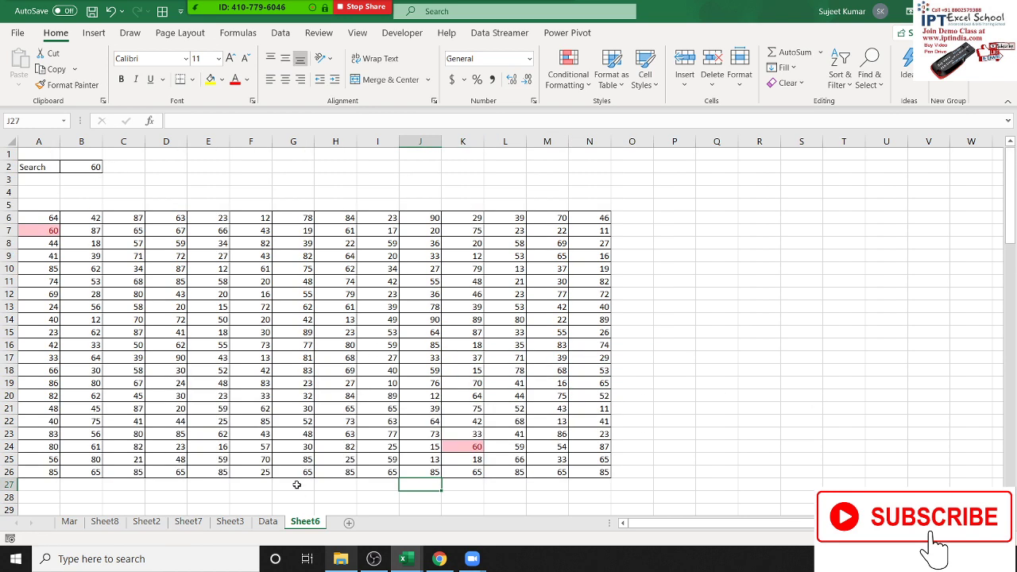
Add a new sheet with headers Name in A1 and Date in B1.
click(348, 523)
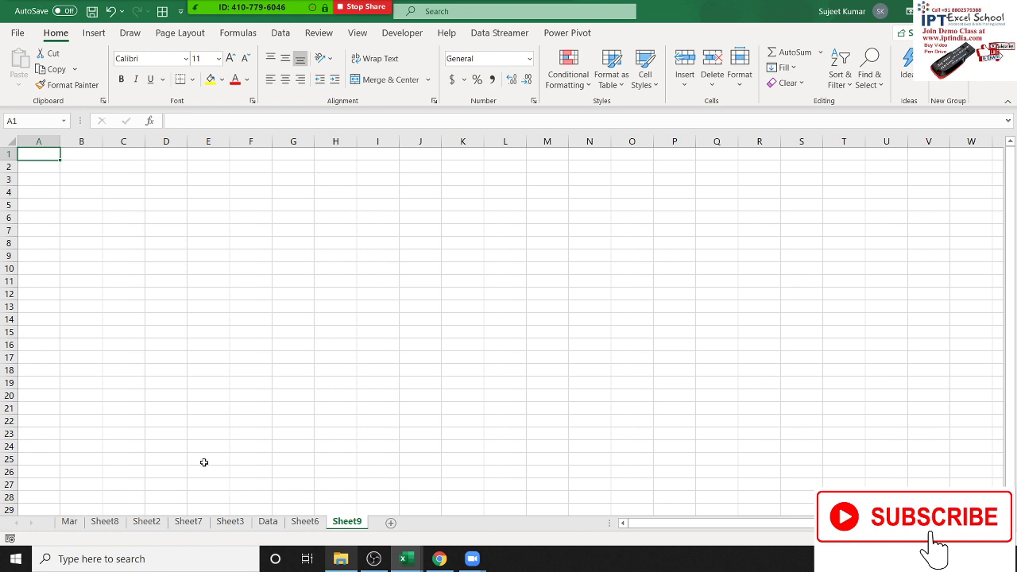
text(Name)
key(Tab)
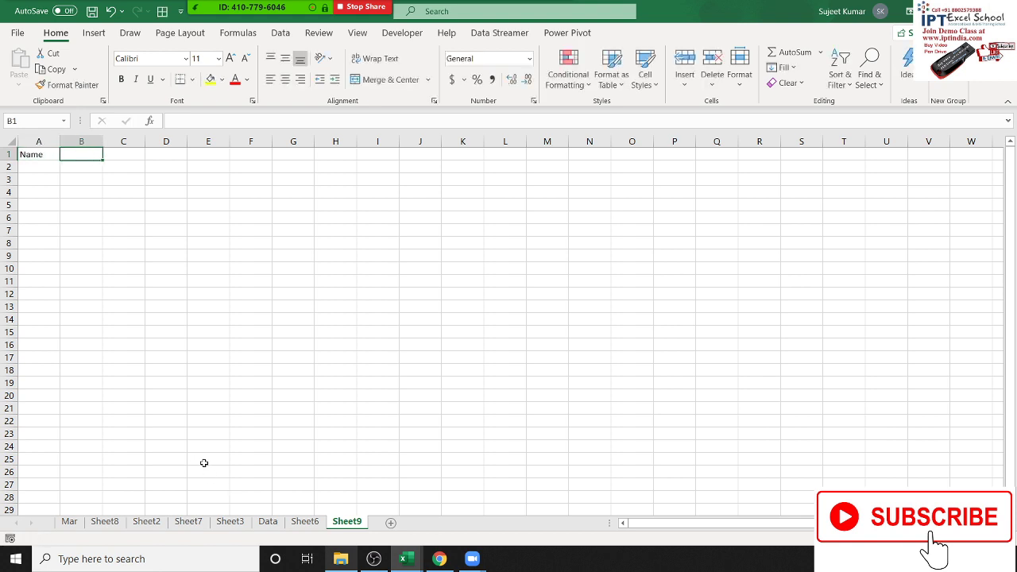
text(Sales)
key(Return)
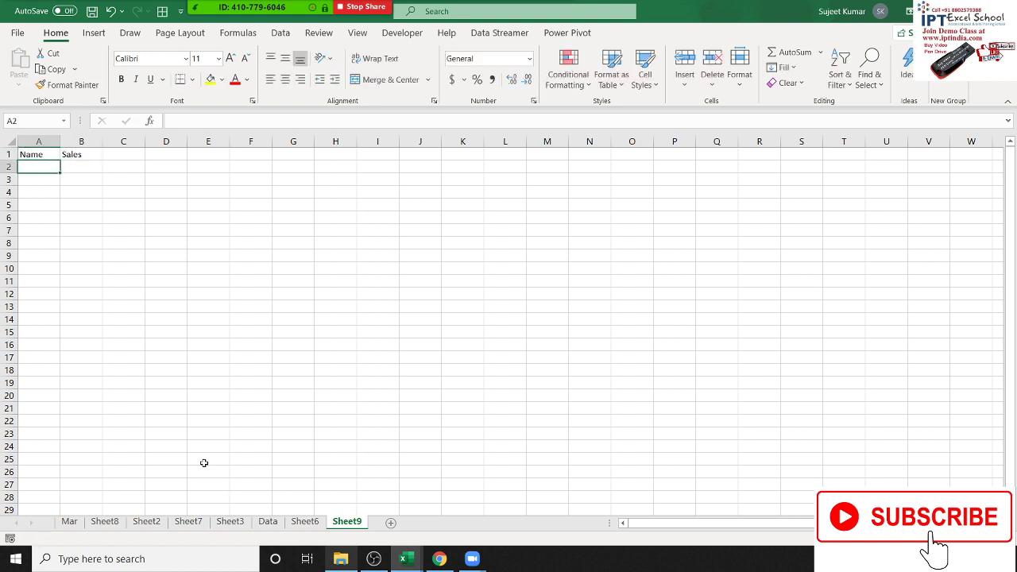
key(Up)
key(Right)
text(Dat)
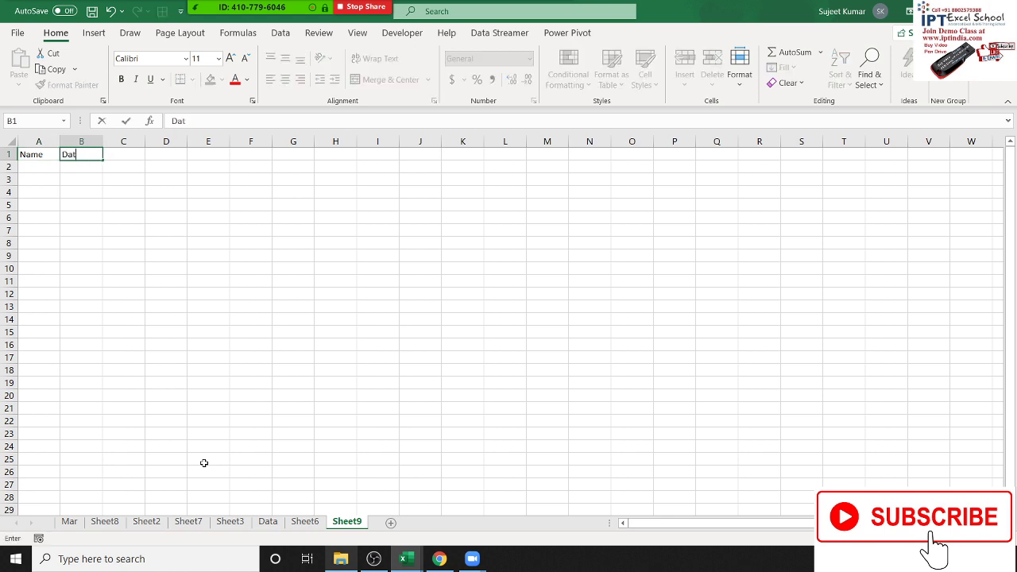
key(Return)
Enter a sample person's name in A2 and the date 5/7/2020 in B2.
key(Left)
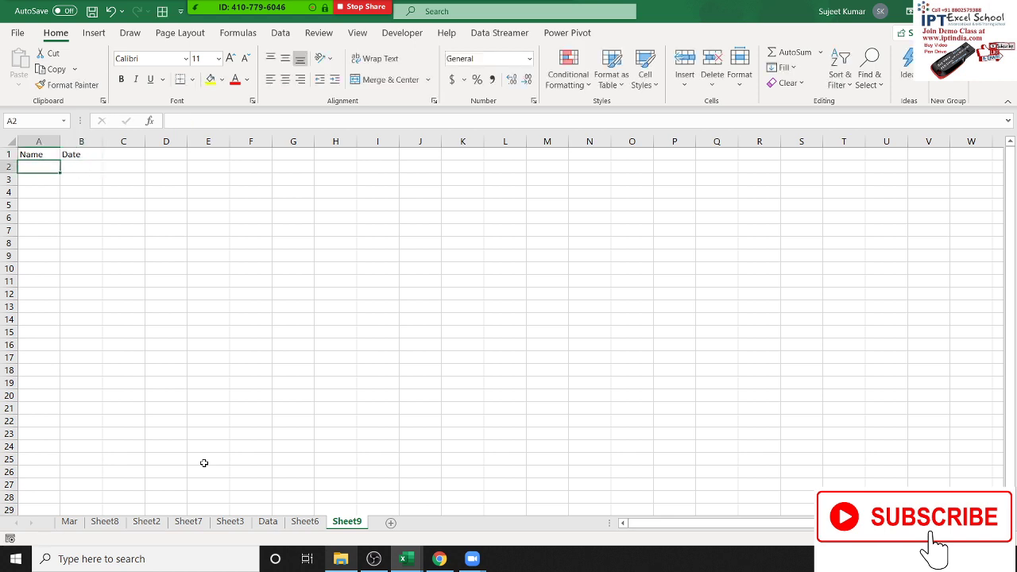
text(Puja)
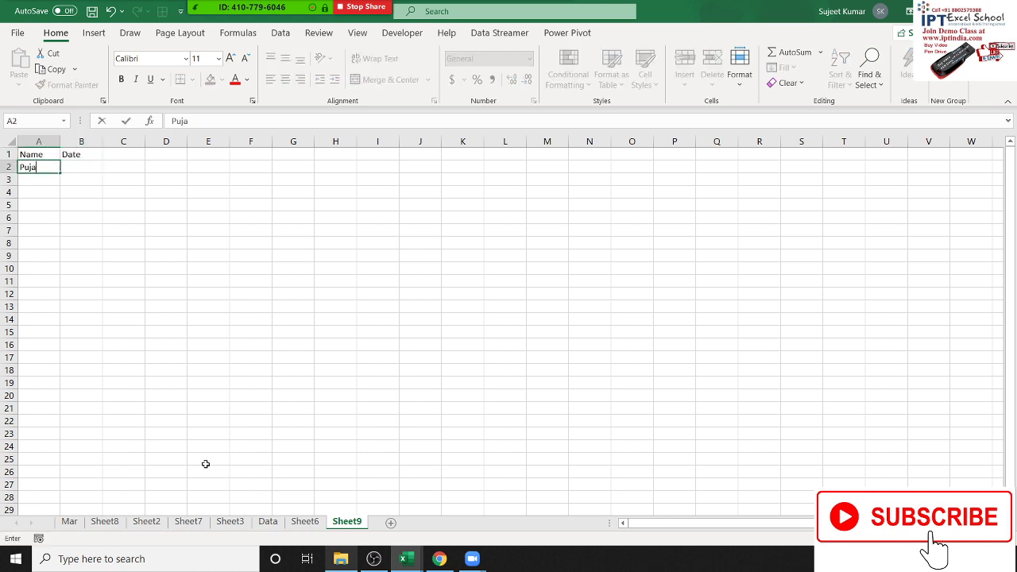
key(Tab)
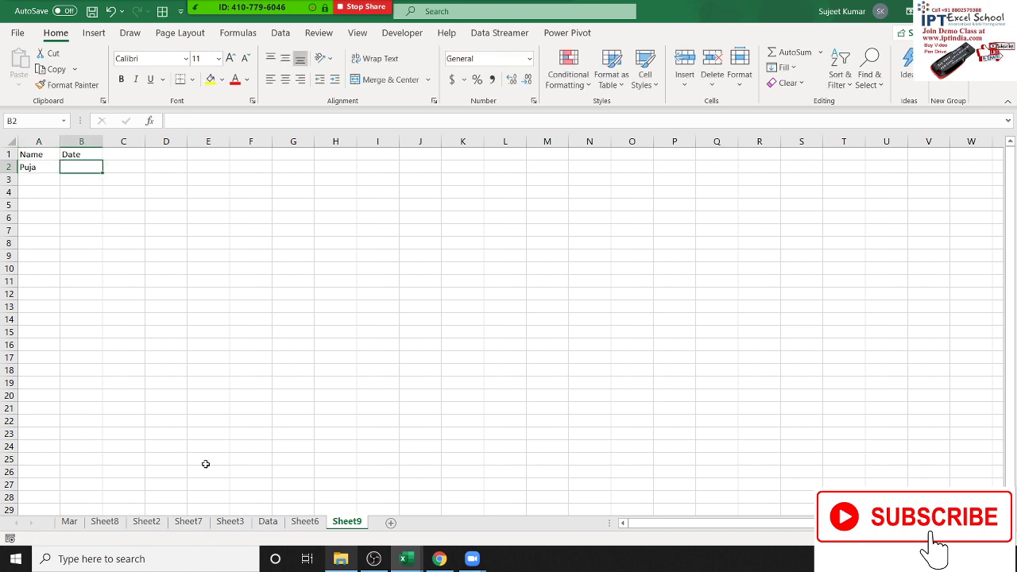
text(5/7/2020)
key(Return)
key(Up)
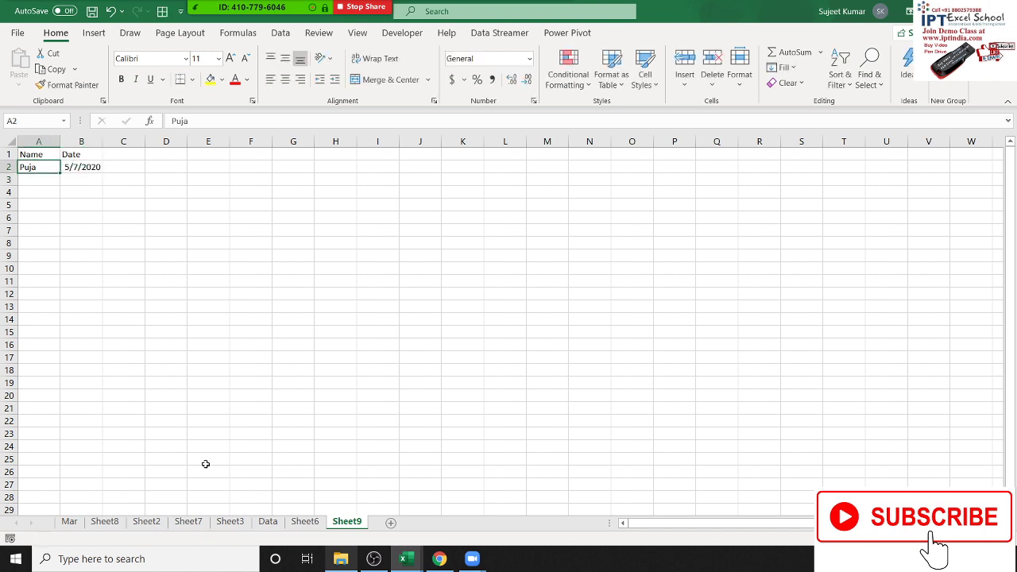
key(Right)
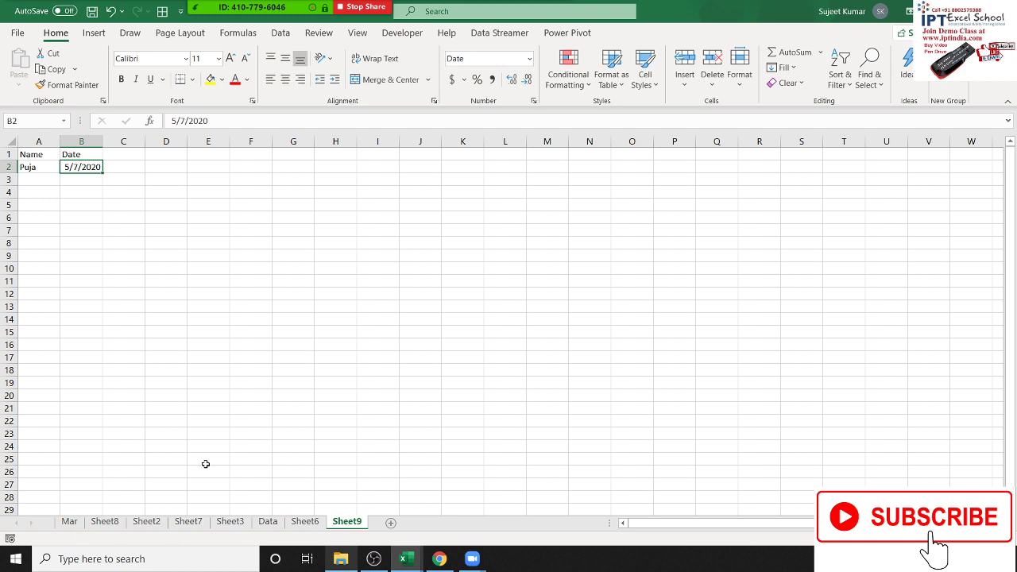
Retitle the B1 header as Sales.
mouse_move(322, 13)
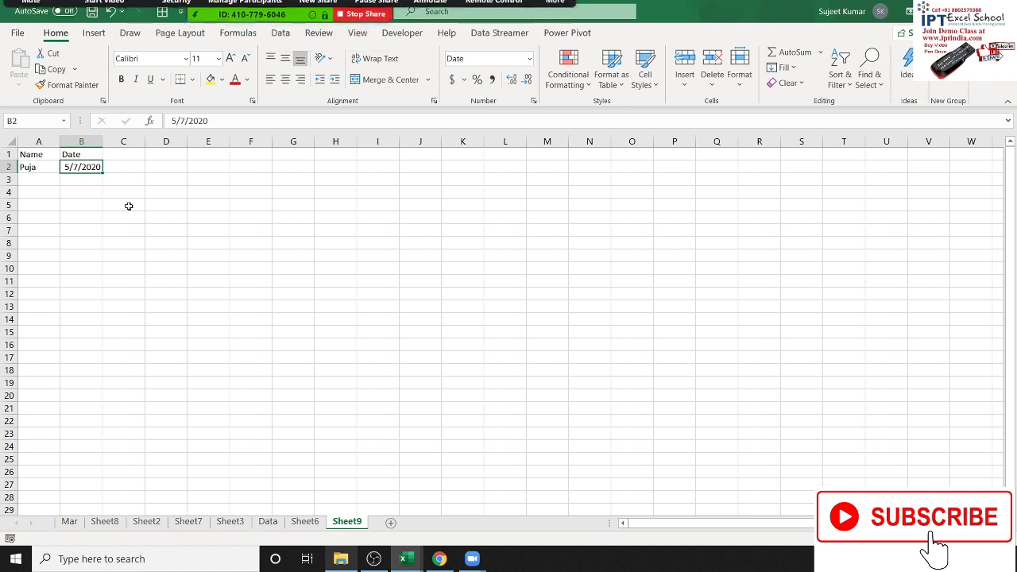
key(Return)
key(Up)
key(Up)
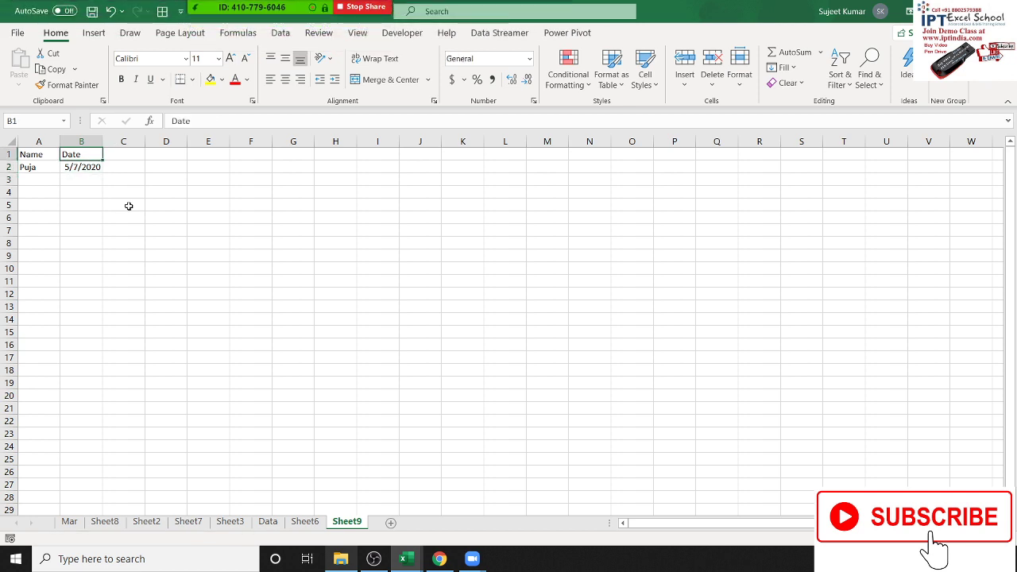
text(SAles)
key(Return)
key(Up)
key(Delete)
text(Sales)
key(Return)
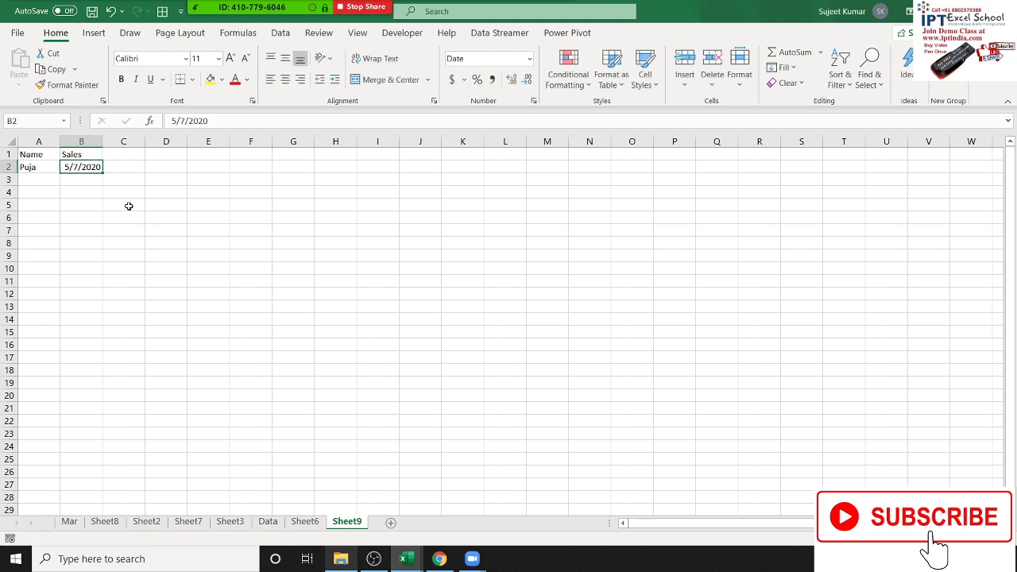
Replace the B2 date with 65 and set B2 to the General number format.
key(Delete)
text(65)
key(Return)
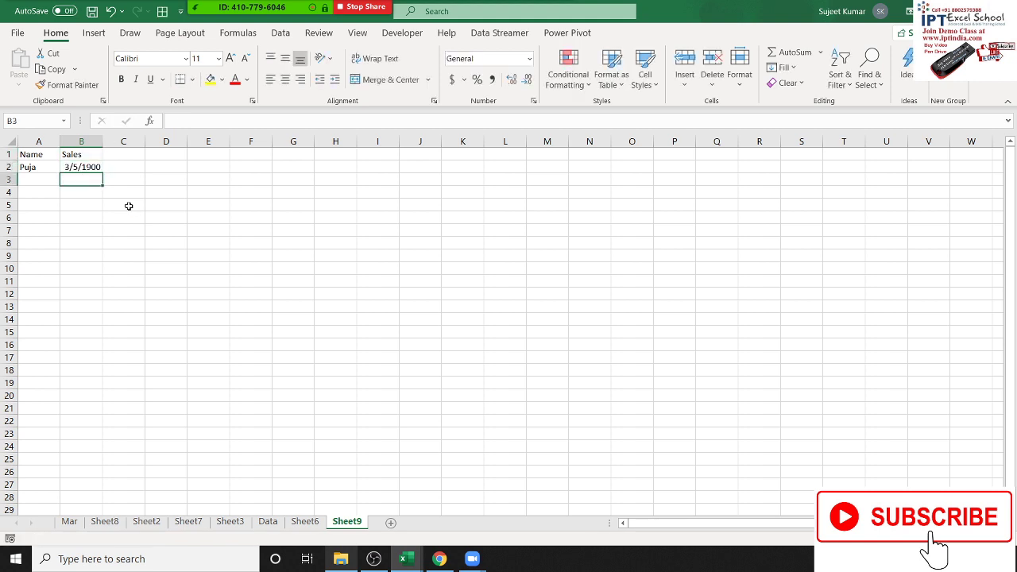
key(Up)
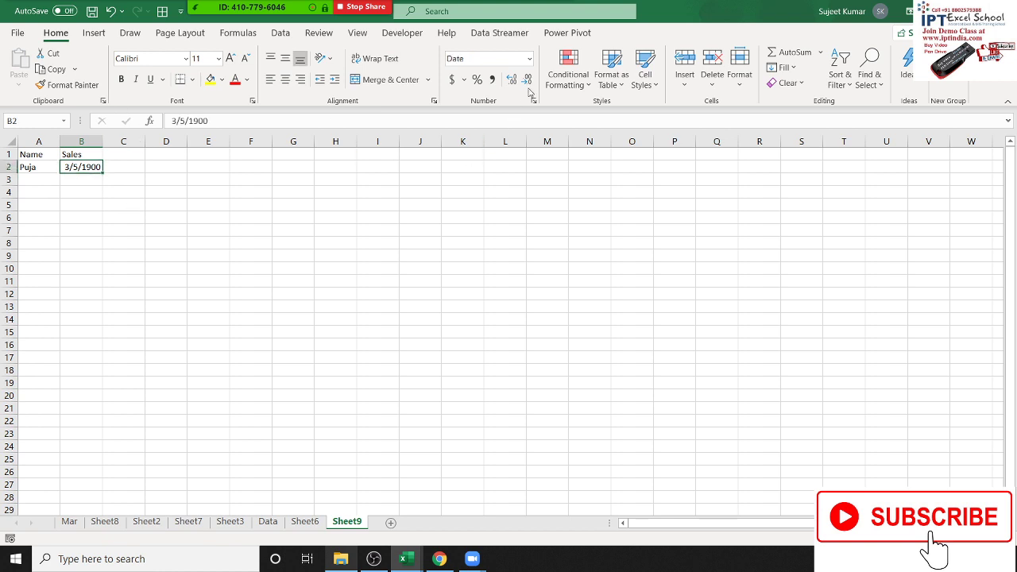
click(530, 58)
click(492, 78)
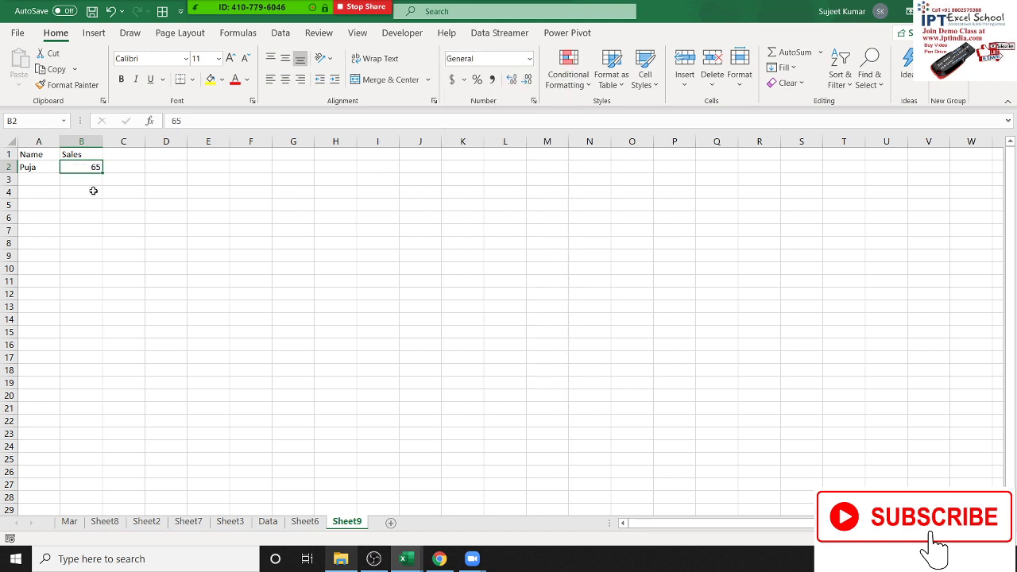
Restore the Date header in B1 and enter today's date in B2 with Ctrl+;.
click(83, 155)
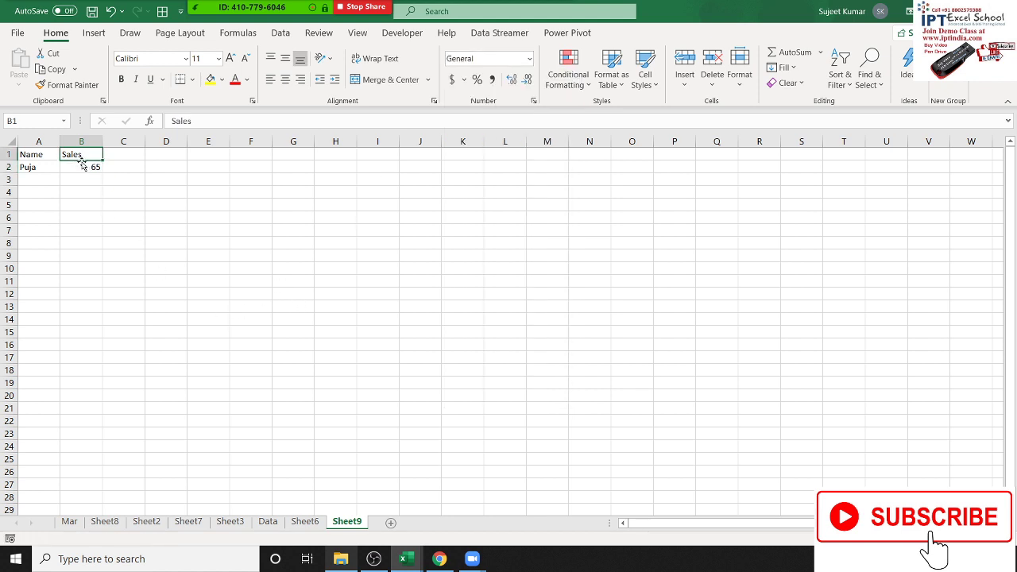
text(DA)
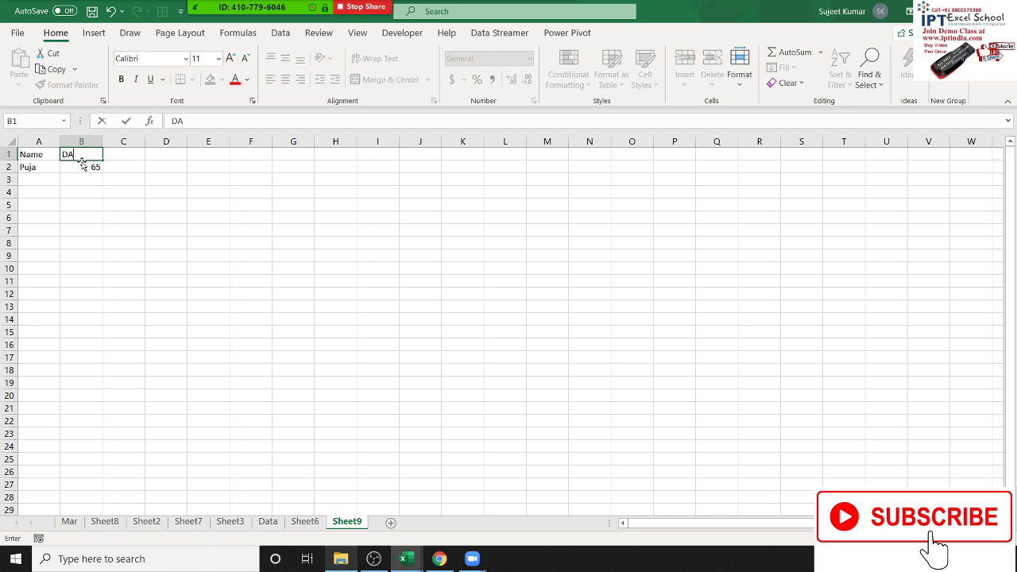
text(te)
key(Return)
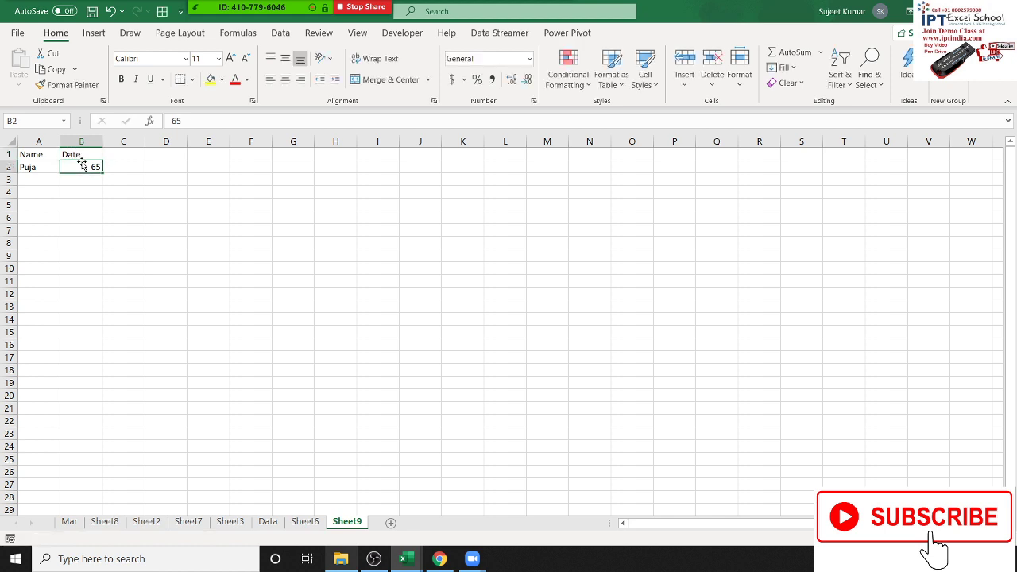
text(95)
key(Return)
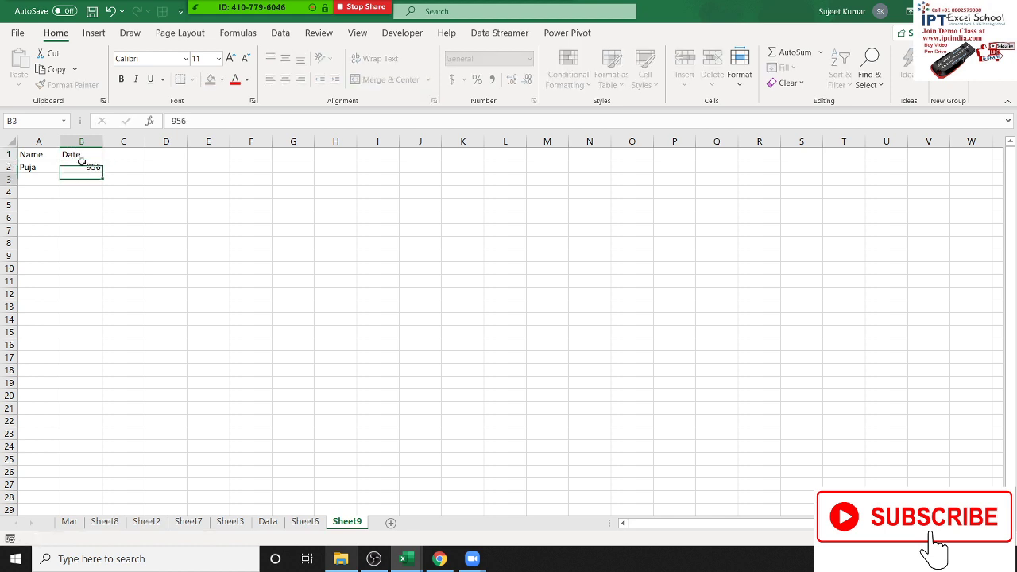
click(75, 167)
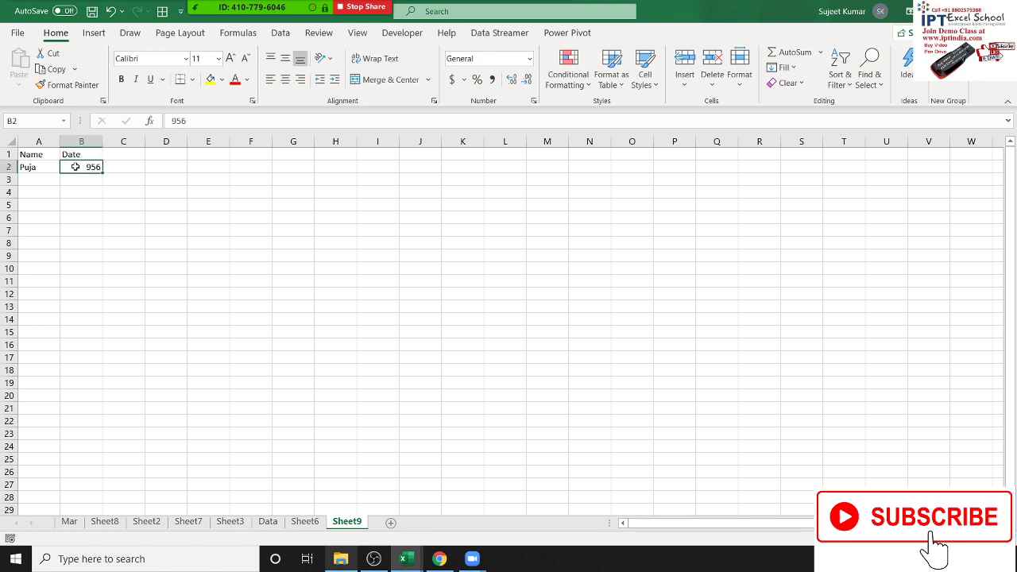
key(ctrl+semicolon)
key(Return)
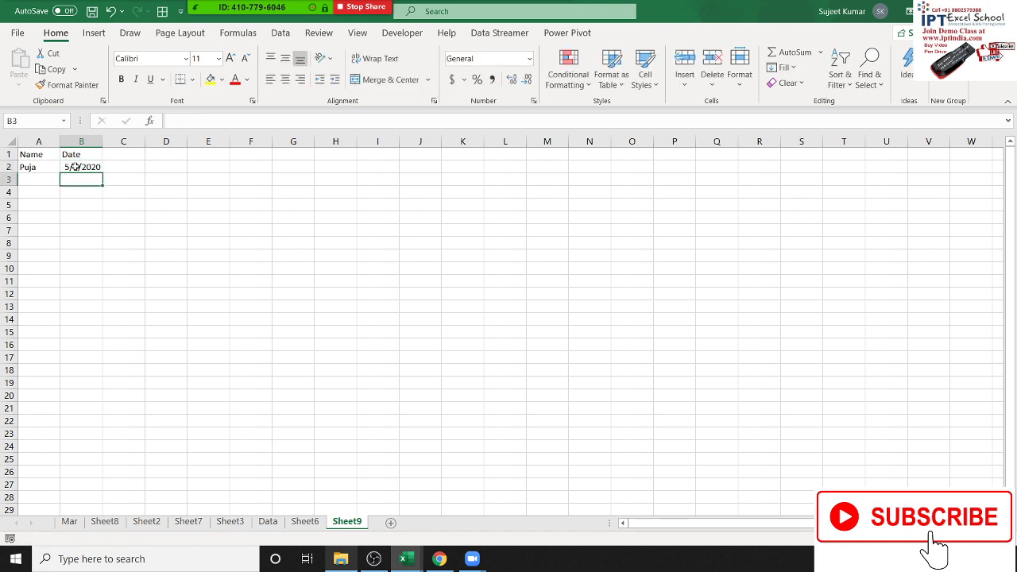
Format the B2 date as d-mmm-yy with Ctrl+Shift+#, showing 7-May-20.
key(Up)
key(Up)
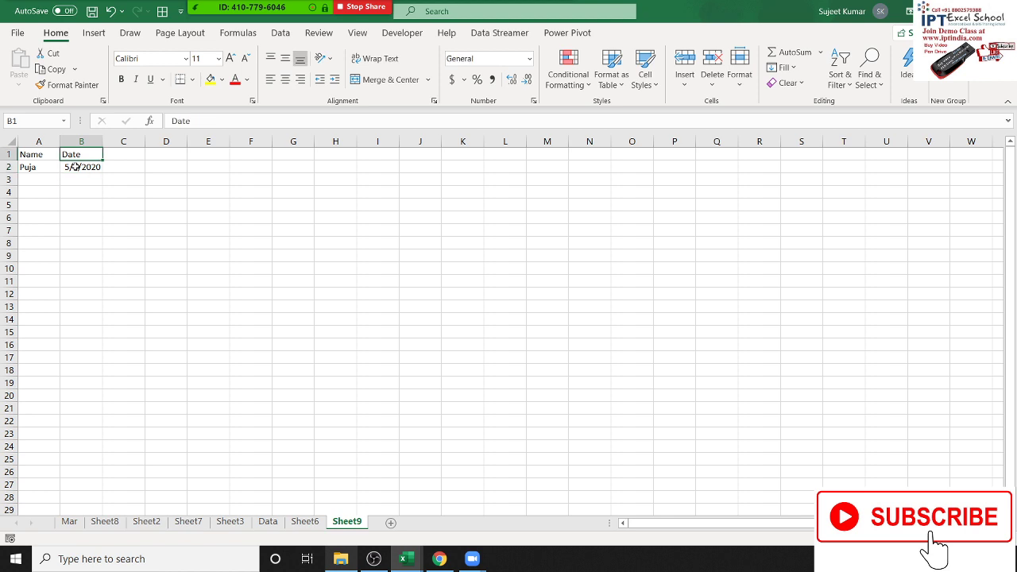
click(75, 167)
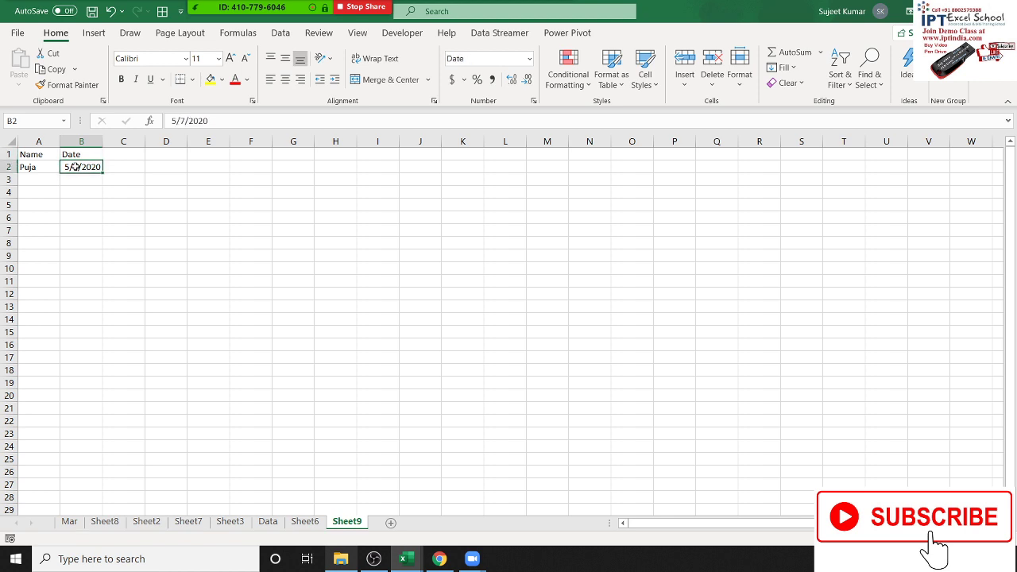
key(ctrl+shift+3)
click(86, 152)
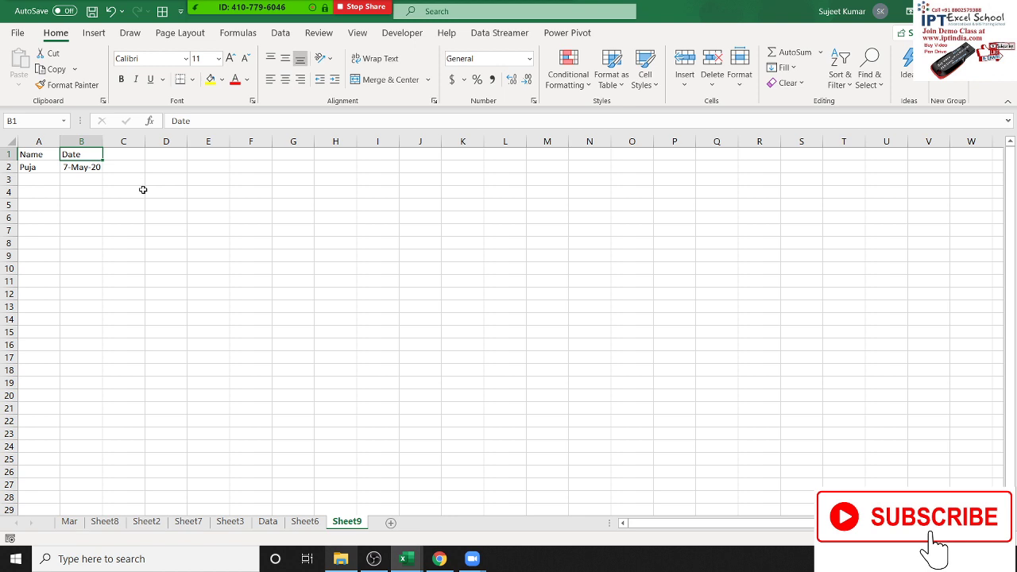
key(Down)
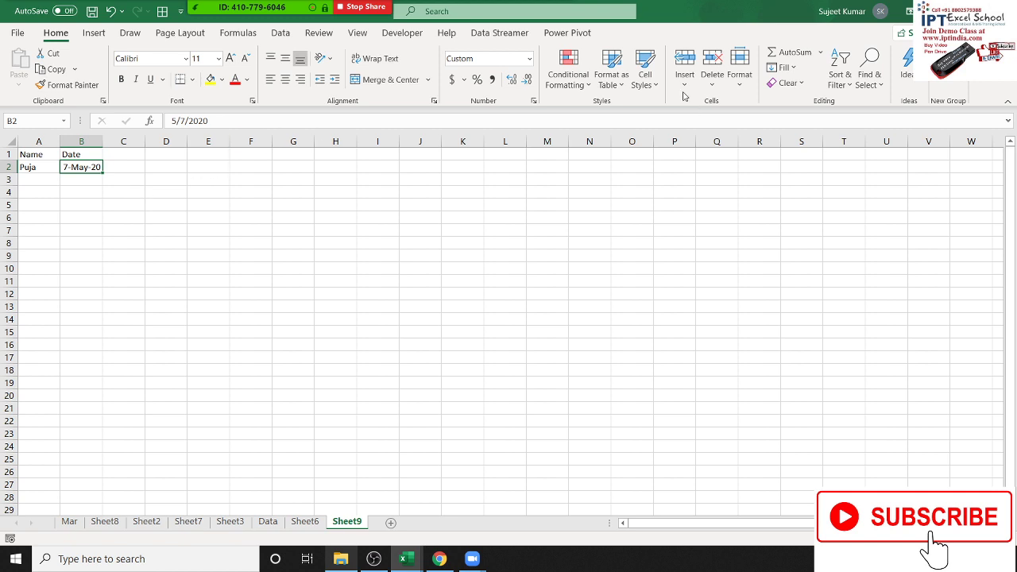
Draft a new formula-based conditional formatting rule: =$B$1<>"Date".
click(568, 75)
click(612, 265)
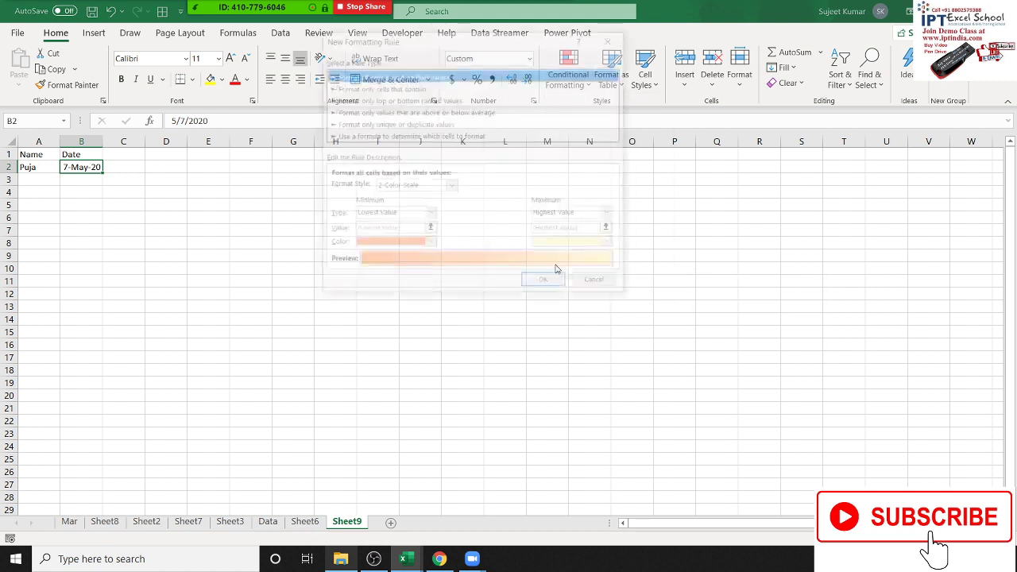
click(355, 137)
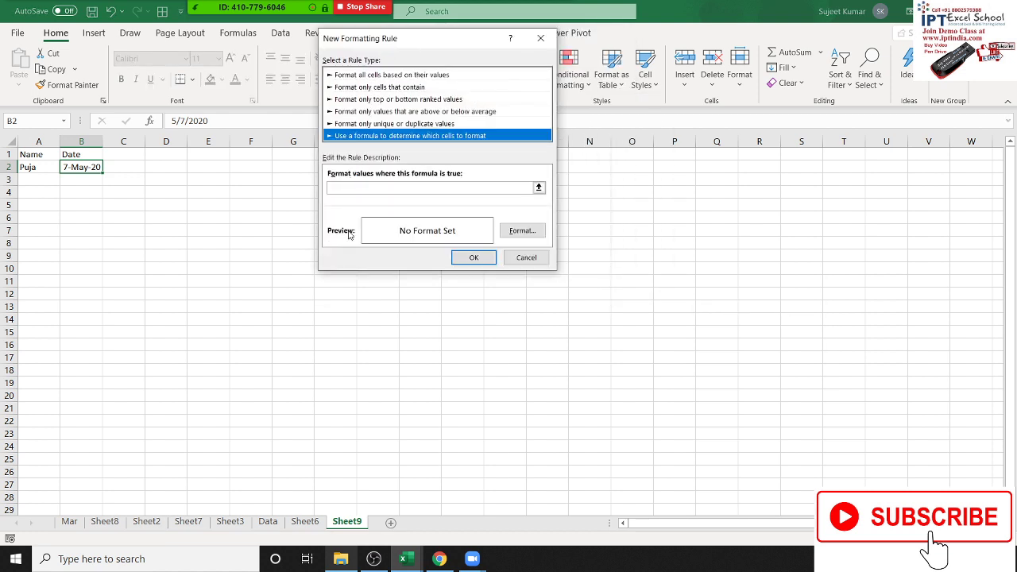
click(349, 187)
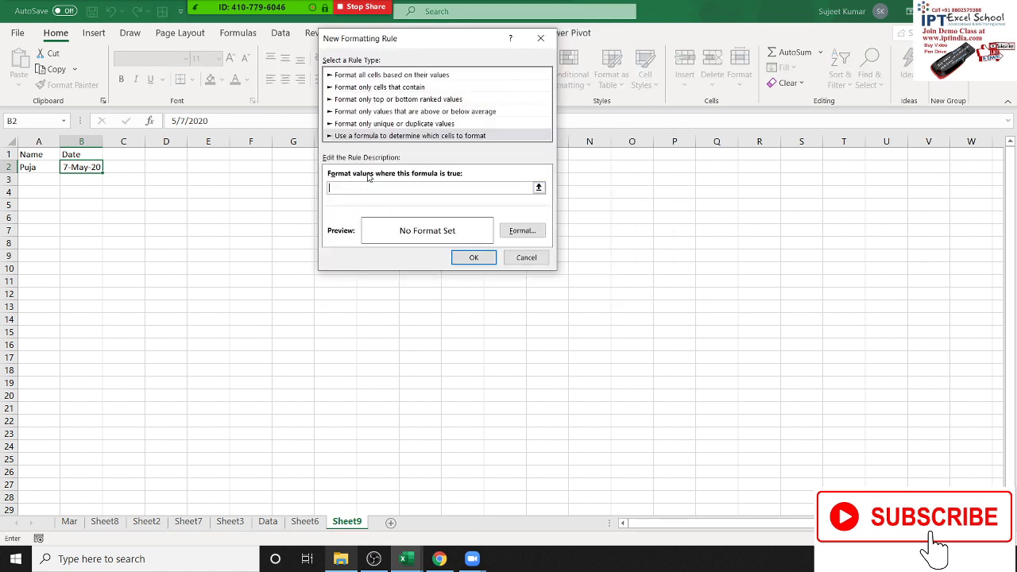
text(=)
click(72, 155)
text(=)
key(BackSpace)
text(>)
text("Data)
text(e)
Set the rule's number format for matching cells to General.
click(522, 230)
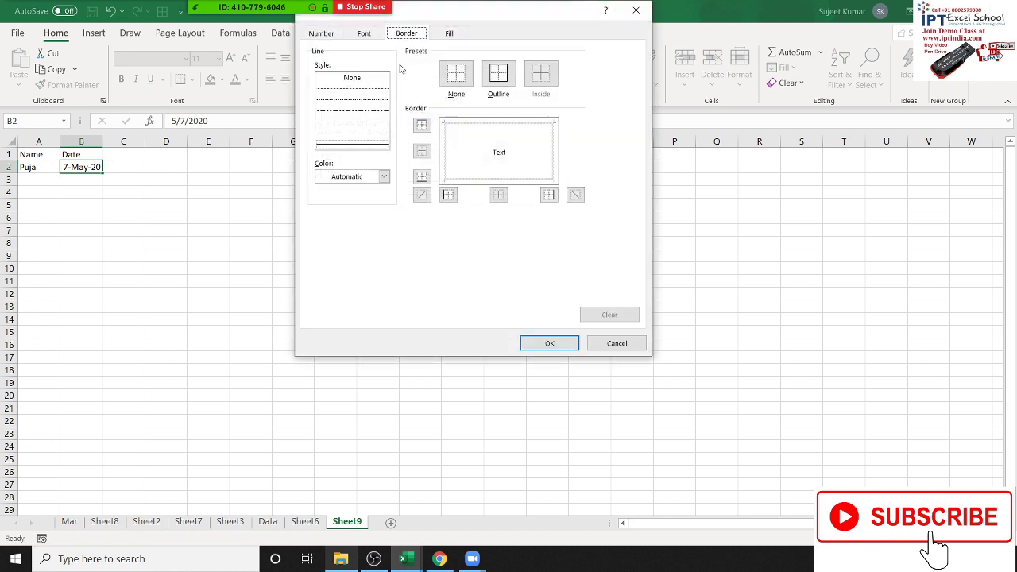
click(321, 33)
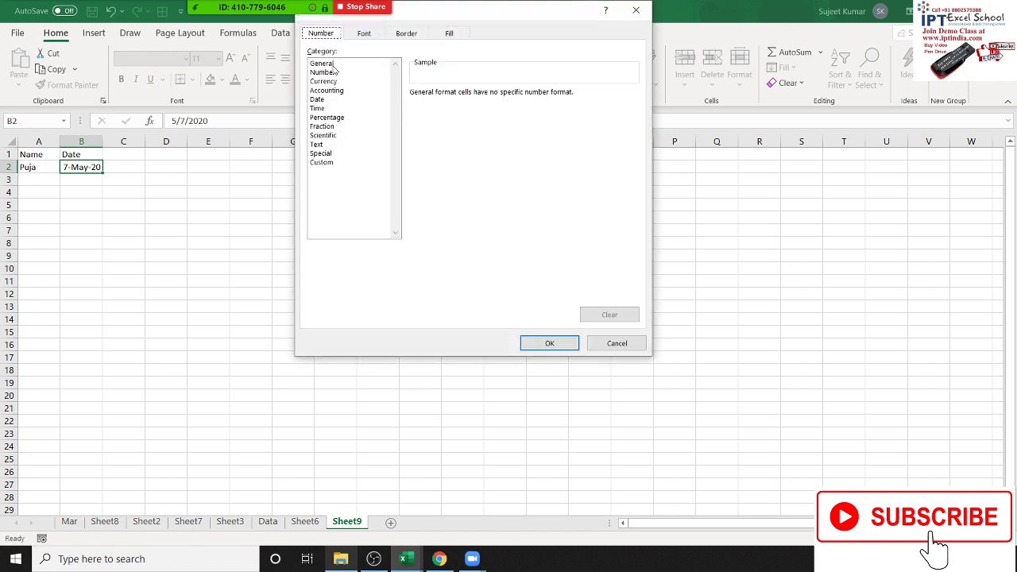
click(333, 65)
click(550, 344)
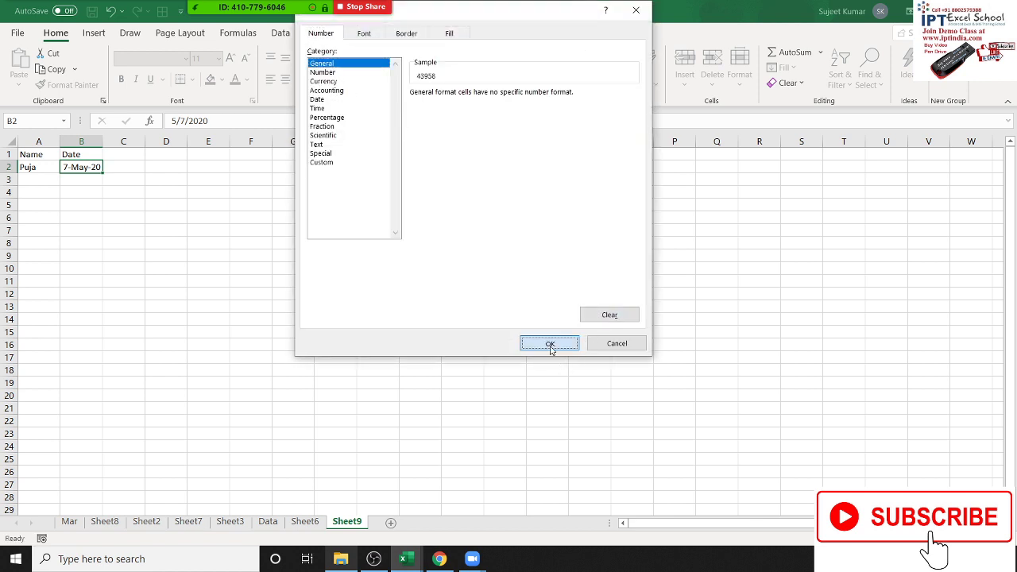
Save the new rule and paint B2's date formatting down column B.
click(480, 259)
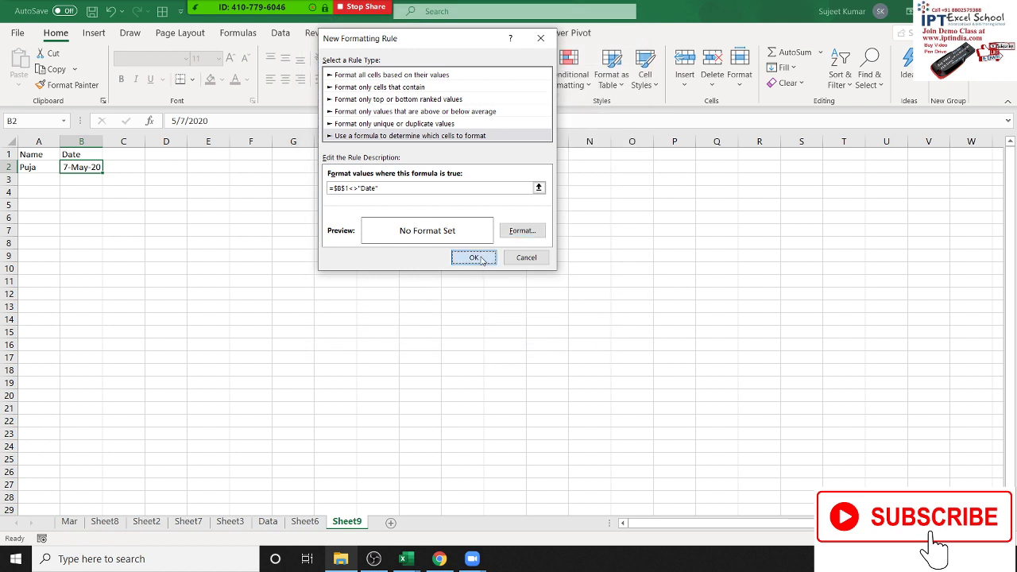
click(68, 85)
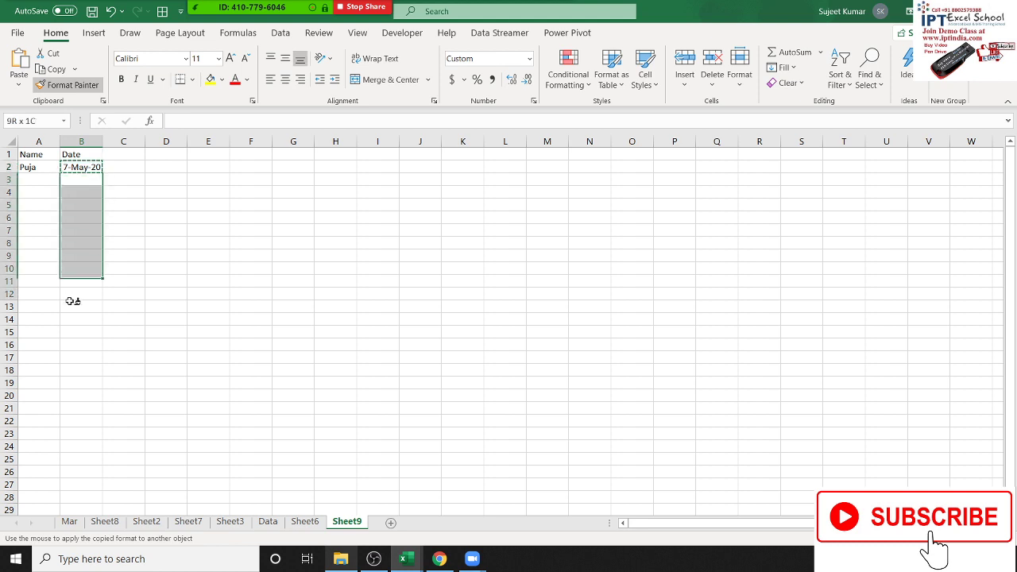
drag(78, 170, 81, 294)
click(81, 164)
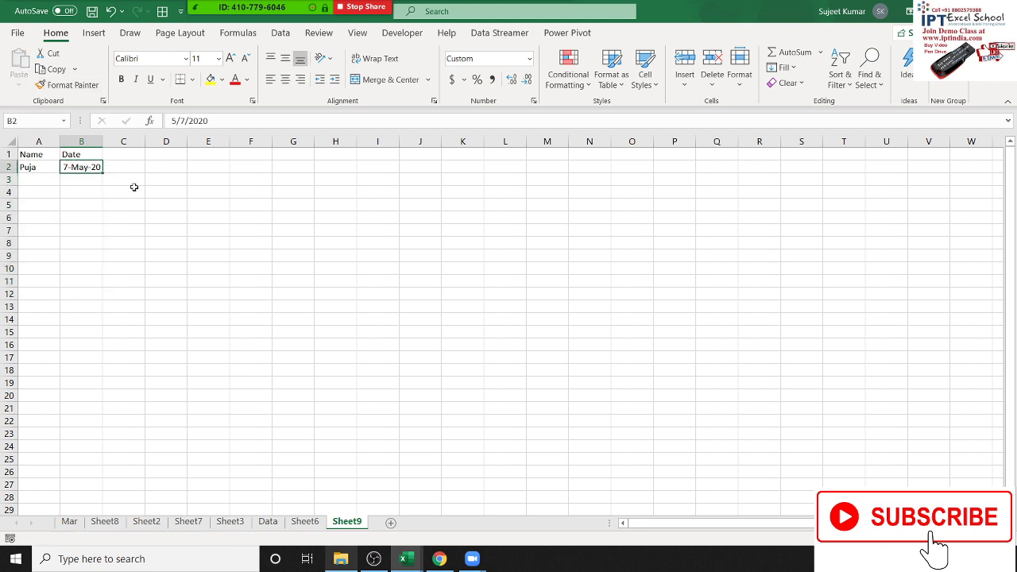
Enter Sales as the B1 heading and 85 in B2.
key(Up)
text(Sal)
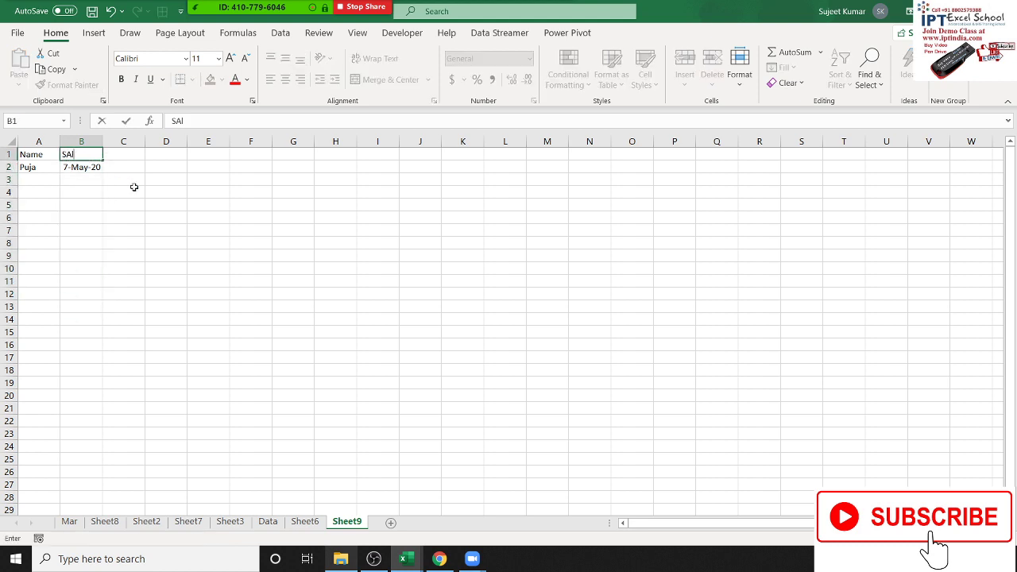
text(e)
key(BackSpace)
key(BackSpace)
key(BackSpace)
text(ale)
text(s)
key(Return)
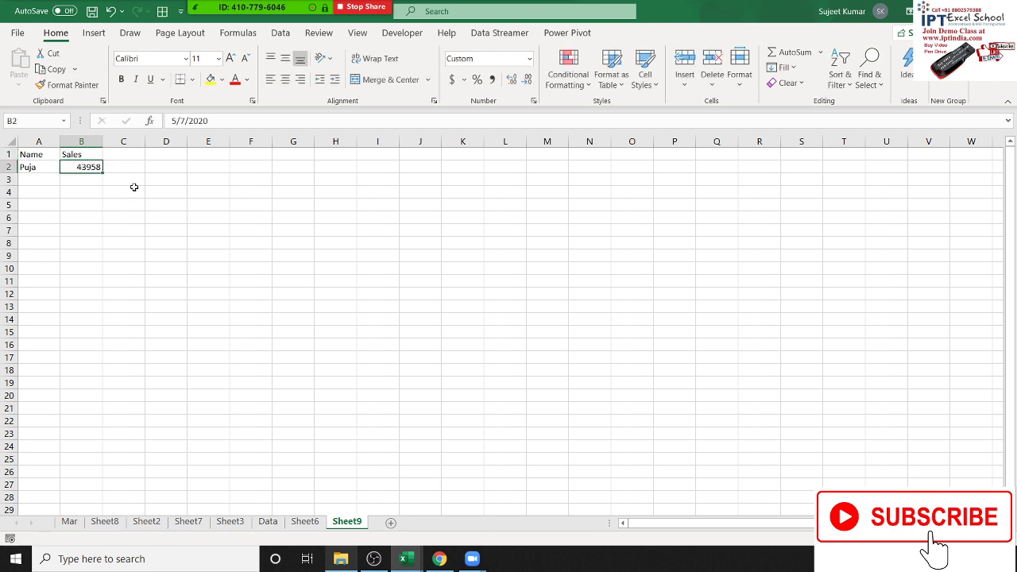
text(85)
key(Return)
Change B1 back to Date and enter 1/1 as the date in B2.
key(Up)
key(Up)
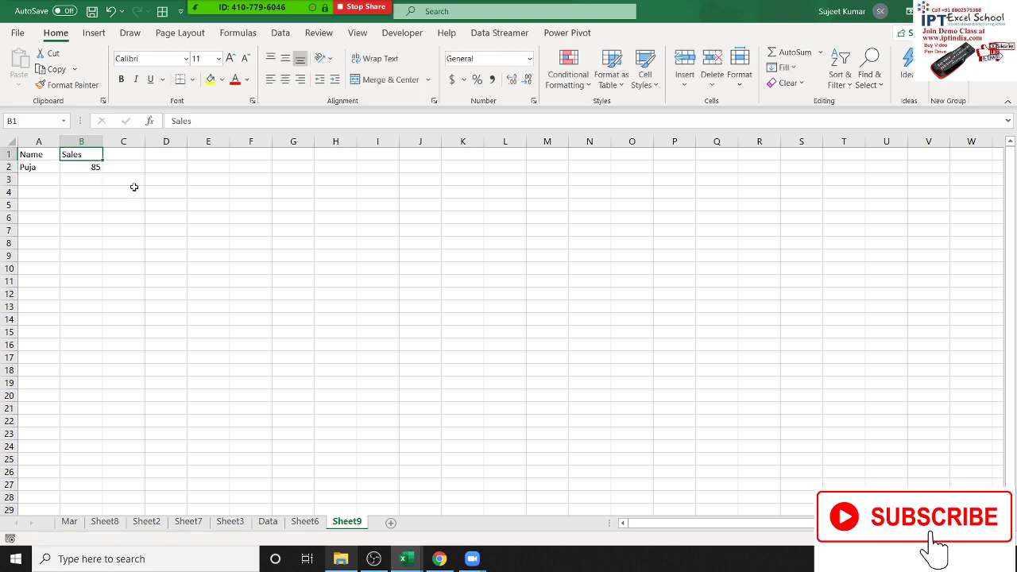
text(Date)
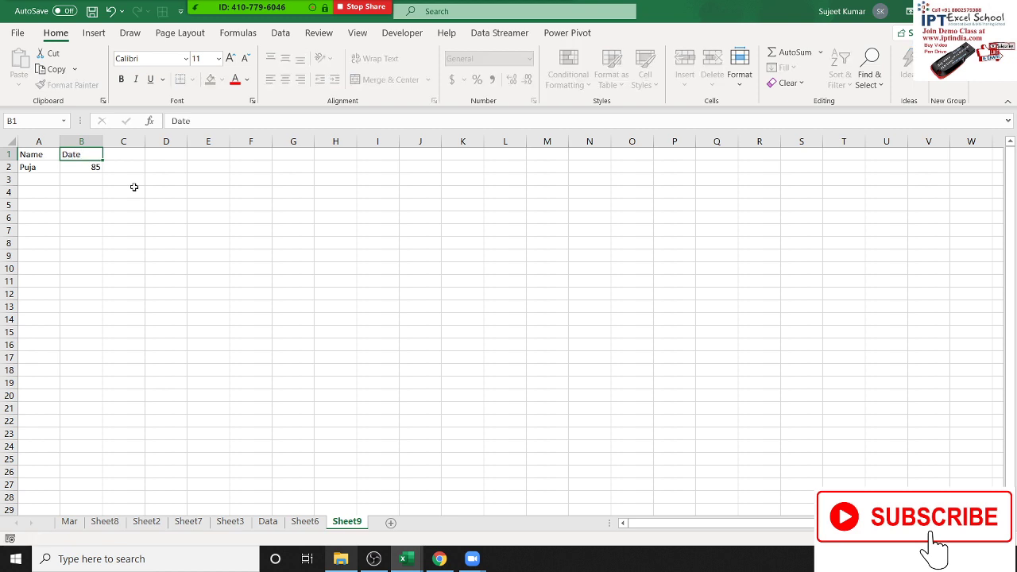
key(Return)
text(8)
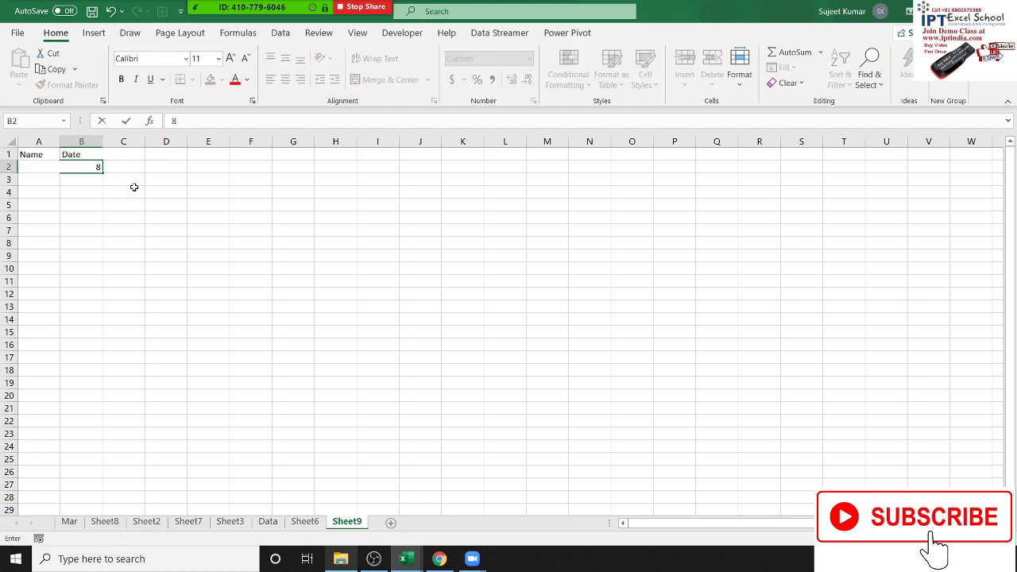
key(BackSpace)
text(1/)
text(1)
key(ctrl+Return)
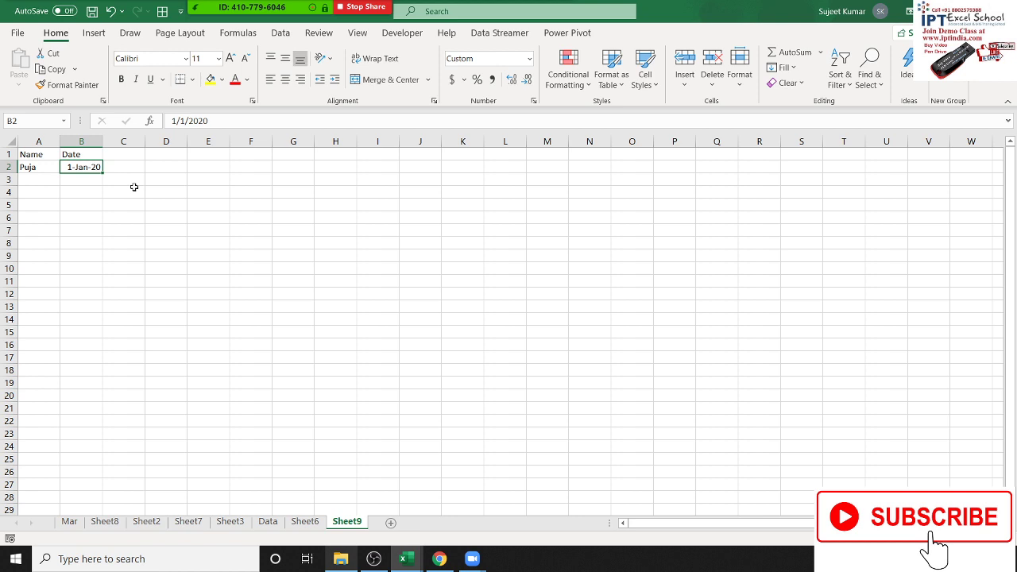
Insert today's date as a fixed value in D3 and the current time in D4.
key(Right)
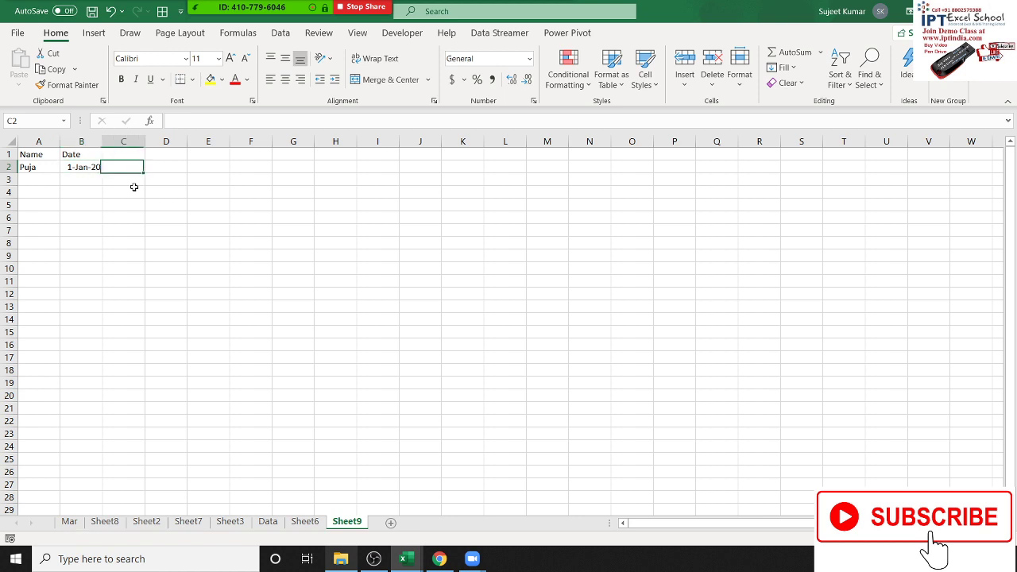
key(Right)
key(Down)
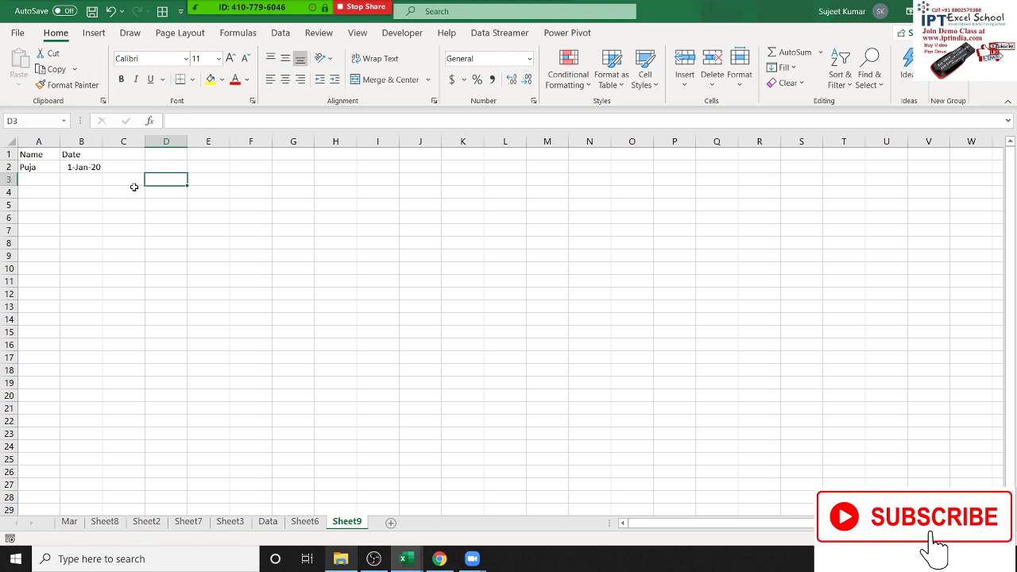
key(ctrl+semicolon)
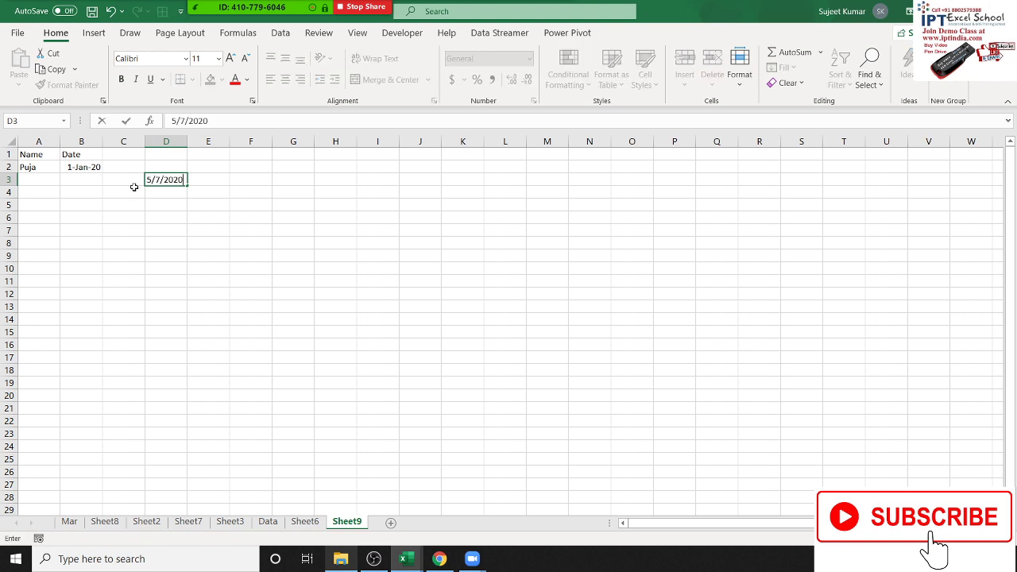
key(Return)
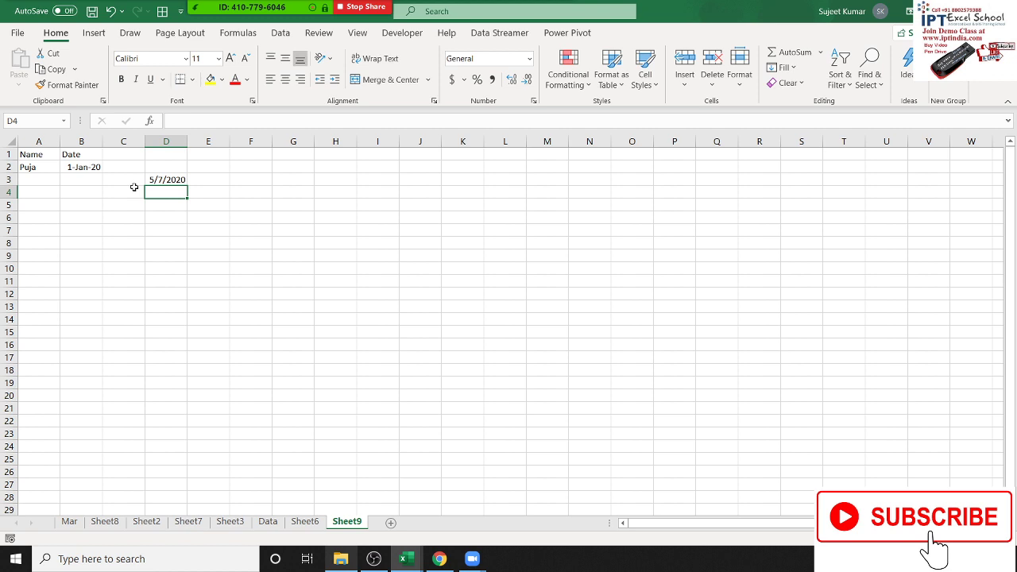
key(ctrl+shift+semicolon)
key(Return)
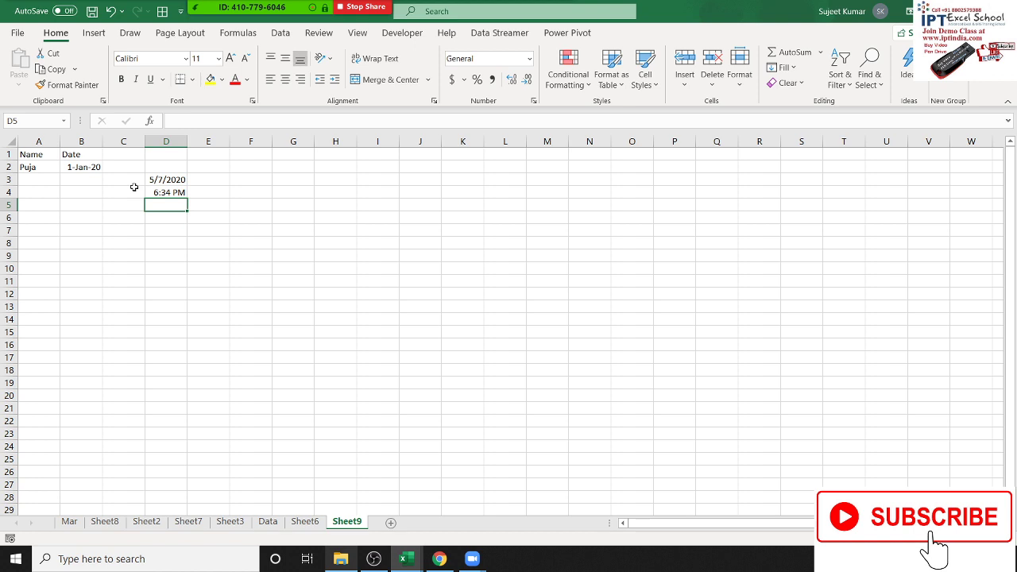
Enter =TODAY() in F3.
key(Up)
key(Up)
key(Right)
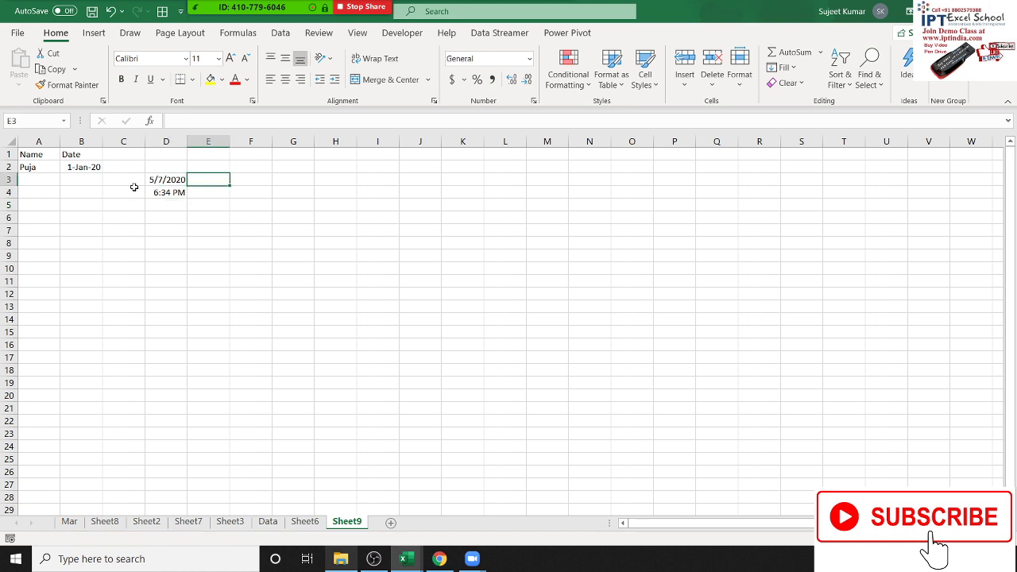
key(Right)
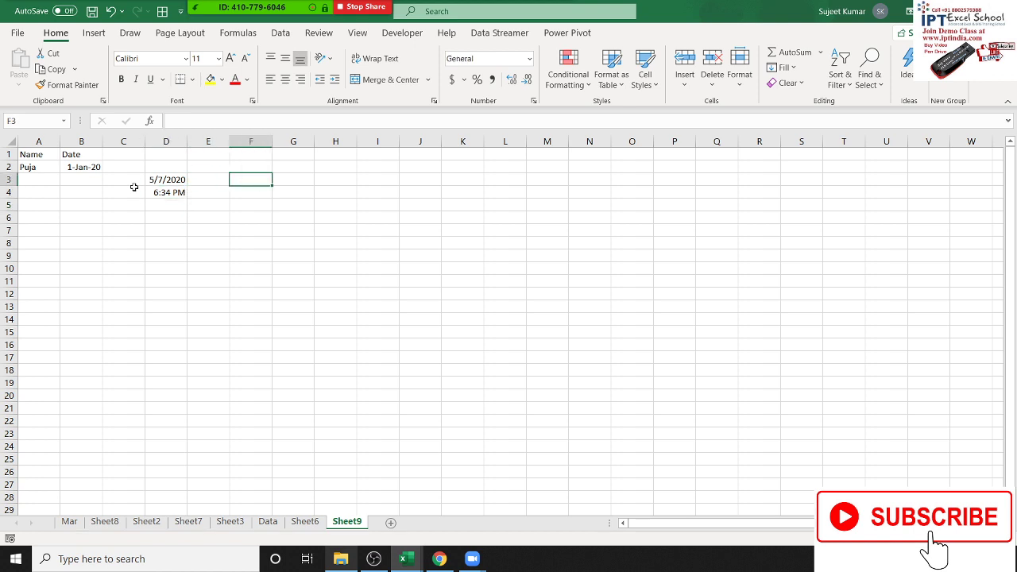
text(=to)
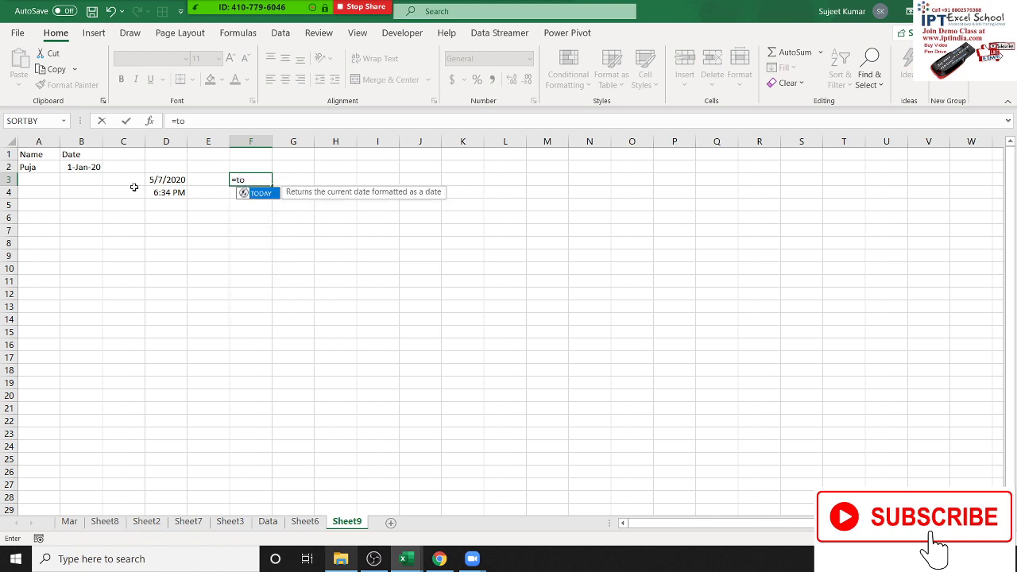
key(Tab)
text())
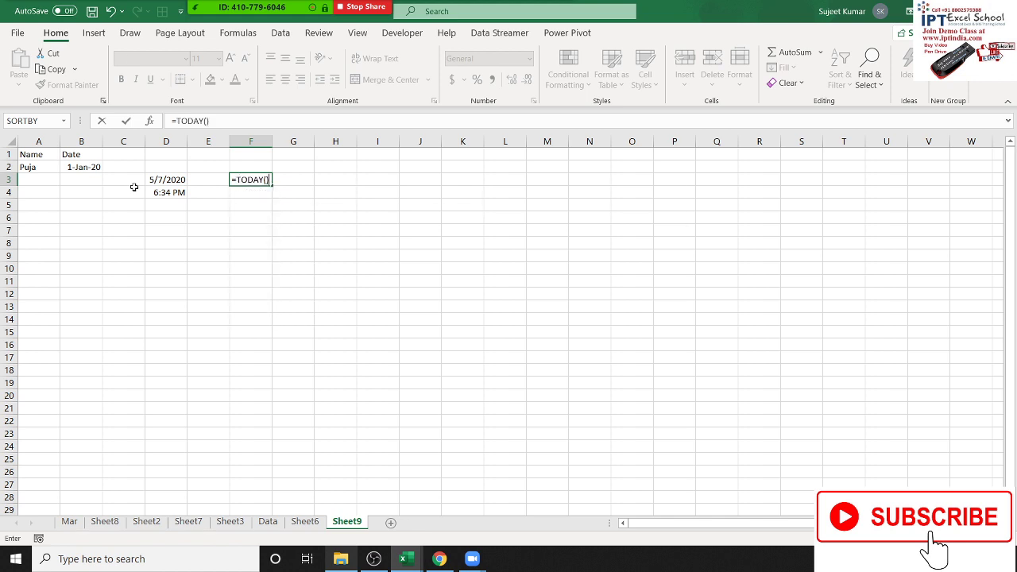
key(Return)
key(Up)
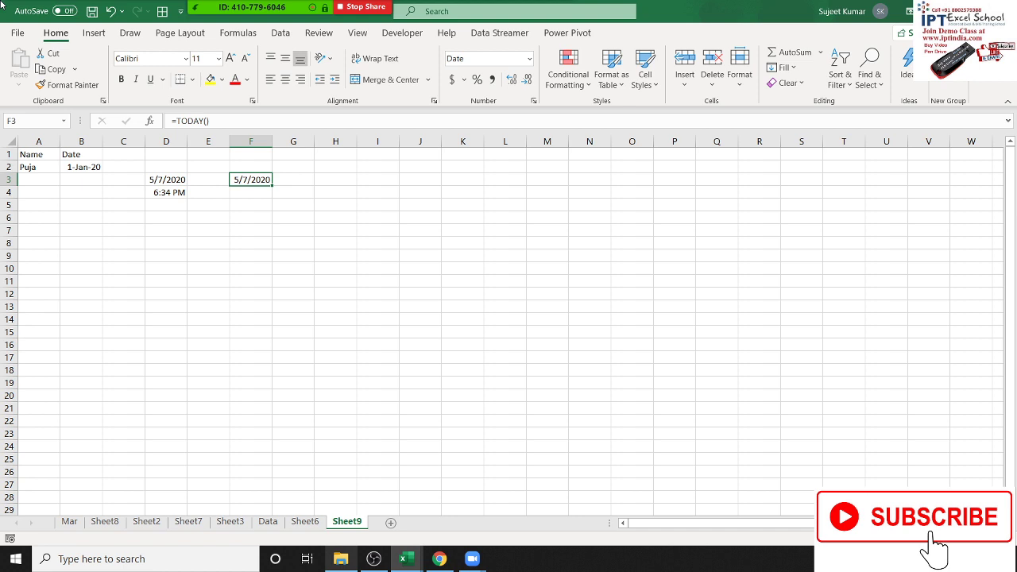
Enter =NOW() in F4.
key(Down)
text(=)
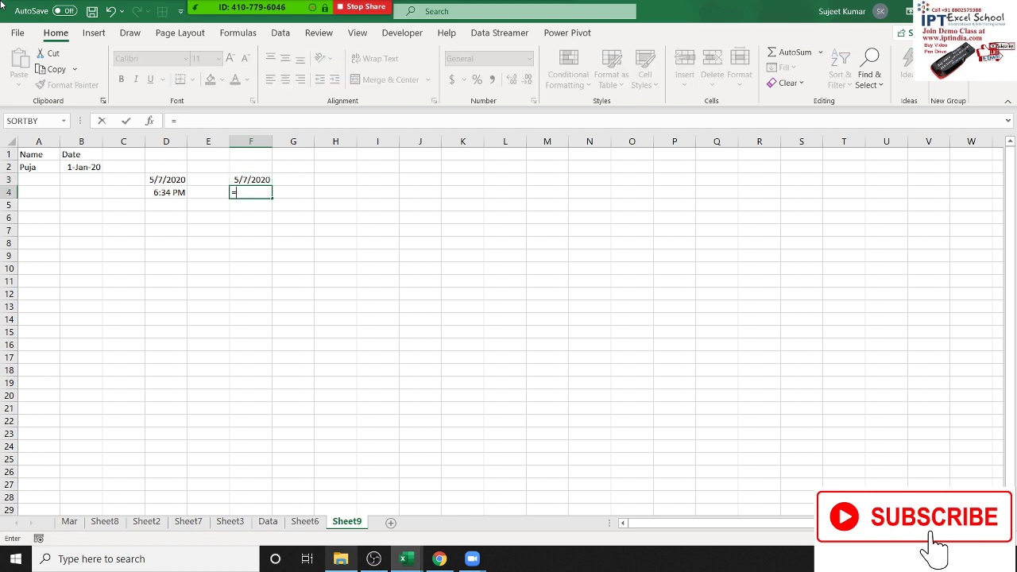
text(now)
key(Tab)
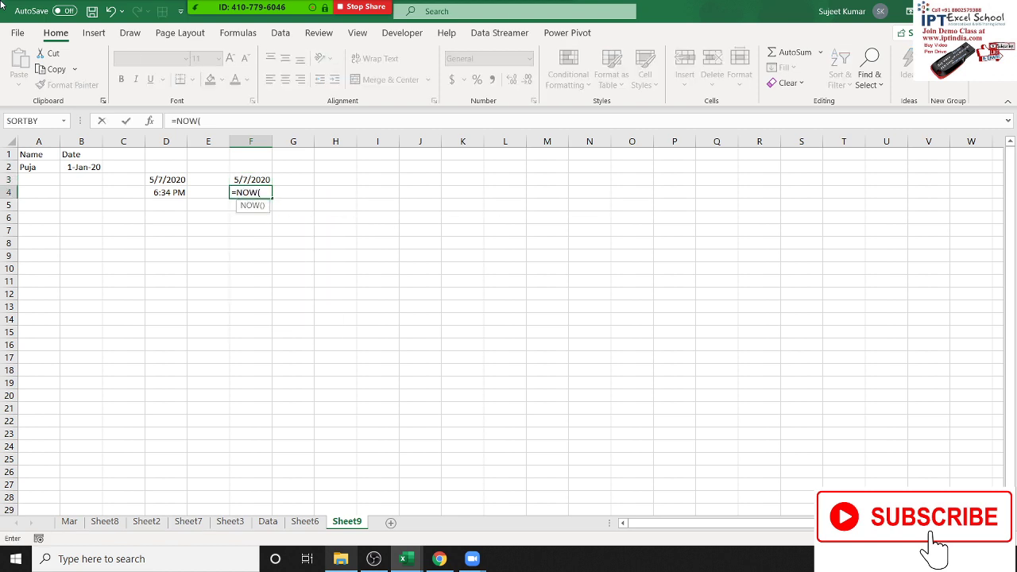
text())
key(Return)
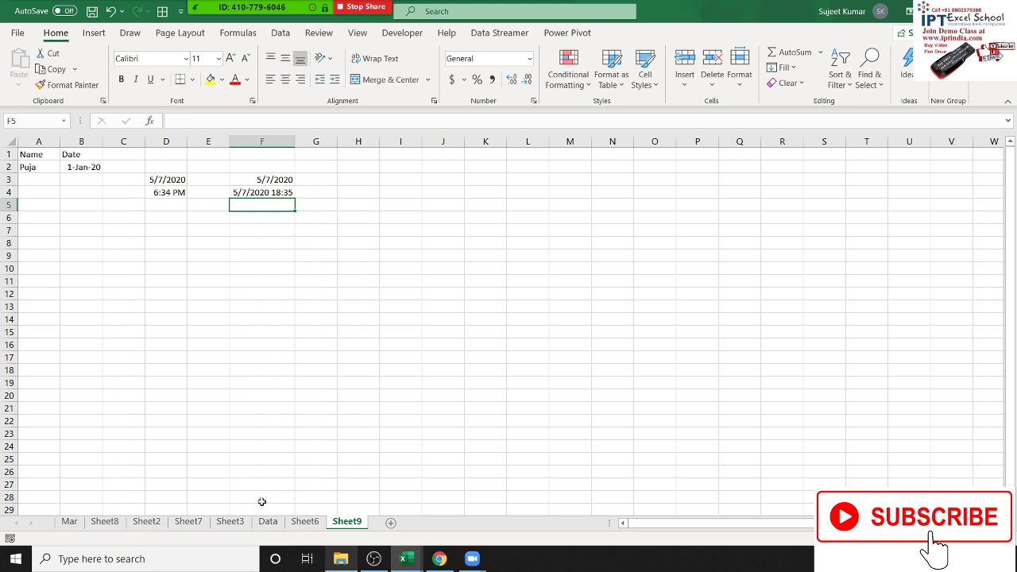
Create a new workbook from the Agile Gantt chart template.
click(565, 83)
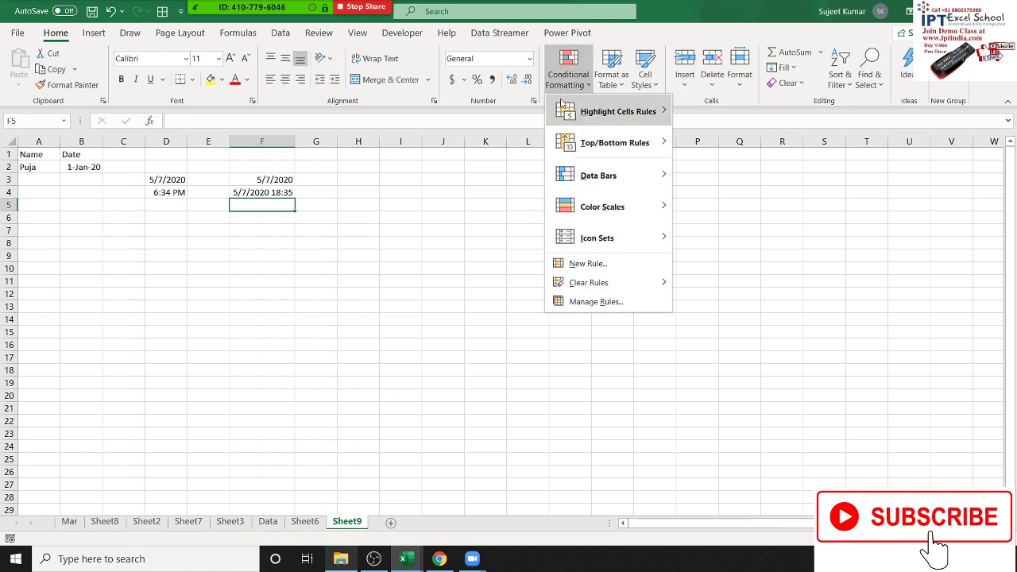
click(442, 186)
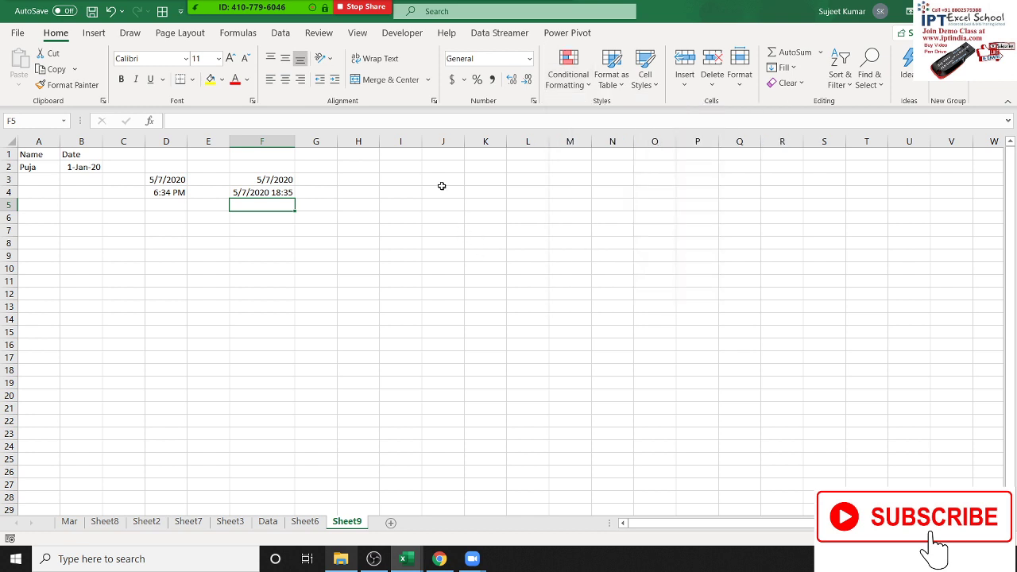
click(362, 167)
click(13, 39)
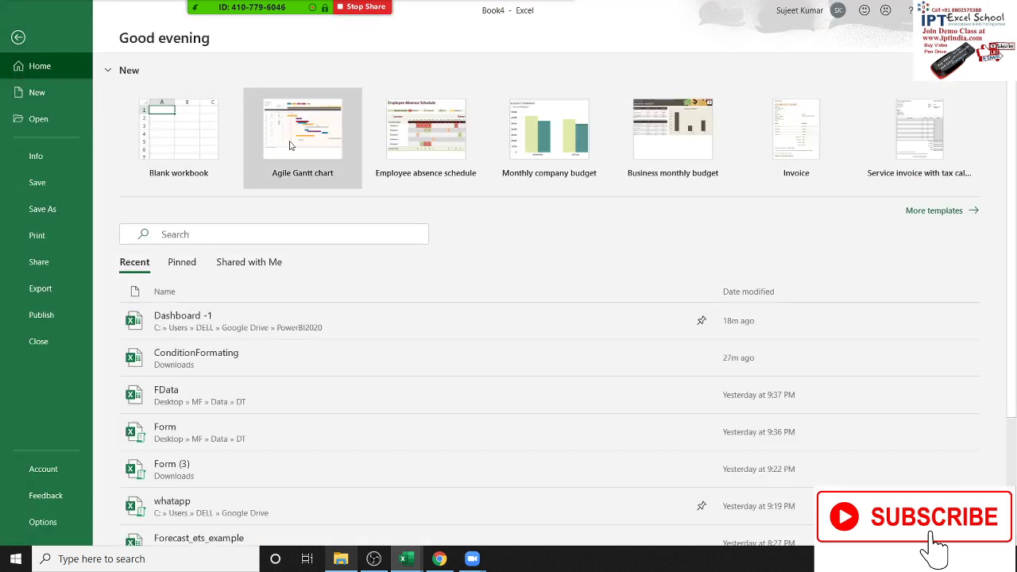
click(291, 146)
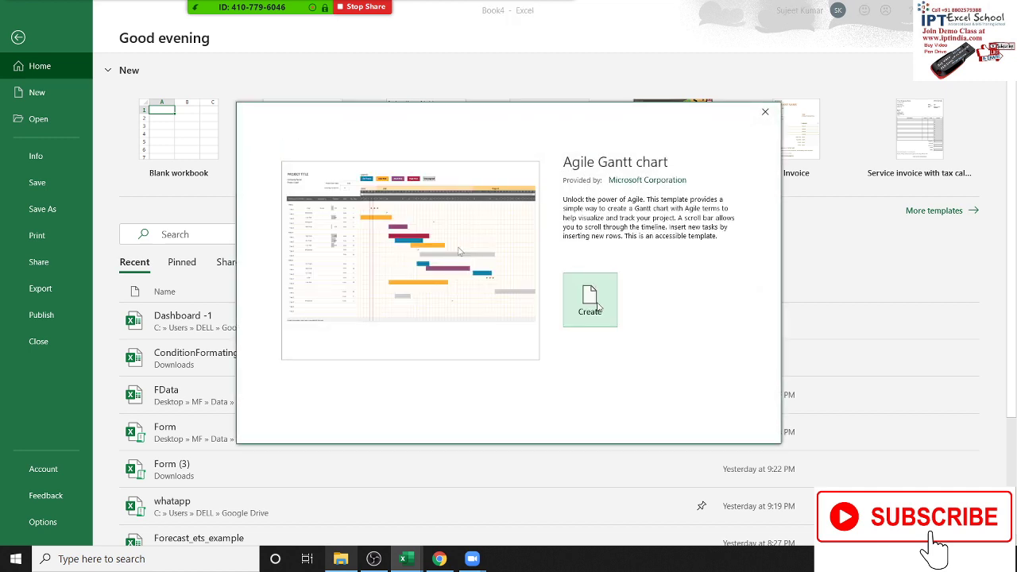
click(598, 307)
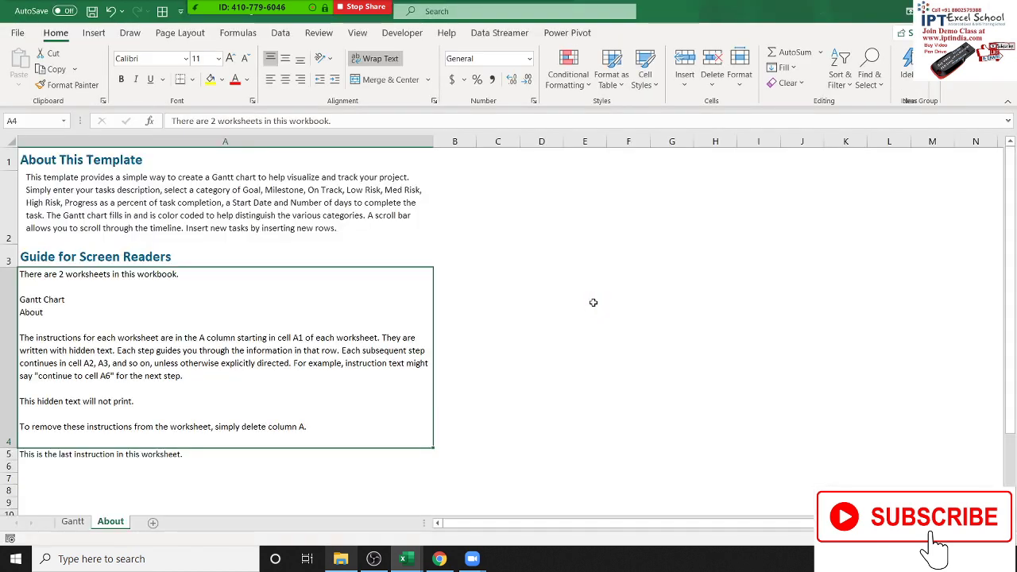
On the Gantt sheet, inspect the Project Start and first task start-date formulas.
click(72, 522)
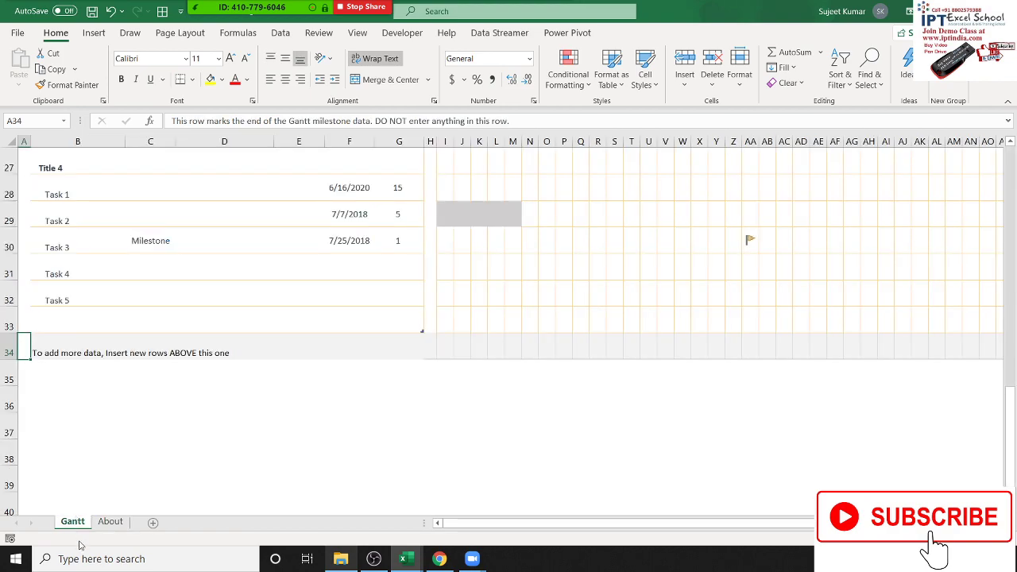
scroll(613, 345, up, 4)
scroll(608, 345, up, 3)
scroll(606, 345, up, 1)
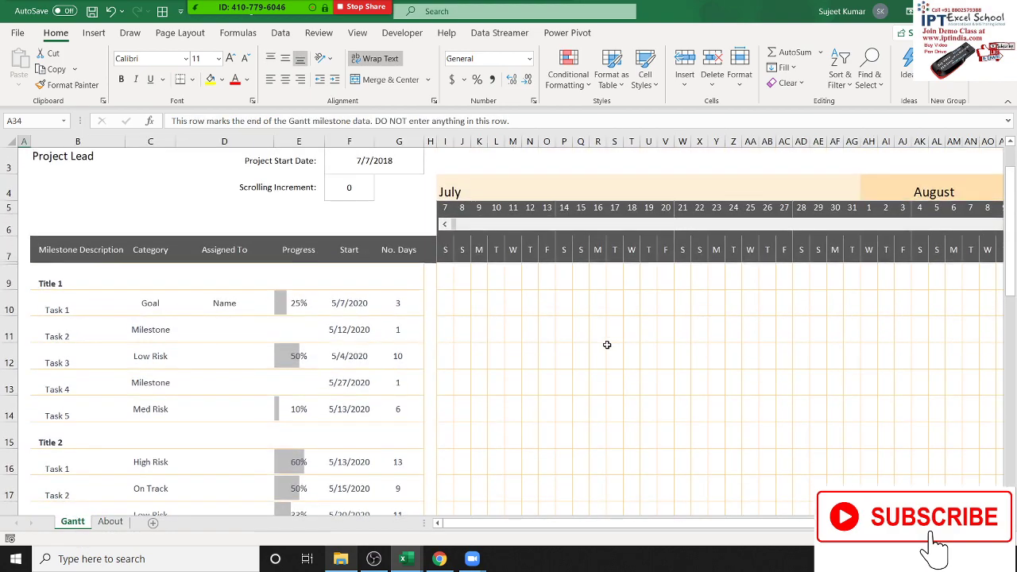
scroll(606, 345, down, 1)
ctrl+scroll(605, 337, down, 3)
ctrl+scroll(606, 337, down, 2)
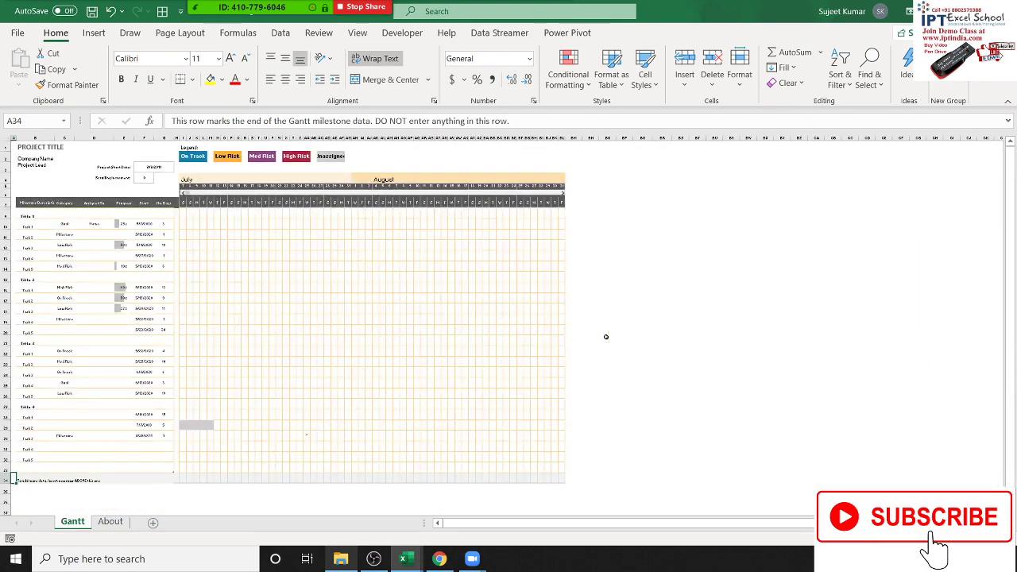
ctrl+scroll(605, 337, up, 4)
scroll(315, 302, up, 3)
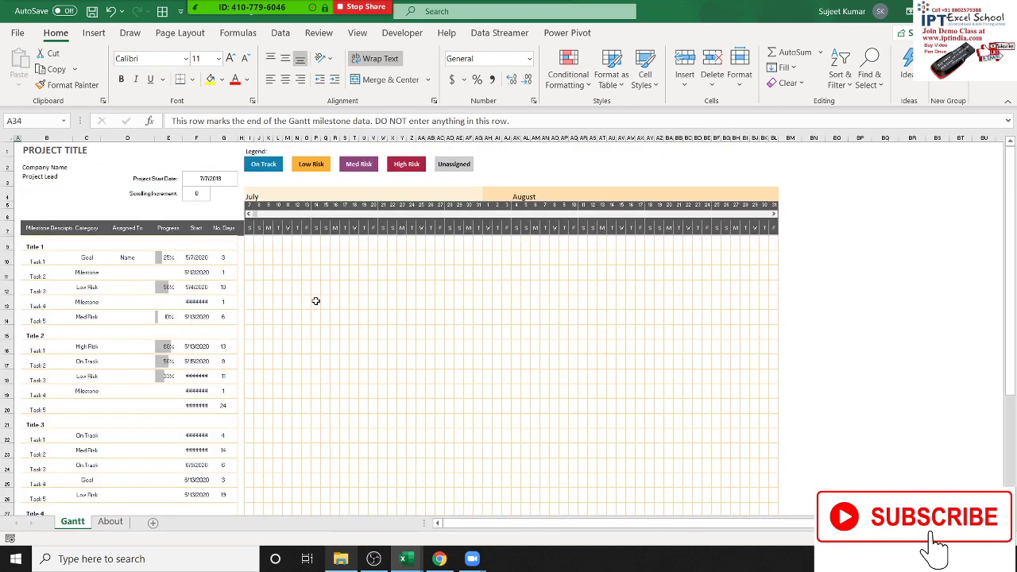
click(295, 194)
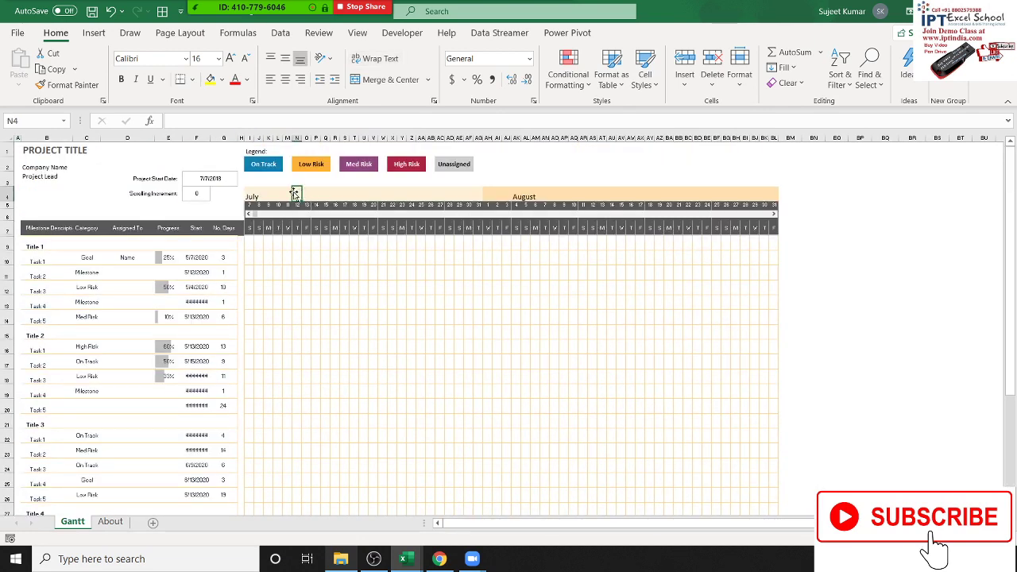
click(211, 179)
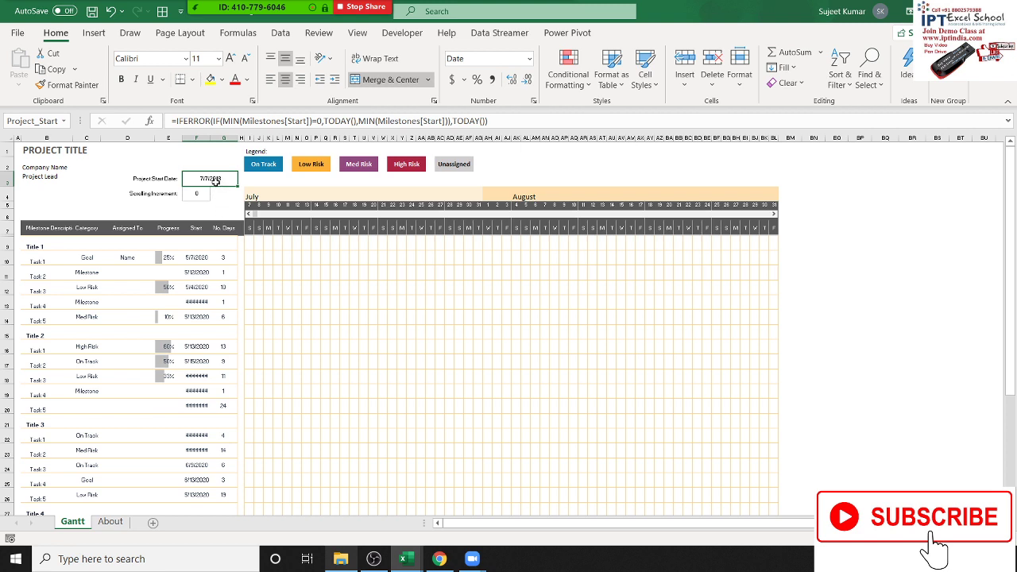
click(209, 255)
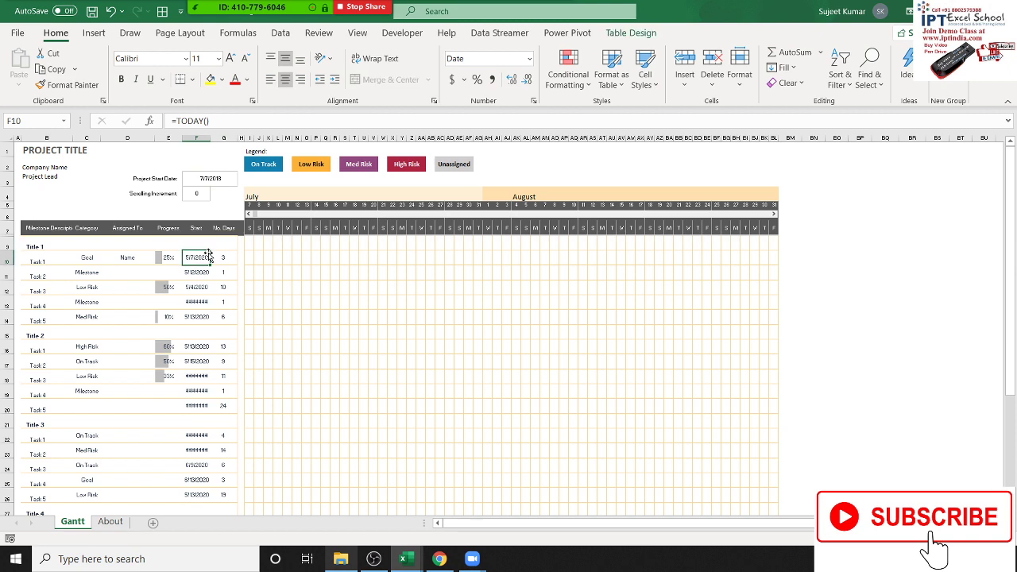
click(204, 180)
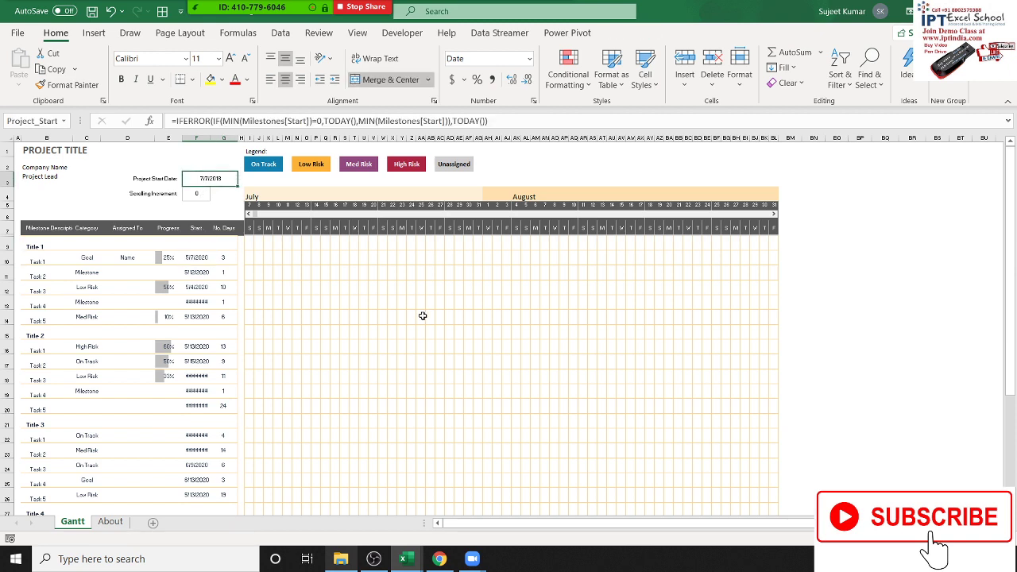
click(307, 121)
key(Escape)
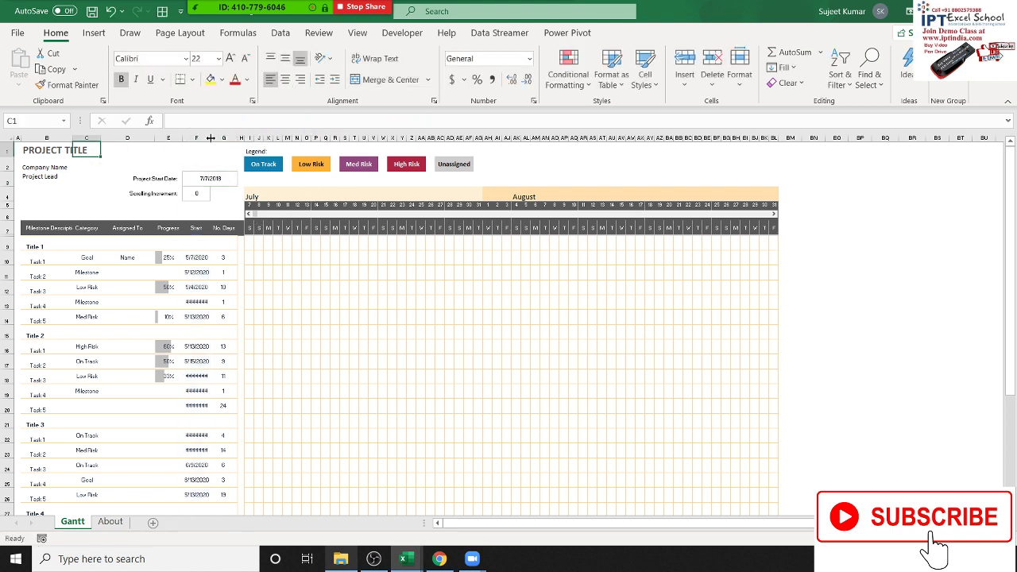
Widen the Start column so every task start date shows in full.
drag(211, 138, 218, 138)
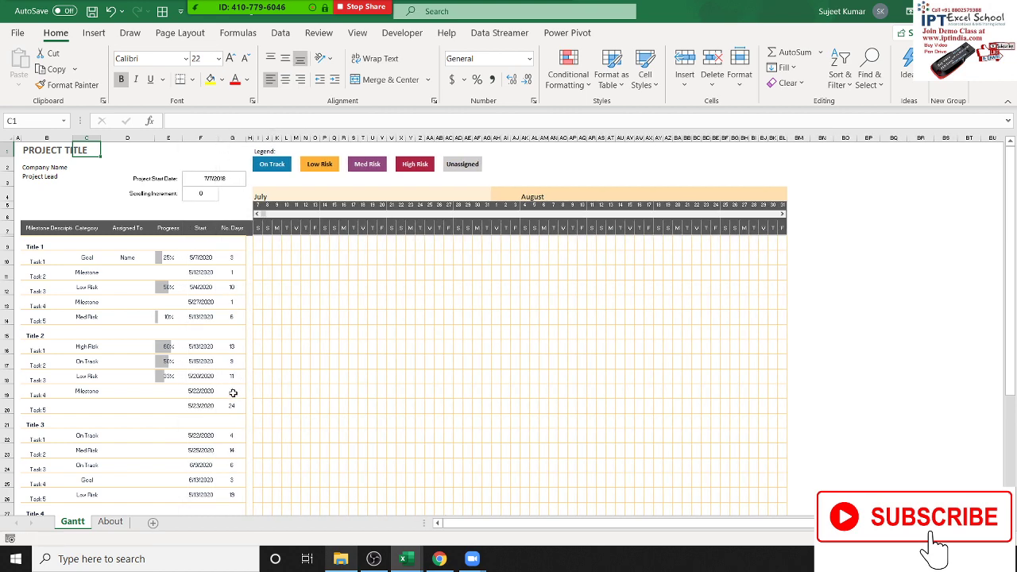
scroll(234, 388, down, 1)
scroll(234, 388, up, 1)
scroll(217, 329, down, 2)
scroll(217, 329, down, 2)
Set Title 4's Task 2 start to 7/7/2020 and Task 3 to 7/25.
click(217, 403)
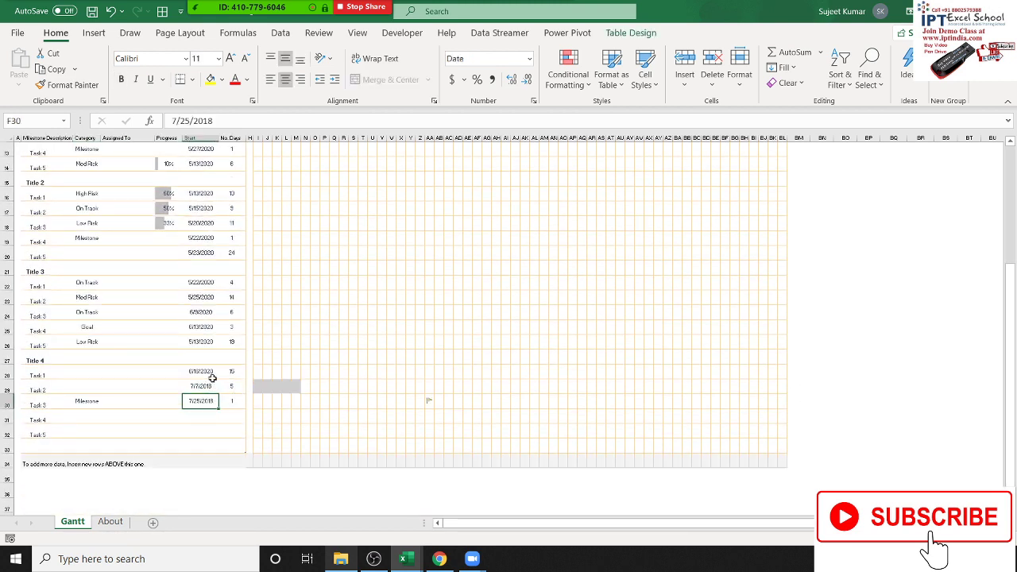
click(202, 388)
click(204, 370)
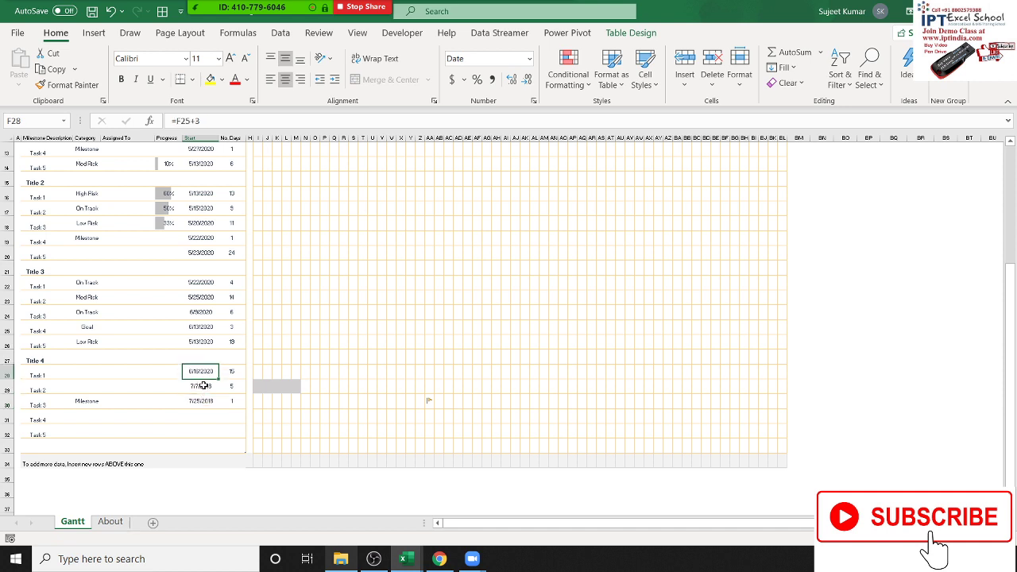
click(202, 387)
text(7/)
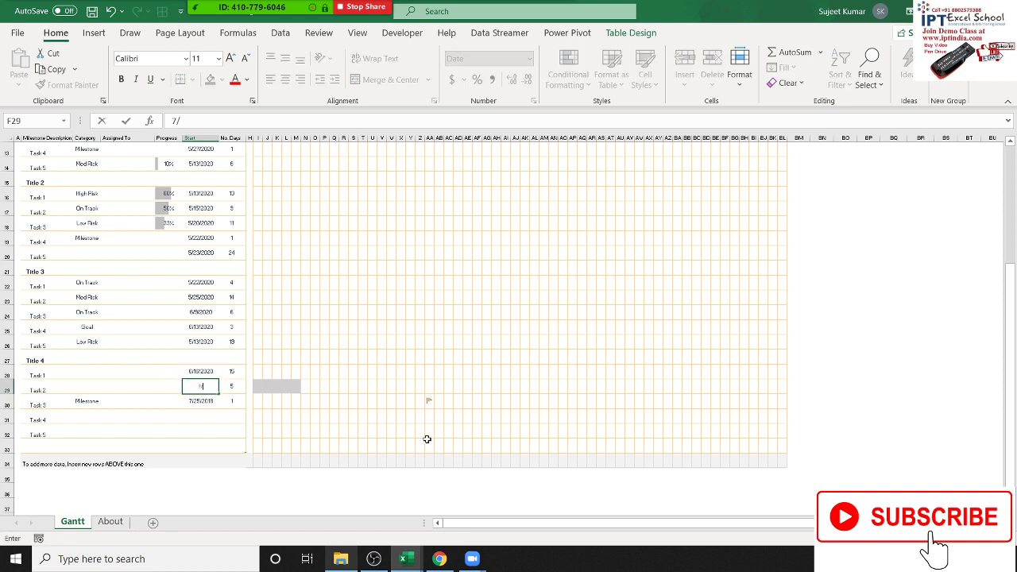
text(7/)
text(20)
text(20)
key(Return)
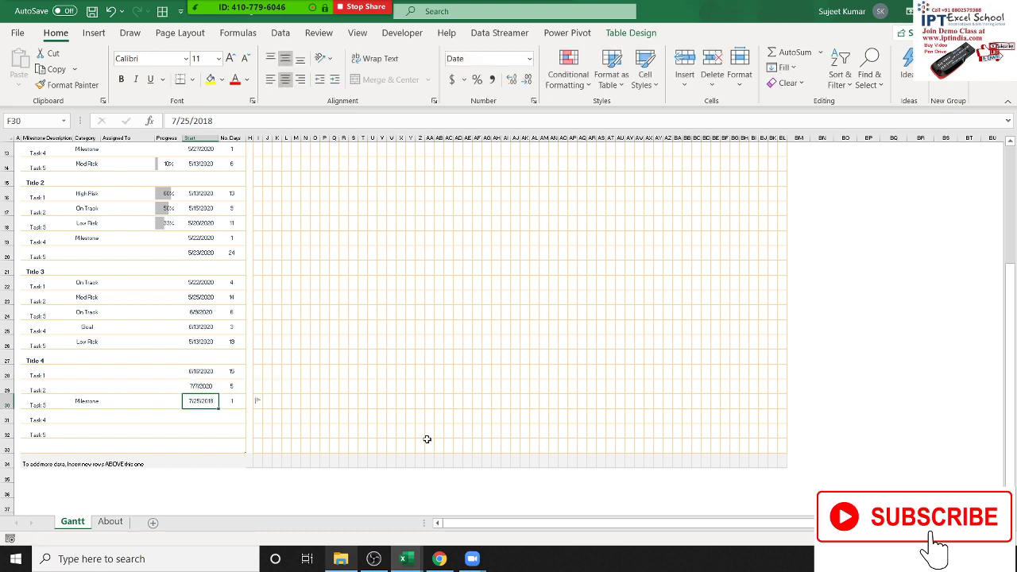
text(7/25)
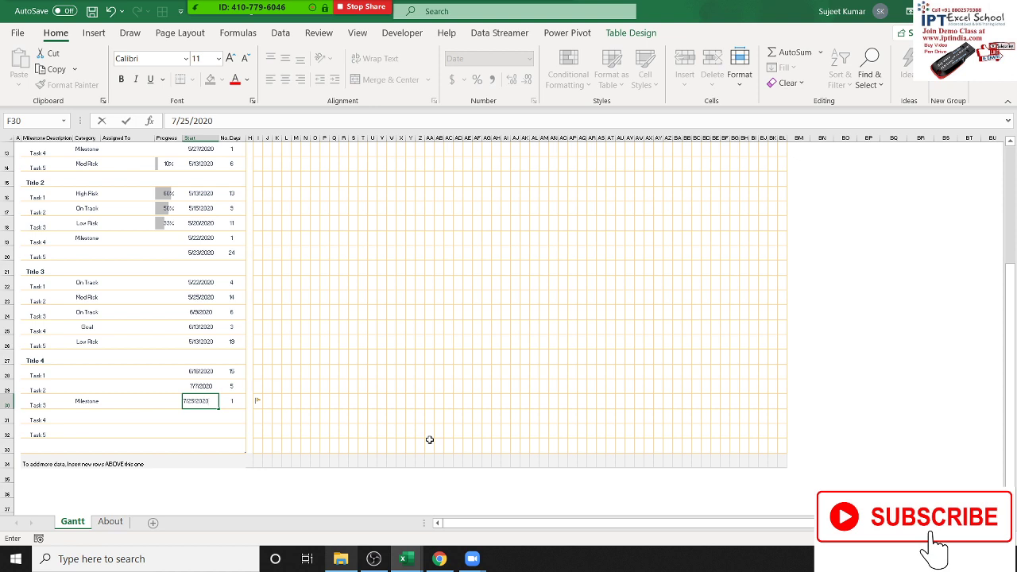
key(Return)
Inspect the formula behind a Gantt bar cell without changing it.
click(920, 253)
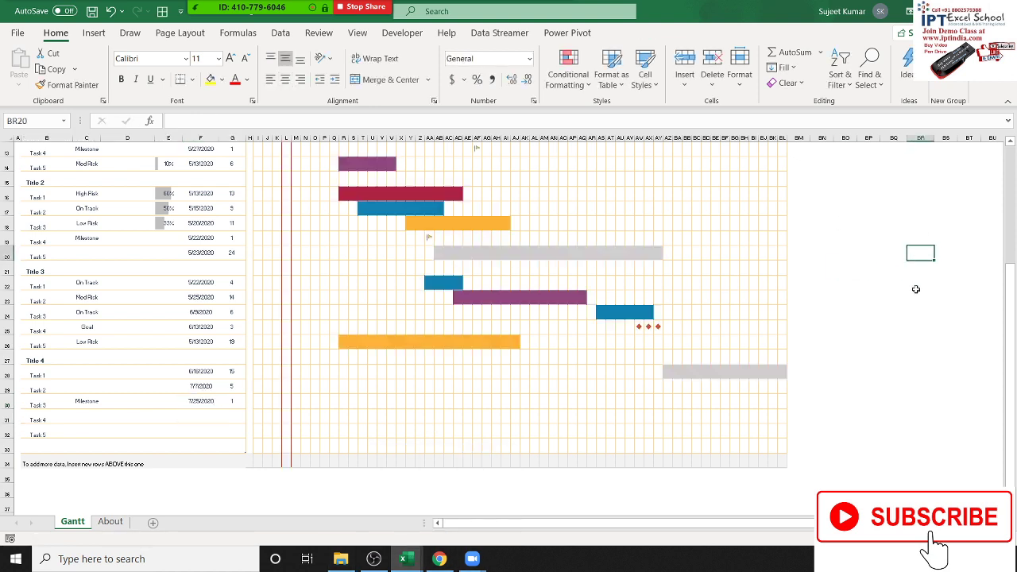
scroll(915, 289, up, 3)
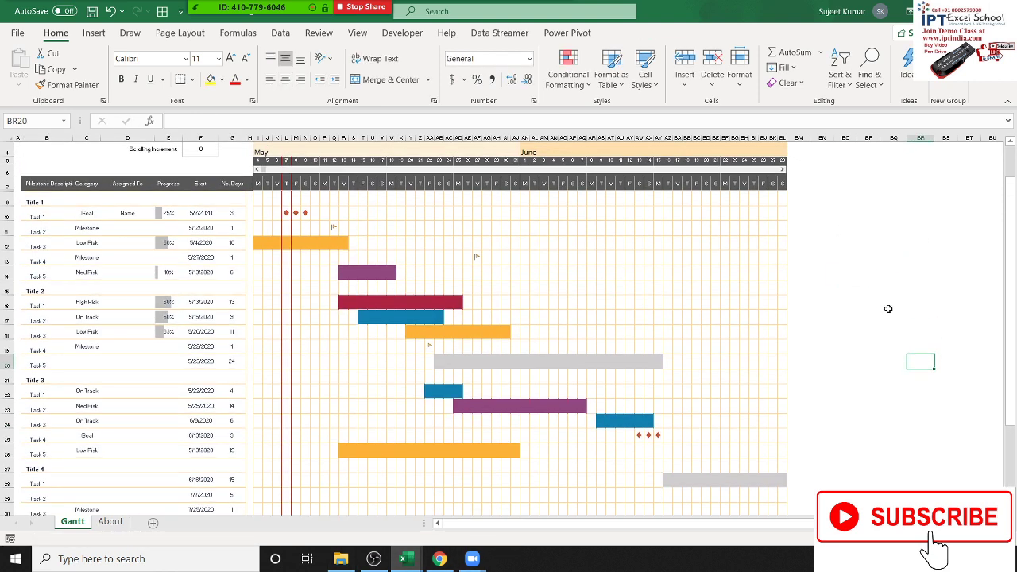
scroll(809, 324, up, 1)
scroll(809, 324, down, 1)
click(362, 302)
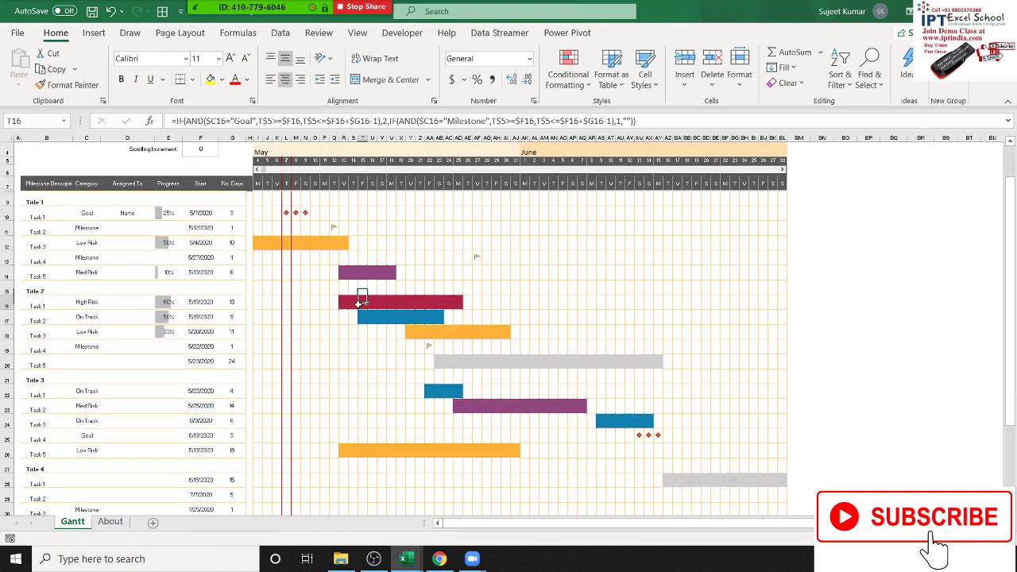
click(184, 122)
key(Escape)
Open the Conditional Formatting Rules Manager and view the last rule's formula.
click(568, 71)
click(594, 301)
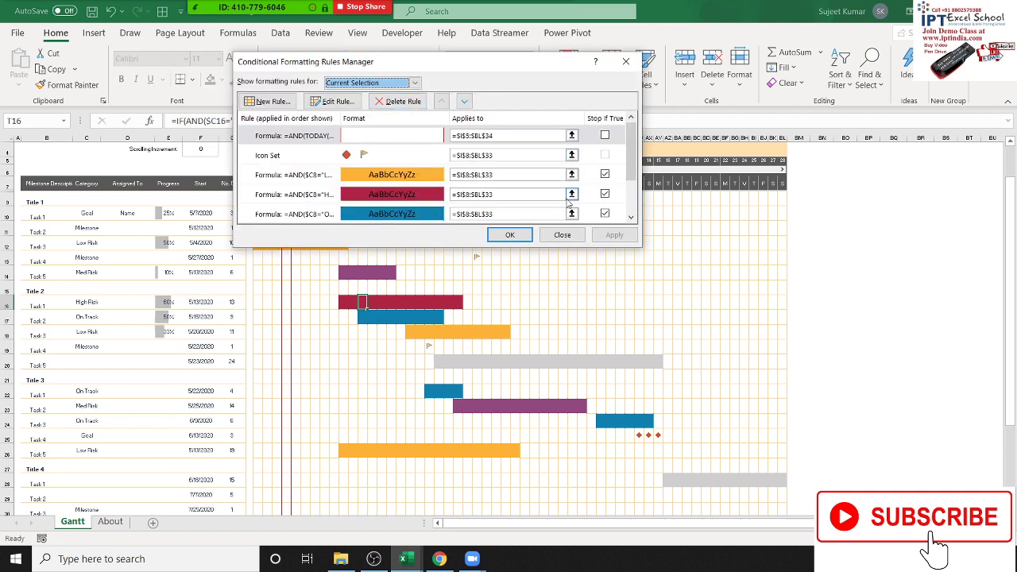
scroll(453, 155, down, 2)
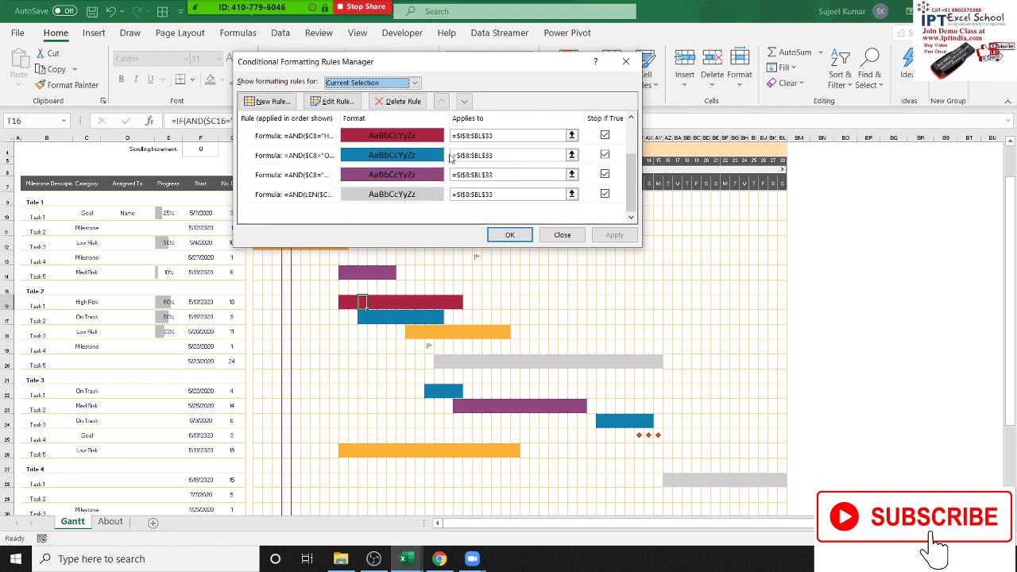
click(389, 197)
double_click(390, 198)
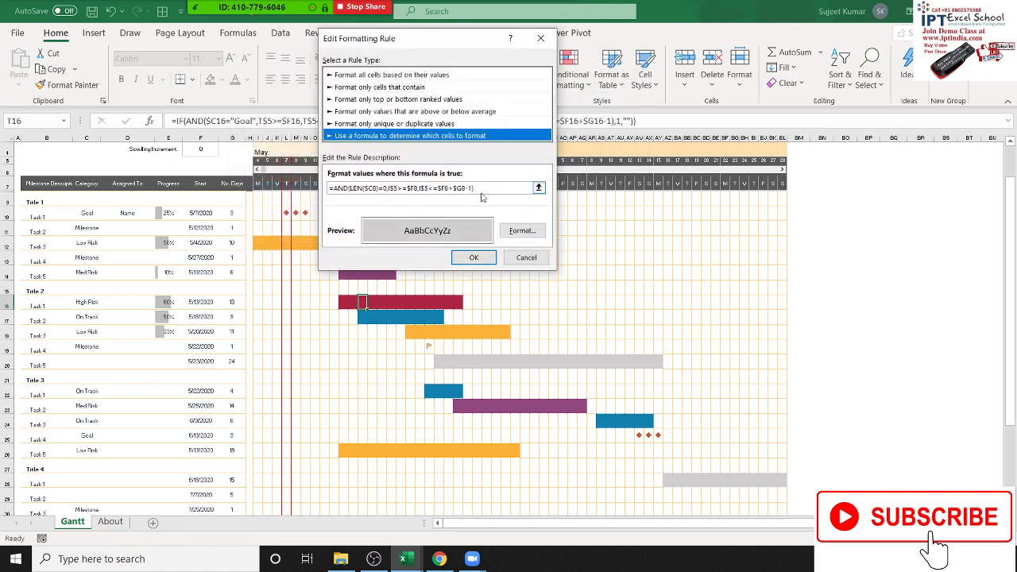
click(526, 258)
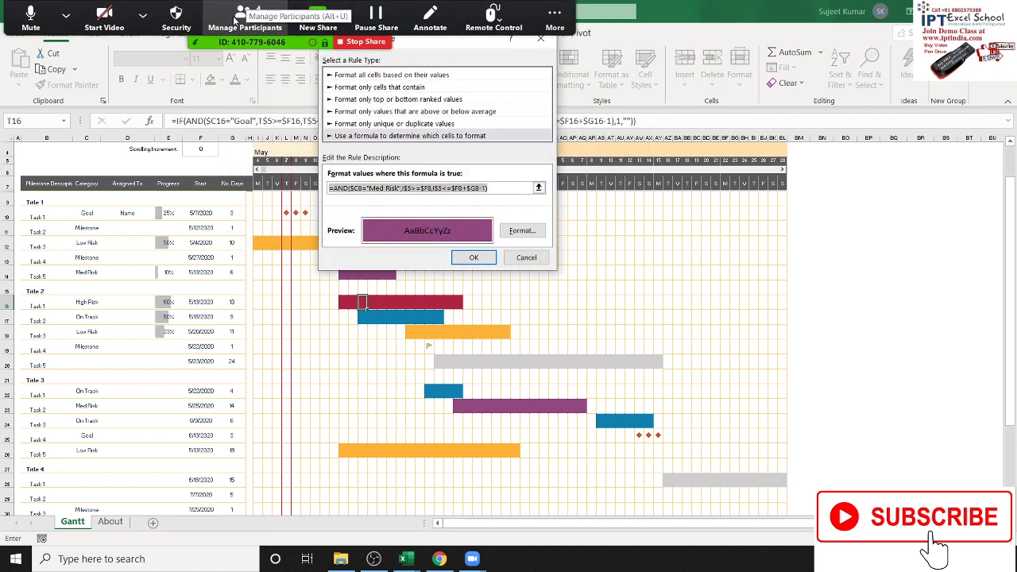
Review the Med Risk, On Track and High Risk rule formulas unchanged.
click(249, 6)
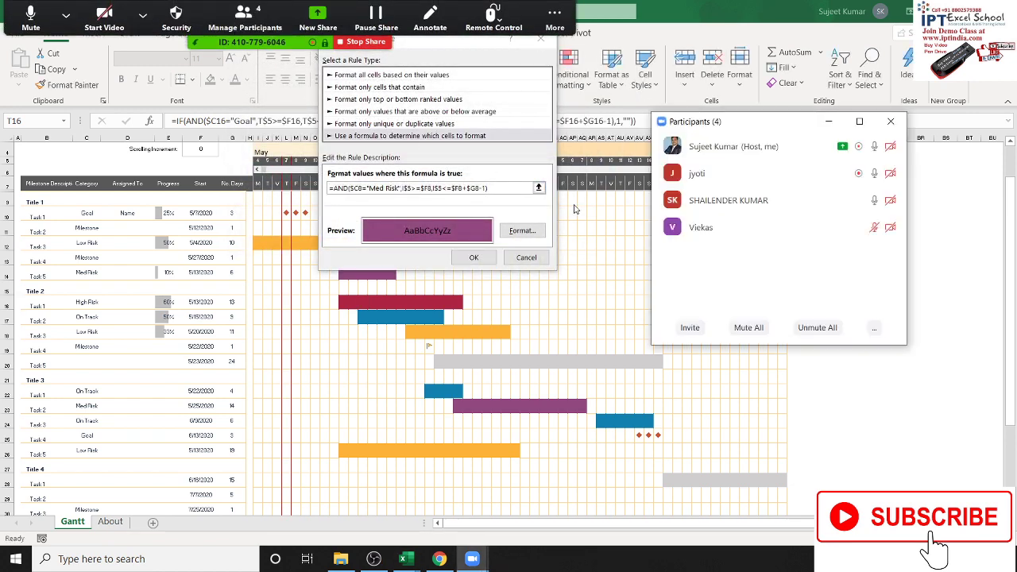
click(891, 122)
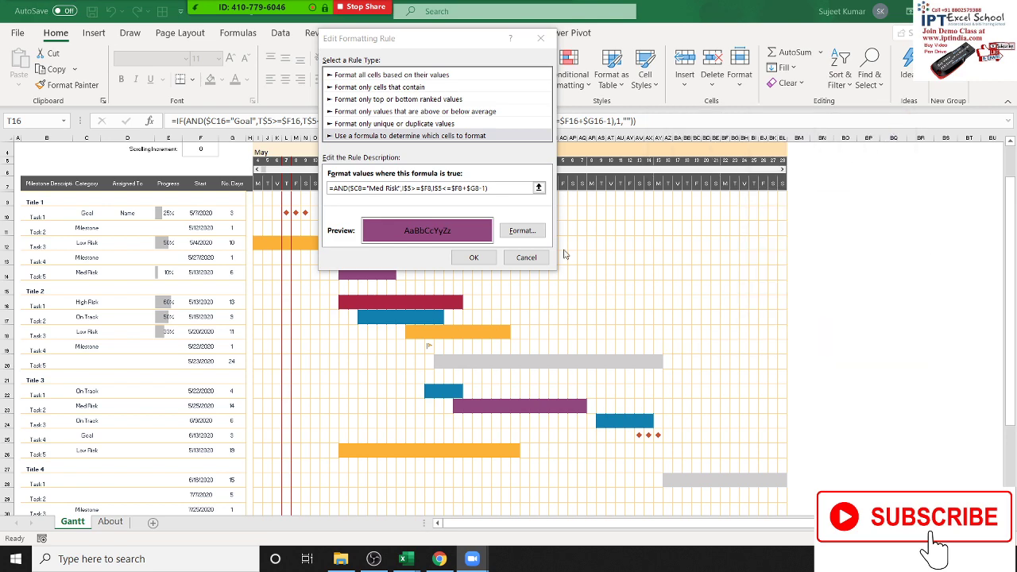
click(524, 262)
click(524, 264)
double_click(436, 156)
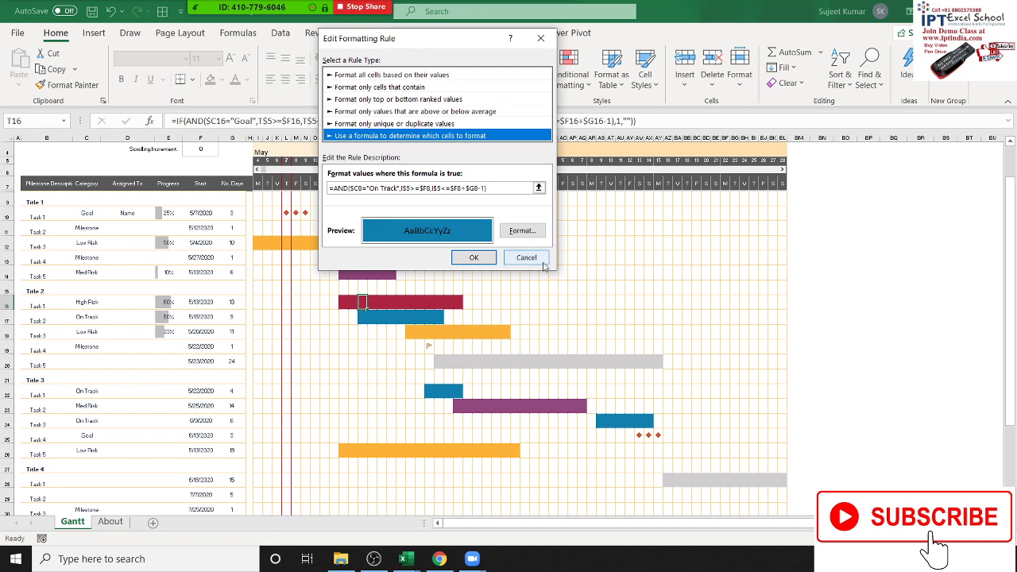
click(544, 265)
double_click(405, 137)
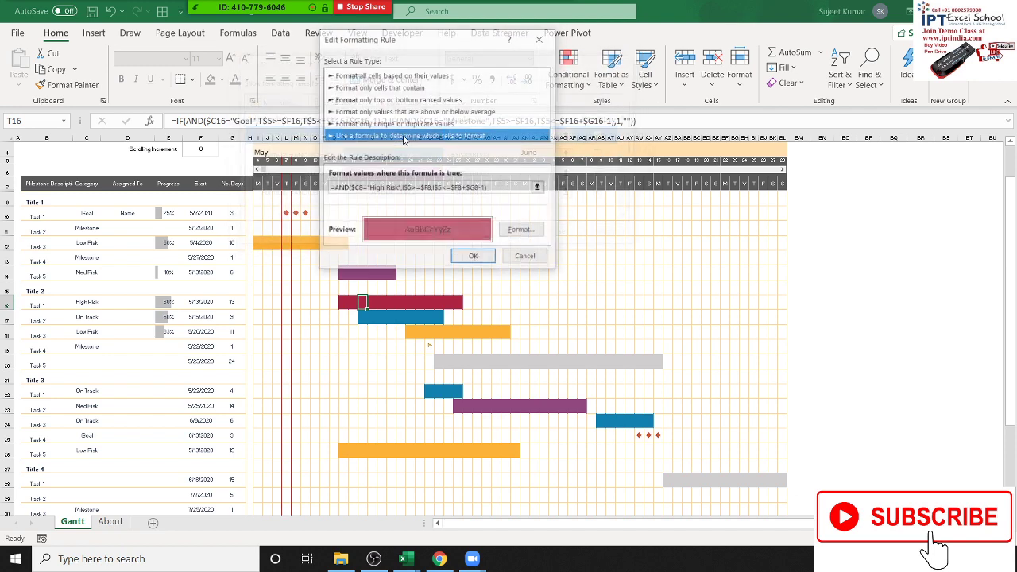
click(520, 261)
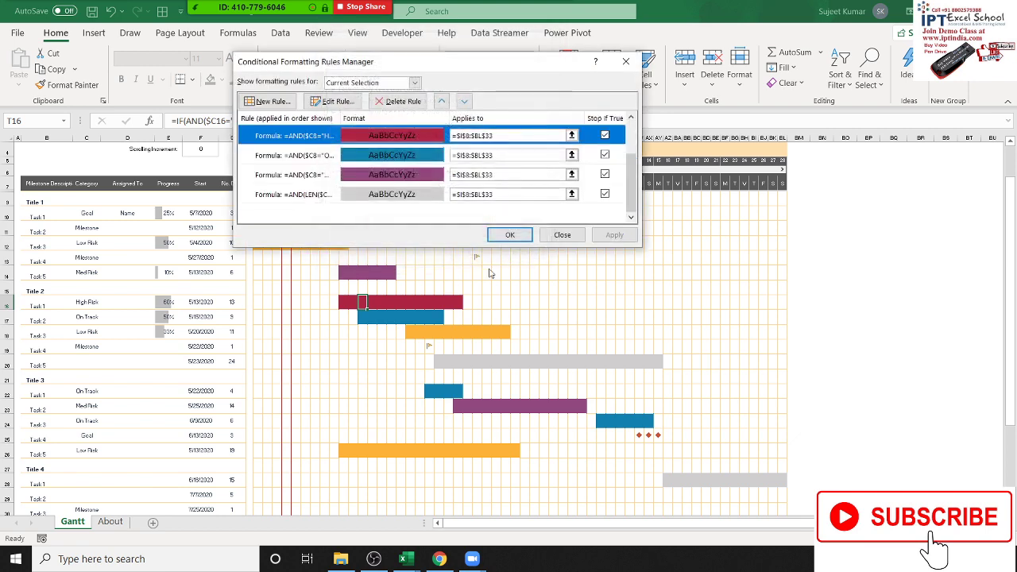
Review the Low Risk, icon set and TODAY marker rules, then close the manager and workbook.
scroll(573, 194, up, 1)
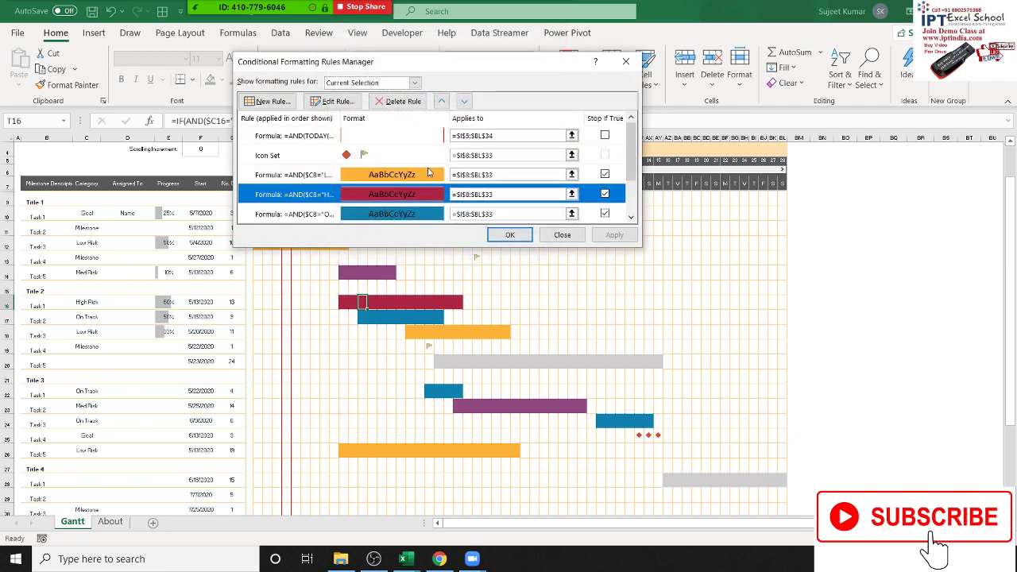
double_click(429, 174)
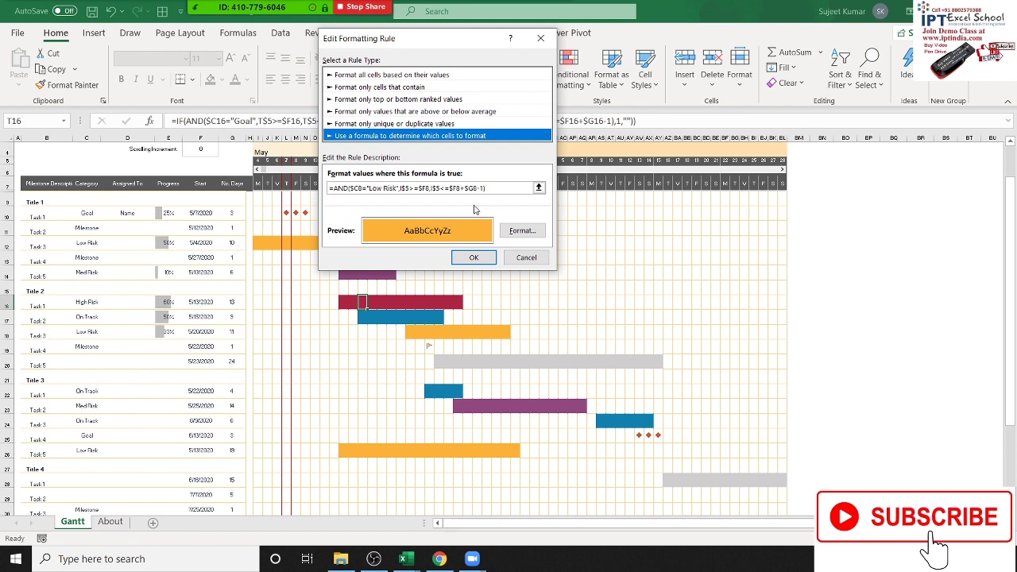
drag(486, 188, 274, 176)
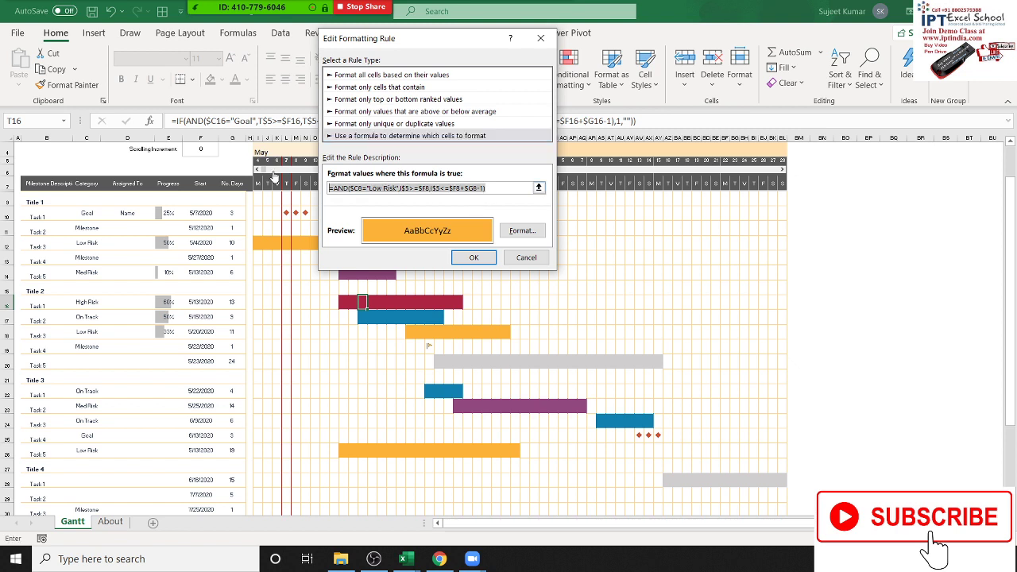
click(528, 264)
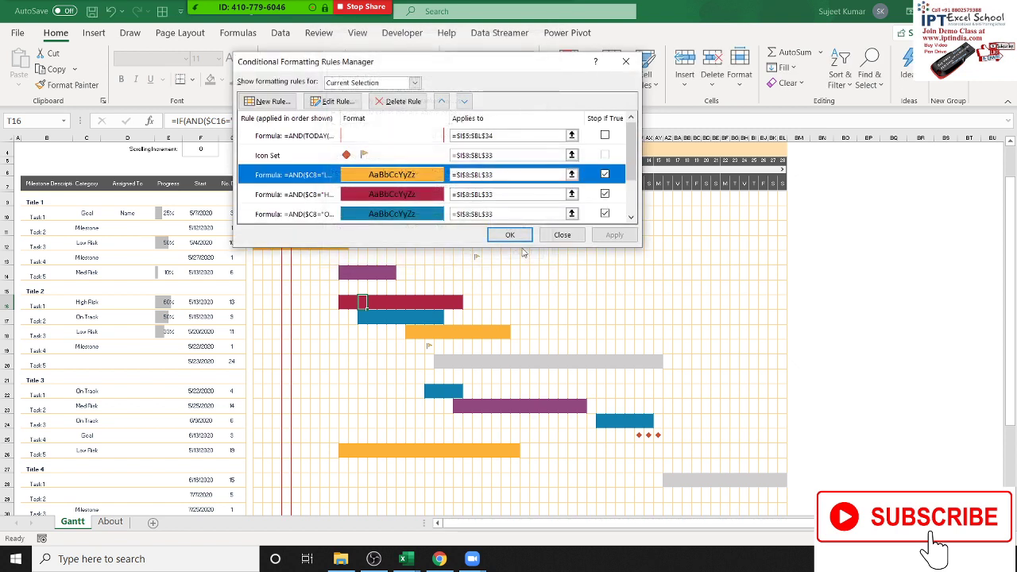
click(402, 155)
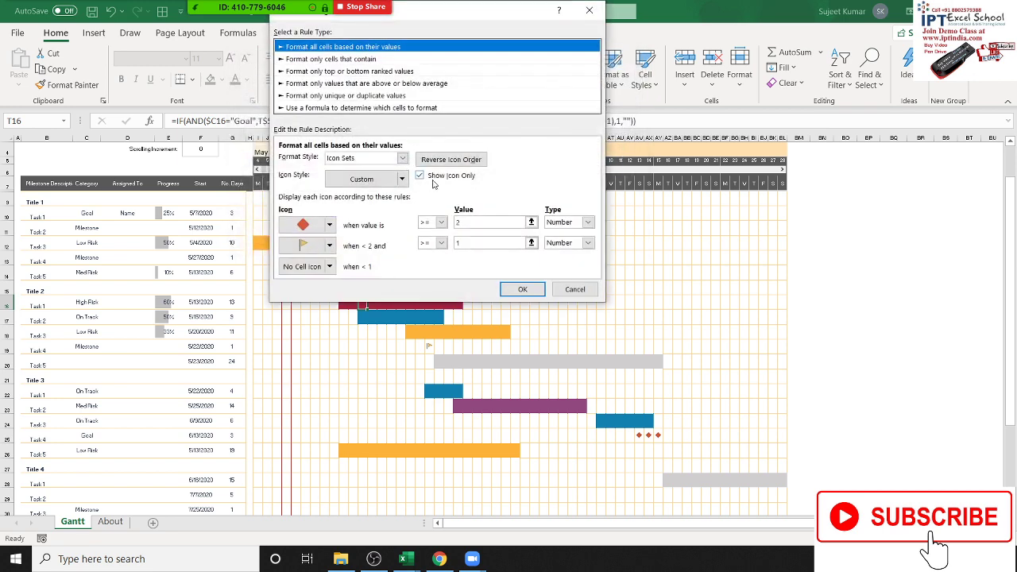
click(574, 290)
double_click(388, 143)
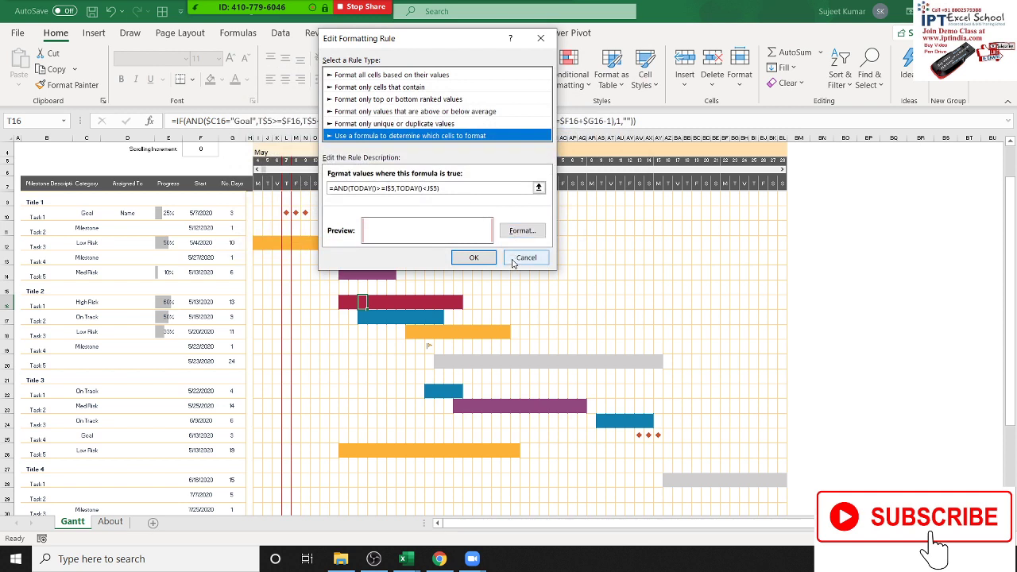
click(525, 258)
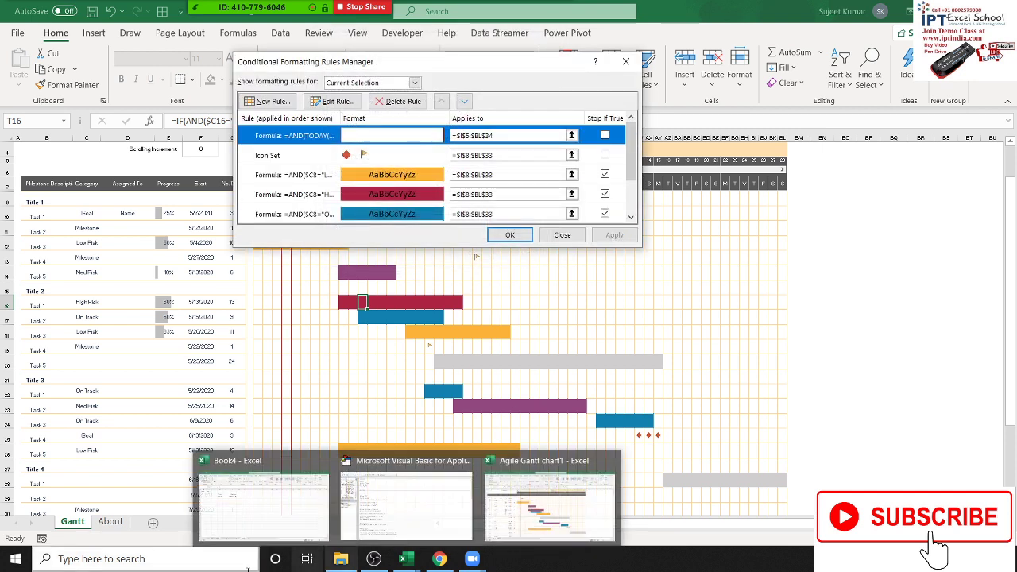
click(553, 239)
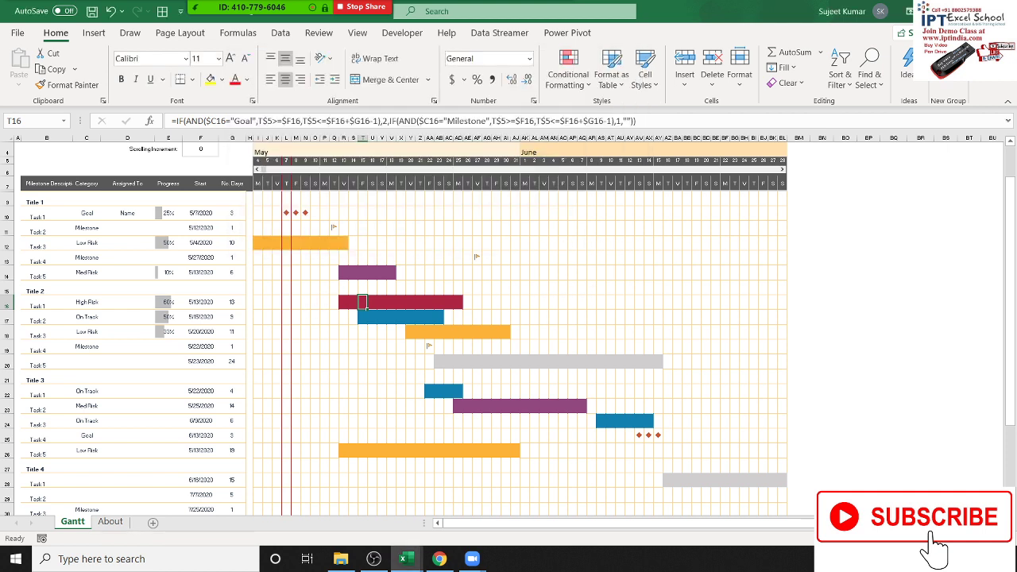
click(92, 11)
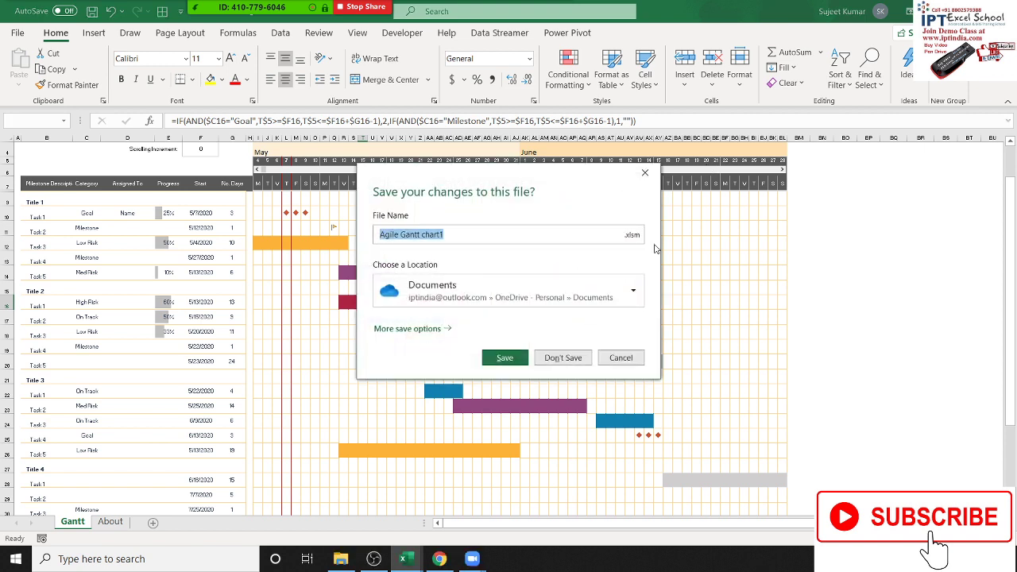
Close the Gantt workbook without saving and add a new sheet.
click(556, 359)
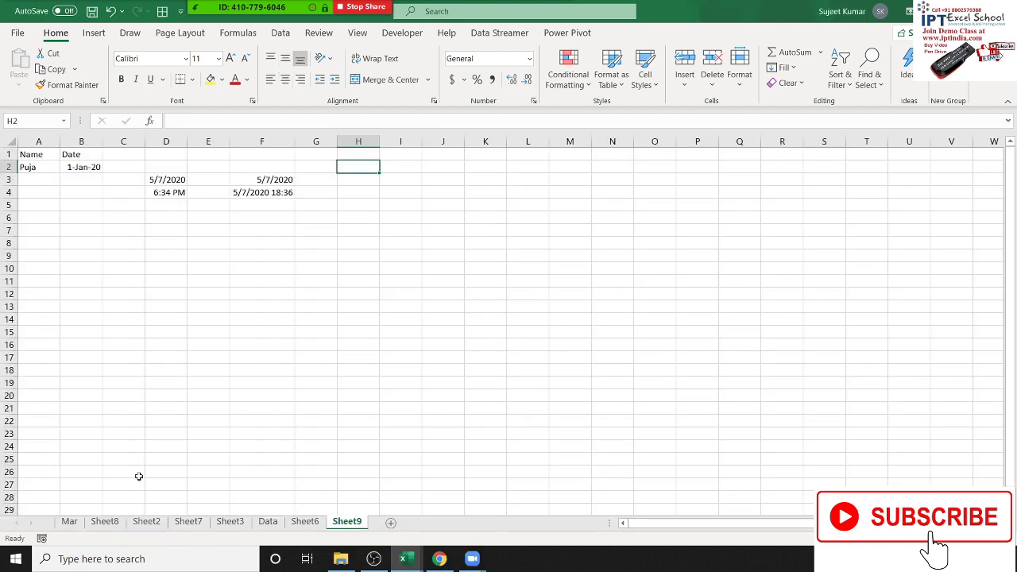
mouse_move(405, 559)
click(537, 340)
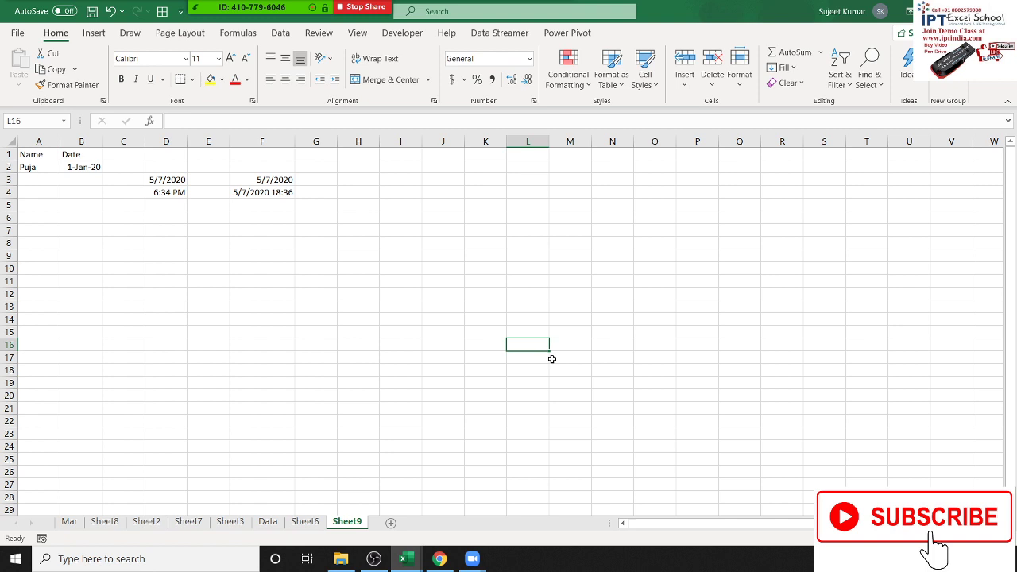
click(390, 523)
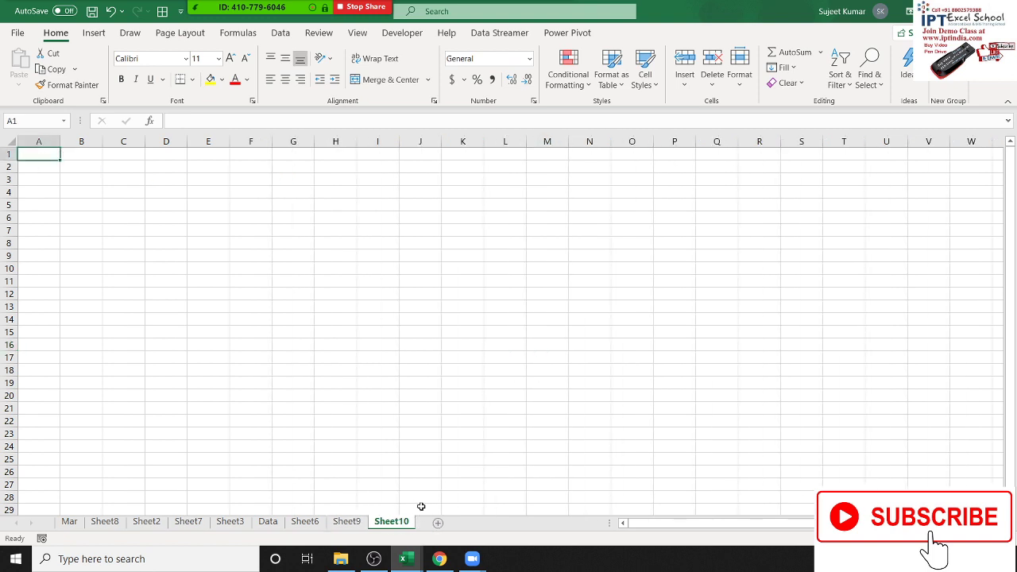
Enter A/c in A1 and the value 1 in A2 and A6.
text(A/c)
key(Return)
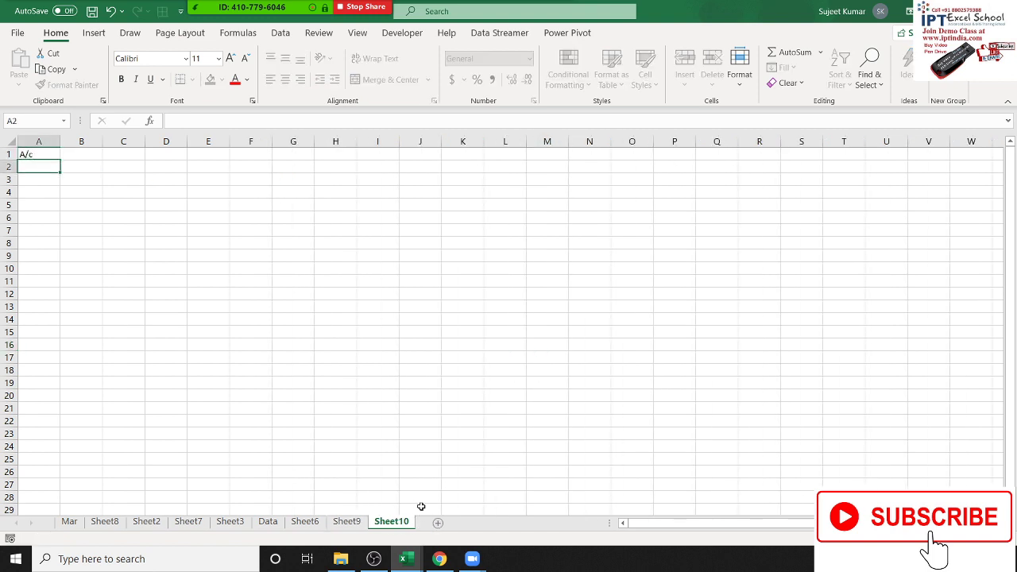
text(1)
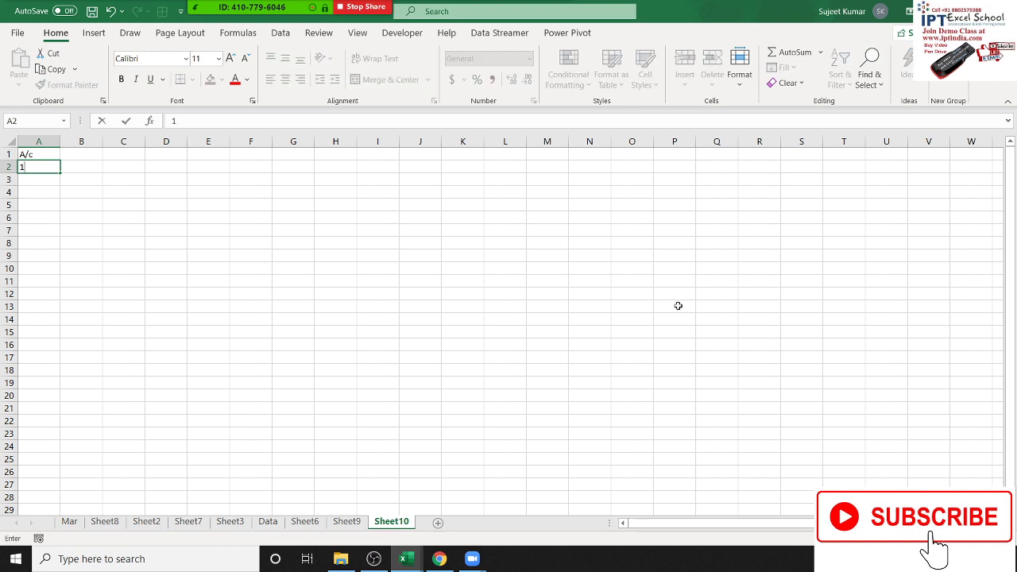
key(Return)
key(Return)
key(Return)
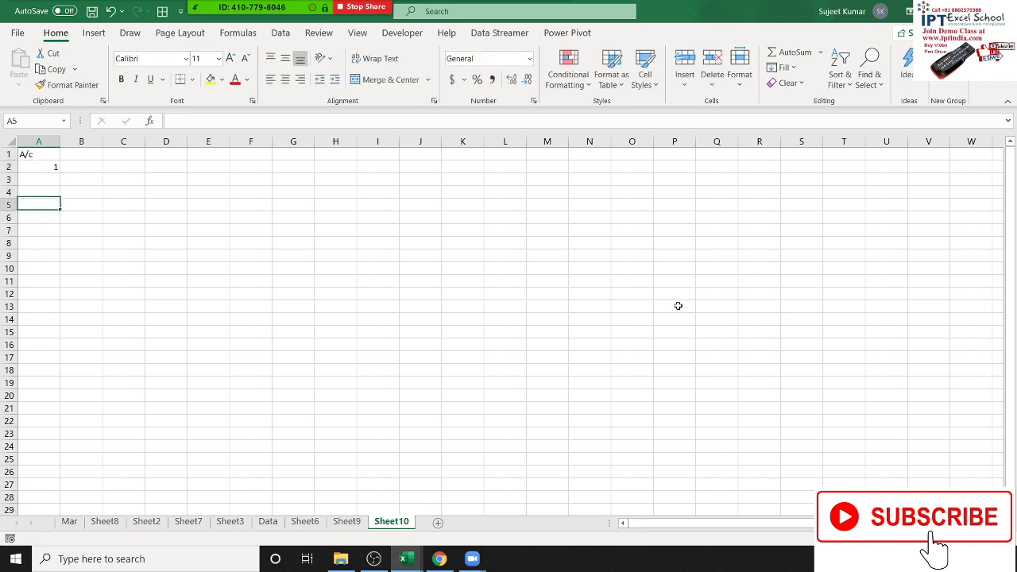
key(Return)
text(1)
key(Return)
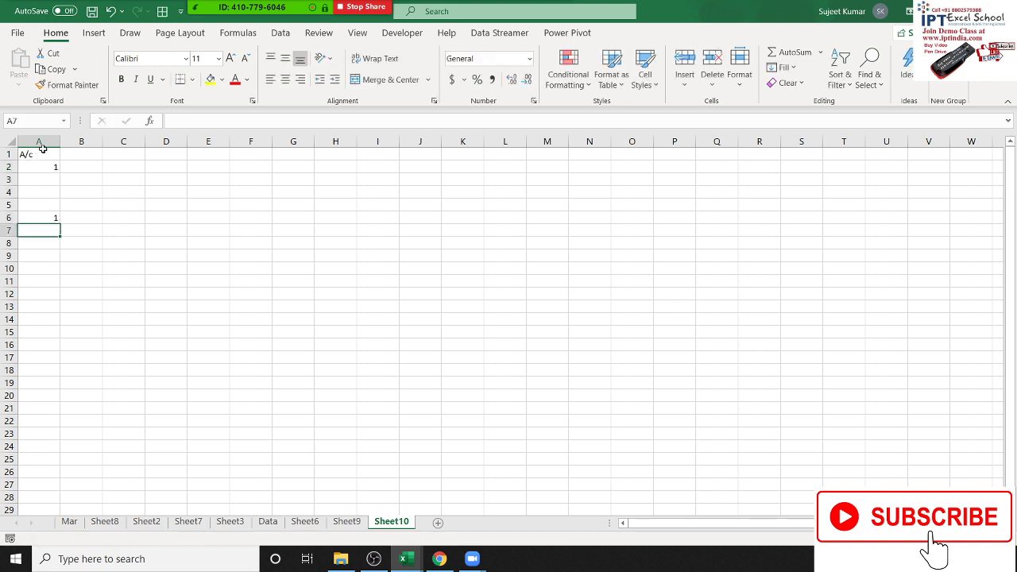
Select column A and bring up Conditional Formatting's Highlight Cells Rules.
click(39, 143)
click(567, 75)
mouse_move(612, 112)
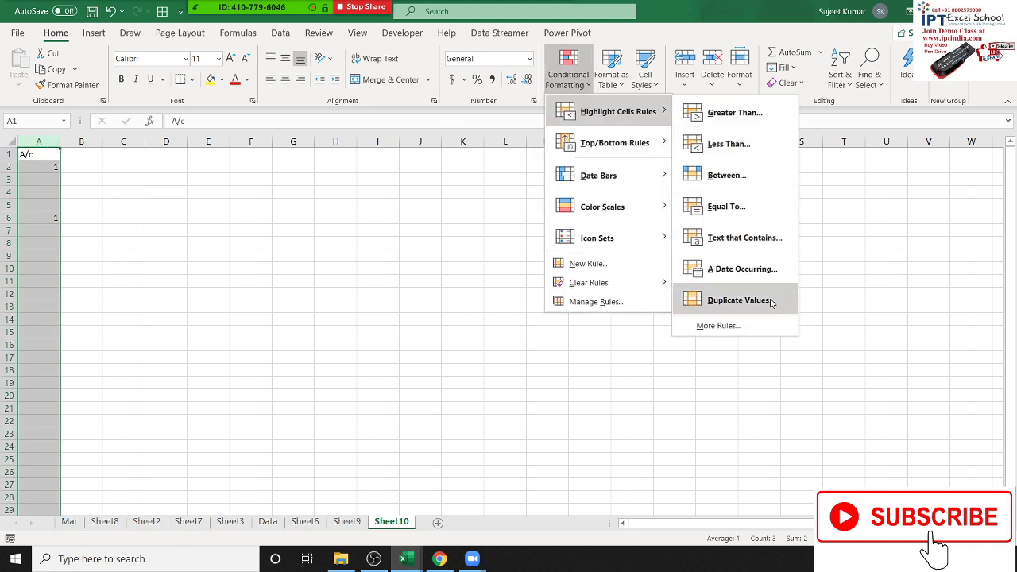
Cancel the Duplicate Values dialog for column A, then select cells A2 and A6.
click(739, 300)
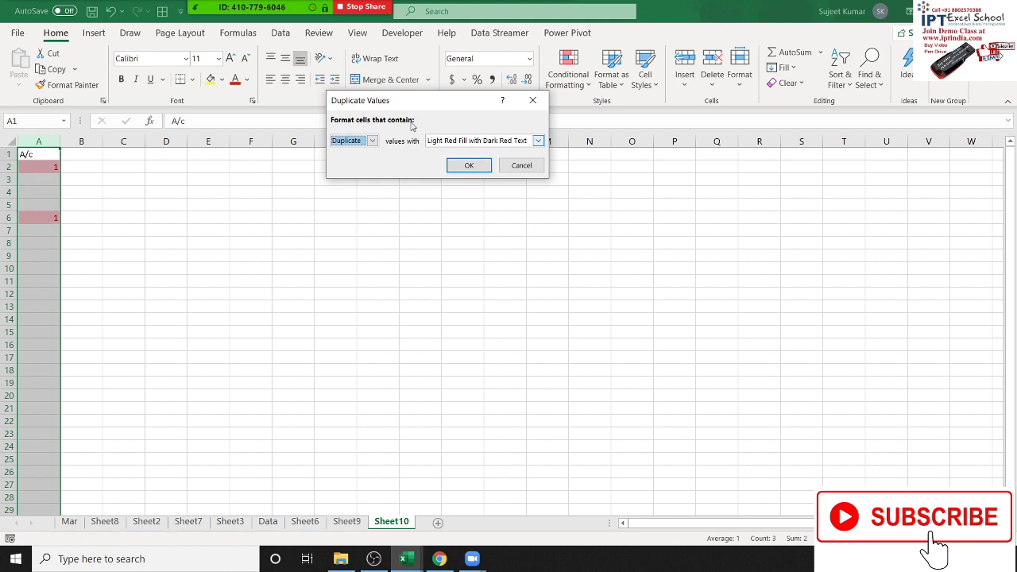
click(244, 22)
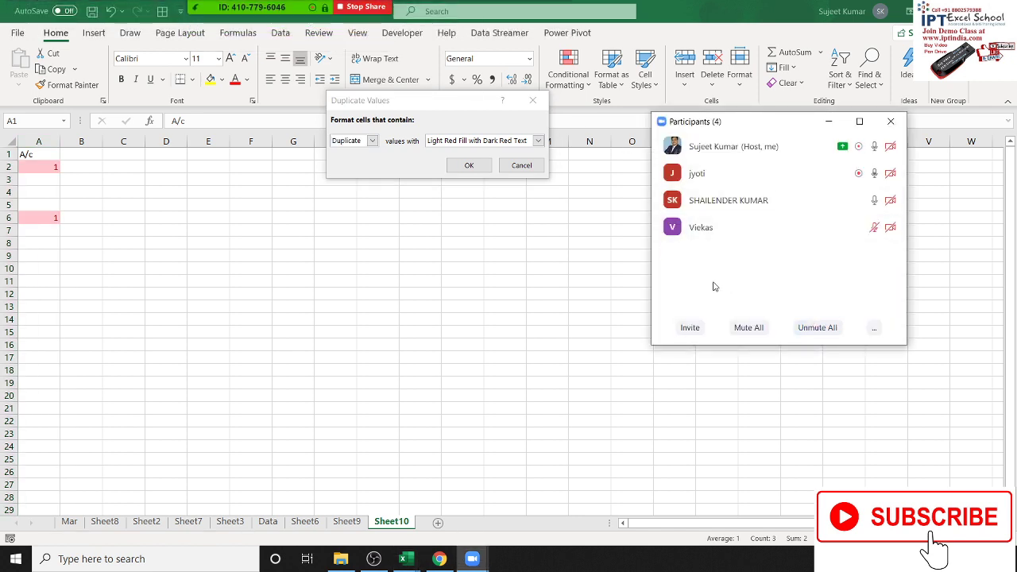
click(93, 232)
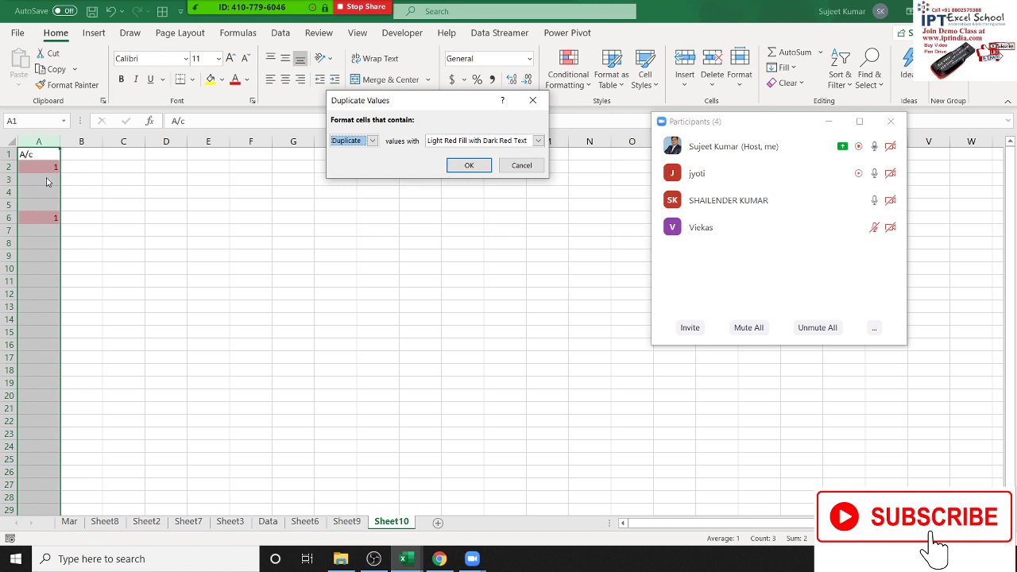
key(Escape)
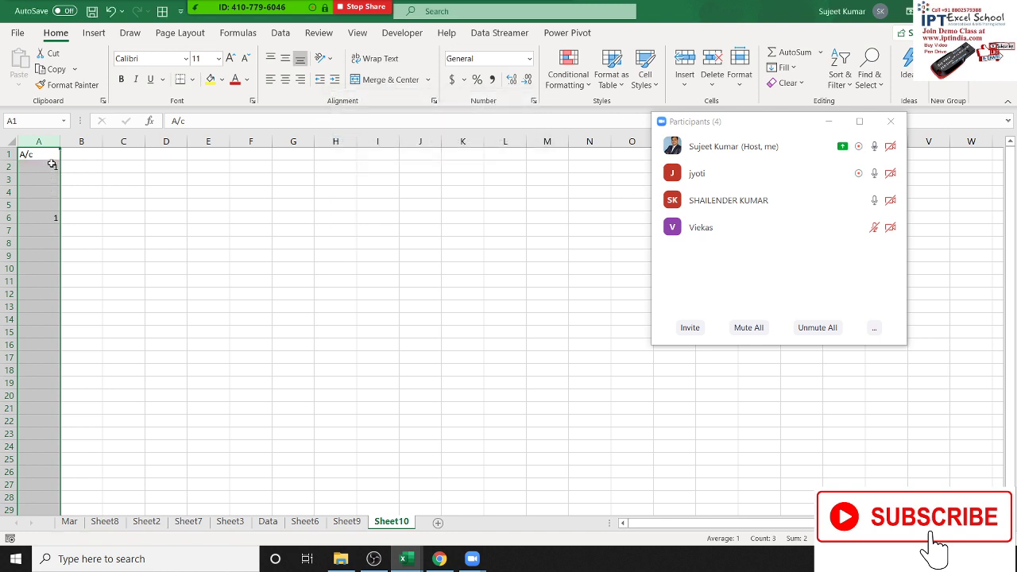
click(51, 167)
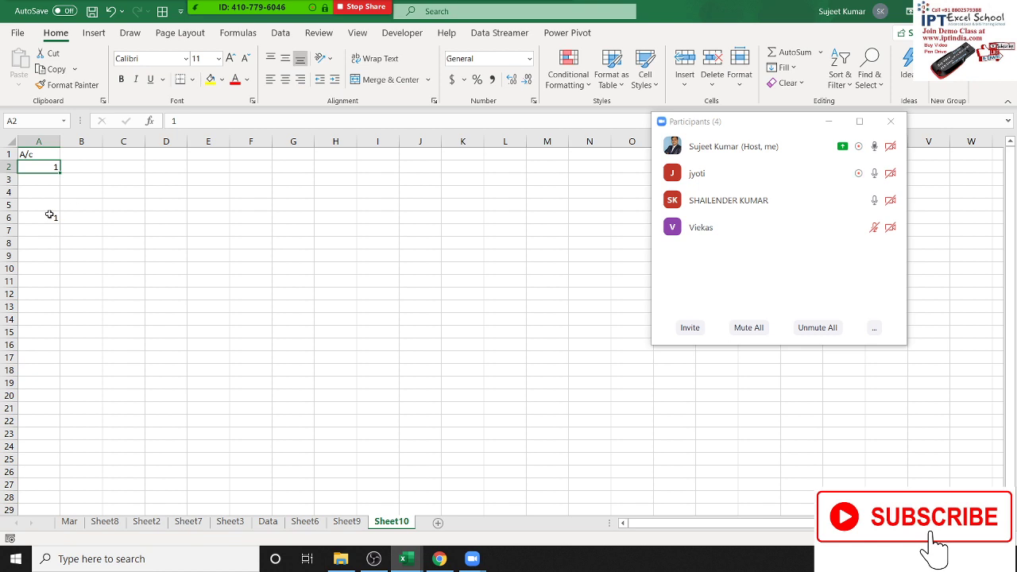
click(49, 214)
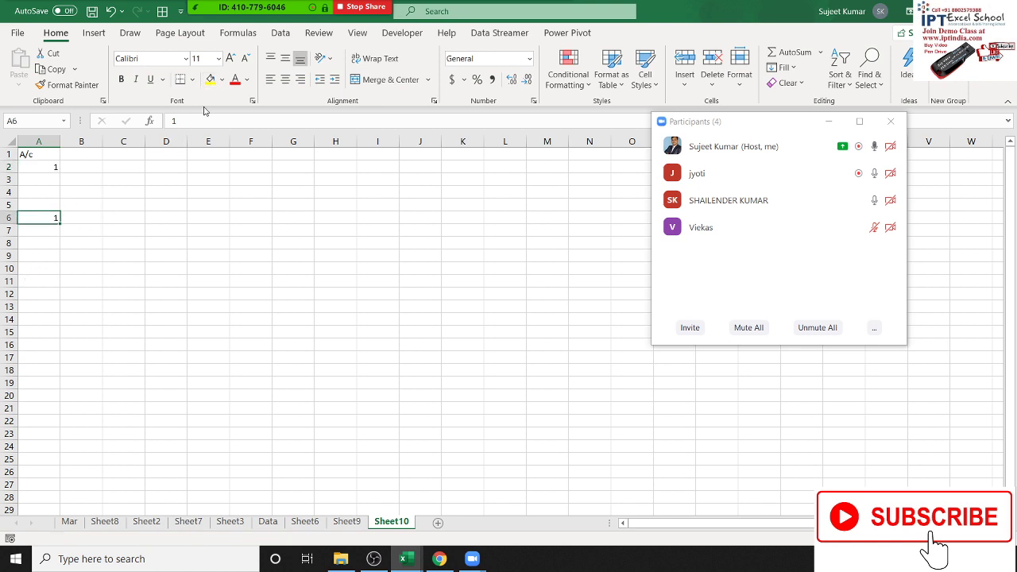
Fill A6 yellow, then enter 1 in A13 and fill it yellow too.
click(210, 79)
click(42, 306)
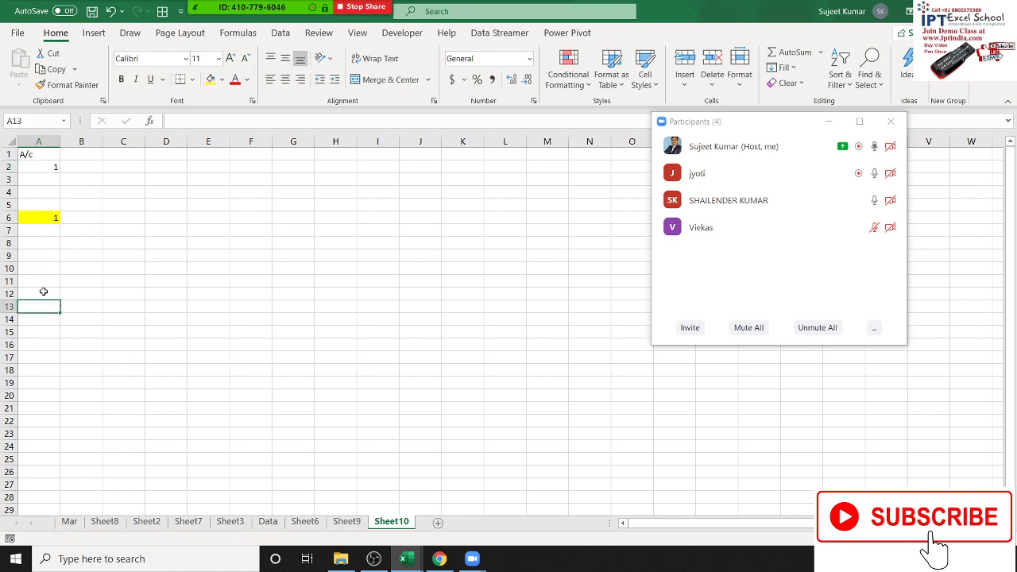
text(1)
key(ctrl+Return)
click(210, 79)
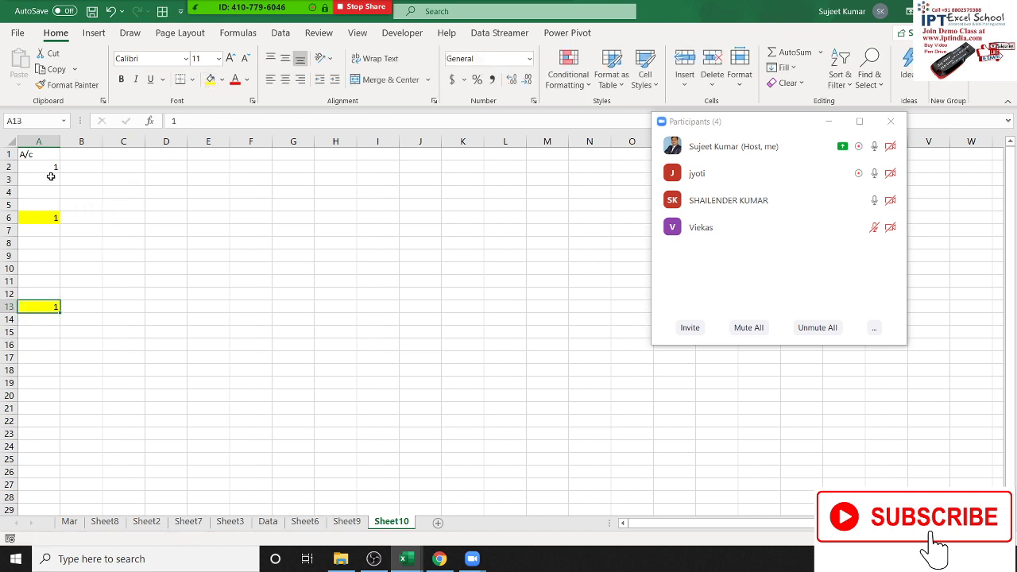
Select rows 6 and 2, and briefly open and close a meeting participant's options.
click(9, 217)
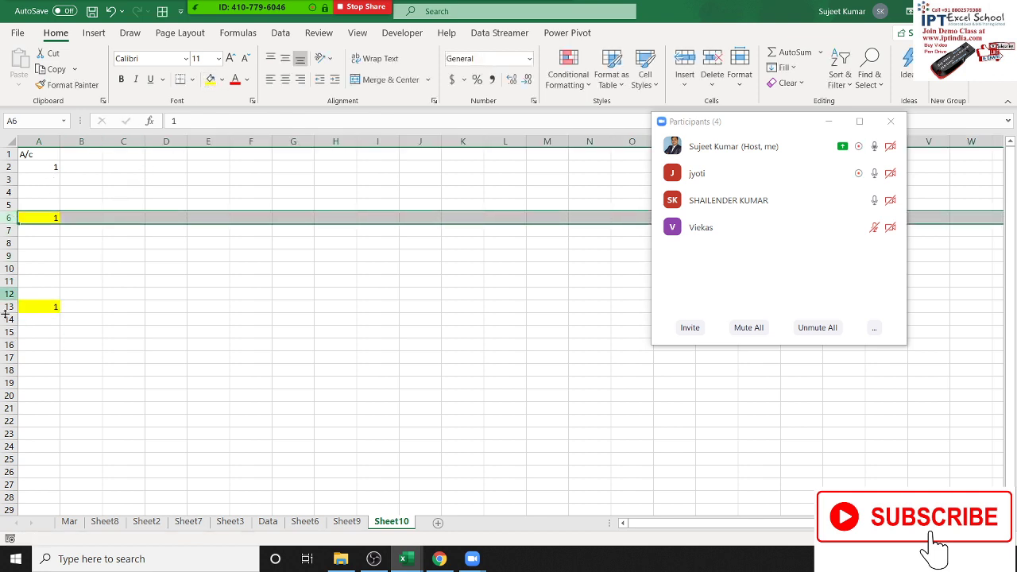
click(10, 167)
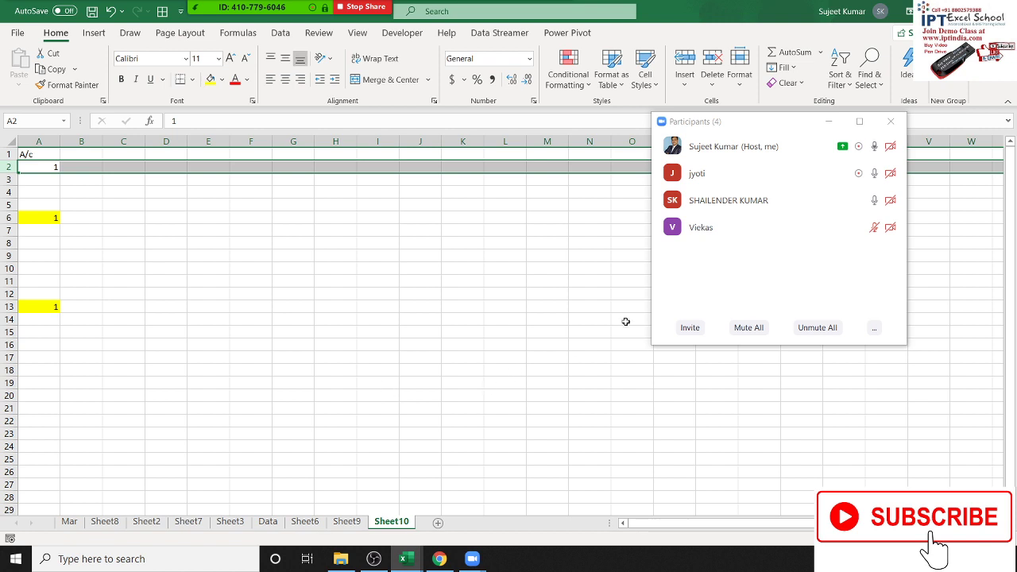
click(868, 228)
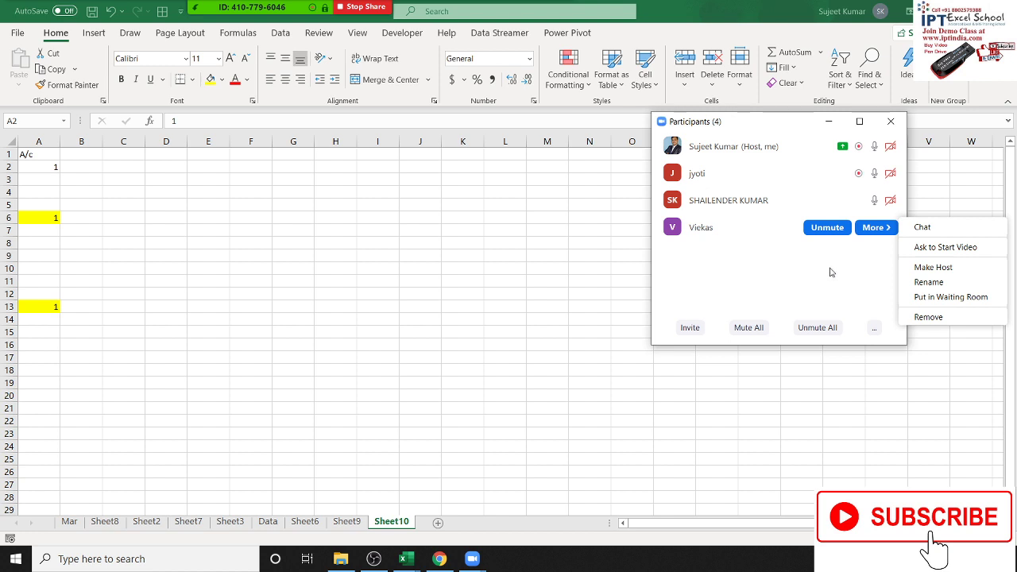
click(832, 272)
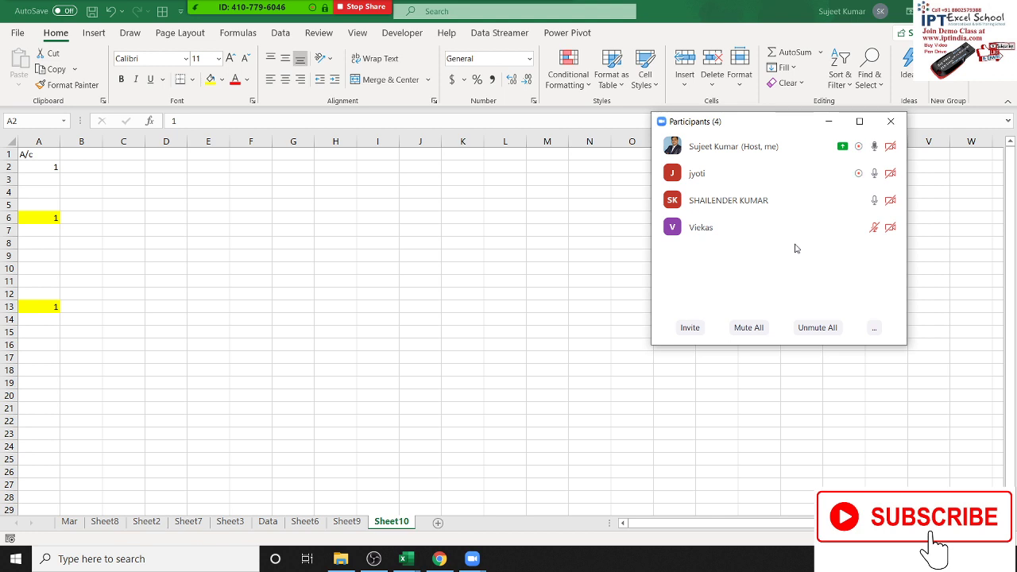
Select all of column A and bring up Conditional Formatting's Highlight Cells Rules.
click(54, 141)
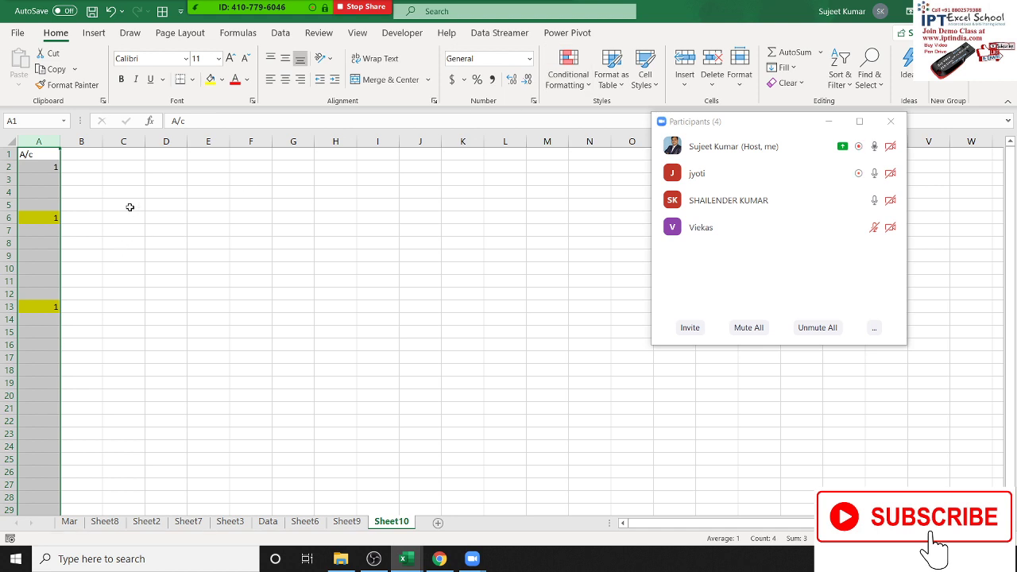
click(569, 73)
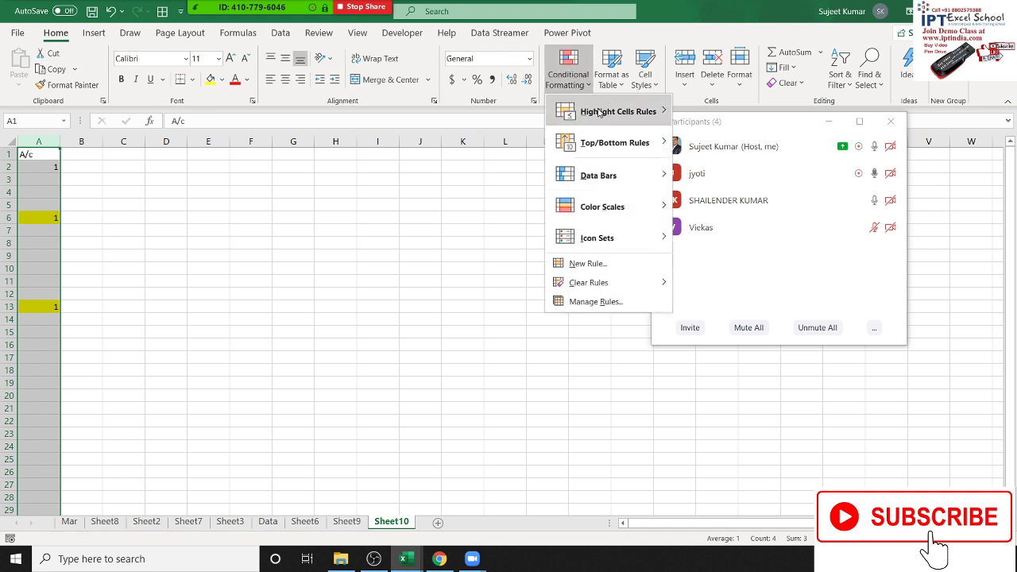
mouse_move(600, 112)
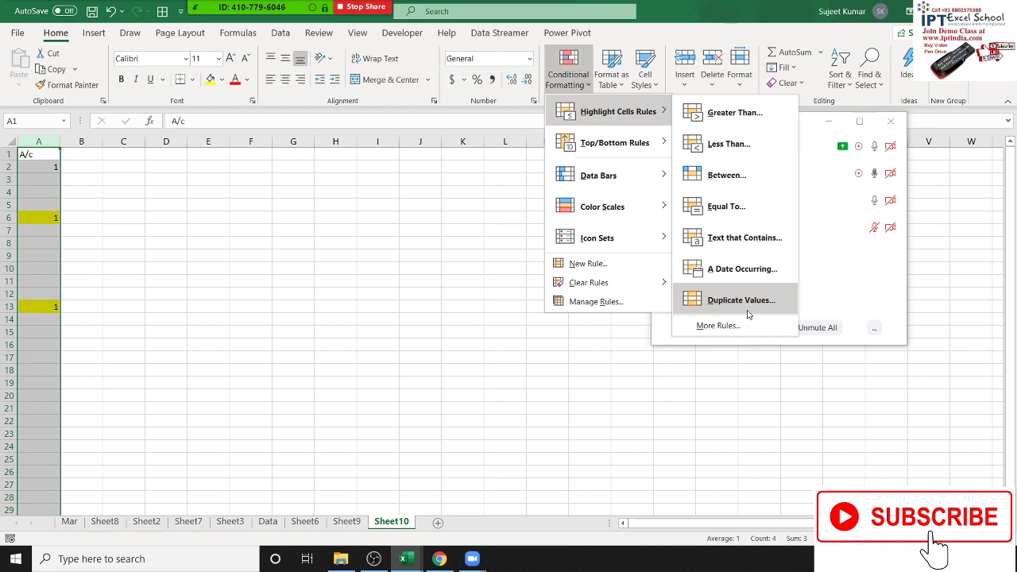
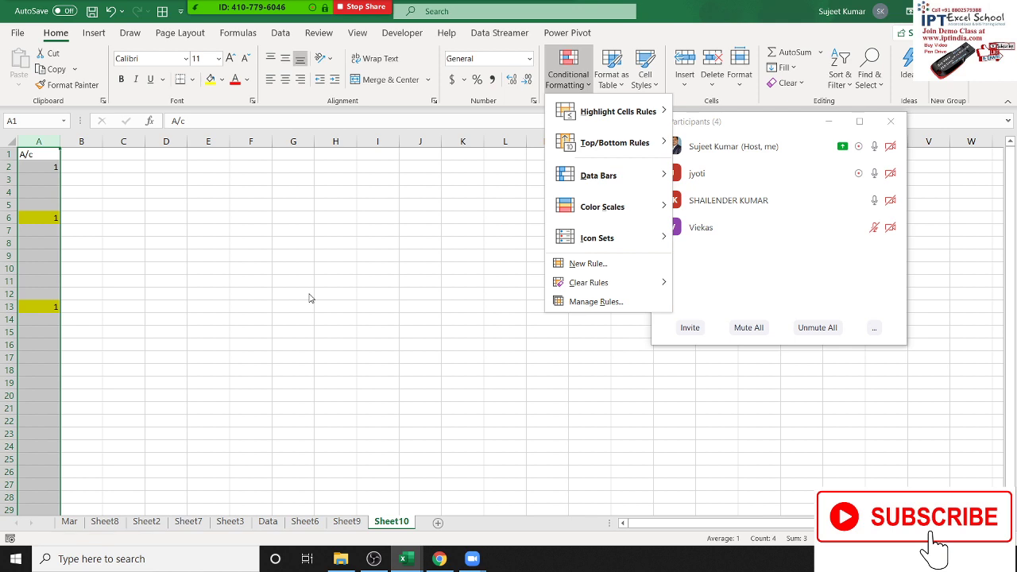
Enter 2 in A3 and 6 in A4 of column A.
click(35, 169)
click(35, 169)
click(38, 179)
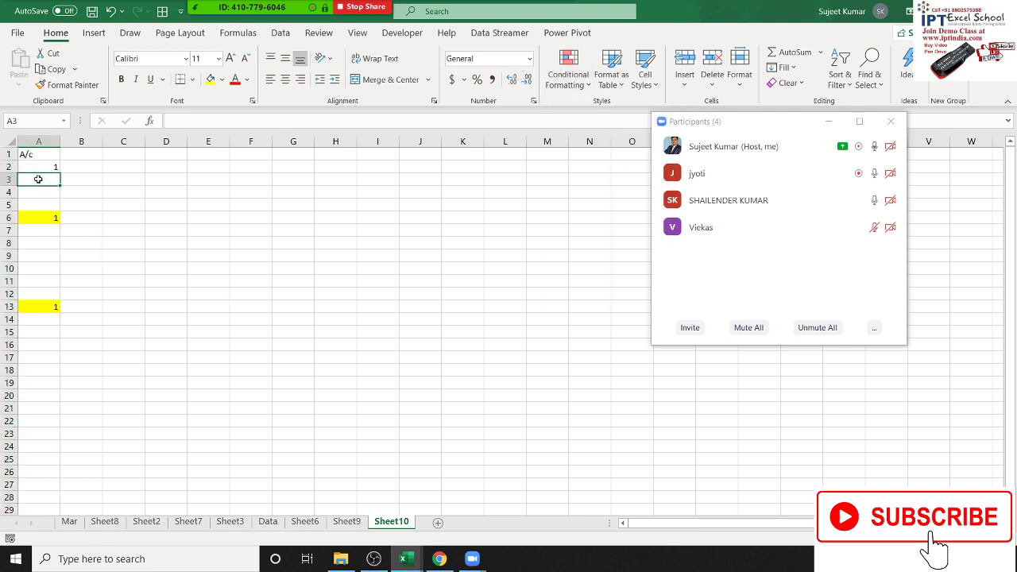
text(2)
key(Return)
text(6)
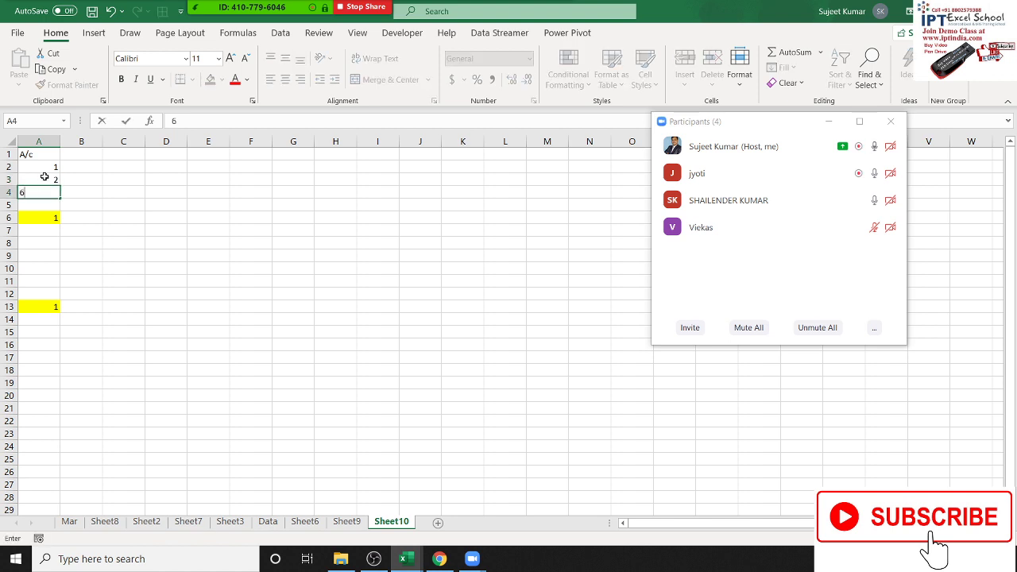
key(Return)
Enter 3 in A9 and 6 in A15.
click(9, 243)
click(50, 252)
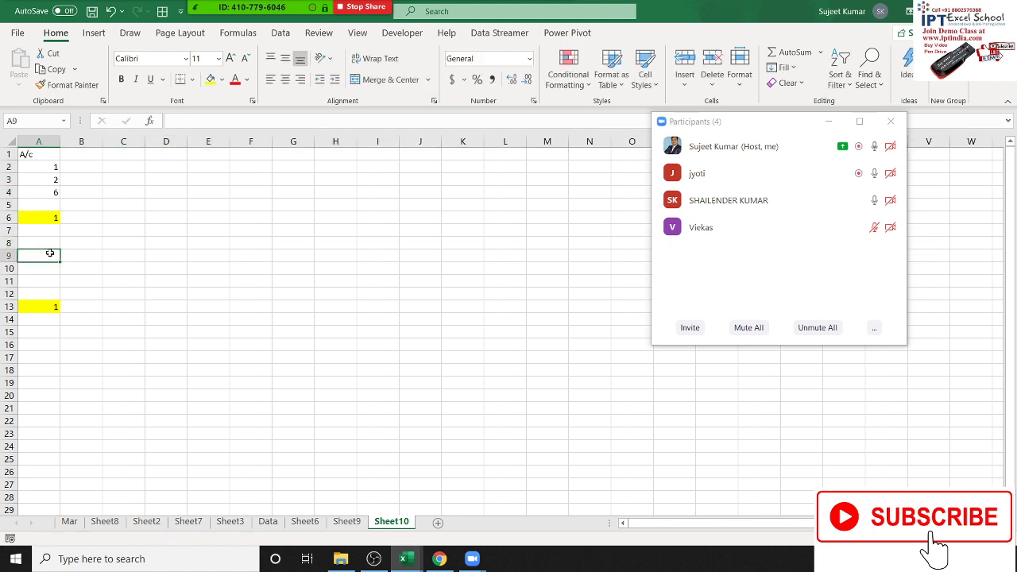
text(3)
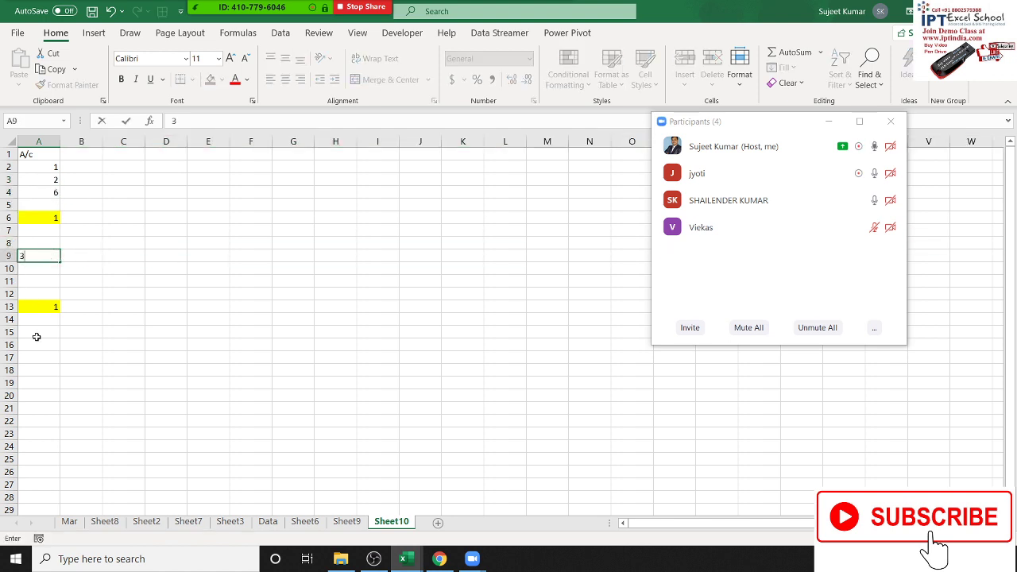
click(37, 337)
text(6)
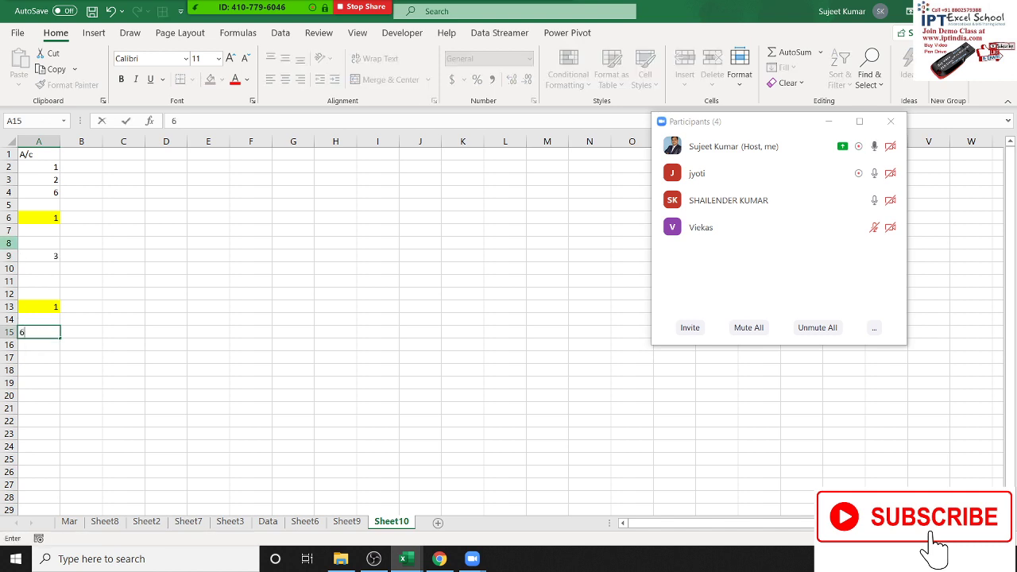
key(Return)
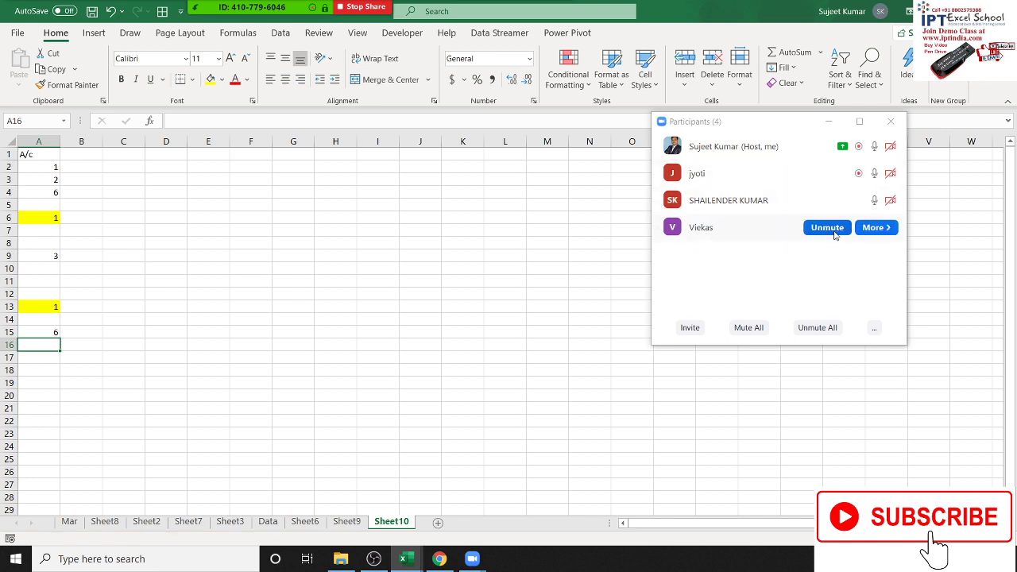
click(834, 230)
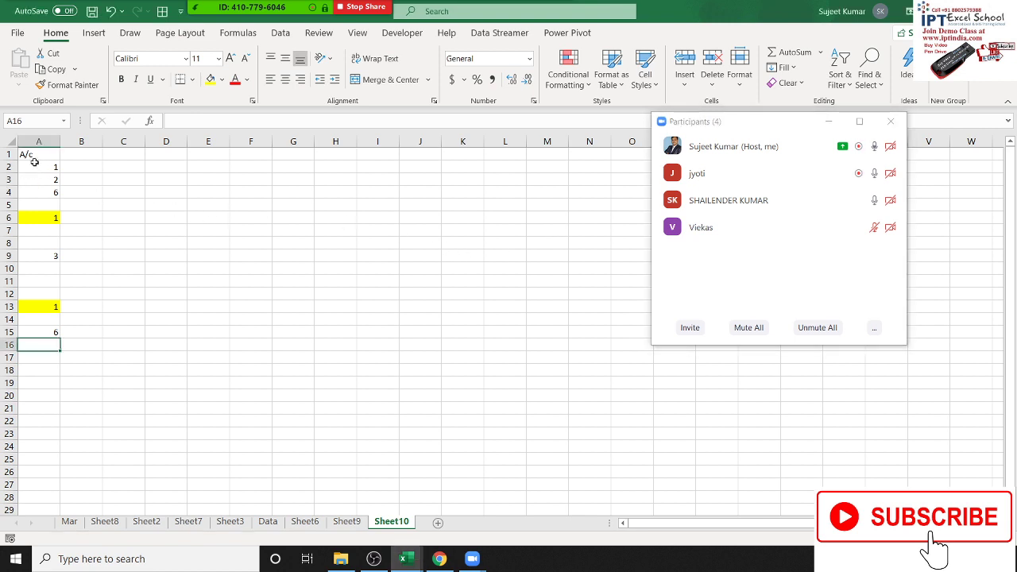
Undo the added 2, 6, 3 and 6 values and the yellow fill on A6.
drag(36, 167, 55, 344)
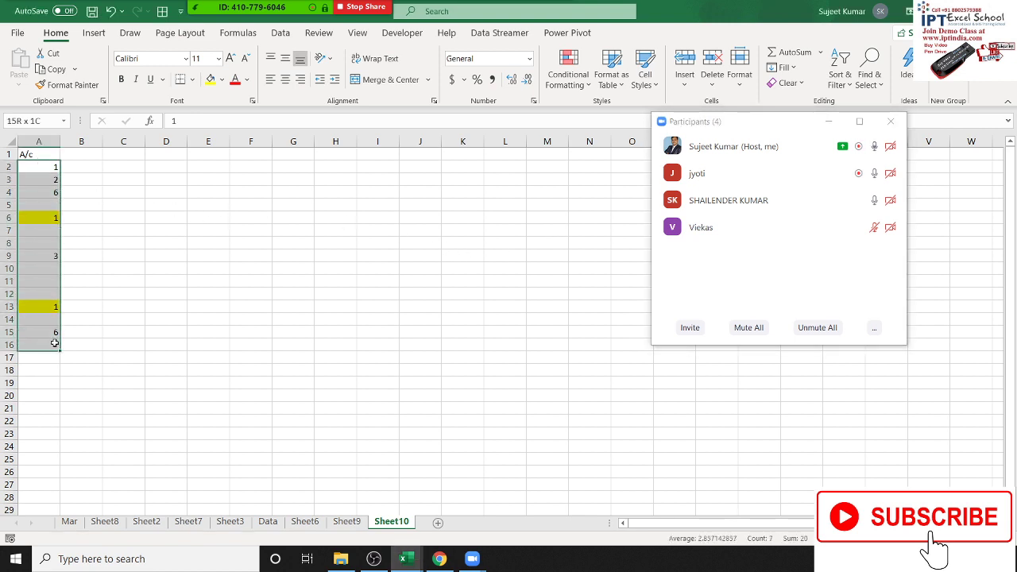
drag(55, 343, 55, 333)
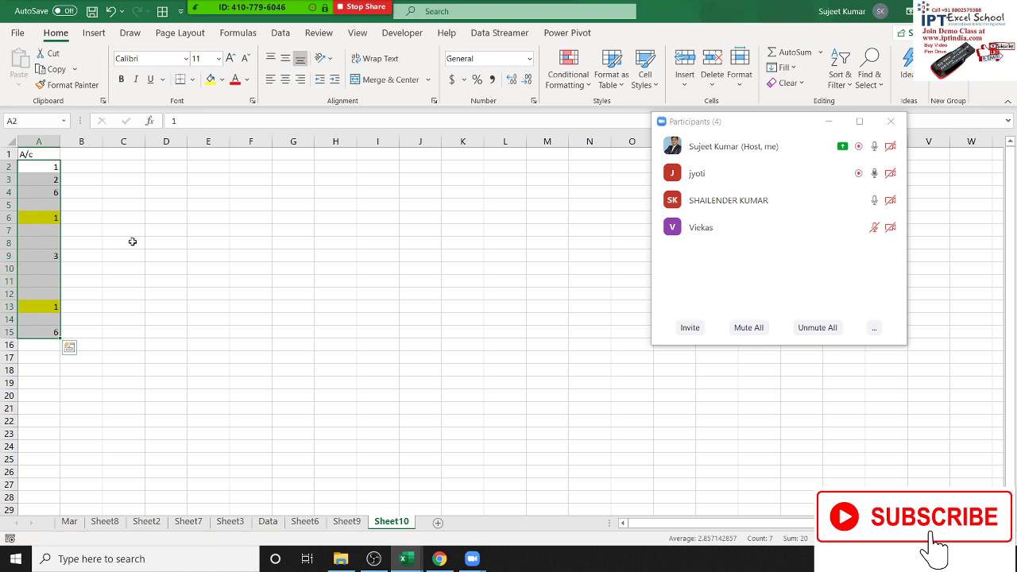
key(ctrl+z)
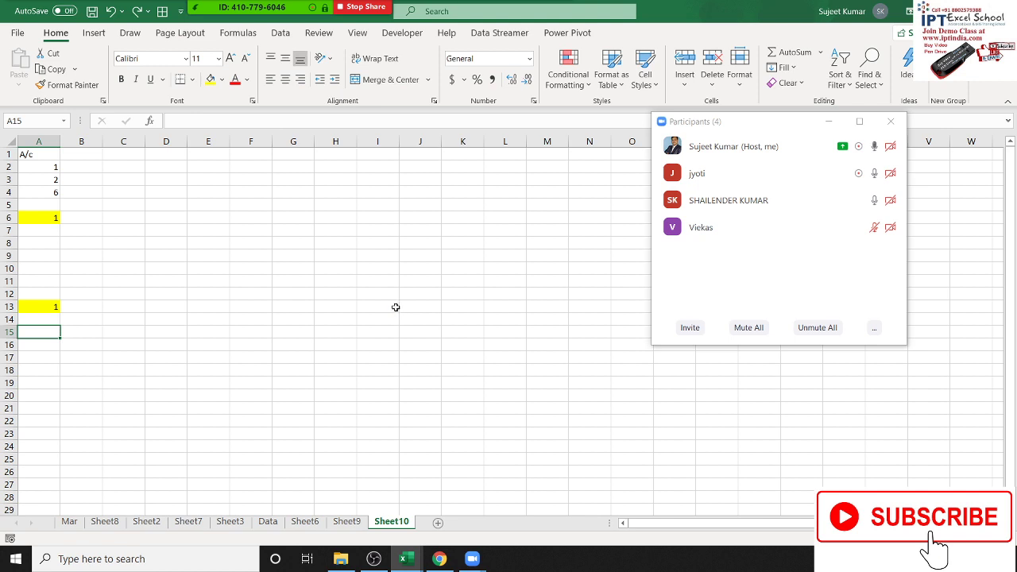
key(ctrl+z)
key(ctrl+z)
key(ctrl+z)
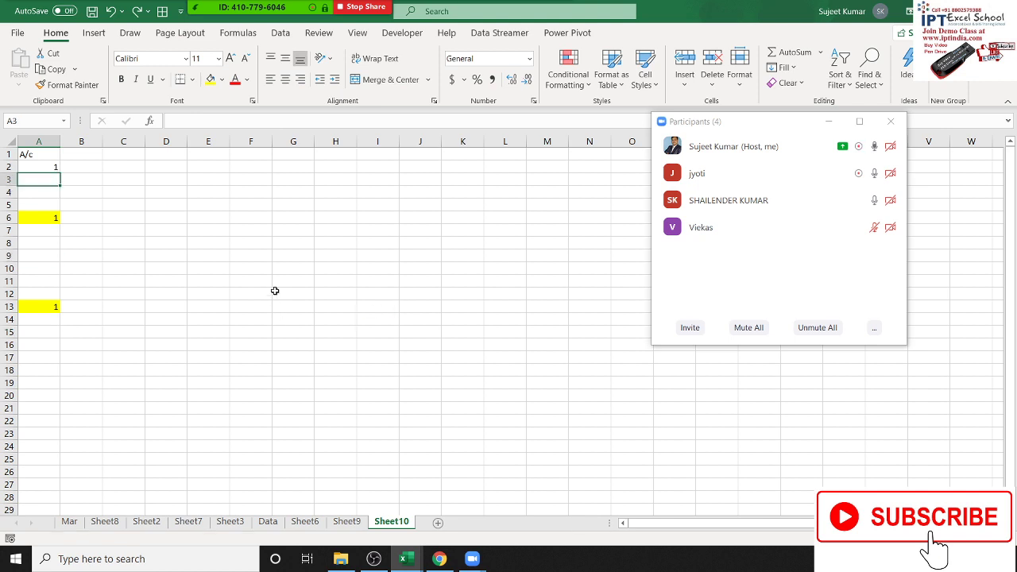
key(ctrl+z)
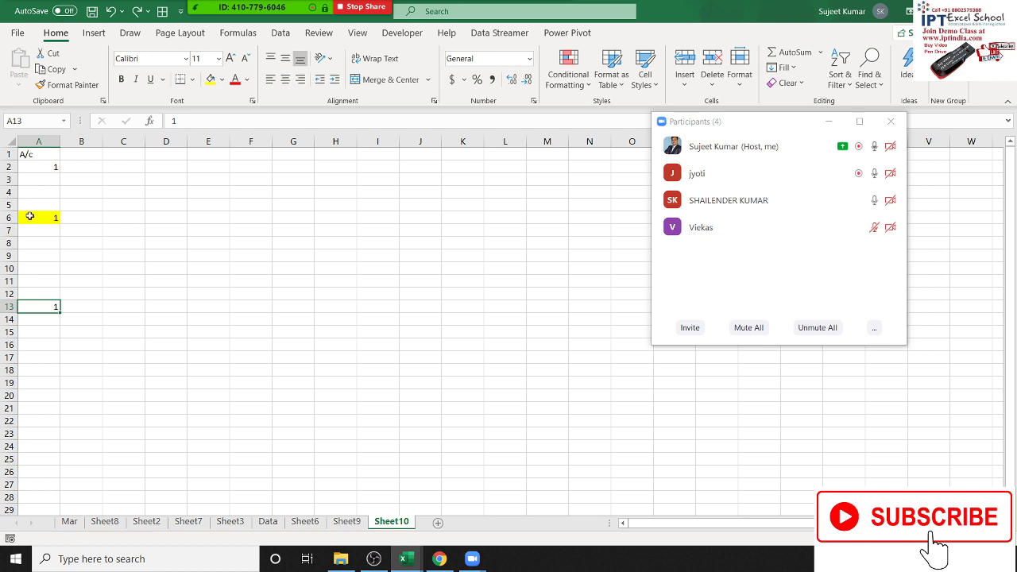
key(ctrl+z)
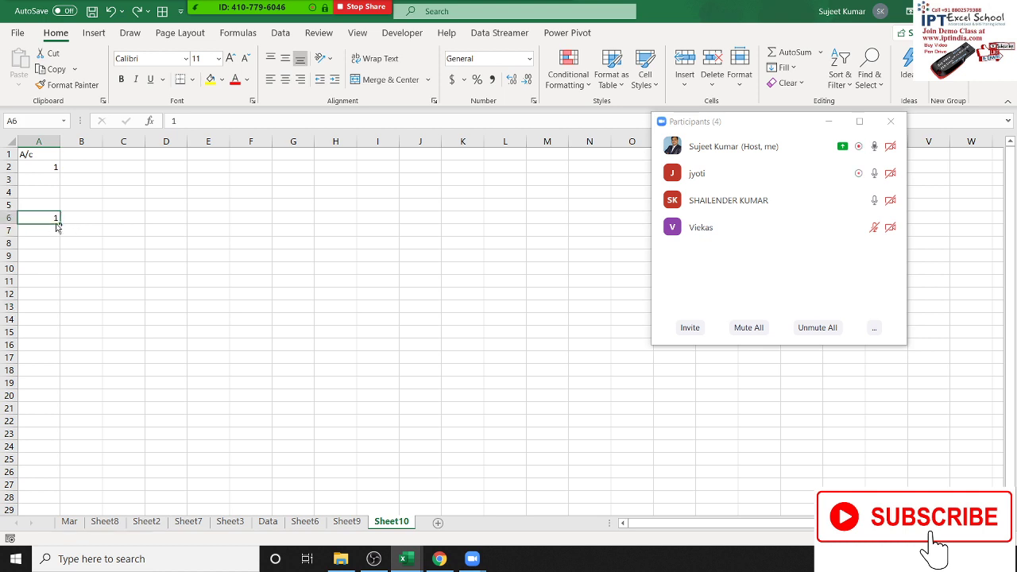
Enter 1 in A12 and select all of column A.
click(46, 294)
text(1)
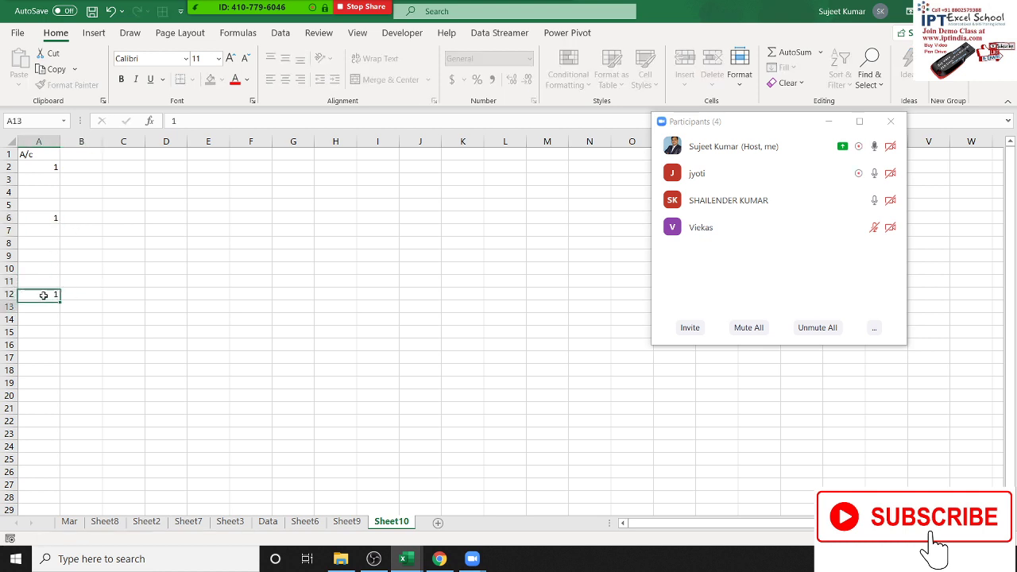
key(Return)
click(48, 141)
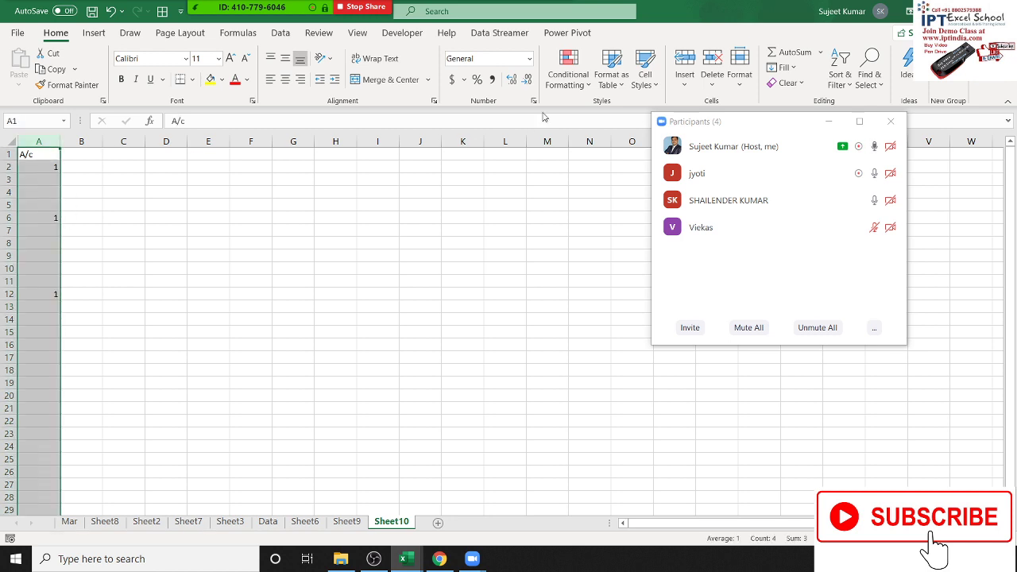
Start a Duplicate Values conditional formatting rule, then cancel it without applying.
click(563, 88)
mouse_move(612, 112)
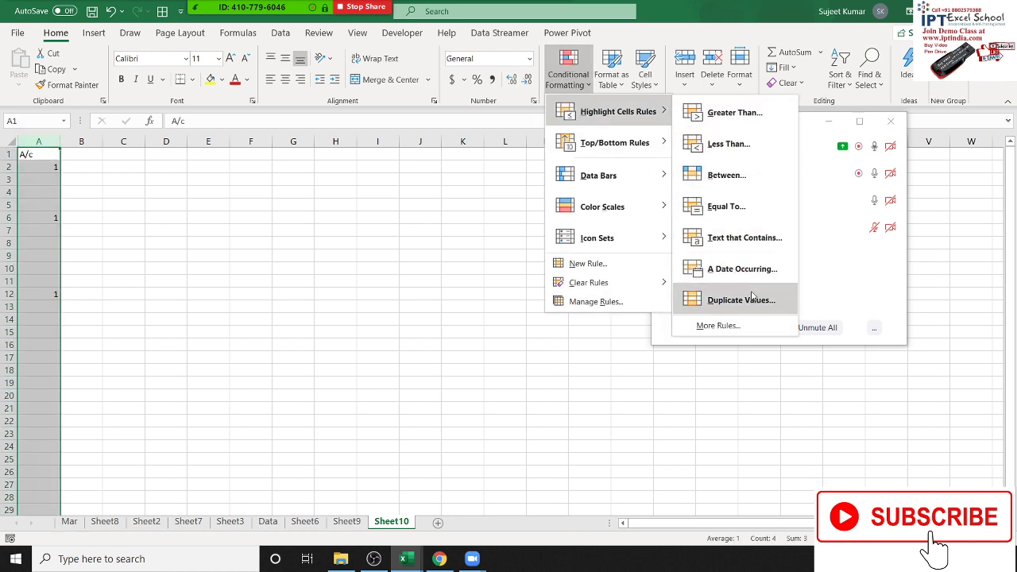
click(719, 299)
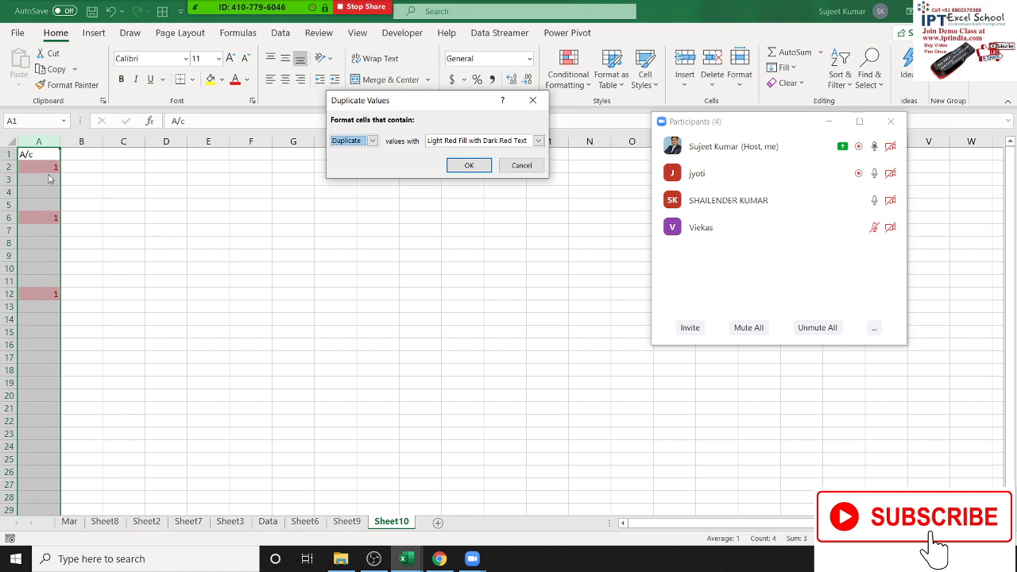
key(Escape)
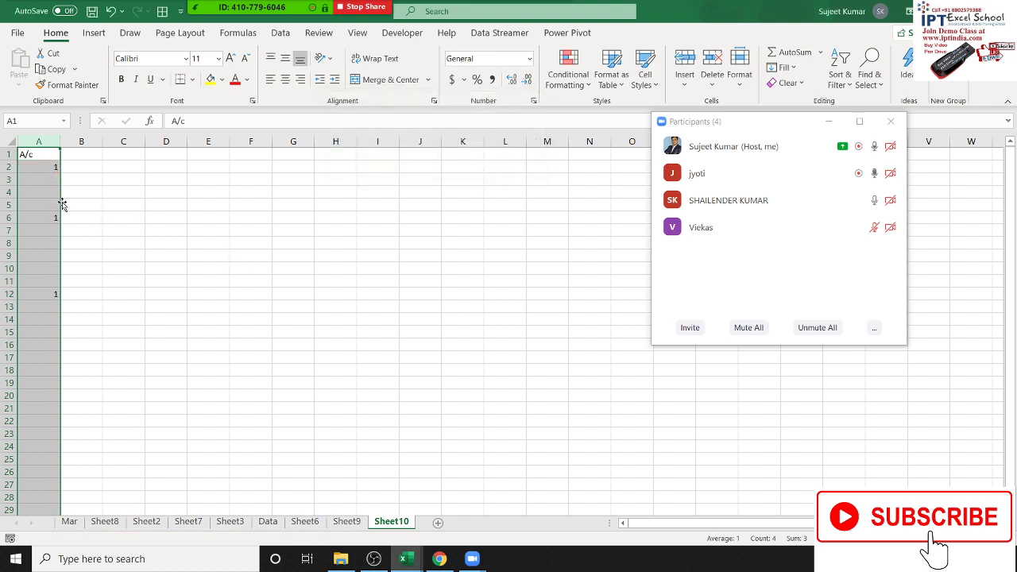
Enter 2 in cells A3, A8 and A10.
click(43, 181)
text(1)
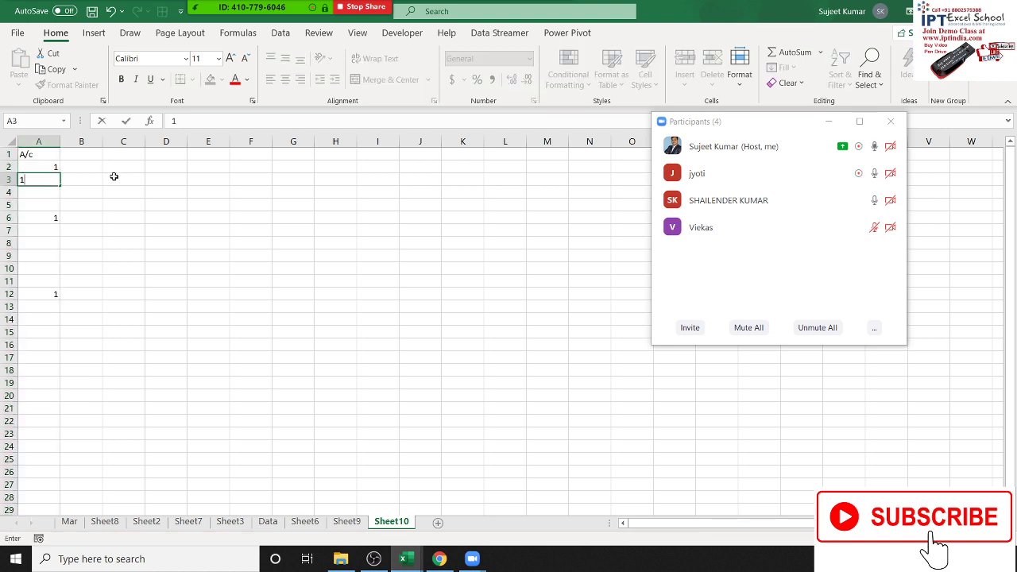
key(Escape)
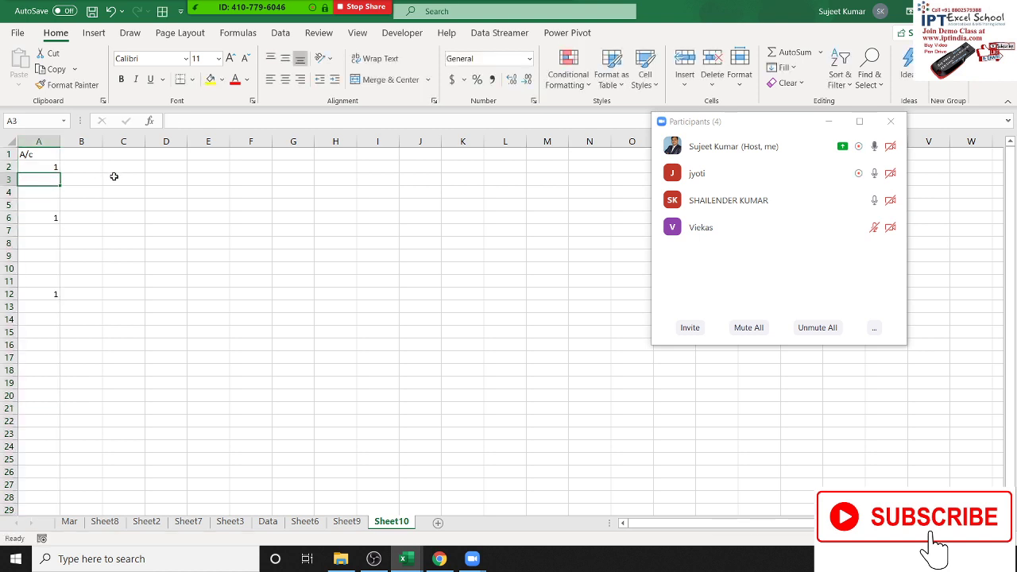
text(2)
key(Return)
click(55, 240)
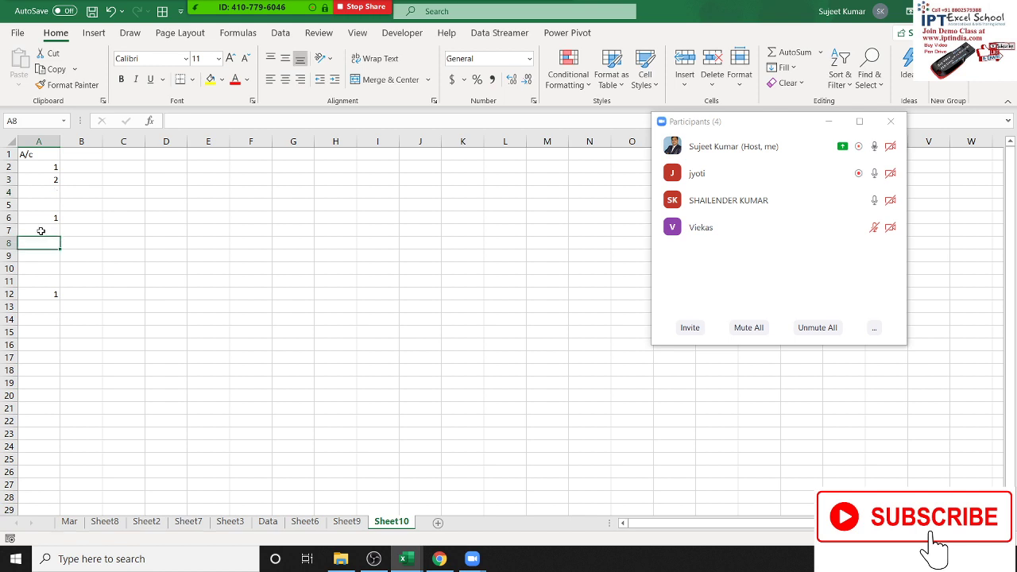
text(2)
click(49, 264)
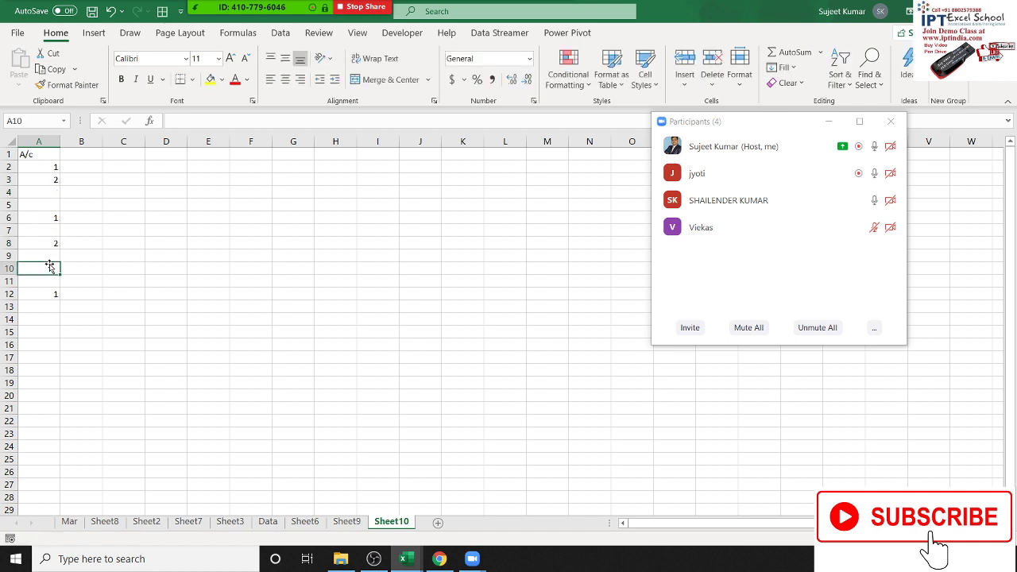
text(2)
Fill A8 and A10 yellow, then undo the fill.
click(50, 243)
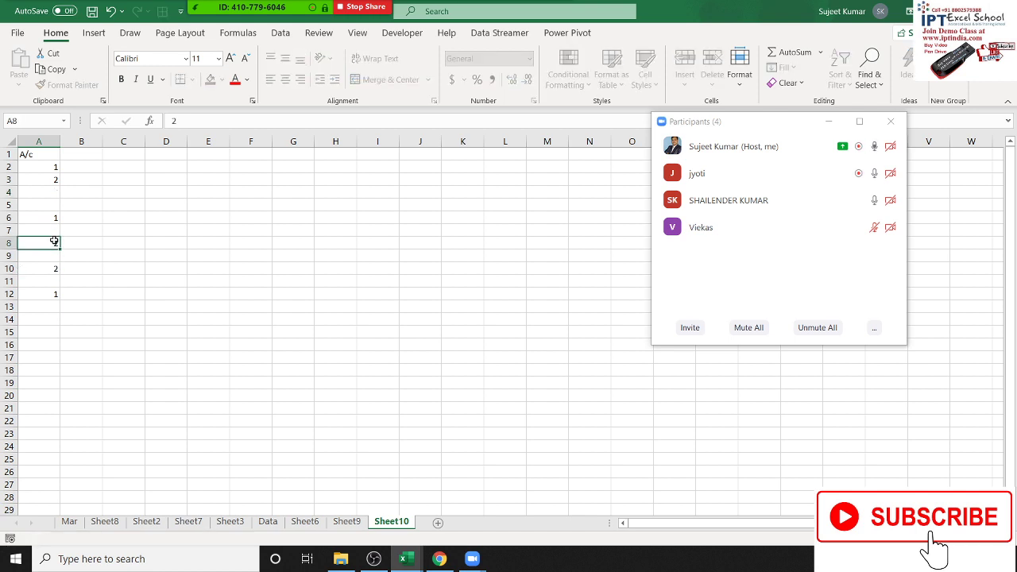
ctrl+click(48, 268)
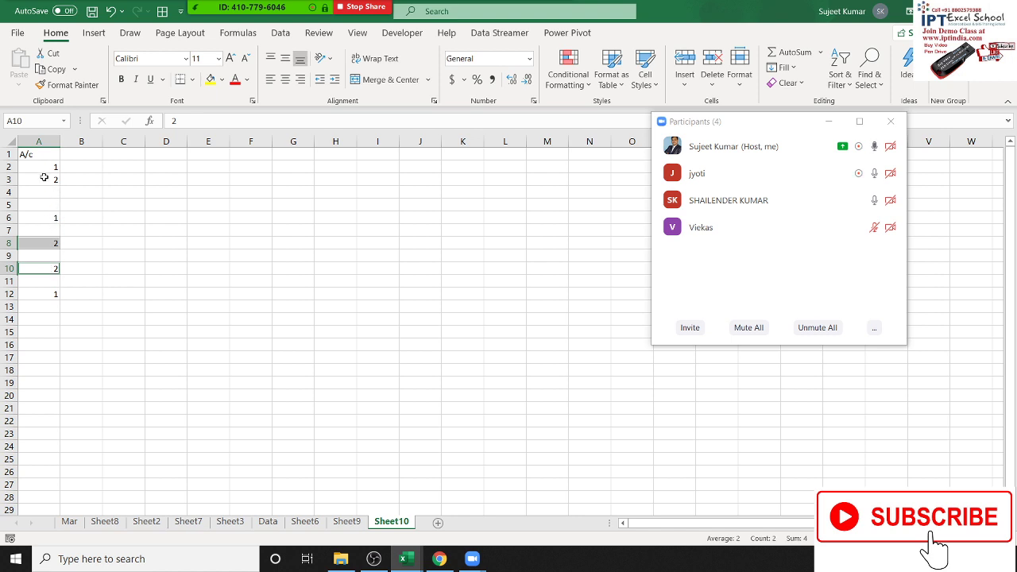
click(211, 79)
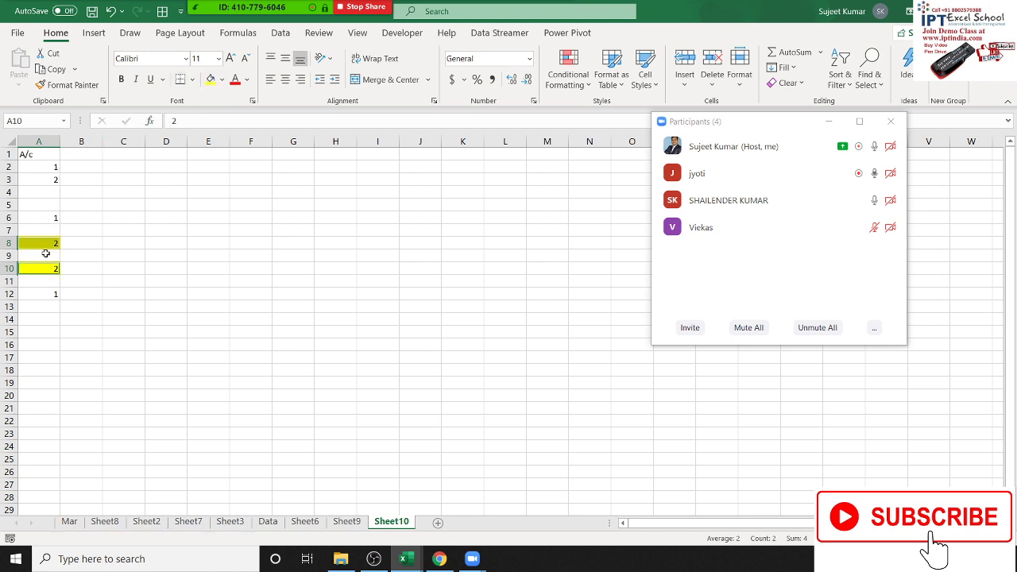
key(ctrl+z)
click(98, 219)
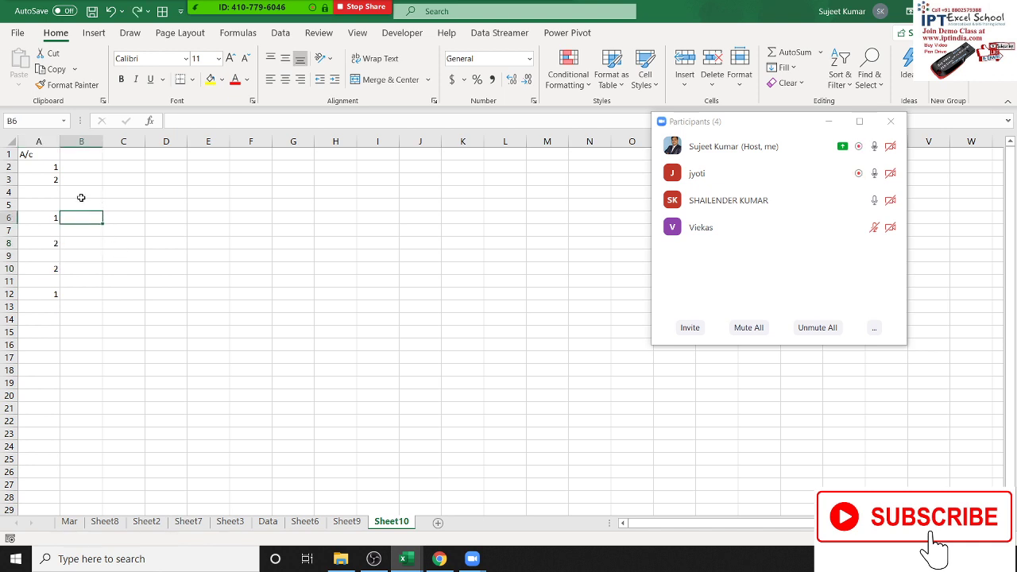
Select column A and bring up Conditional Formatting's Highlight Cells Rules.
click(39, 142)
click(568, 75)
mouse_move(589, 108)
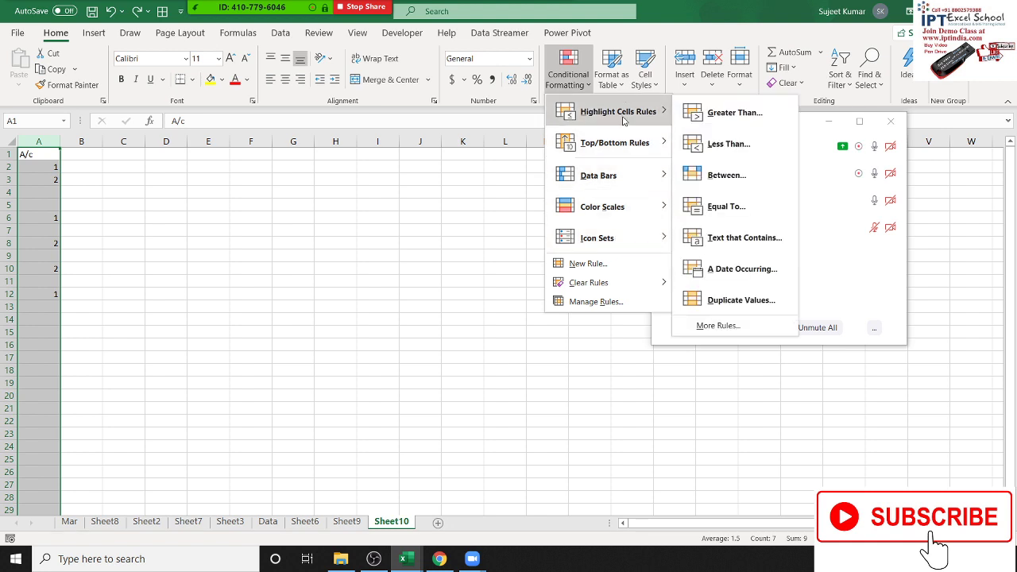
Apply Duplicate Values with Light Red Fill and Dark Red Text to column A, then review the result.
click(726, 308)
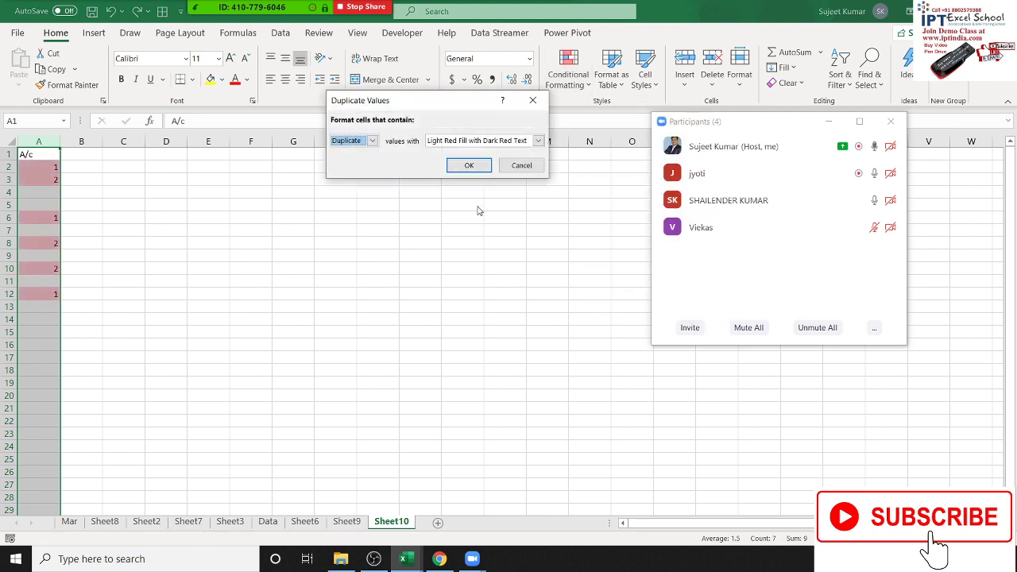
click(471, 167)
click(140, 166)
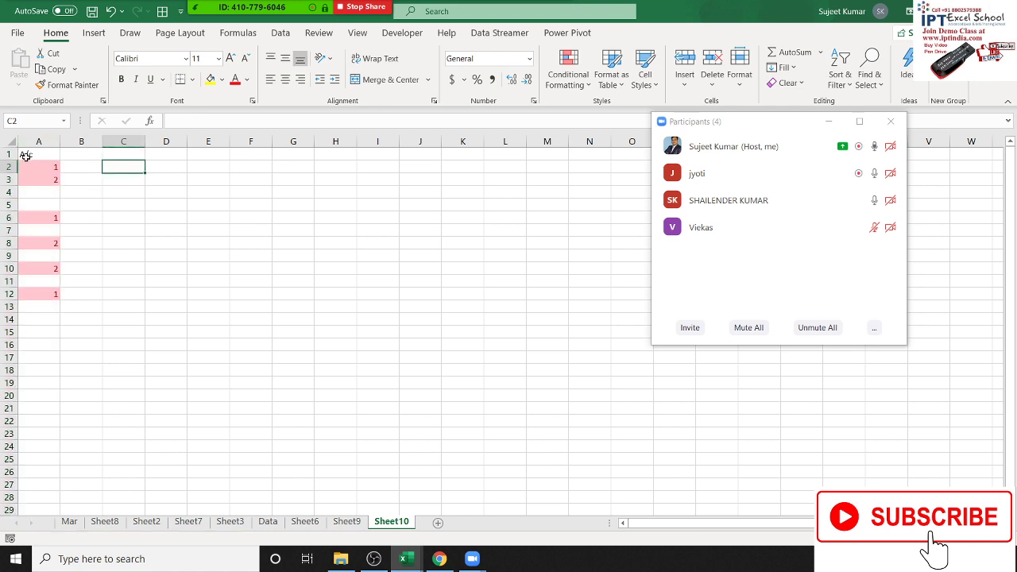
click(38, 155)
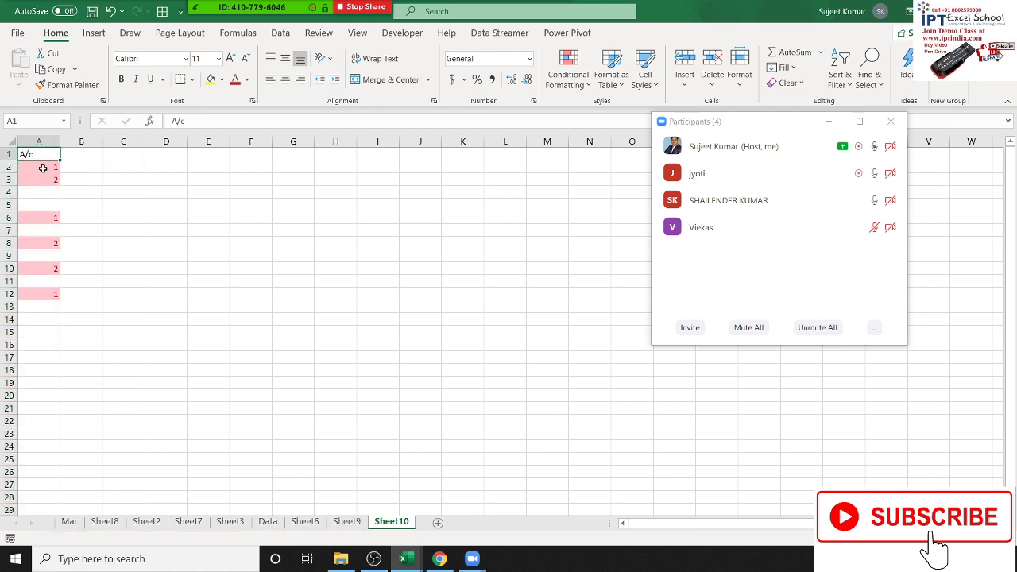
click(46, 179)
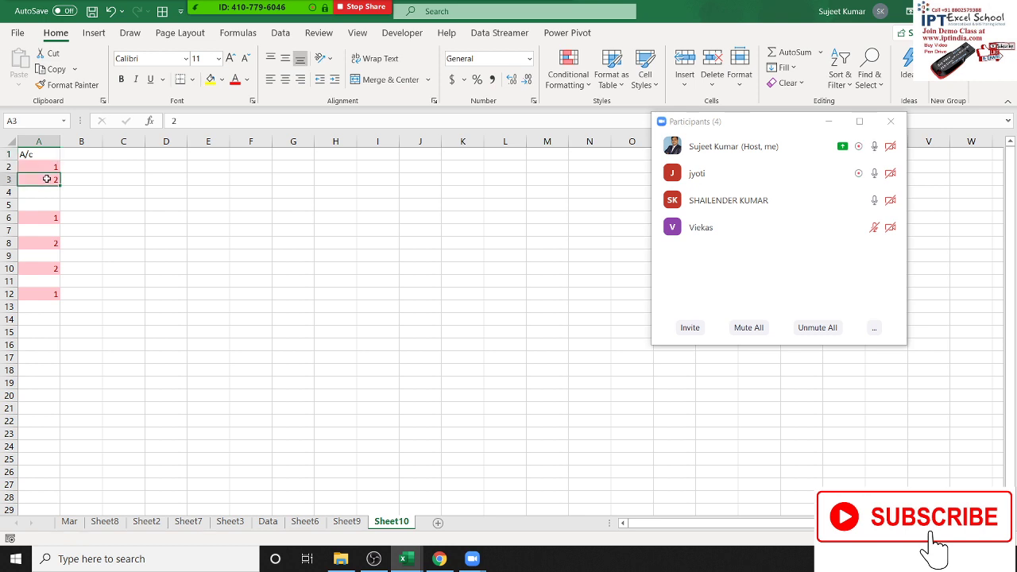
click(54, 156)
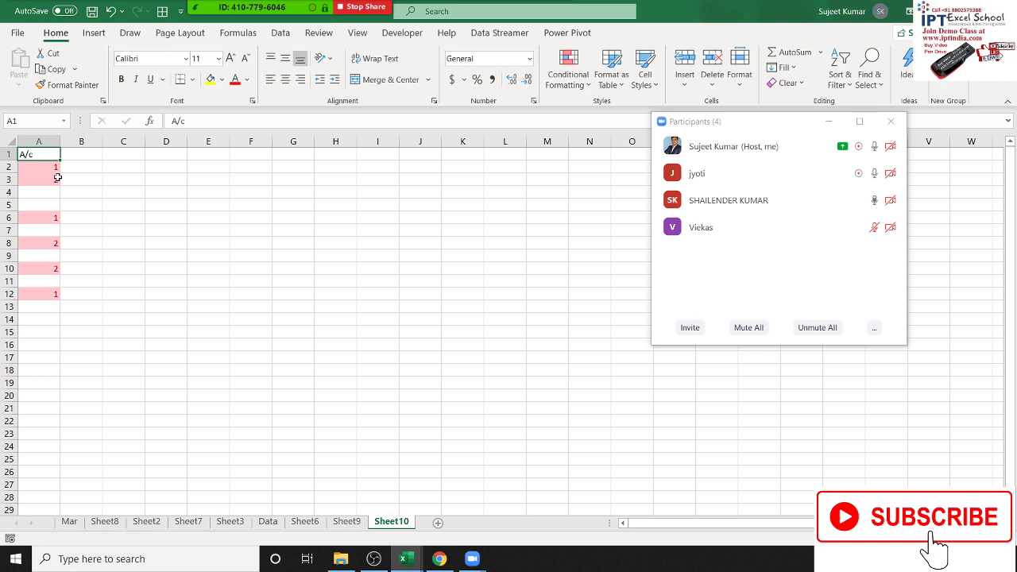
Undo the light red duplicate-value highlighting on column A.
key(ctrl+space)
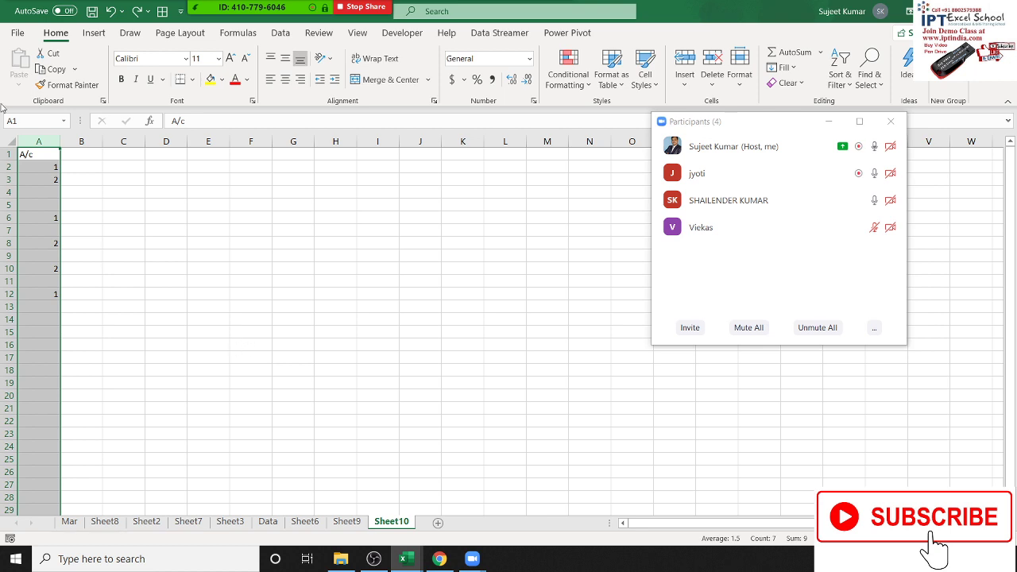
Enter 3 in cells A9 and A16, then select A6.
click(56, 166)
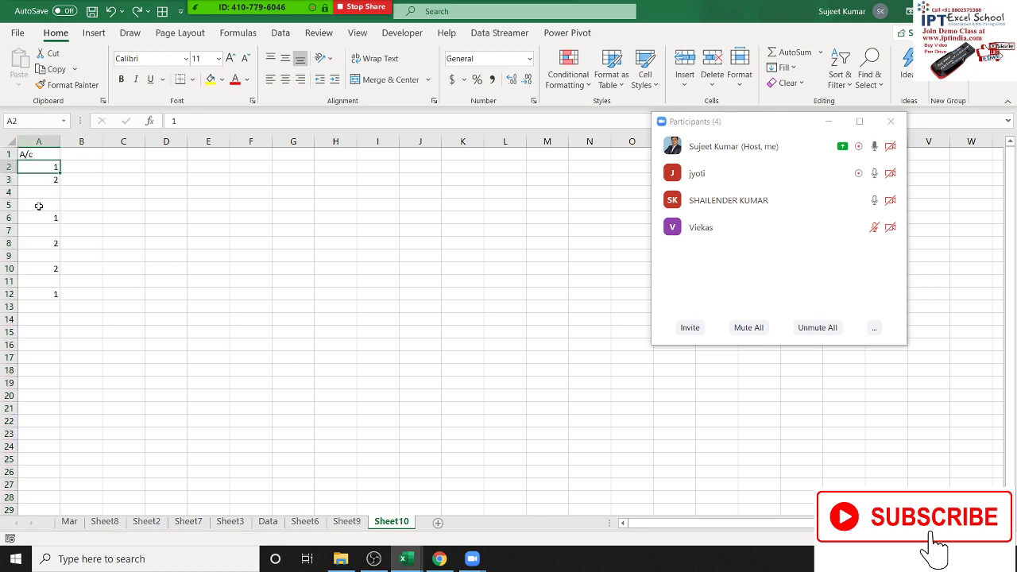
click(41, 252)
double_click(41, 252)
text(3)
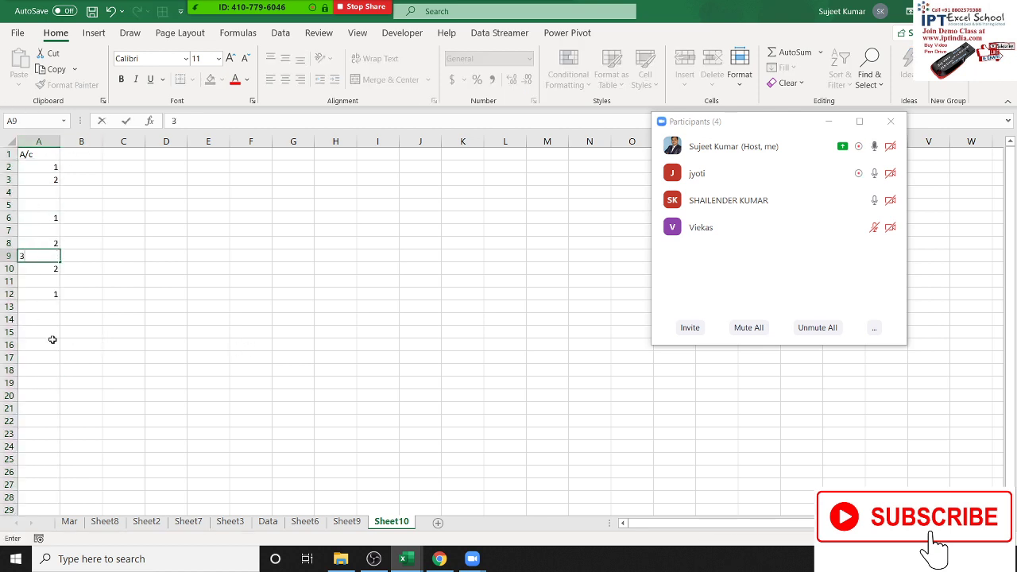
click(50, 343)
text(3)
click(167, 343)
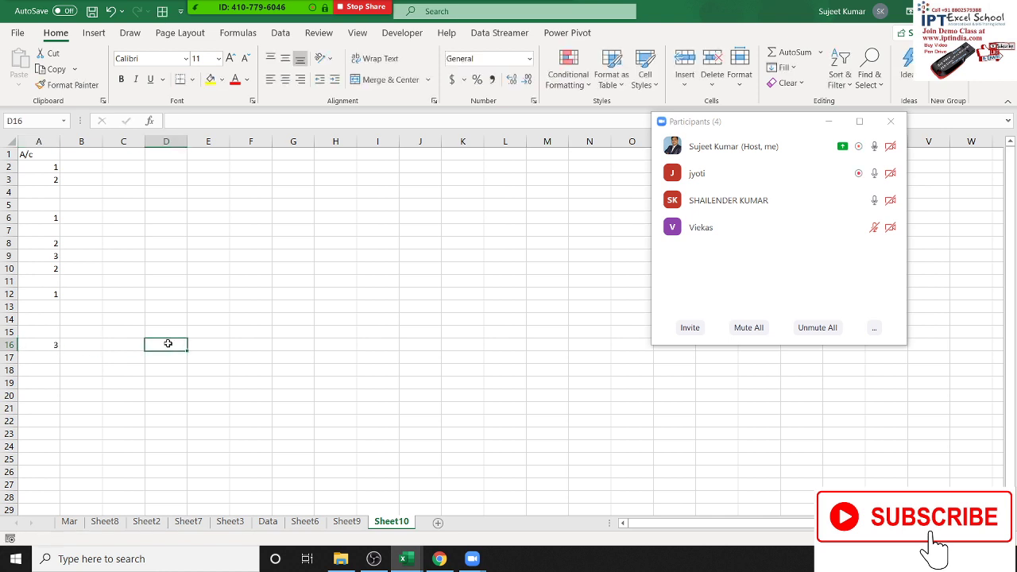
click(58, 217)
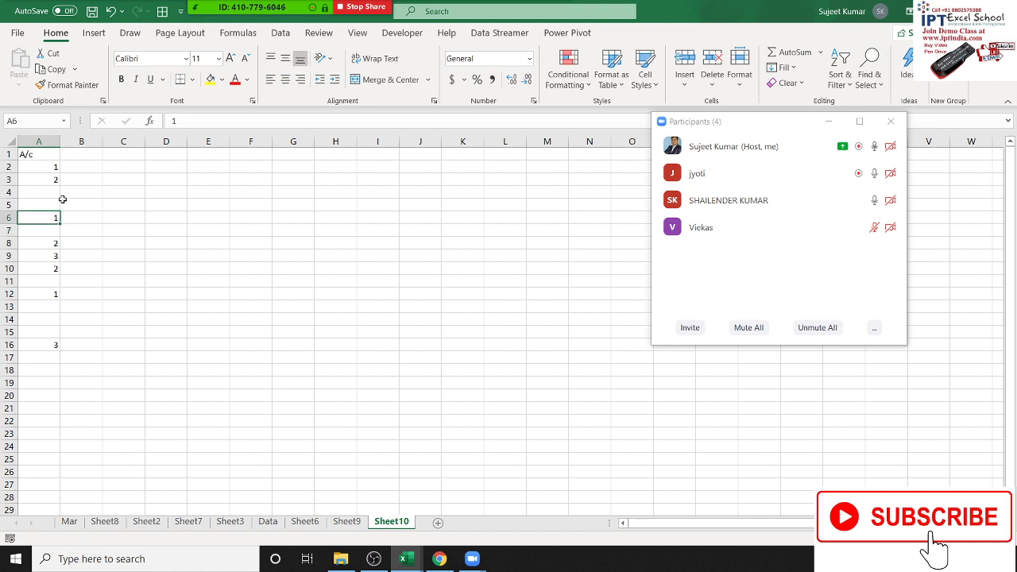